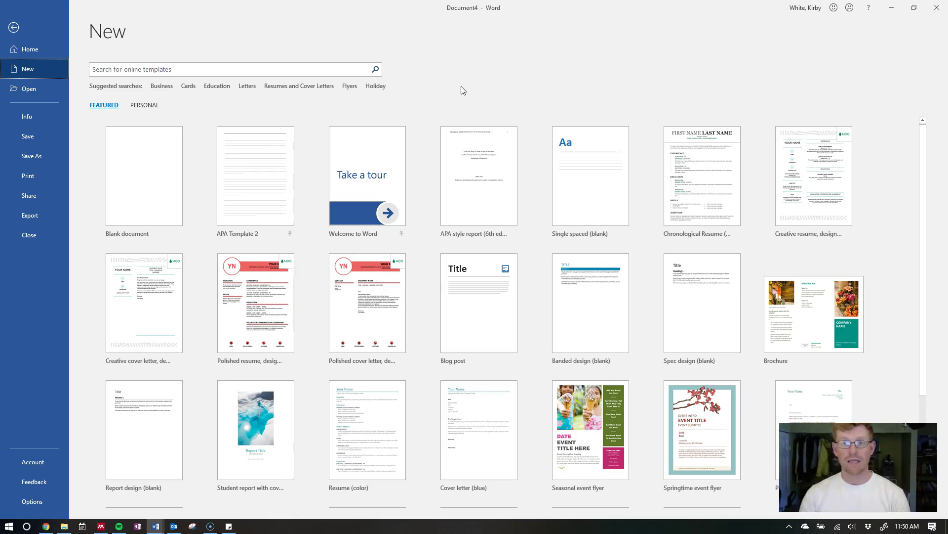
# - Leave the new-document template page and return to the blank document
pyautogui.click(14, 28)
pyautogui.click(310, 202)
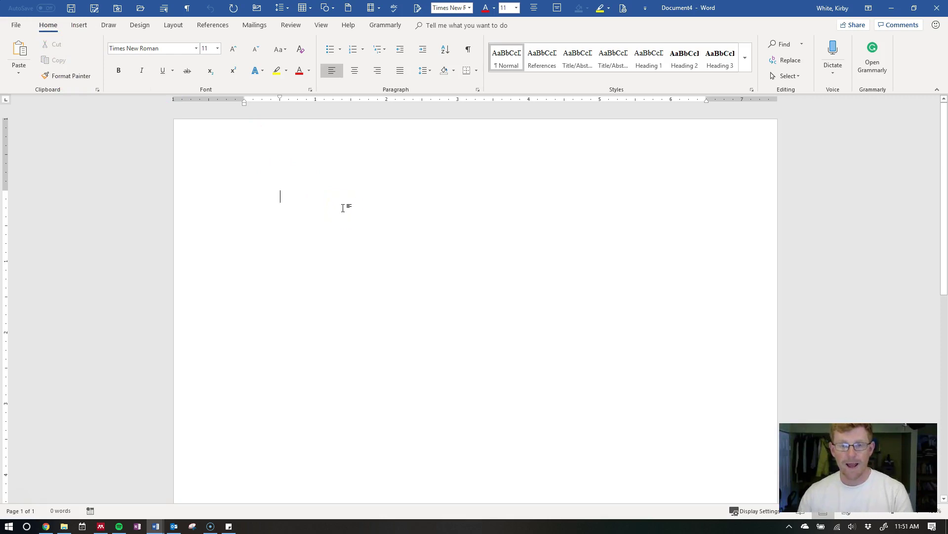
# - Switch to Chrome, open the current students' software installation page from spu.edu/downloads to view the Office downloads, and return to Word
pyautogui.click(46, 525)
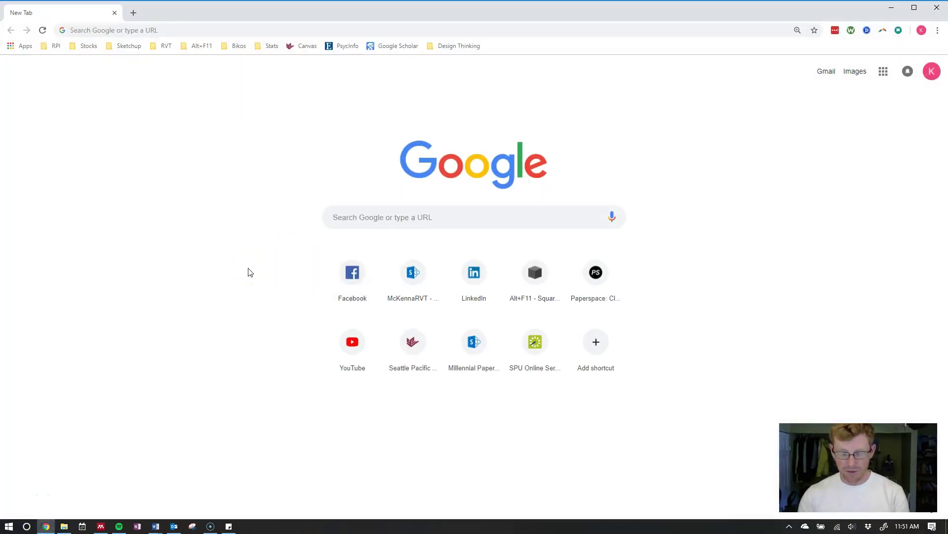
pyautogui.write('spu.edu/download')
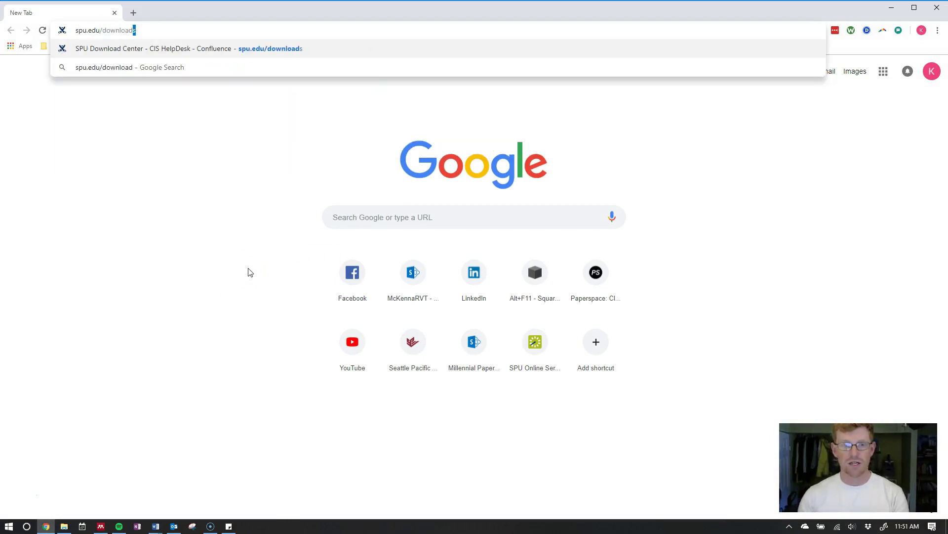
pyautogui.press('Return')
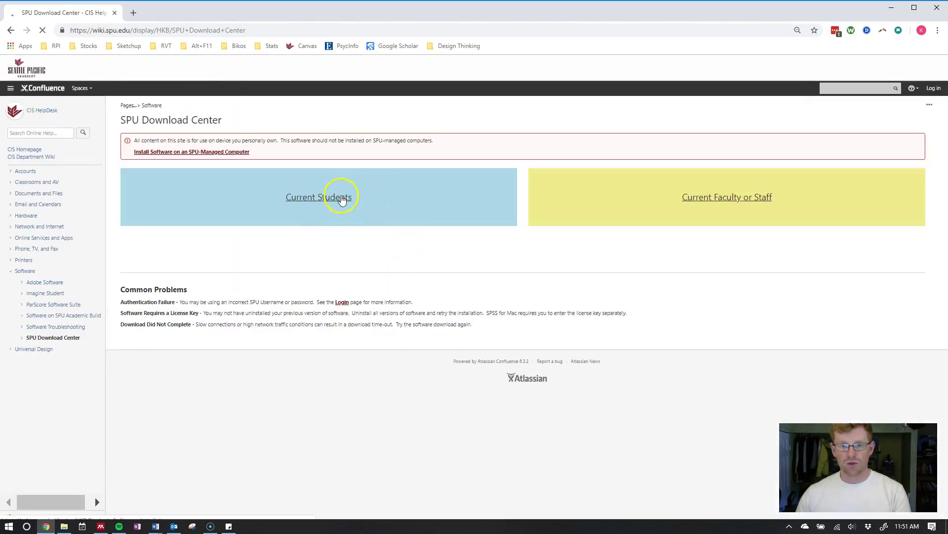
pyautogui.click(342, 200)
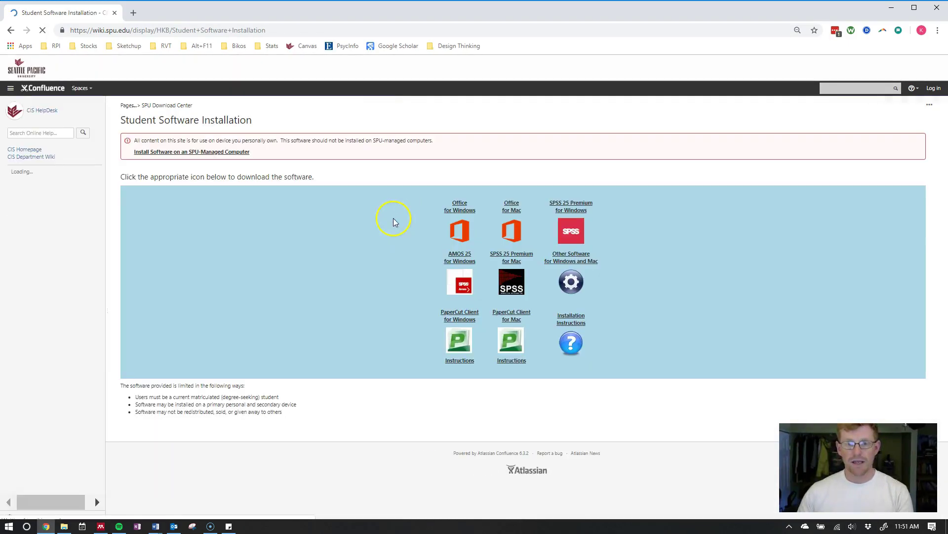
pyautogui.moveTo(438, 201); pyautogui.dragTo(530, 236)
pyautogui.click(530, 236)
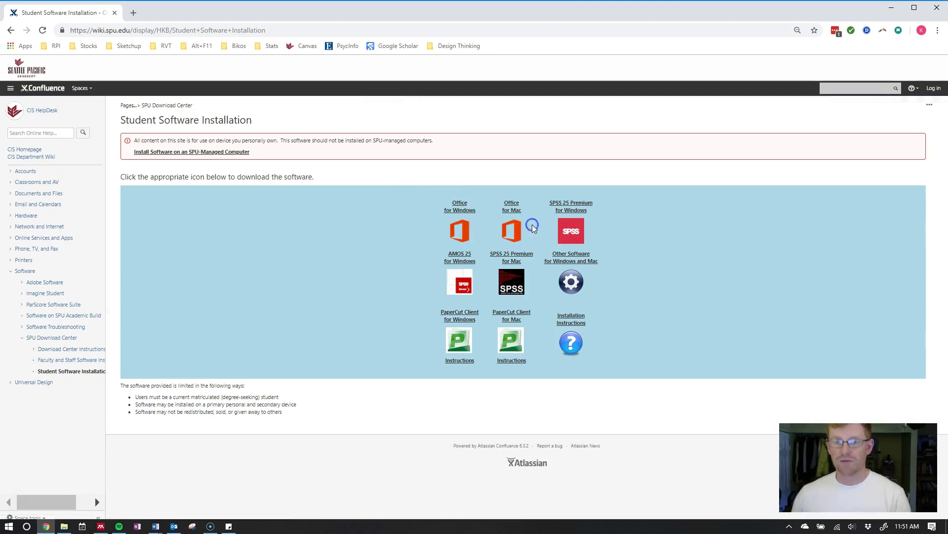
pyautogui.click(892, 9)
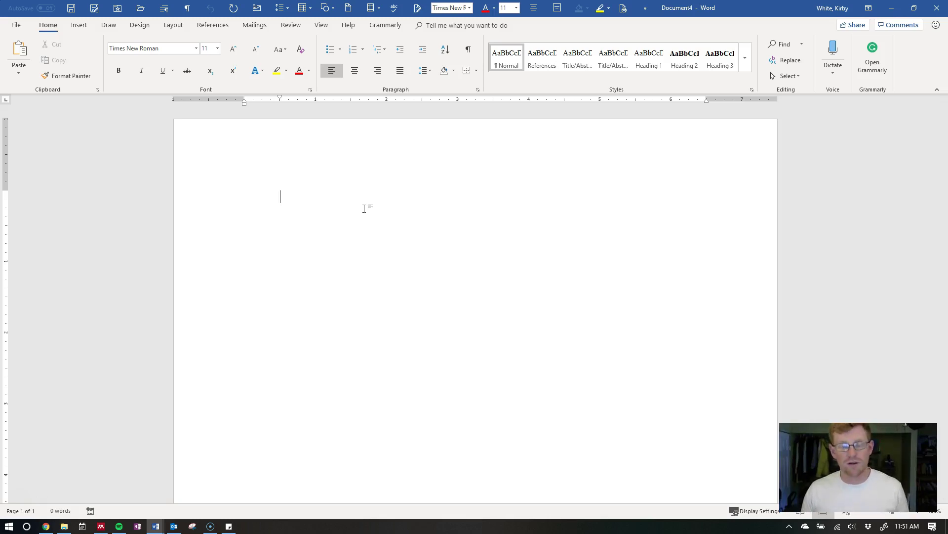
pyautogui.click(364, 208)
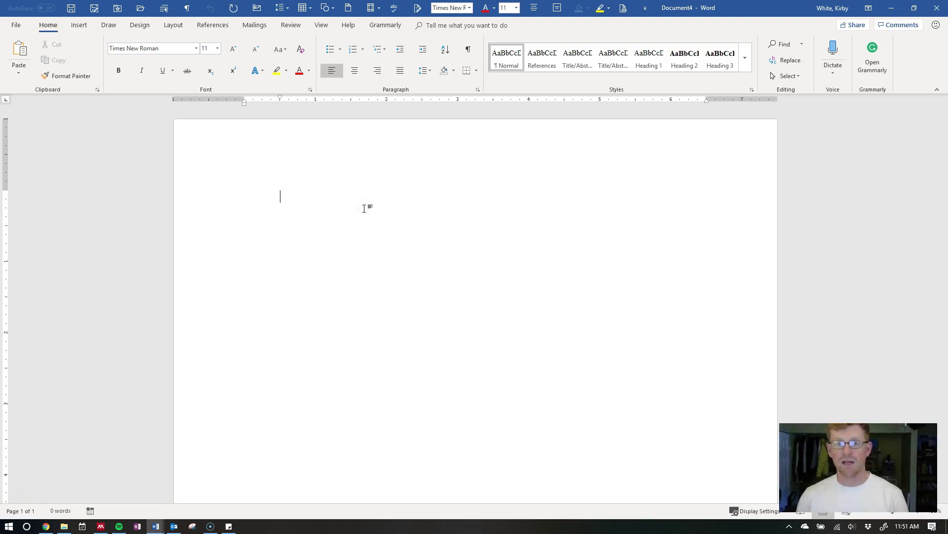
pyautogui.click(381, 219)
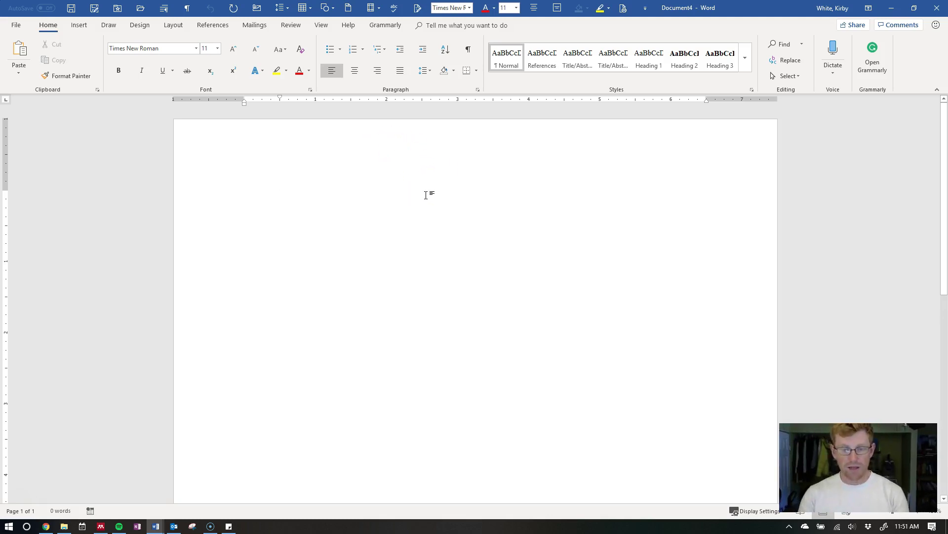
pyautogui.write('Text foo')
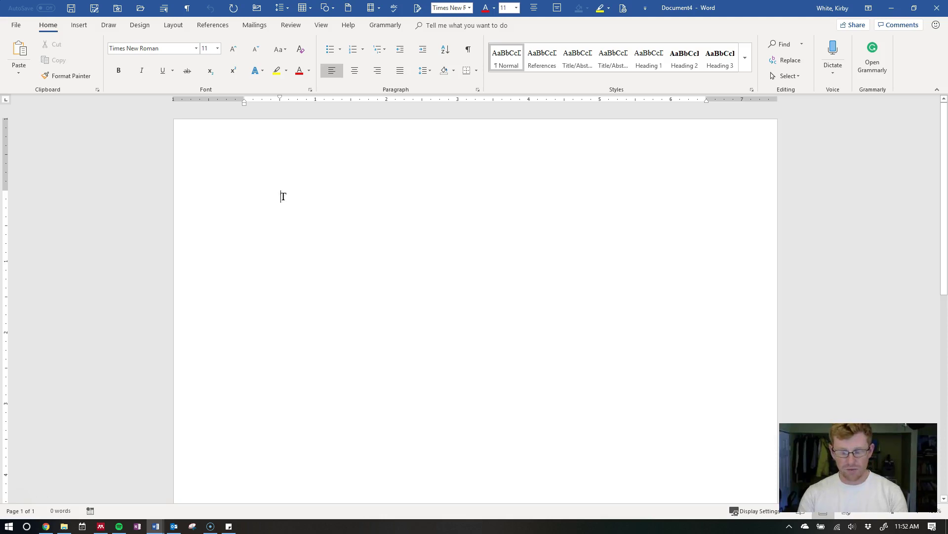
pyautogui.press('BackSpace')
pyautogui.press('BackSpace')
pyautogui.press('BackSpace')
pyautogui.hotkey('ctrl', 'BackSpace')
# - Enter "Basic text" at the start of the document and copy it
pyautogui.write('Basic text')
pyautogui.hotkey('ctrl', 'a')
pyautogui.press('Right')
pyautogui.hotkey('ctrl', 'a')
pyautogui.hotkey('ctrl', 'c')
pyautogui.press('Right')
pyautogui.hotkey('ctrl', 'v')
pyautogui.hotkey('ctrl', 'z')
pyautogui.hotkey('ctrl', 'z')
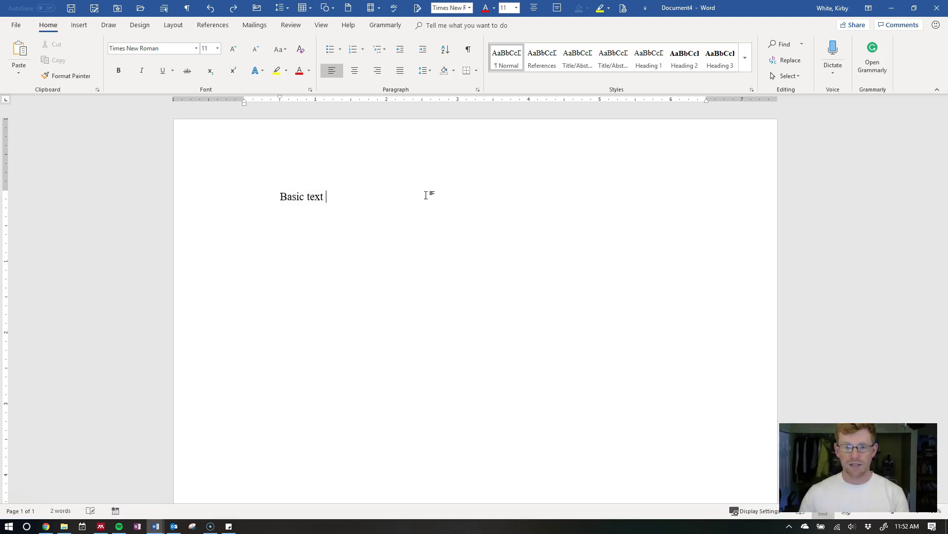
# - Build a filler paragraph running onto a fourth line by repeatedly pasting and recopying "Basic text"
pyautogui.hotkey('ctrl', 'v')
pyautogui.hotkey('ctrl', 'v')
pyautogui.hotkey('ctrl', 'v')
pyautogui.hotkey('ctrl', 'v')
pyautogui.hotkey('ctrl', 'v')
pyautogui.press('Return')
pyautogui.hotkey('ctrl', 'a')
pyautogui.hotkey('ctrl', 'c')
pyautogui.hotkey('ctrl', 'v')
pyautogui.hotkey('ctrl', 'v')
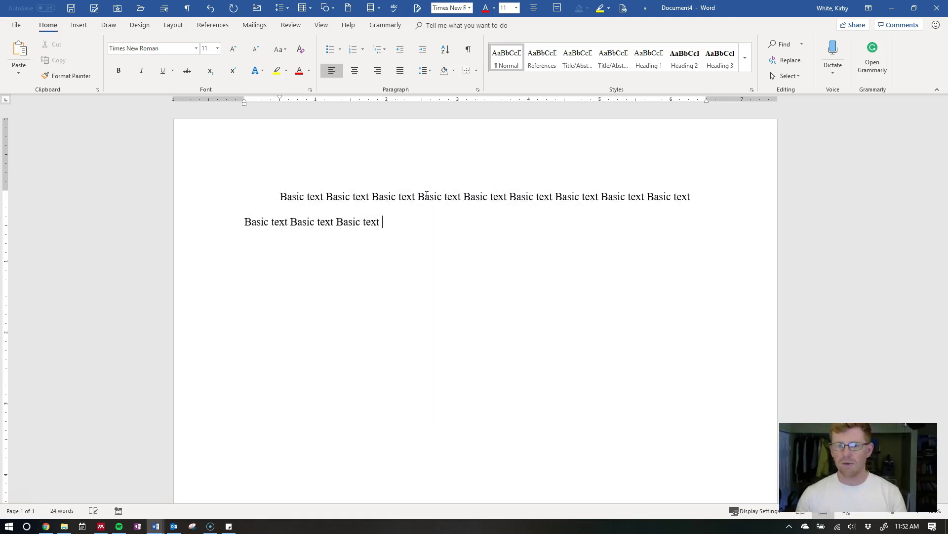
pyautogui.hotkey('ctrl', 'v')
pyautogui.hotkey('ctrl', 'v')
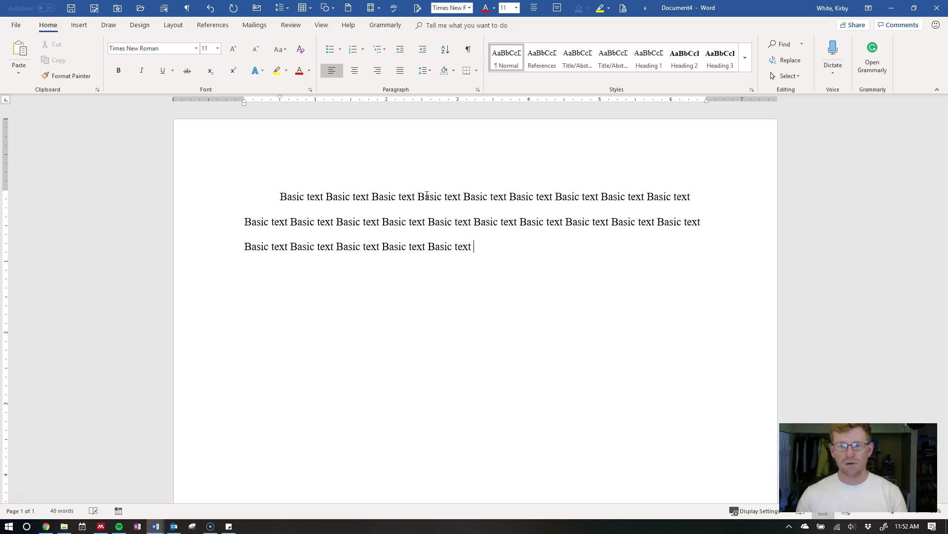
pyautogui.hotkey('ctrl', 'v')
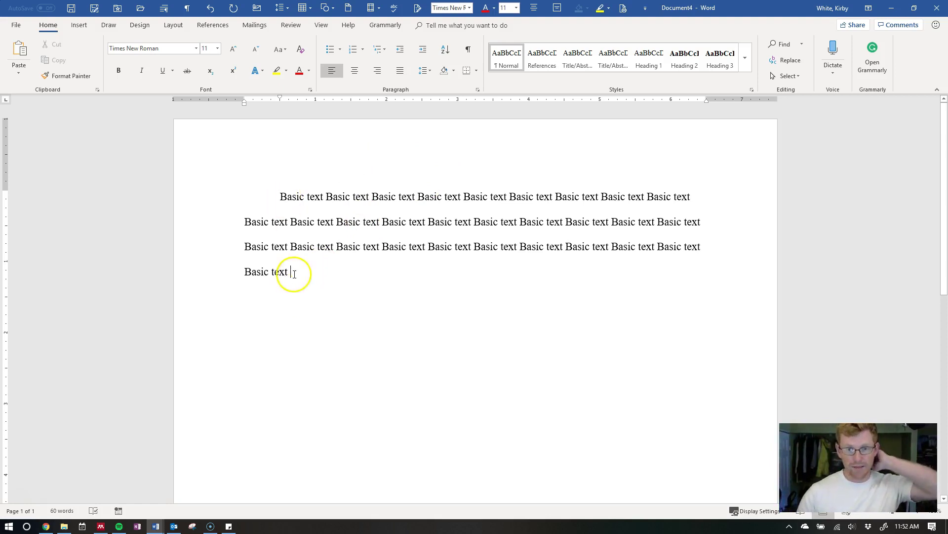
# - Insert an empty line above the filler paragraph and centre it
pyautogui.keyDown('shift'); pyautogui.click(270, 197); pyautogui.keyUp('shift')
pyautogui.click(339, 284)
pyautogui.click(280, 195)
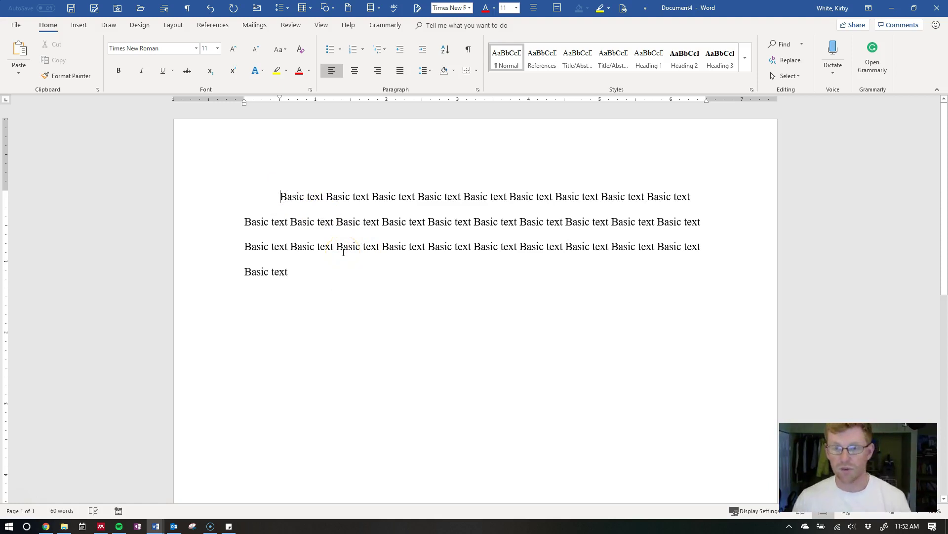
pyautogui.press('Return')
pyautogui.press('Up')
pyautogui.hotkey('ctrl', 'e')
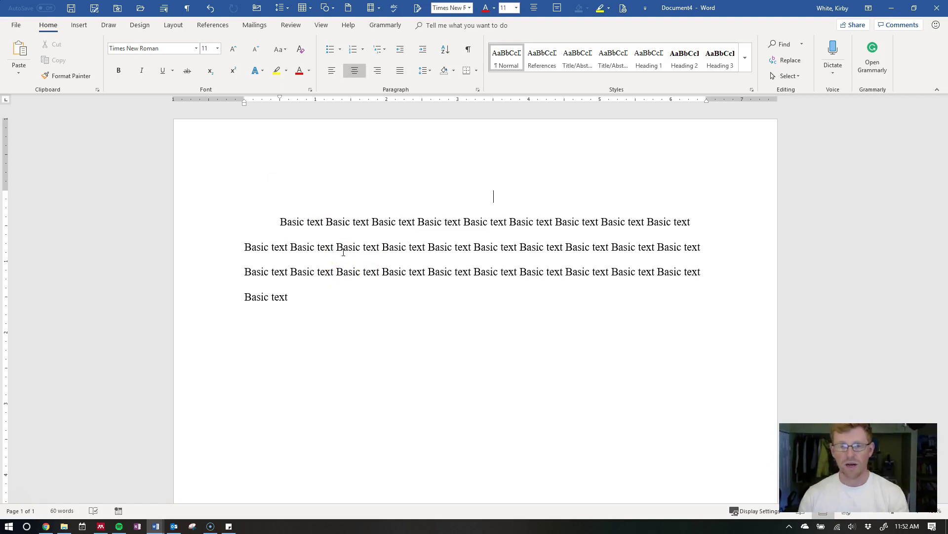
# - Set the line spacing of the filler paragraph to 2.0
pyautogui.moveTo(320, 296); pyautogui.dragTo(242, 230)
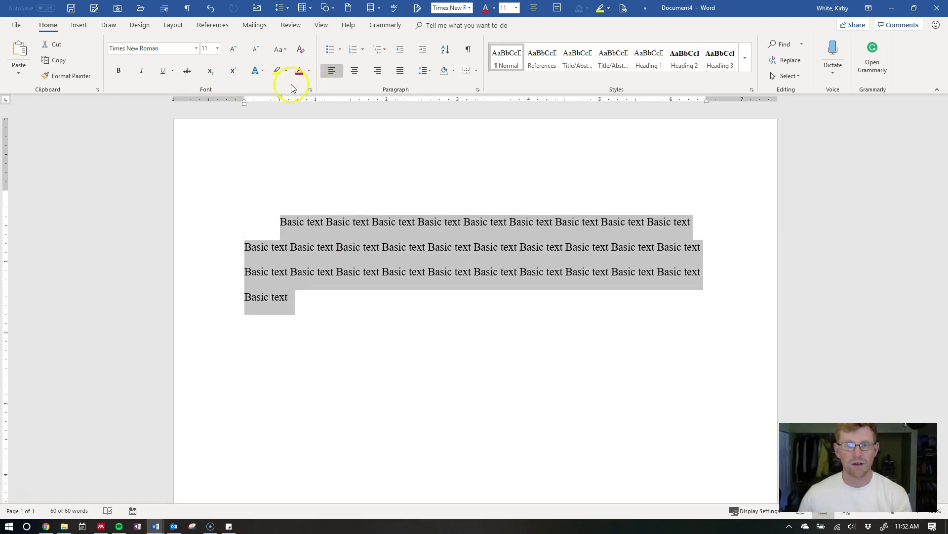
pyautogui.click(428, 74)
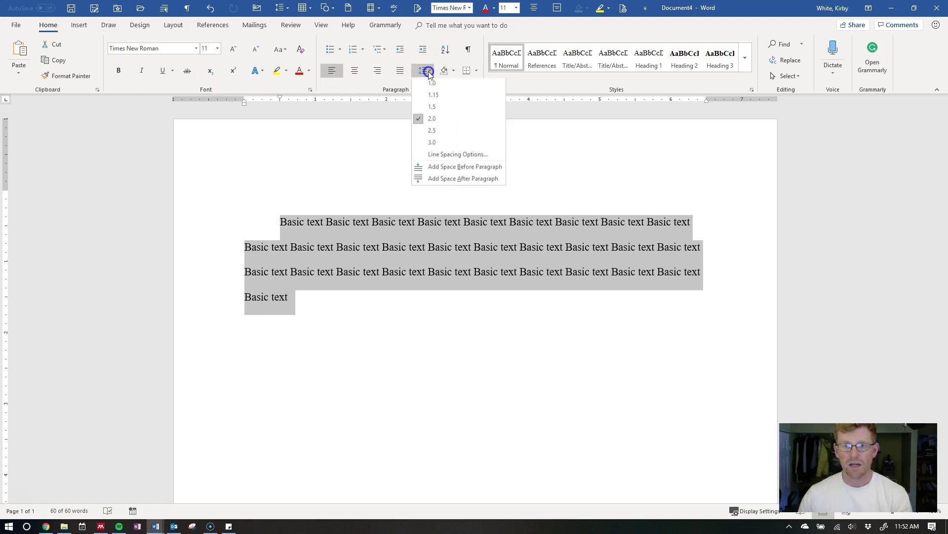
pyautogui.click(456, 120)
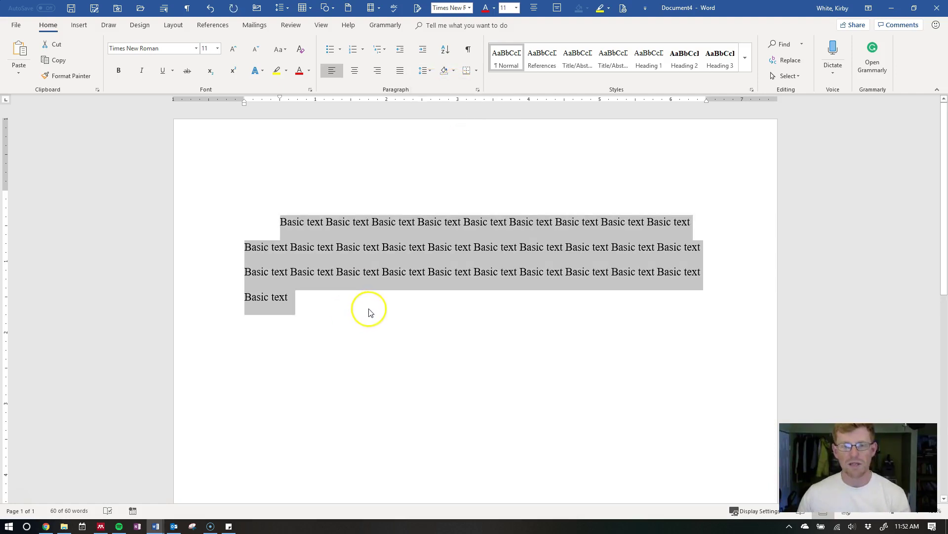
# - End the filler paragraph with a period and start a new line below it
pyautogui.click(281, 221)
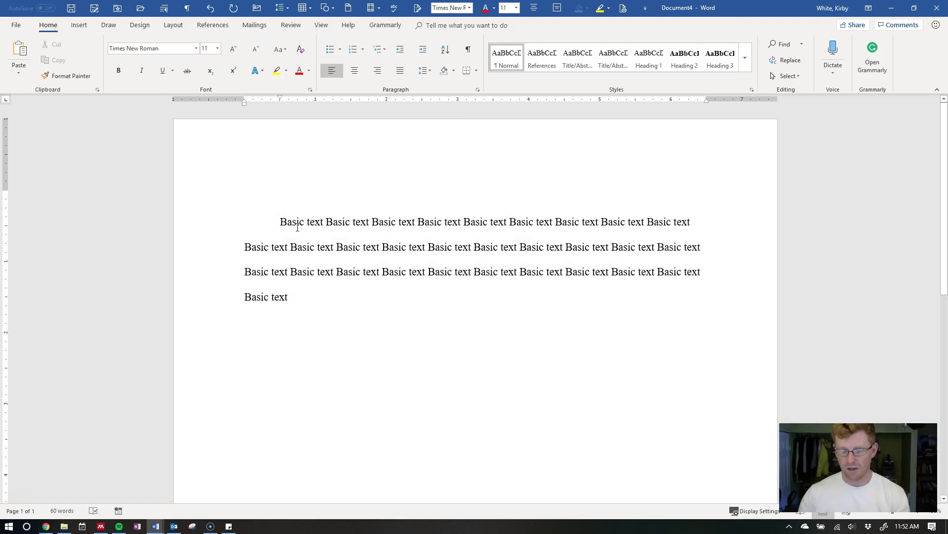
pyautogui.click(294, 223)
pyautogui.click(332, 296)
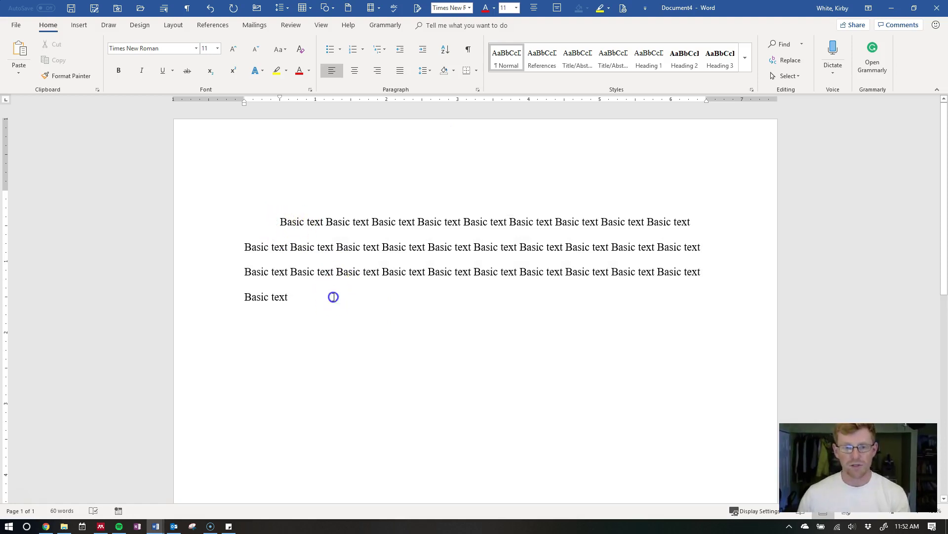
pyautogui.press('Return')
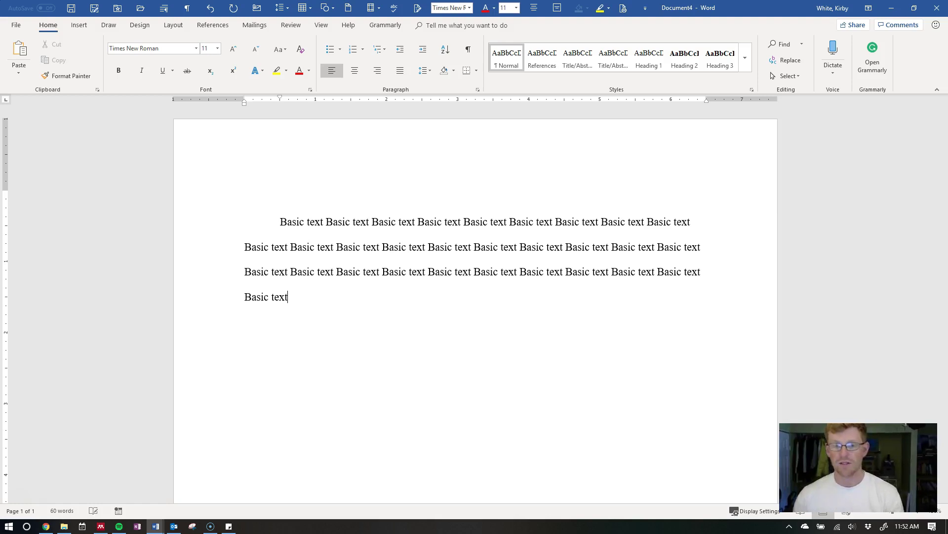
# - Remove the first-line indent from the empty line above the filler paragraph, keeping it centred
pyautogui.doubleClick(488, 197)
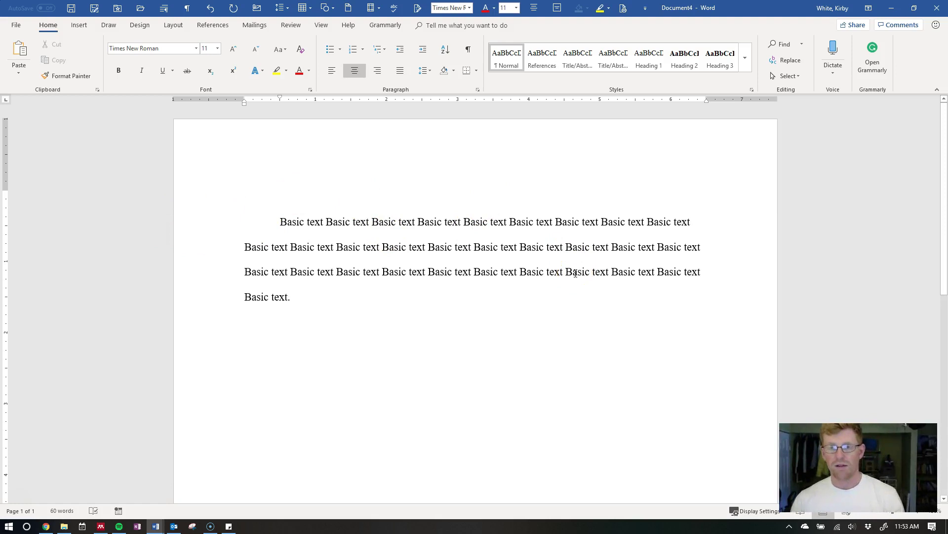
pyautogui.hotkey('ctrl', 'l')
pyautogui.hotkey('ctrl', 'e')
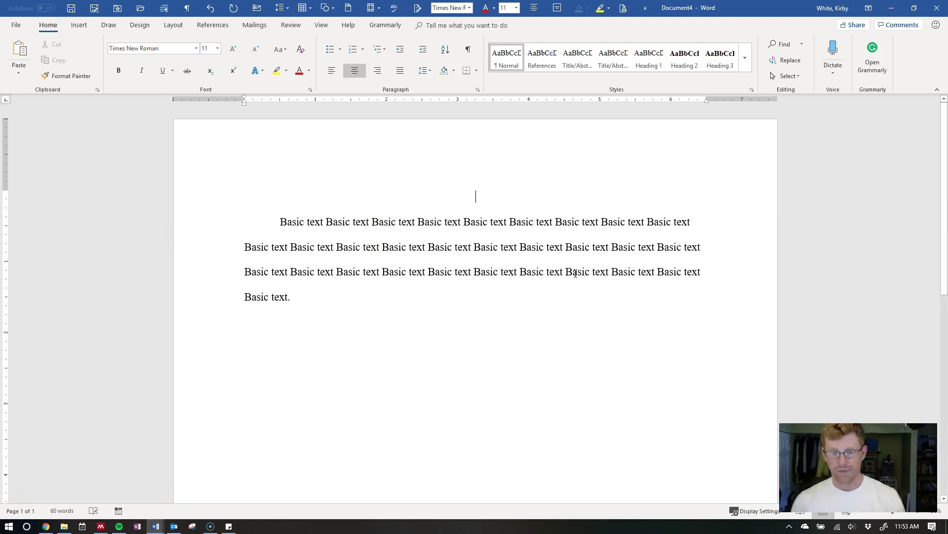
# - Enter the title "Title of the Paper" on the centred first line
pyautogui.write('Head')
pyautogui.press('BackSpace')
pyautogui.press('BackSpace')
pyautogui.press('BackSpace')
pyautogui.press('BackSpace')
pyautogui.write('Ti')
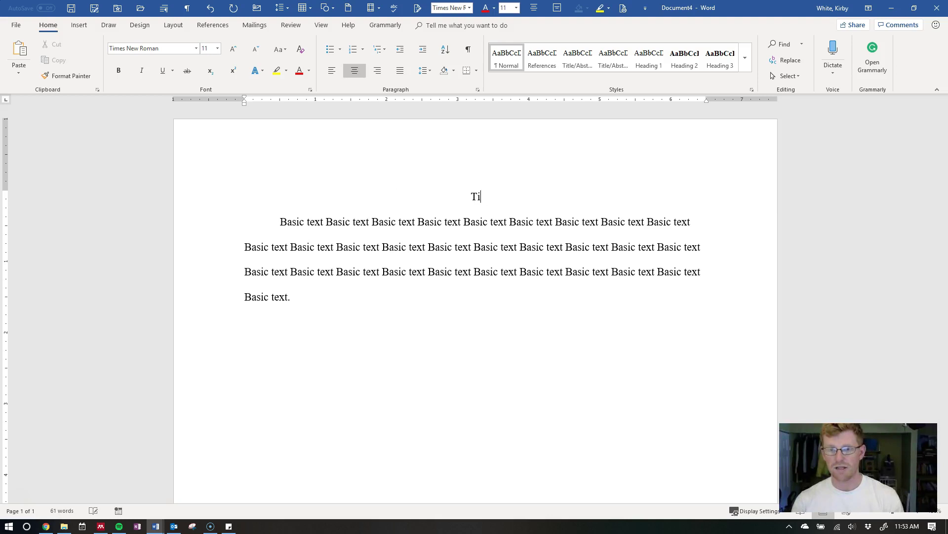
pyautogui.write('tle of the paper')
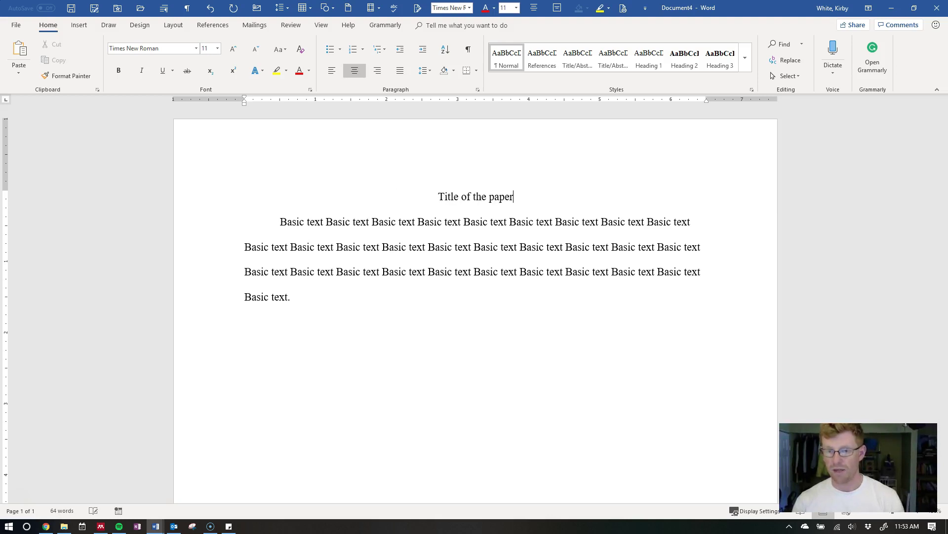
pyautogui.press('Delete')
pyautogui.write('P')
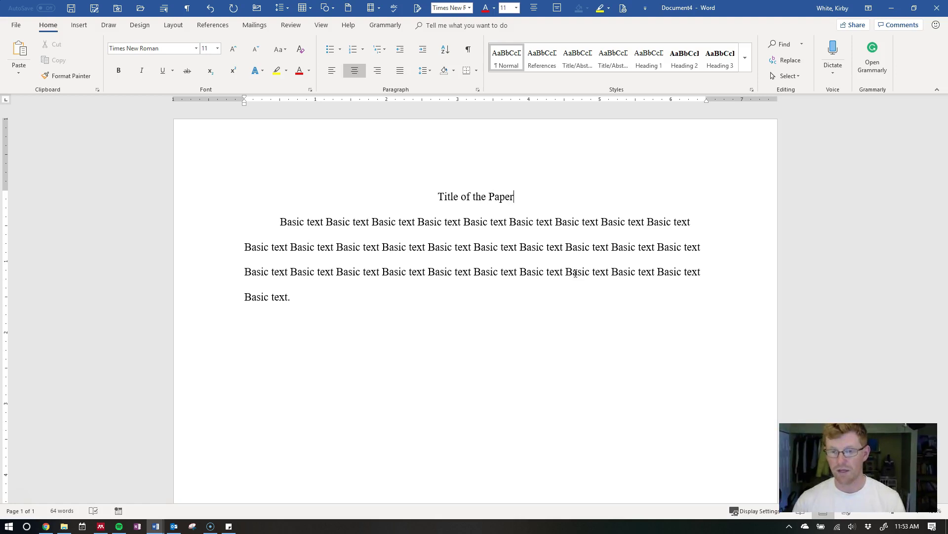
# - Add a centred, bold "Heading 1" on the line below the filler paragraph
pyautogui.press('Down')
pyautogui.press('Up')
pyautogui.press('Up')
pyautogui.press('Down')
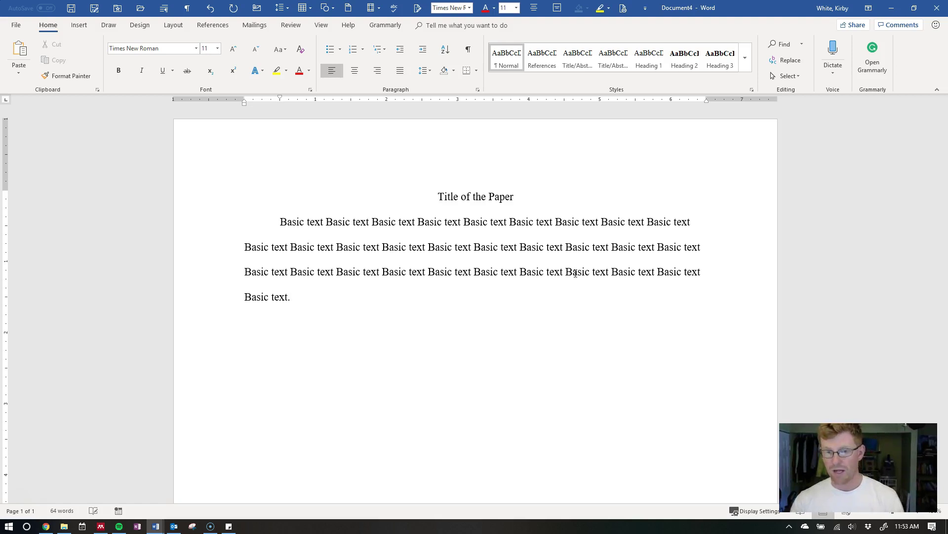
pyautogui.hotkey('ctrl', 'e')
pyautogui.write('Heading 1')
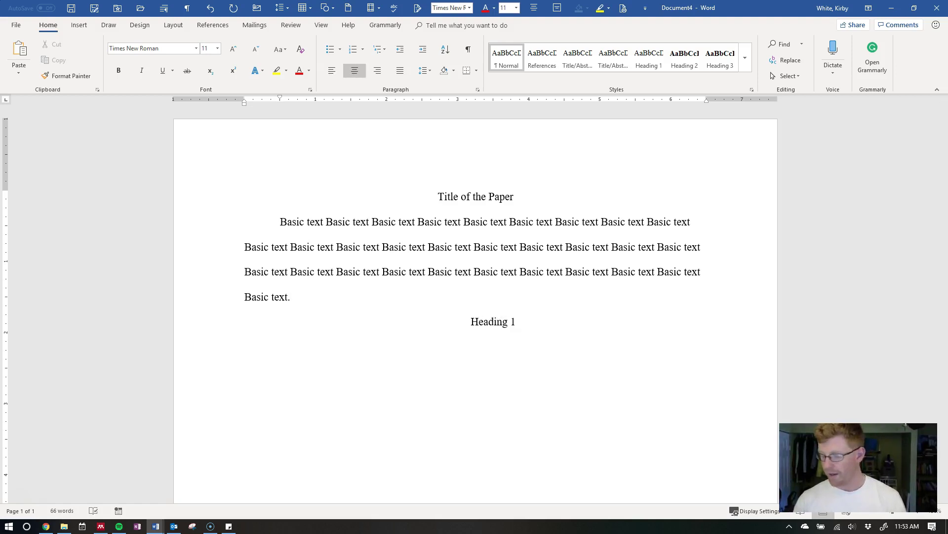
pyautogui.hotkey('shift', 'Home')
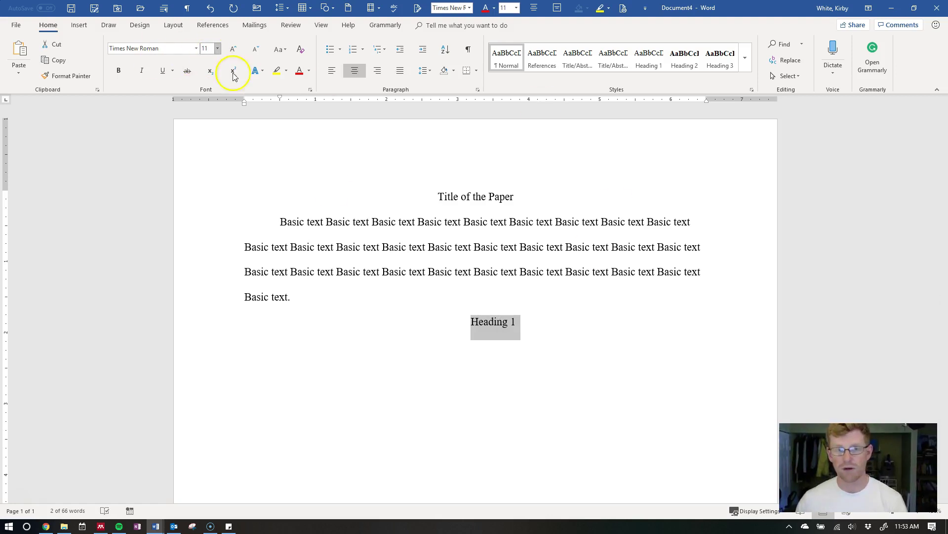
pyautogui.hotkey('ctrl', 'b')
# - Below Heading 1, add a left-aligned, non-bold line "Text" followed by a bold "Heading 2" line
pyautogui.click(542, 319)
pyautogui.press('Return')
pyautogui.hotkey('ctrl', 'l')
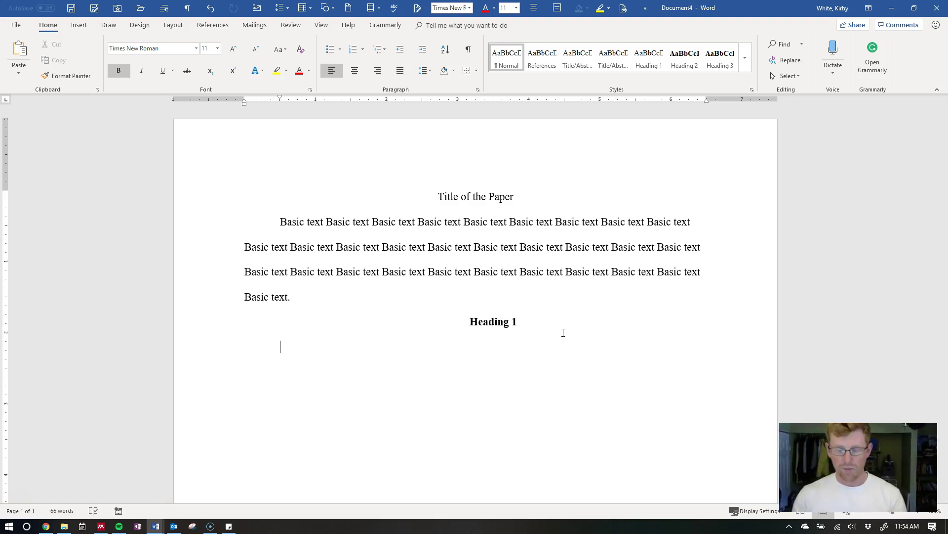
pyautogui.hotkey('ctrl', 'b')
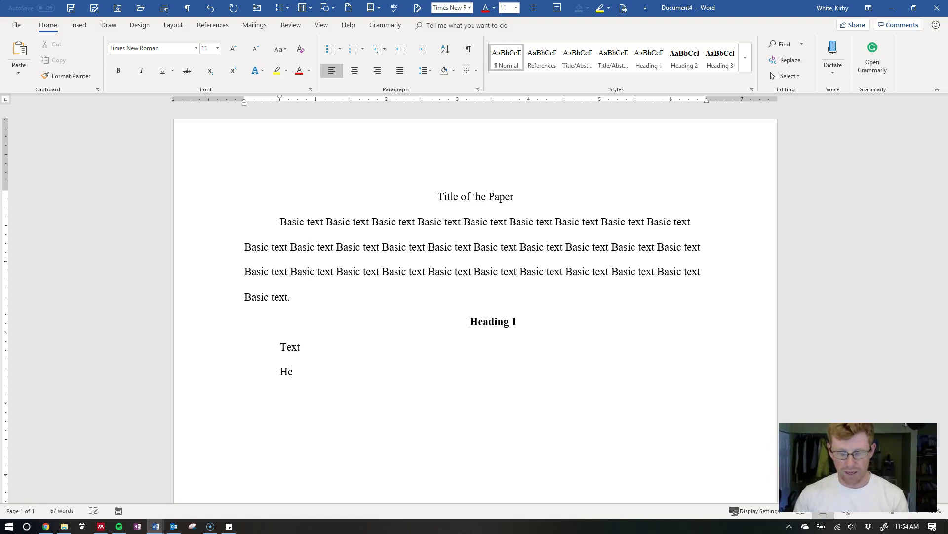
pyautogui.hotkey('shift', 'Up')
pyautogui.hotkey('ctrl', 'b')
# - Replace the placeholder "Text" under Heading 1 with a copy of the filler paragraph
pyautogui.press('Down')
pyautogui.press('Up')
pyautogui.press('Up')
pyautogui.press('Up')
pyautogui.moveTo(309, 302); pyautogui.dragTo(254, 238)
pyautogui.hotkey('ctrl', 'c')
pyautogui.moveTo(304, 353); pyautogui.dragTo(275, 348)
pyautogui.hotkey('ctrl', 'v')
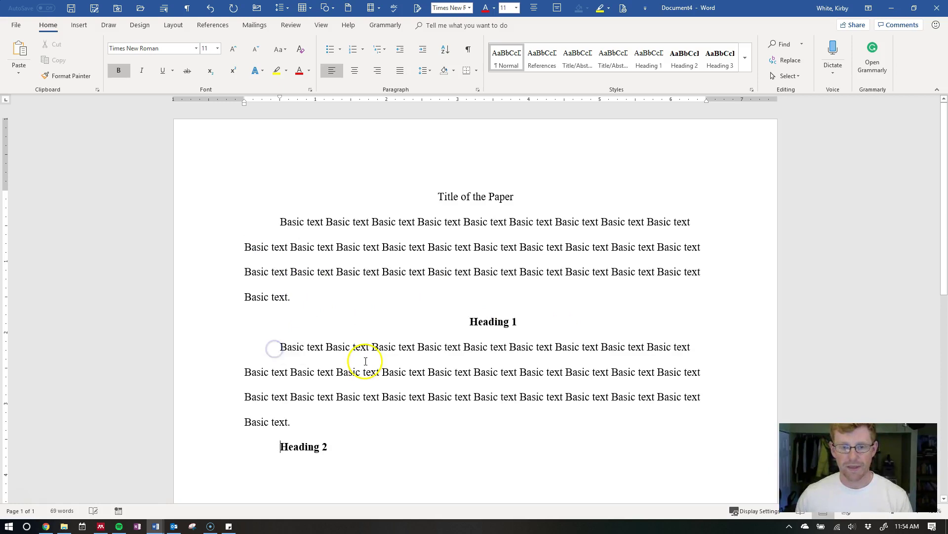
# - Insert a copy of the filler paragraph on a new line below Heading 2
pyautogui.scroll(-1, 345, 415)
pyautogui.click(344, 414)
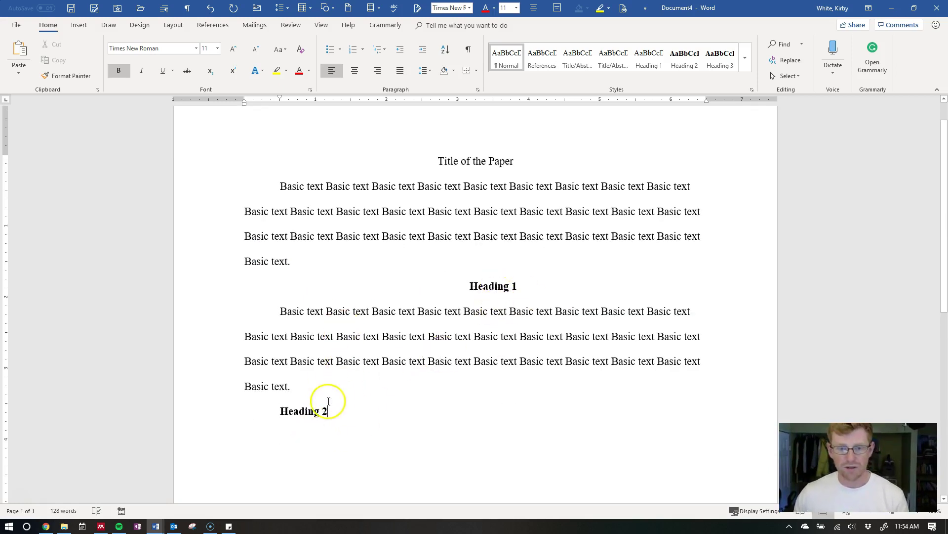
pyautogui.scroll(-1, 370, 400)
pyautogui.press('Return')
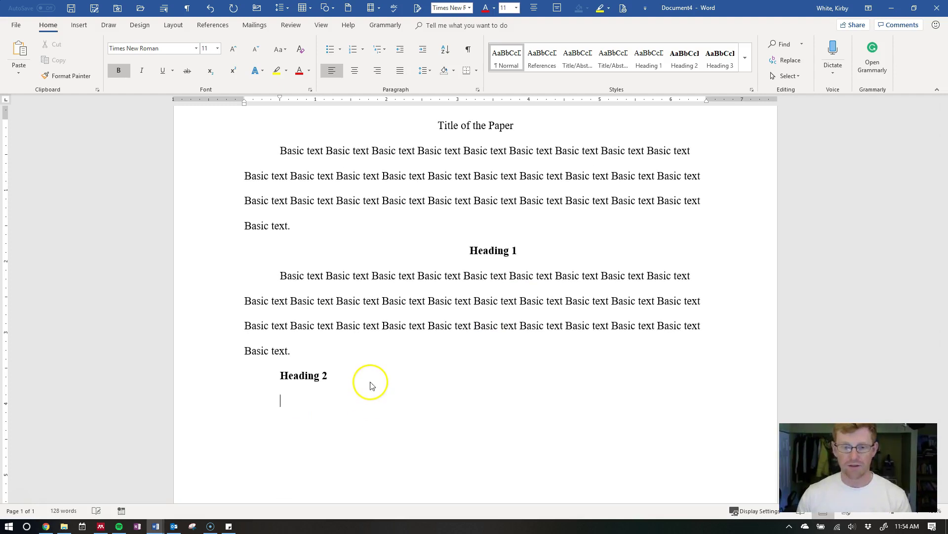
pyautogui.hotkey('ctrl', 'v')
pyautogui.scroll(-2, 373, 385)
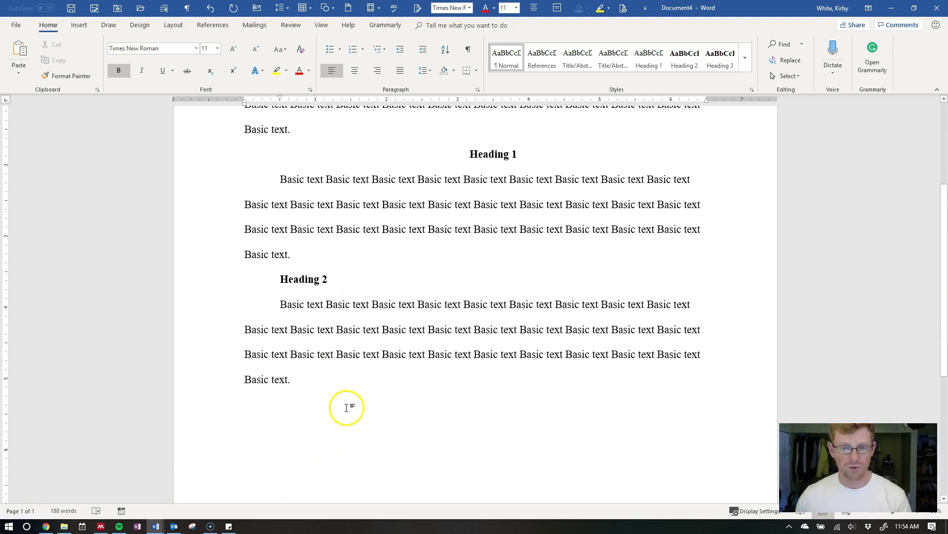
# - Move the Heading 2 line above the paragraph preceding it, and return it to its original place
pyautogui.click(254, 278)
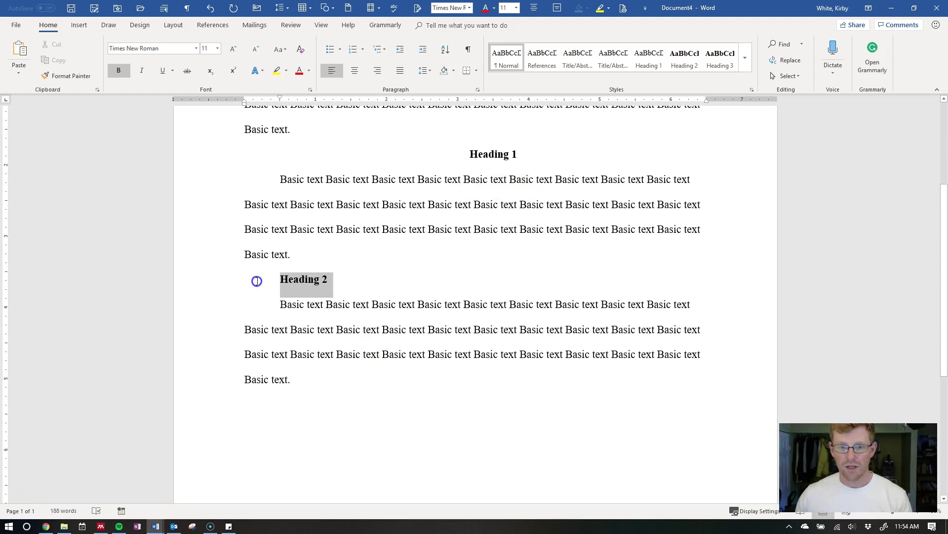
pyautogui.hotkey('alt', 'shift', 'Up')
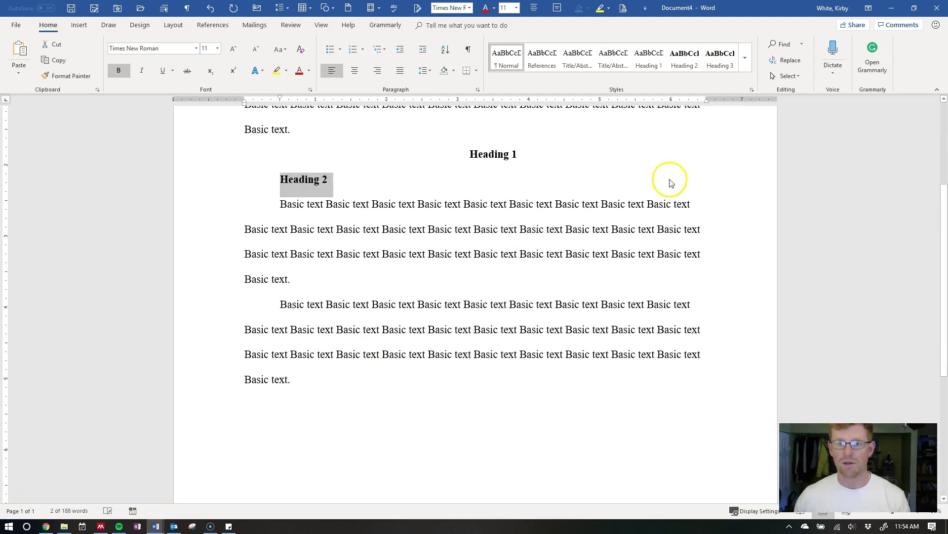
pyautogui.click(339, 180)
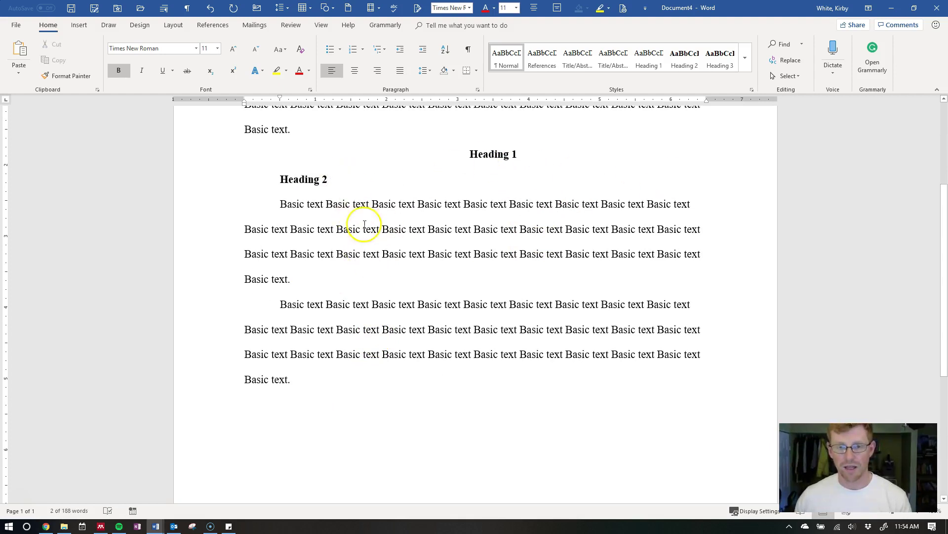
pyautogui.tripleClick(349, 180)
pyautogui.hotkey('alt', 'shift', 'Down')
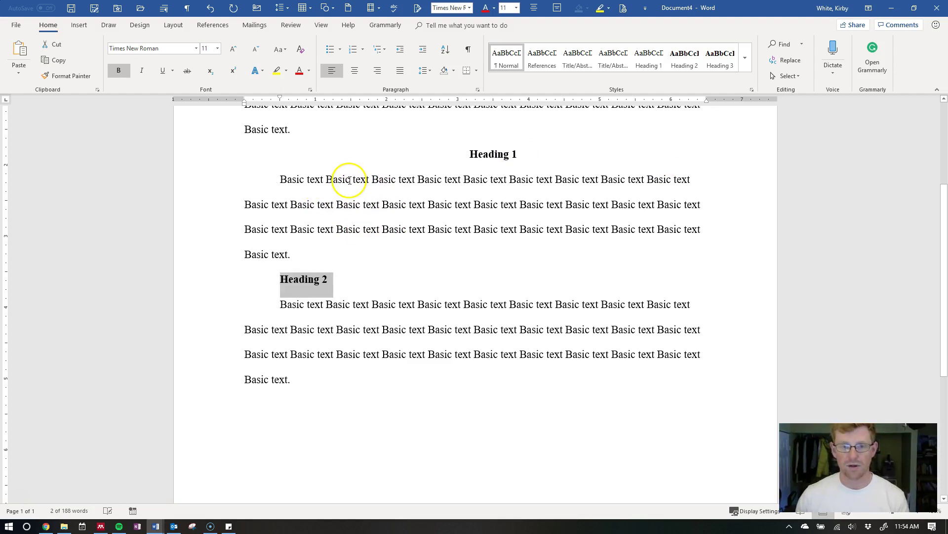
# - Add a second copy of the filler paragraph at the end of the Heading 2 section
pyautogui.click(361, 386)
pyautogui.scroll(-1, 361, 386)
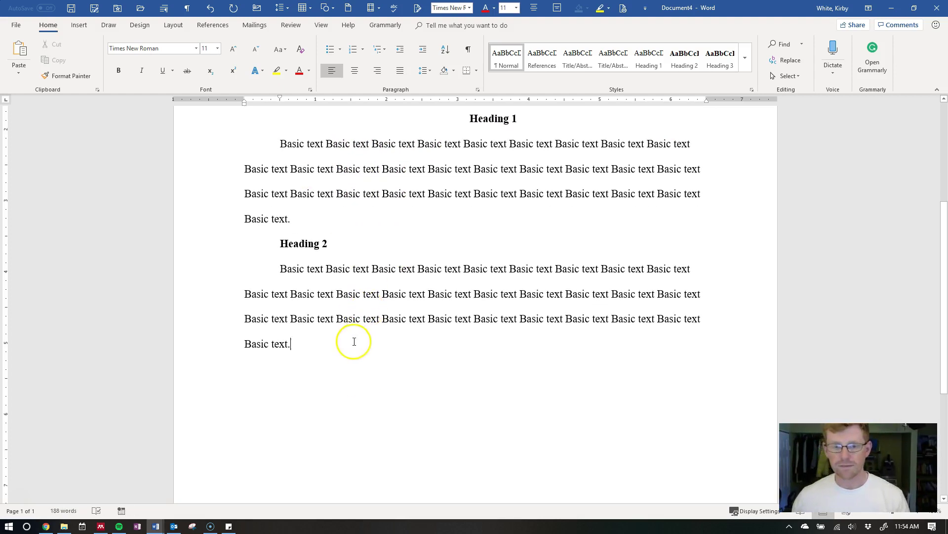
pyautogui.press('Return')
pyautogui.hotkey('ctrl', 'v')
pyautogui.scroll(-1, 435, 345)
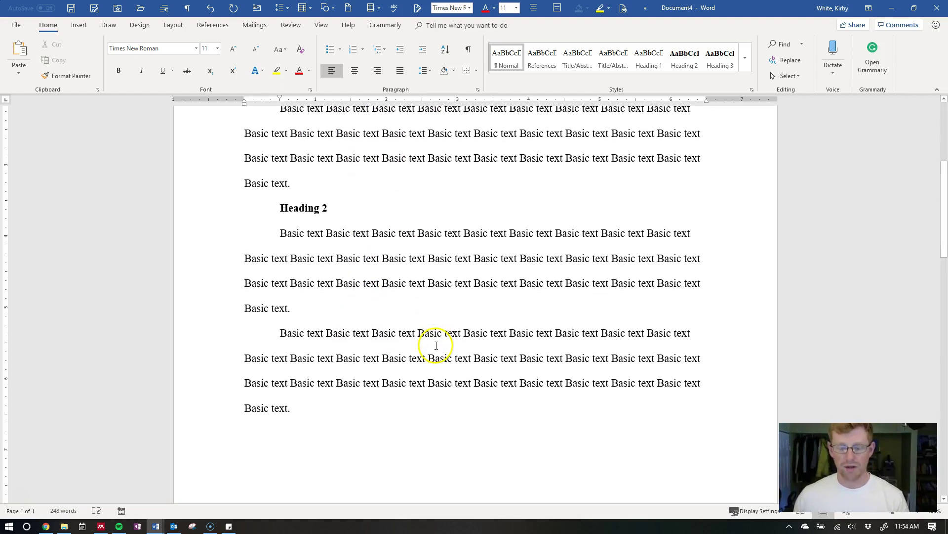
# - Add a bold, indented "Heading 3." on the line below the last filler paragraph
pyautogui.write('Heading 3.')
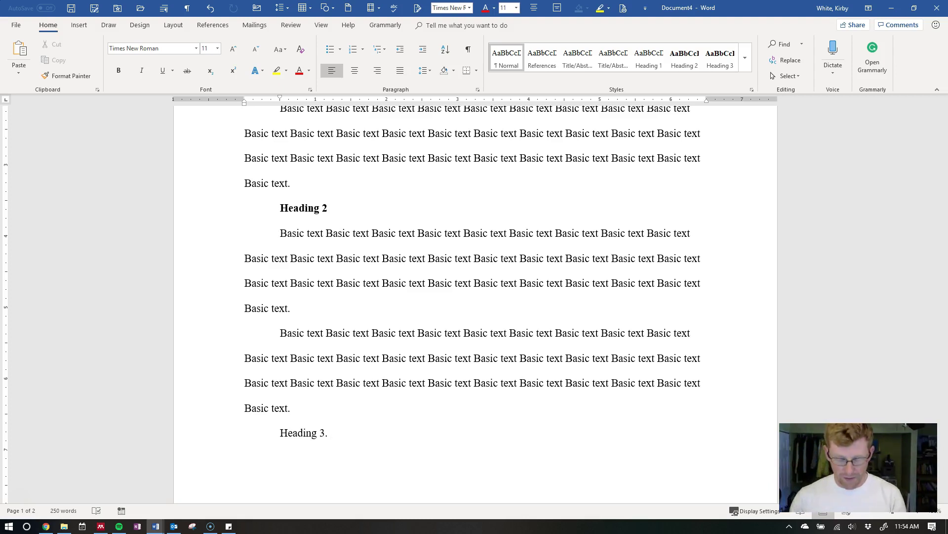
pyautogui.hotkey('shift', 'Home')
pyautogui.hotkey('ctrl', 'b')
pyautogui.press('End')
pyautogui.press('Return')
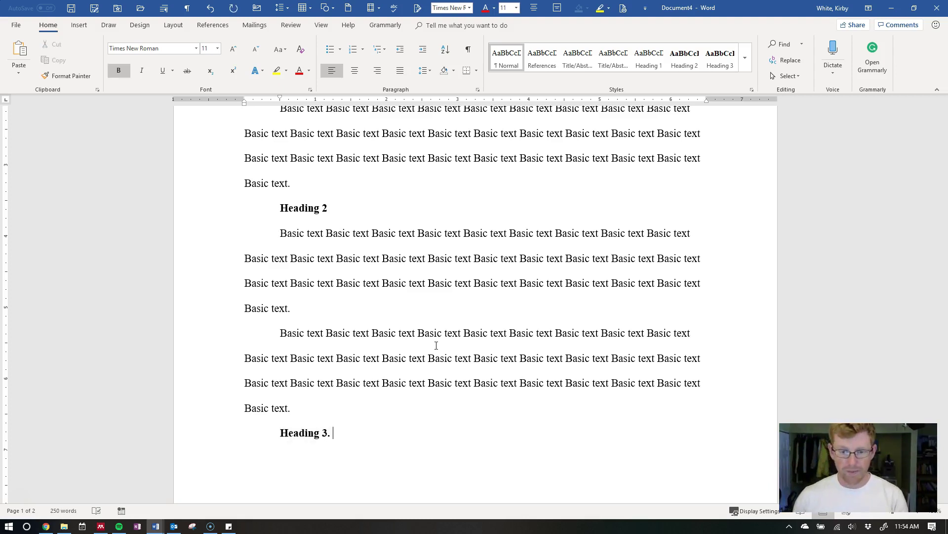
pyautogui.hotkey('ctrl', 'b')
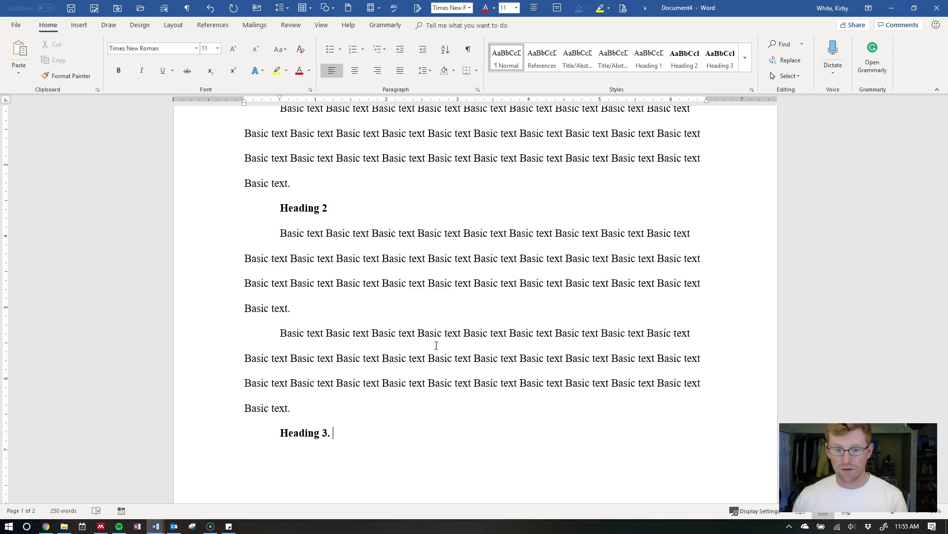
# - Replace the words "Heading 3" with "Job performance and complexity", keeping the bold formatting and the closing period
pyautogui.hotkey('shift', 'Left')
pyautogui.hotkey('shift', 'Left')
pyautogui.hotkey('shift', 'Left')
pyautogui.hotkey('shift', 'Left')
pyautogui.hotkey('shift', 'Left')
pyautogui.hotkey('shift', 'Left')
pyautogui.hotkey('shift', 'Left')
pyautogui.hotkey('shift', 'Left')
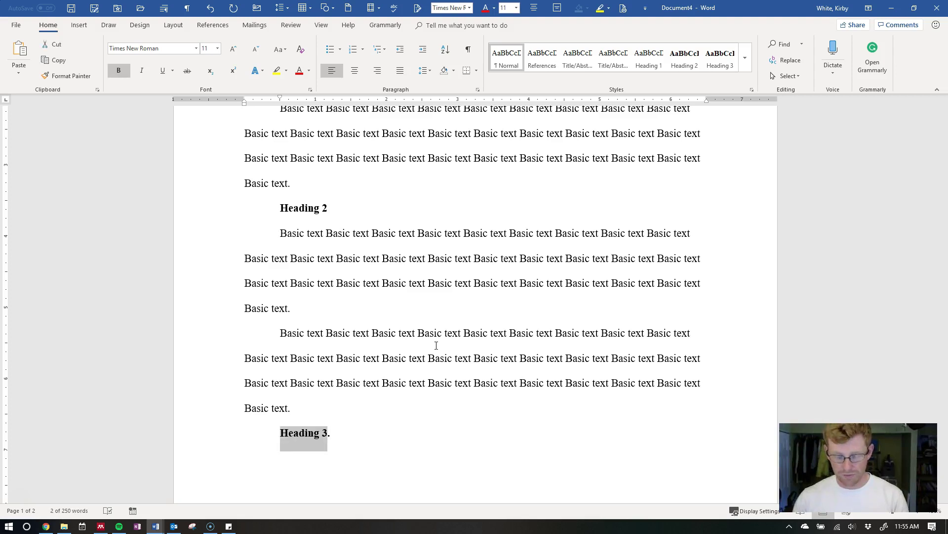
pyautogui.write('Job performance and complexity')
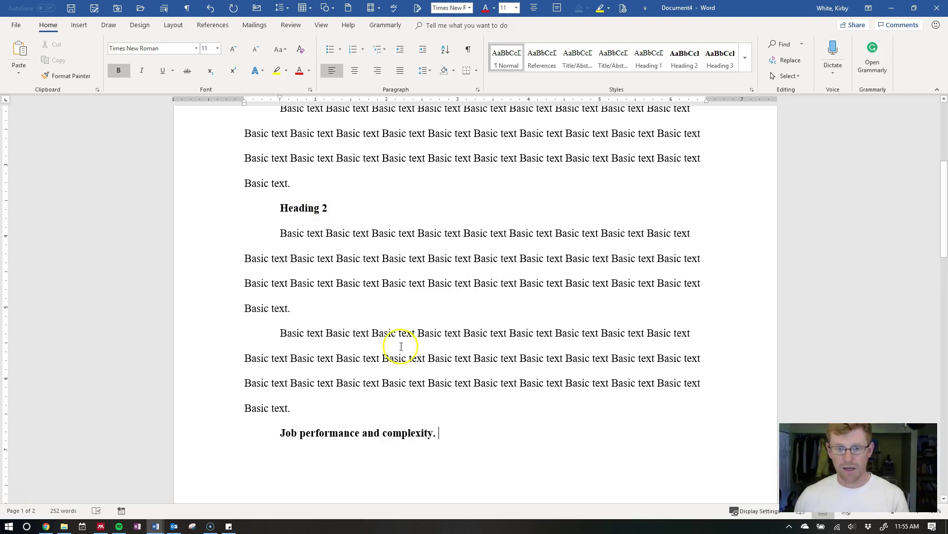
# - Replace the Heading 2 text with the title-case heading "Job Performance"
pyautogui.moveTo(436, 433); pyautogui.dragTo(307, 437)
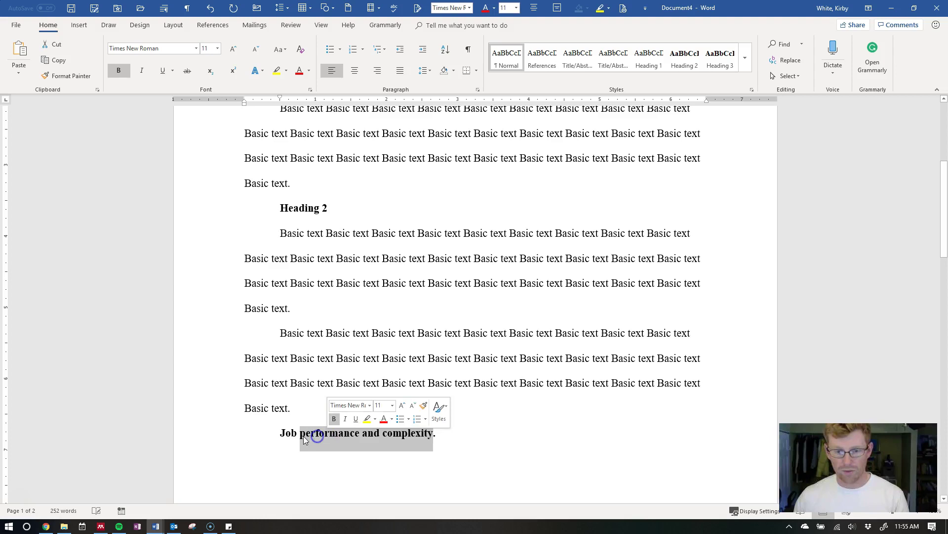
pyautogui.click(379, 207)
pyautogui.tripleClick(379, 213)
pyautogui.write('Job Performan')
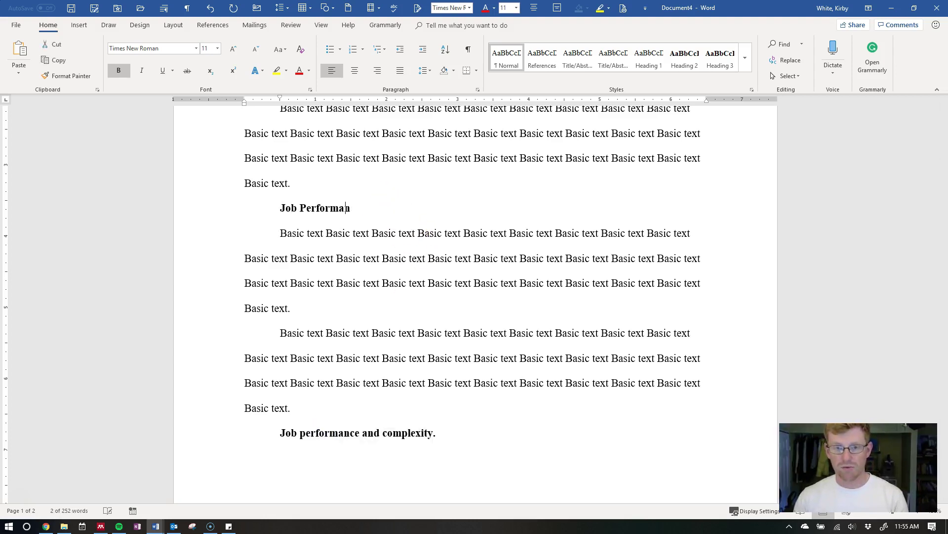
pyautogui.write('ce')
pyautogui.hotkey('ctrl', 'BackSpace')
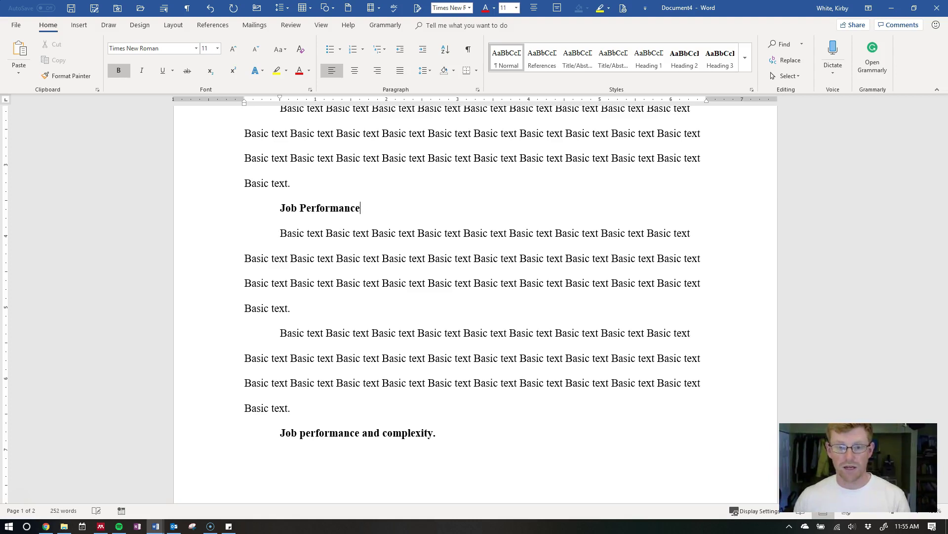
pyautogui.moveTo(281, 207); pyautogui.dragTo(309, 210)
pyautogui.click(330, 208)
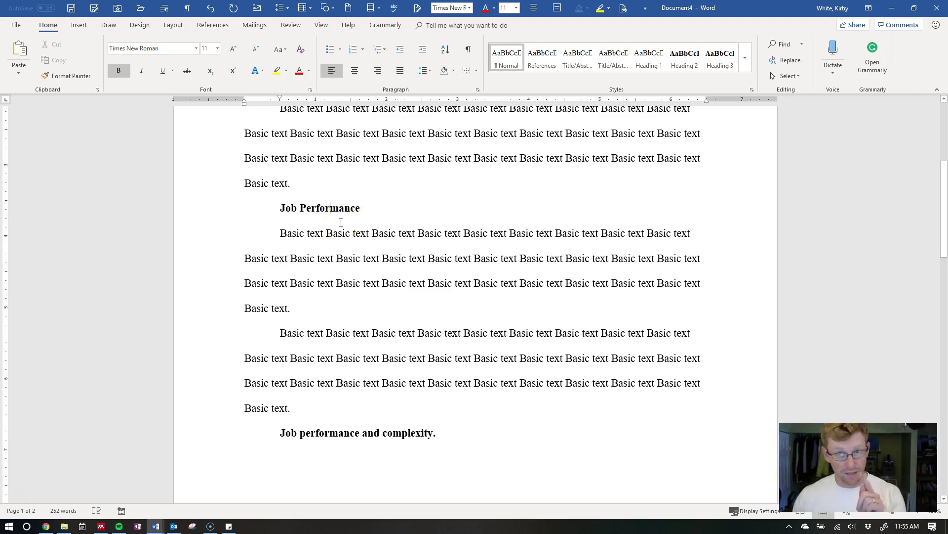
# - Add a non-bold copy of the filler text on the same line directly after "Job performance and complexity."
pyautogui.click(461, 429)
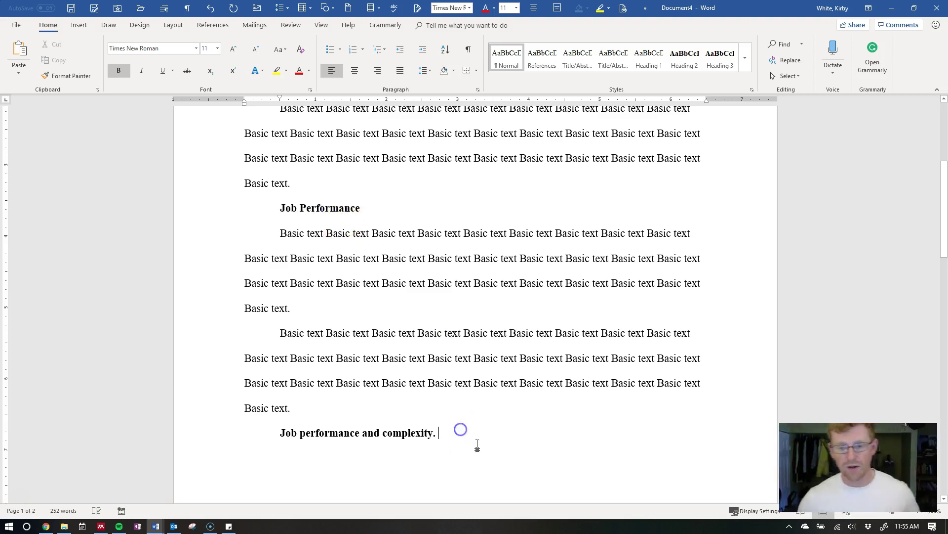
pyautogui.hotkey('ctrl', 'b')
pyautogui.click(481, 435)
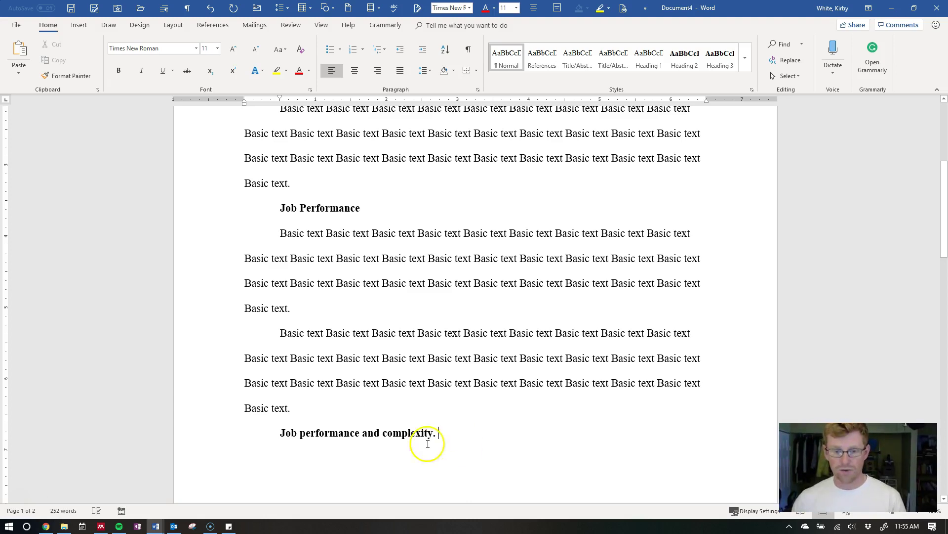
pyautogui.moveTo(288, 408); pyautogui.dragTo(277, 340)
pyautogui.hotkey('ctrl', 'c')
pyautogui.click(455, 427)
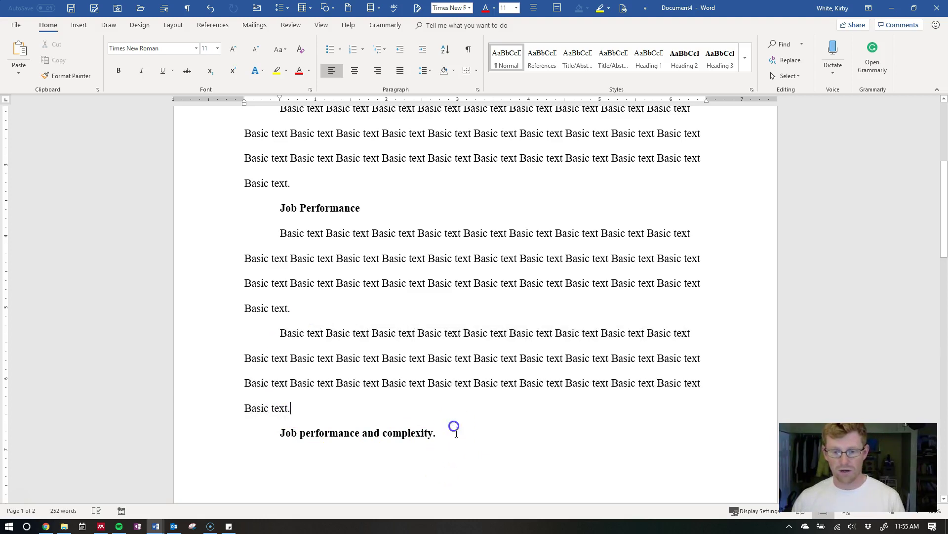
pyautogui.hotkey('ctrl', 'v')
pyautogui.scroll(-2, 457, 424)
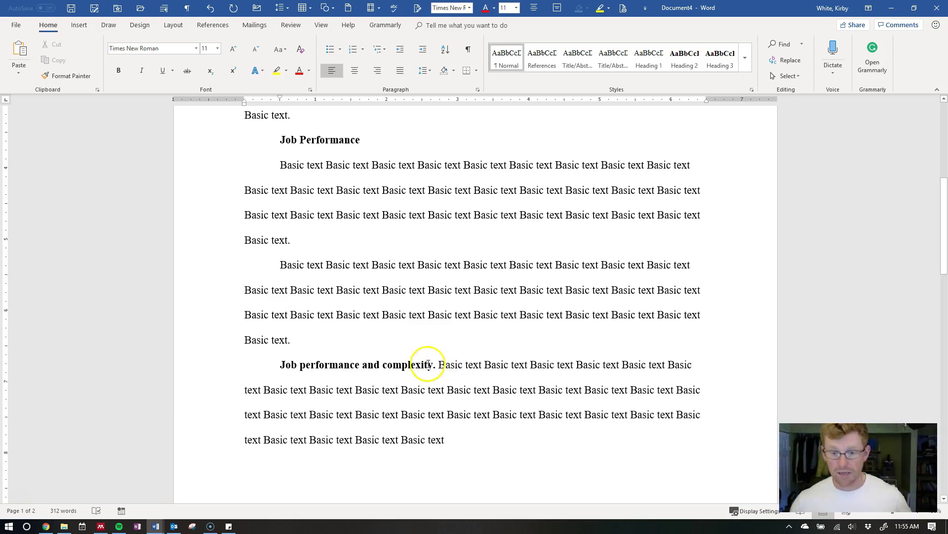
# - Review the heading levels and filler paragraphs from the title down to the level 3 heading
pyautogui.moveTo(411, 364); pyautogui.dragTo(482, 388)
pyautogui.scroll(5, 489, 365)
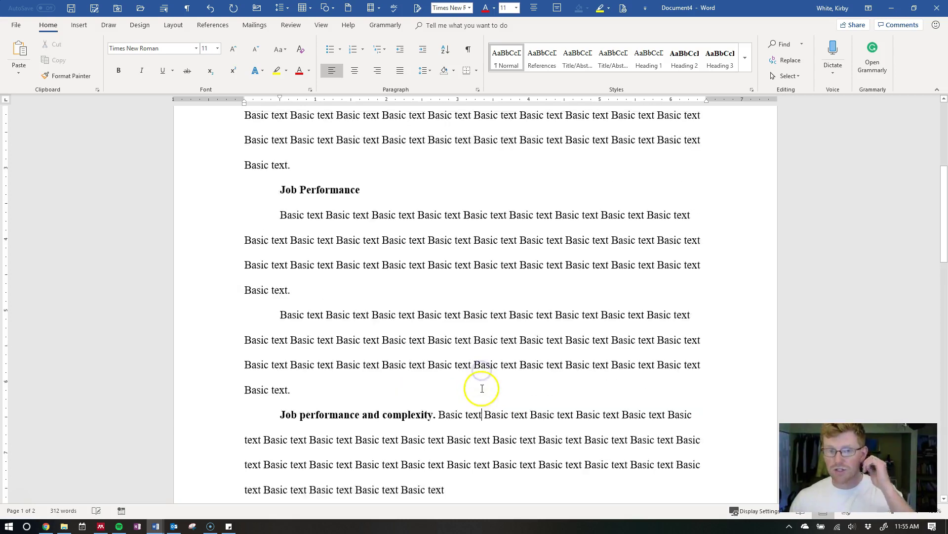
pyautogui.scroll(3, 499, 355)
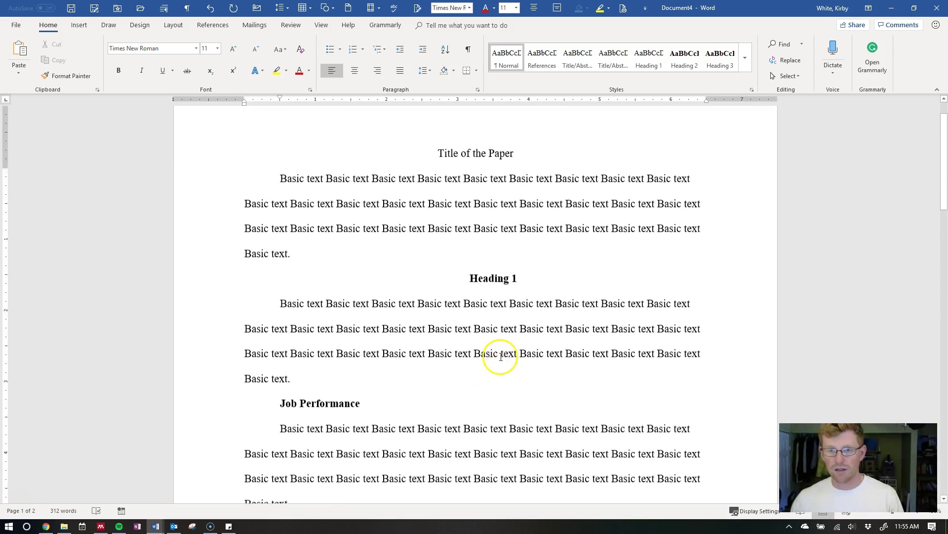
pyautogui.scroll(-4, 520, 353)
pyautogui.scroll(-1, 521, 354)
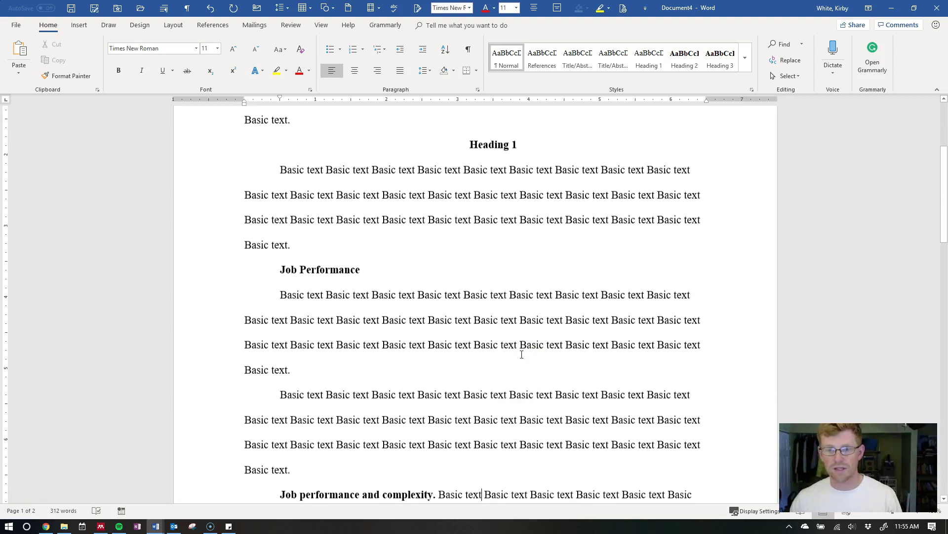
pyautogui.scroll(-2, 495, 364)
pyautogui.scroll(-2, 498, 366)
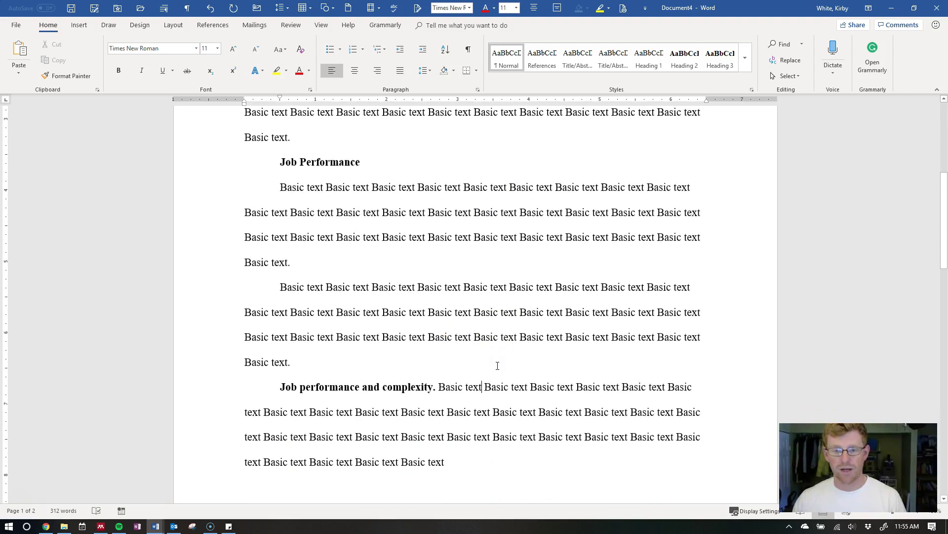
# - Remove the first-line indent from Heading 1 and centre it on the page
pyautogui.scroll(4, 507, 379)
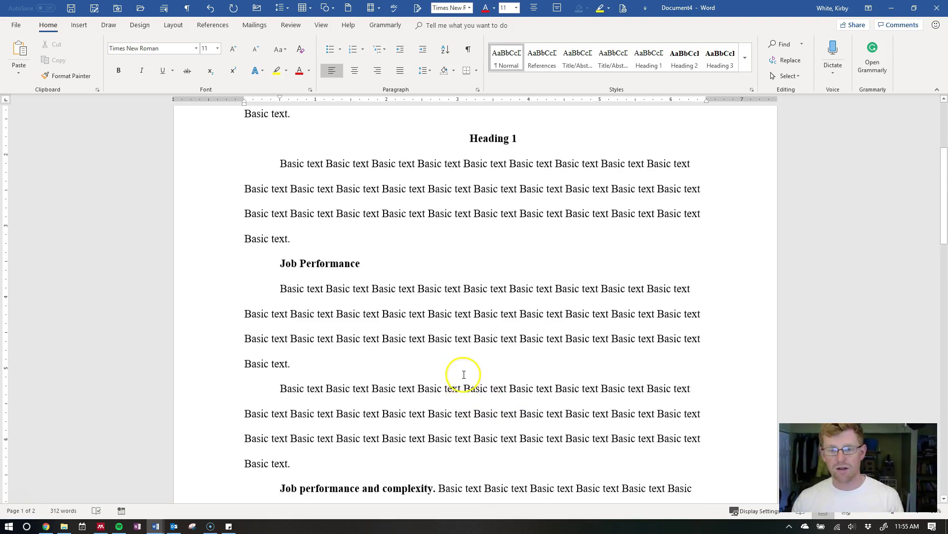
pyautogui.scroll(2, 488, 270)
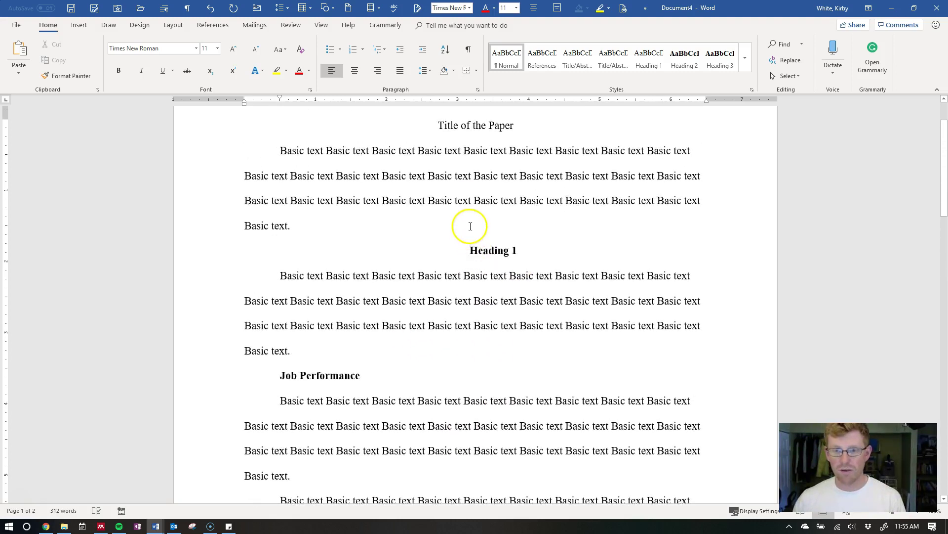
pyautogui.click(470, 250)
pyautogui.hotkey('ctrl', 'l')
pyautogui.press('BackSpace')
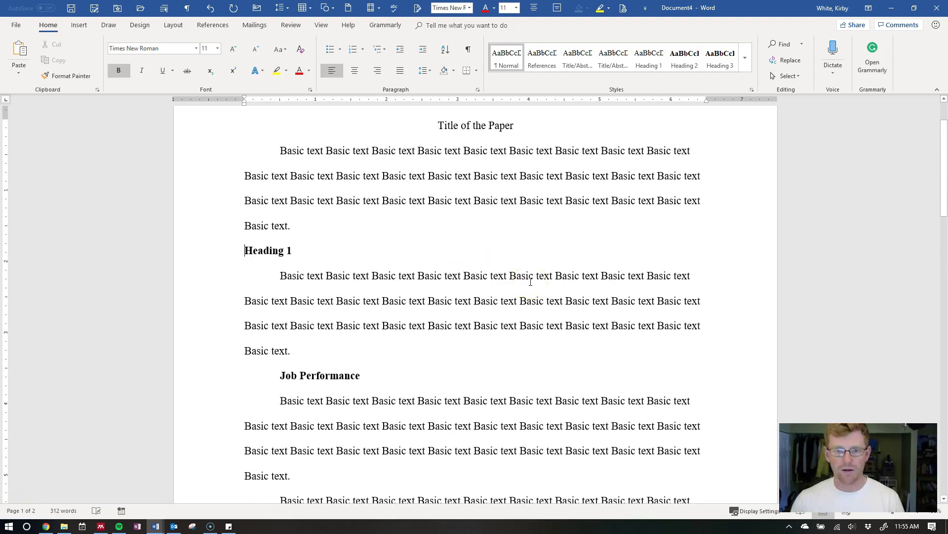
pyautogui.hotkey('ctrl', 'e')
pyautogui.scroll(2, 588, 311)
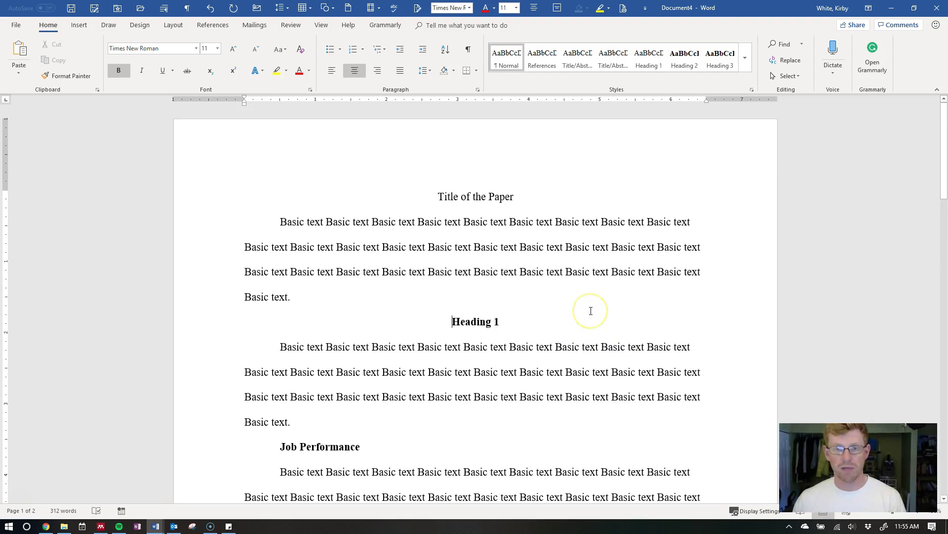
pyautogui.click(520, 296)
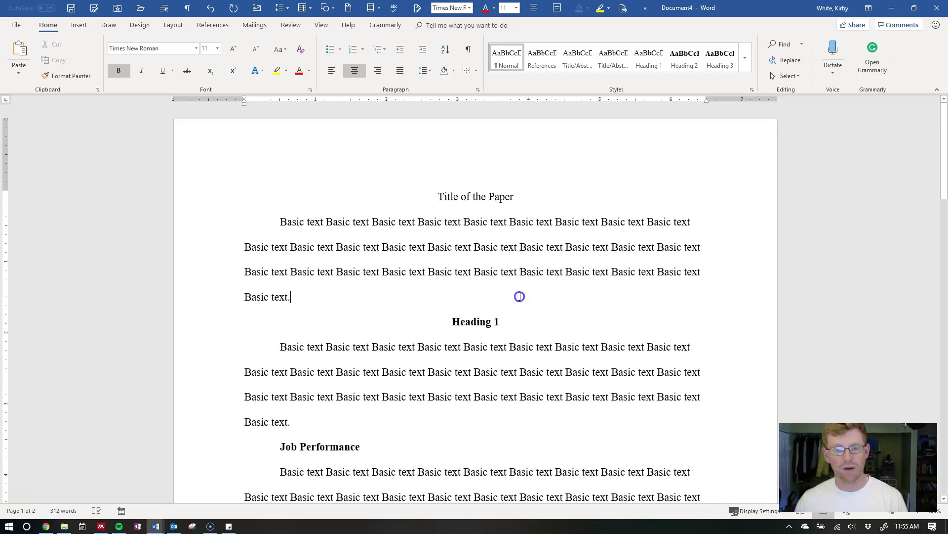
pyautogui.scroll(-1, 587, 311)
pyautogui.click(484, 383)
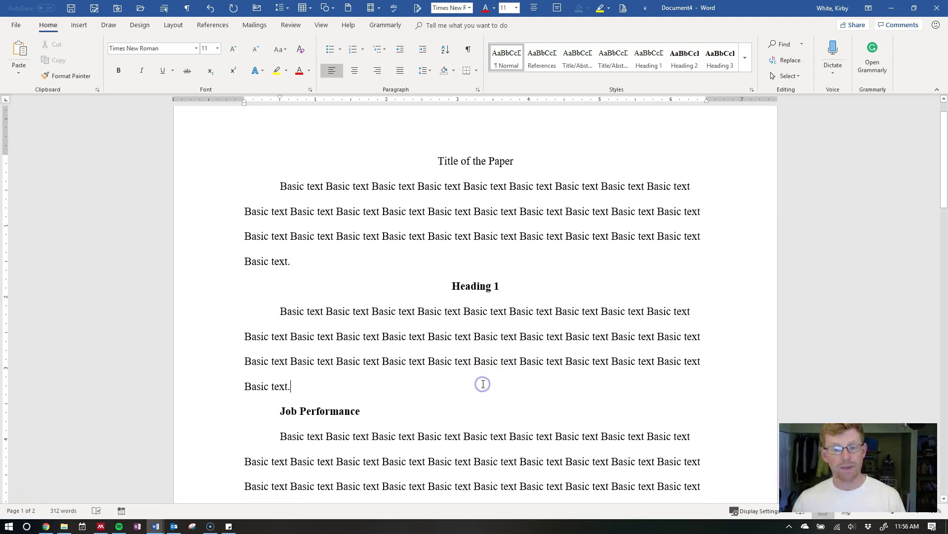
pyautogui.scroll(1, 518, 368)
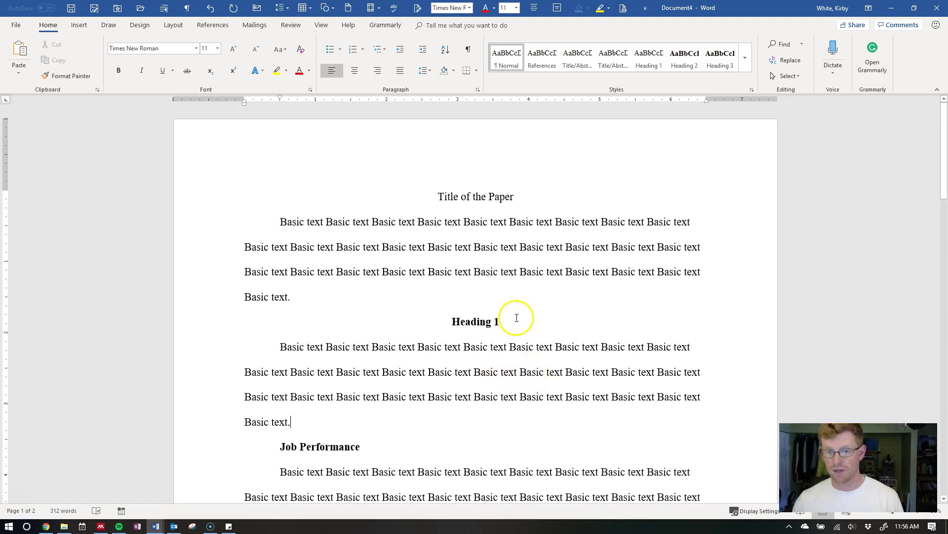
pyautogui.click(439, 196)
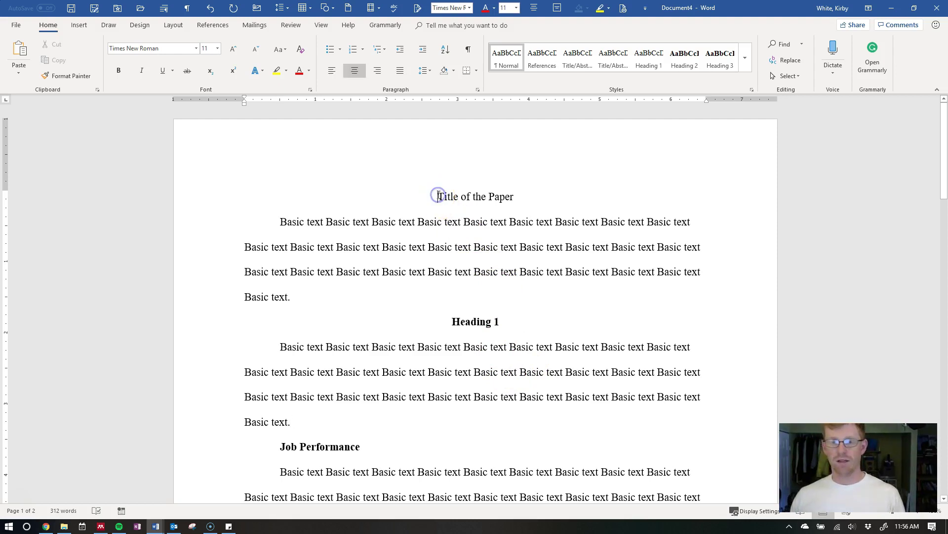
pyautogui.hotkey('ctrl', 'a')
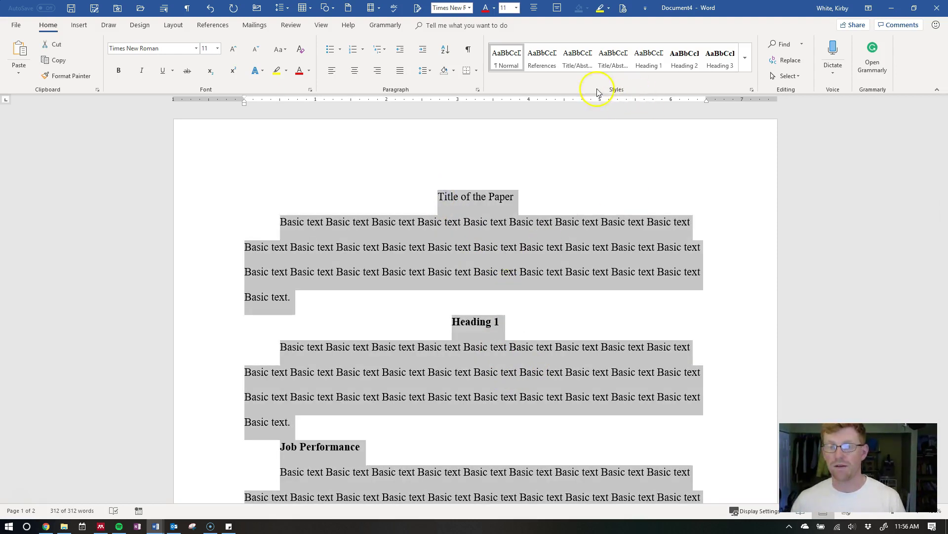
pyautogui.click(527, 195)
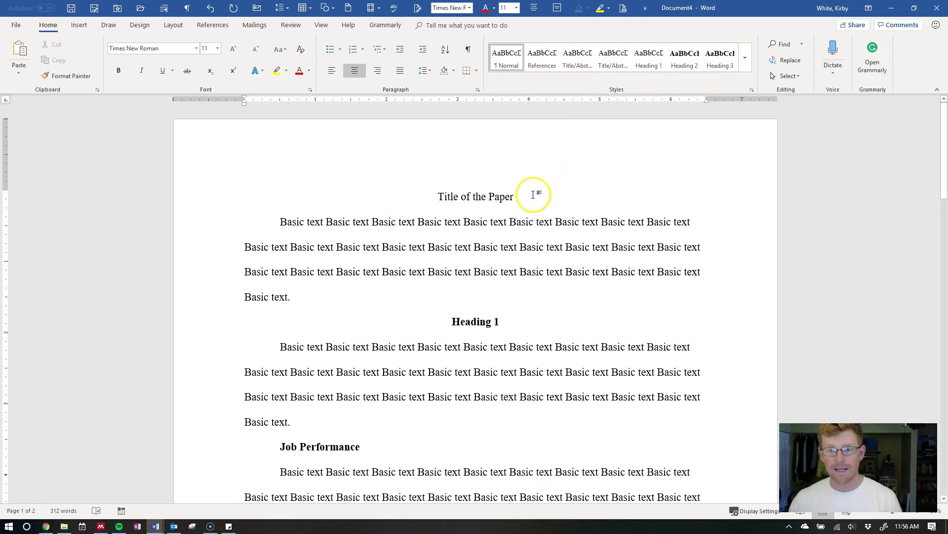
pyautogui.click(494, 224)
pyautogui.click(749, 57)
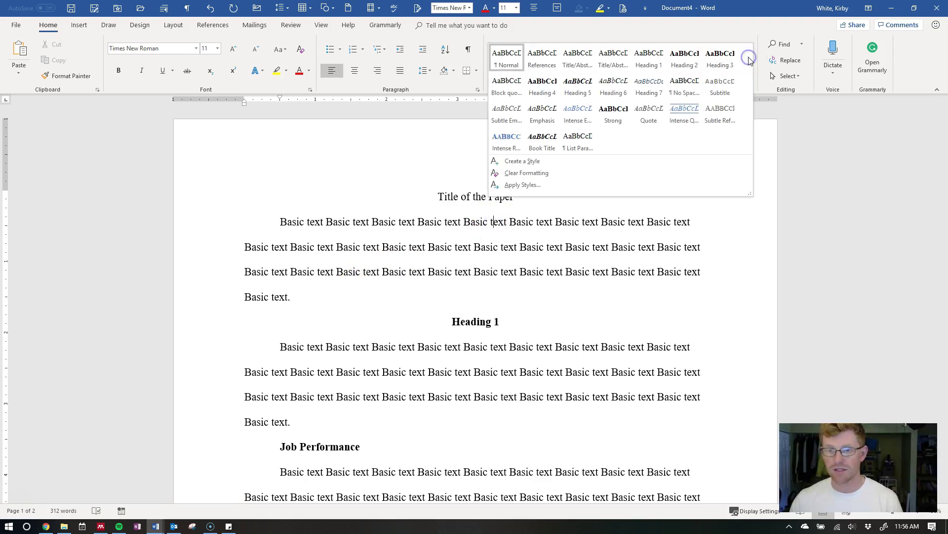
pyautogui.click(487, 252)
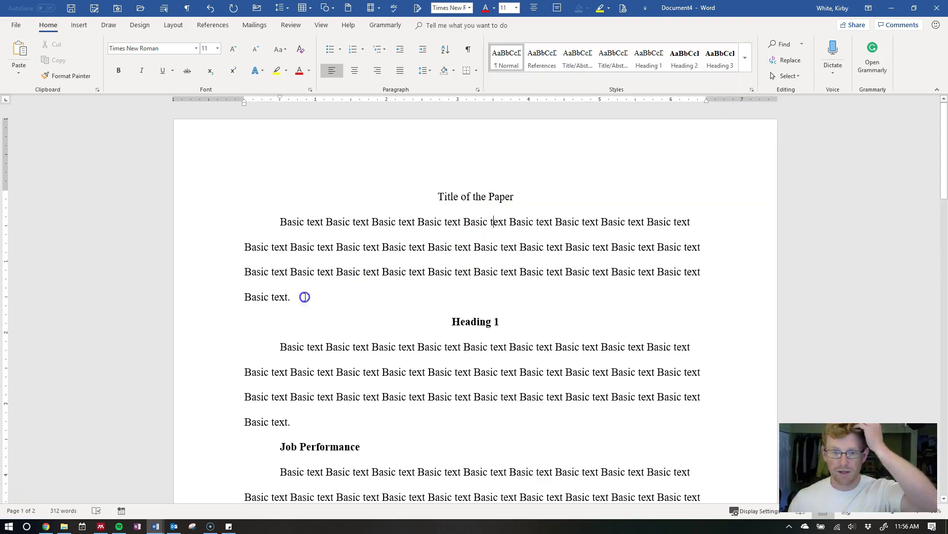
# - Apply the Intense Quote style to the filler paragraph directly below the title
pyautogui.moveTo(303, 297); pyautogui.dragTo(266, 225)
pyautogui.click(745, 58)
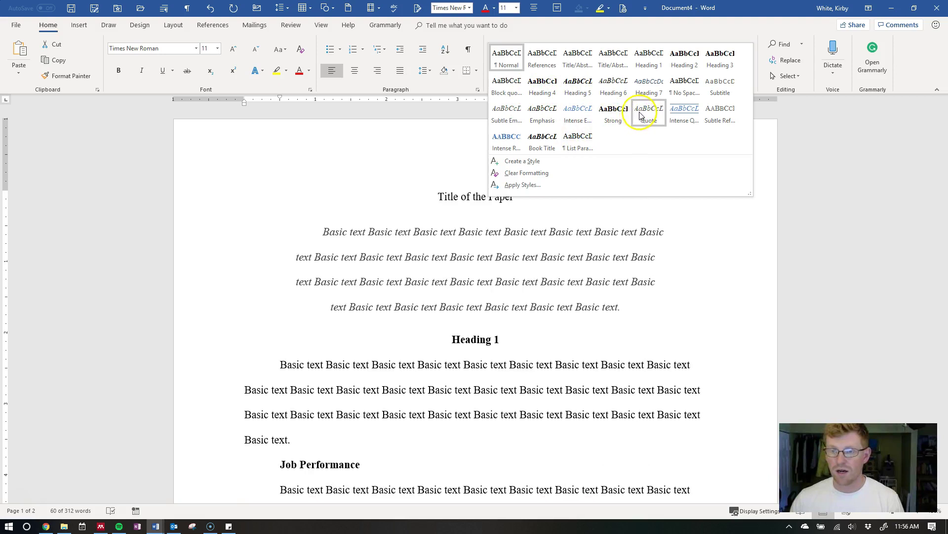
pyautogui.click(690, 116)
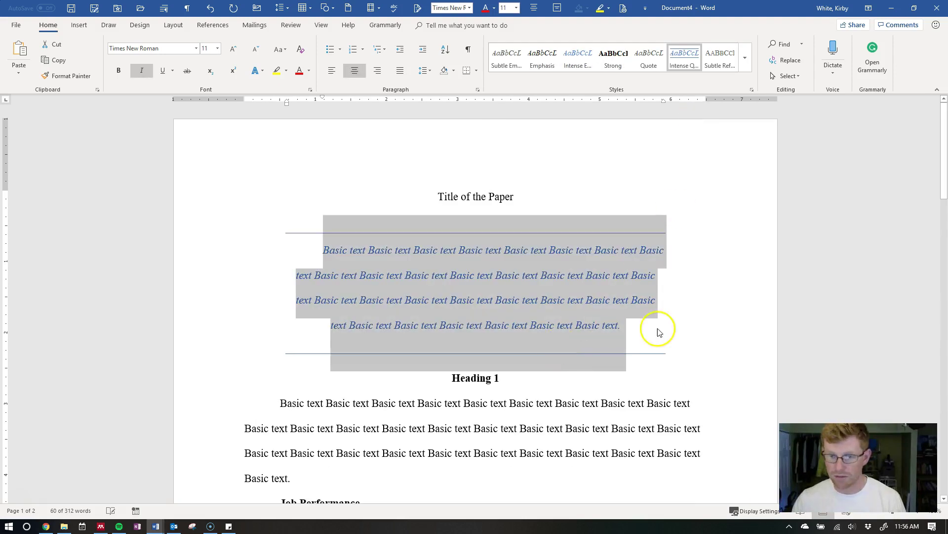
pyautogui.click(658, 328)
# - Apply the Quote style to the Heading 1 line
pyautogui.scroll(-1, 613, 321)
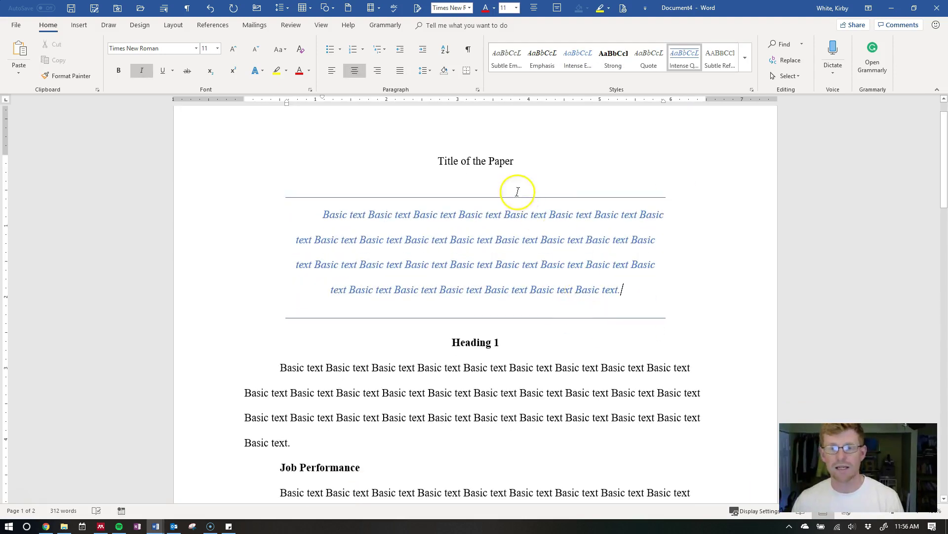
pyautogui.scroll(-2, 529, 203)
pyautogui.moveTo(495, 304); pyautogui.dragTo(431, 301)
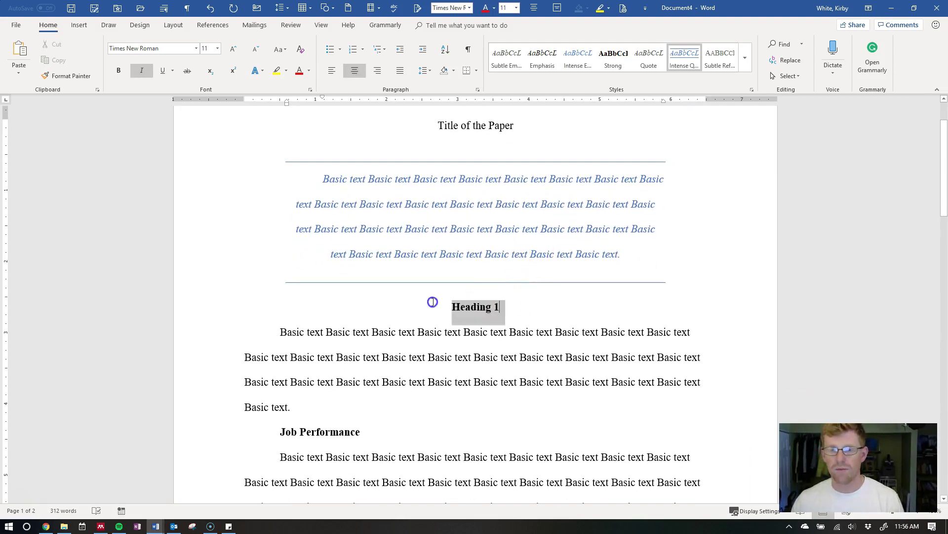
pyautogui.click(746, 57)
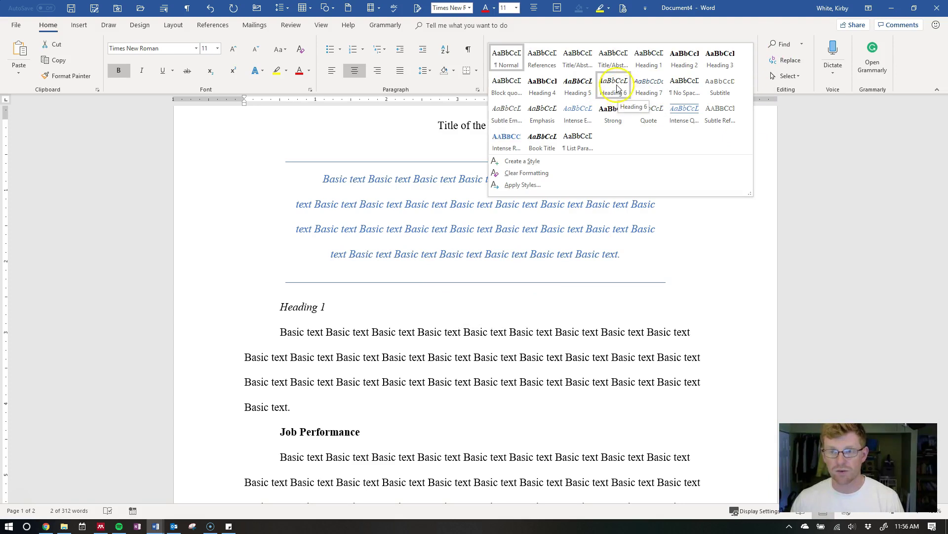
pyautogui.click(653, 116)
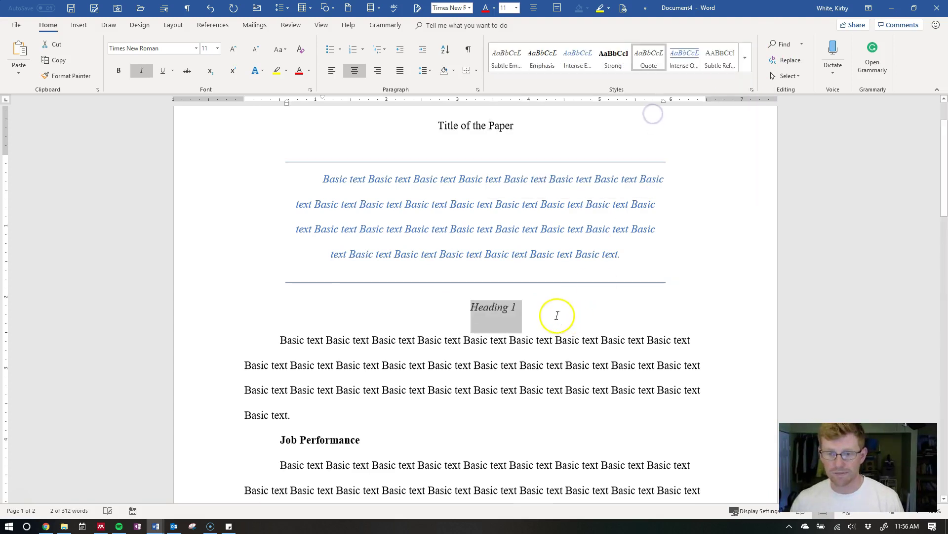
pyautogui.scroll(1, 546, 346)
pyautogui.click(537, 376)
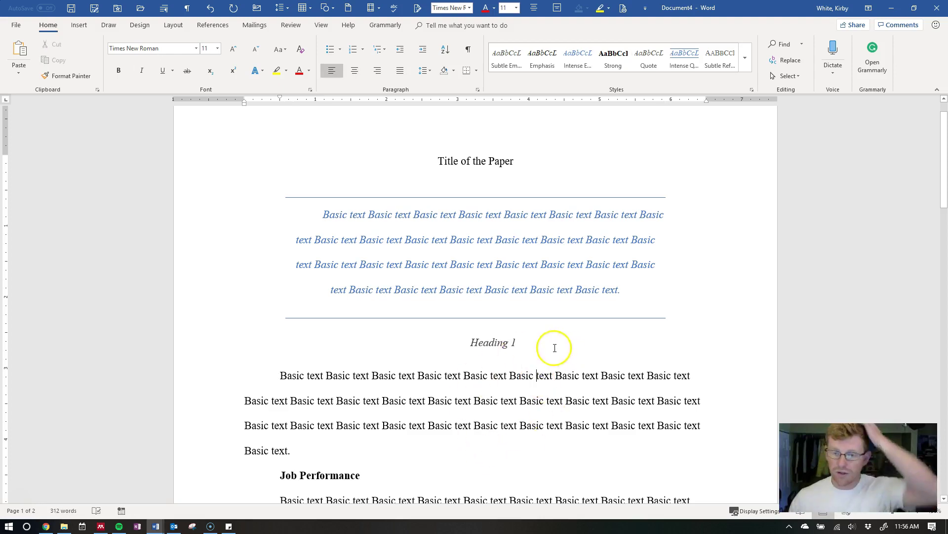
pyautogui.scroll(-1, 345, 361)
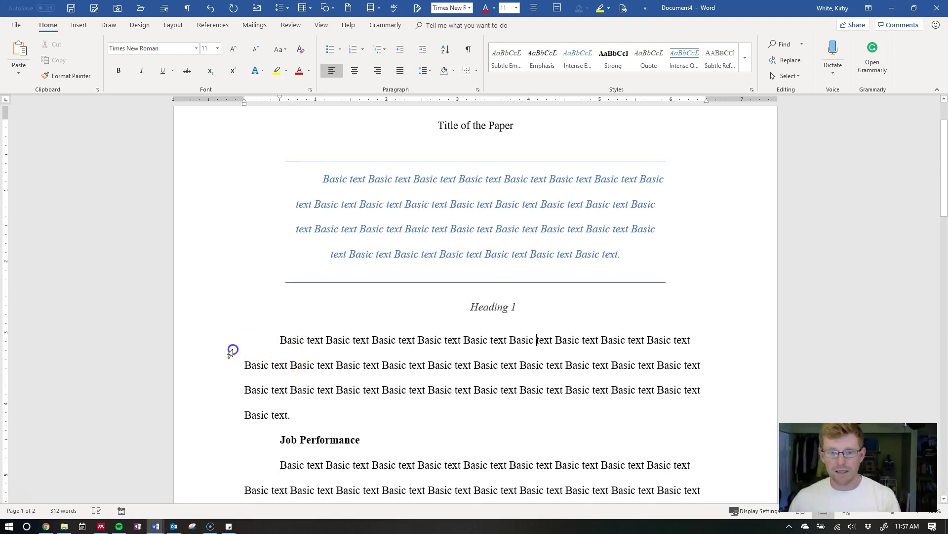
pyautogui.moveTo(233, 349); pyautogui.dragTo(244, 417)
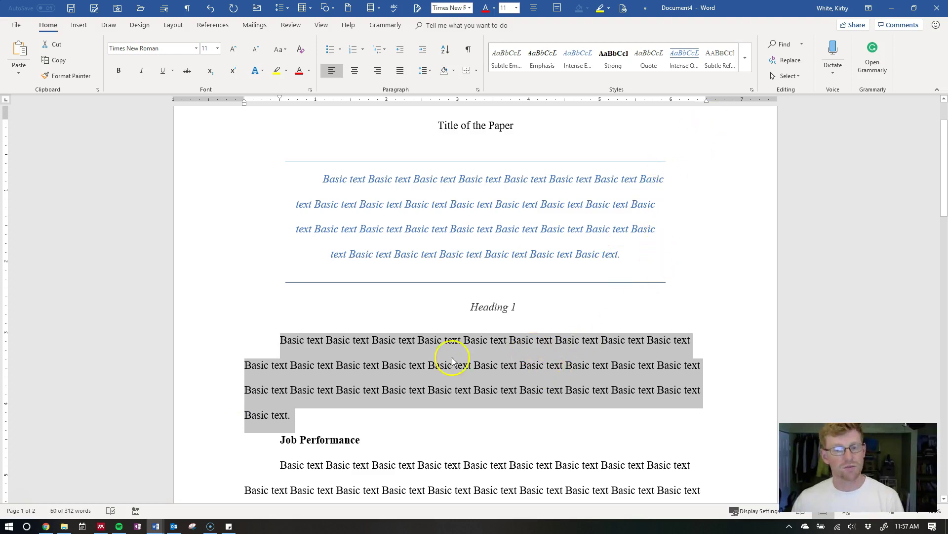
pyautogui.scroll(-1, 741, 106)
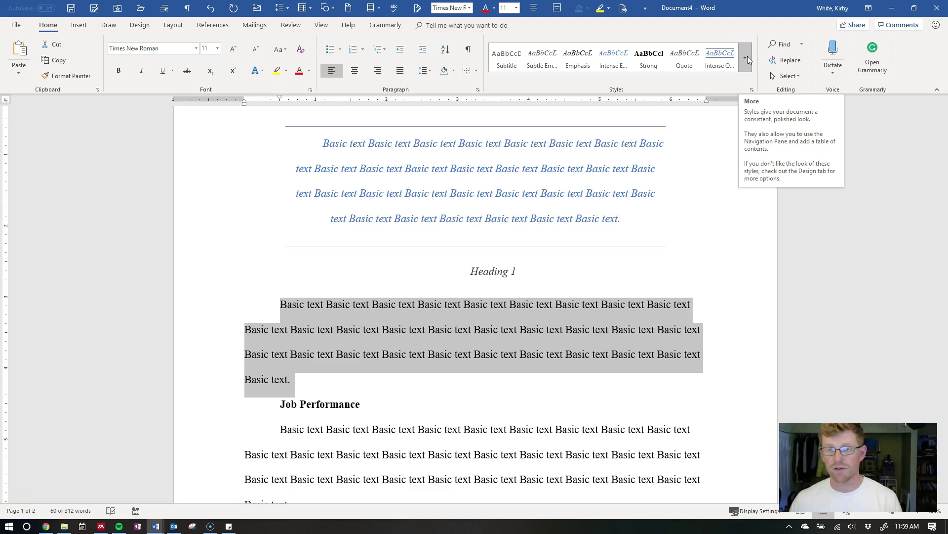
pyautogui.click(747, 55)
pyautogui.click(585, 278)
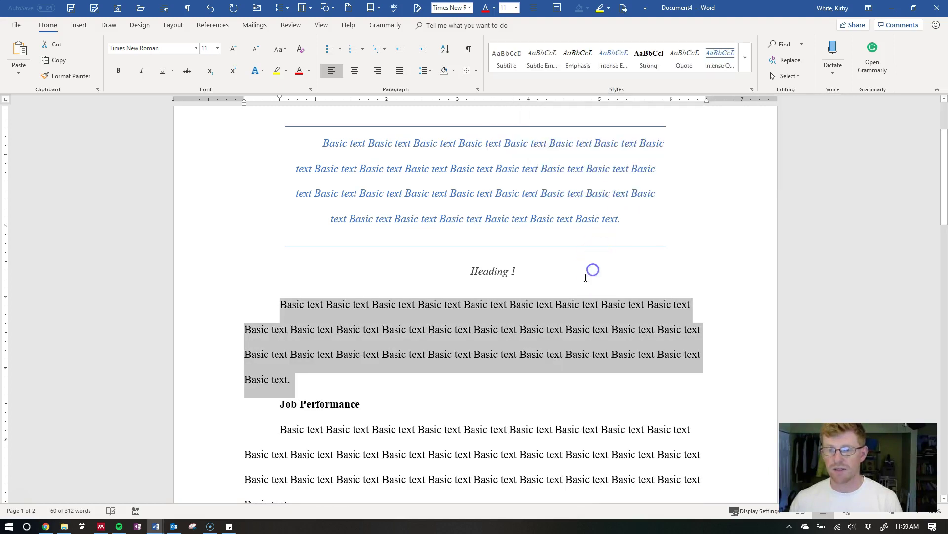
# - Start a new style from the Heading 1 line and give it an orange, bold 20 pt font
pyautogui.click(746, 57)
pyautogui.click(540, 162)
pyautogui.click(228, 65)
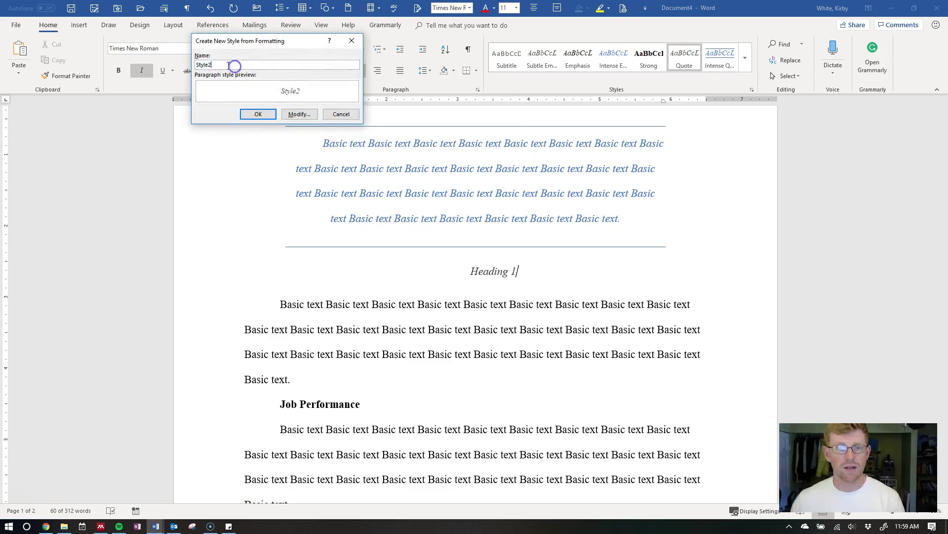
pyautogui.click(299, 114)
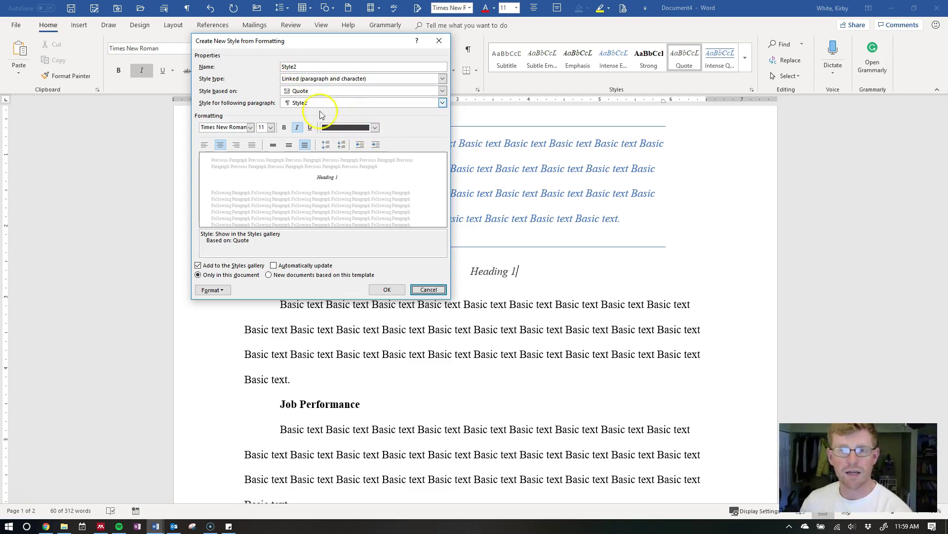
pyautogui.click(375, 127)
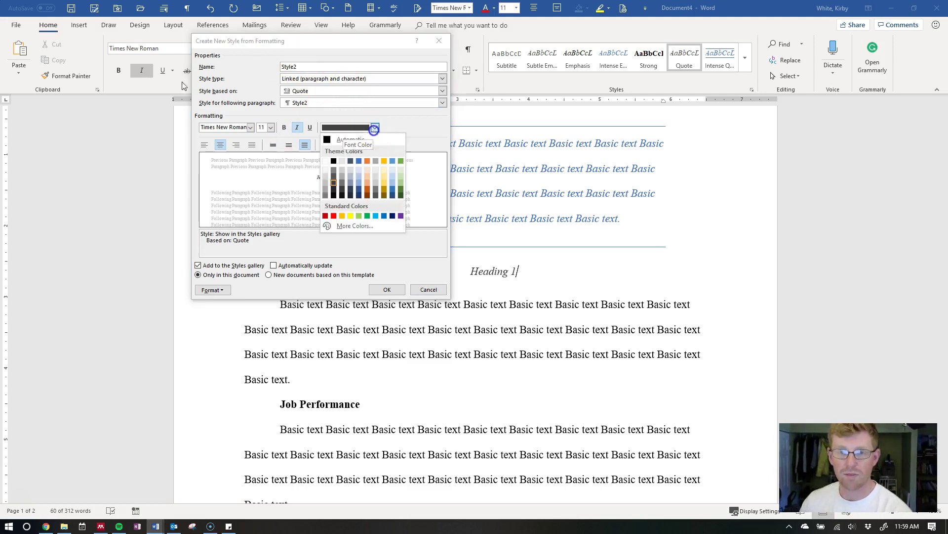
pyautogui.click(366, 161)
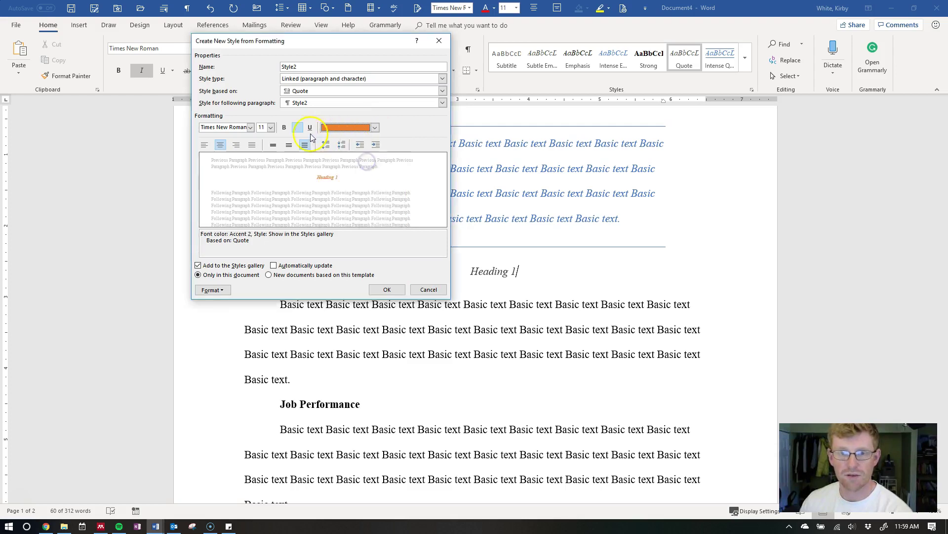
pyautogui.click(284, 128)
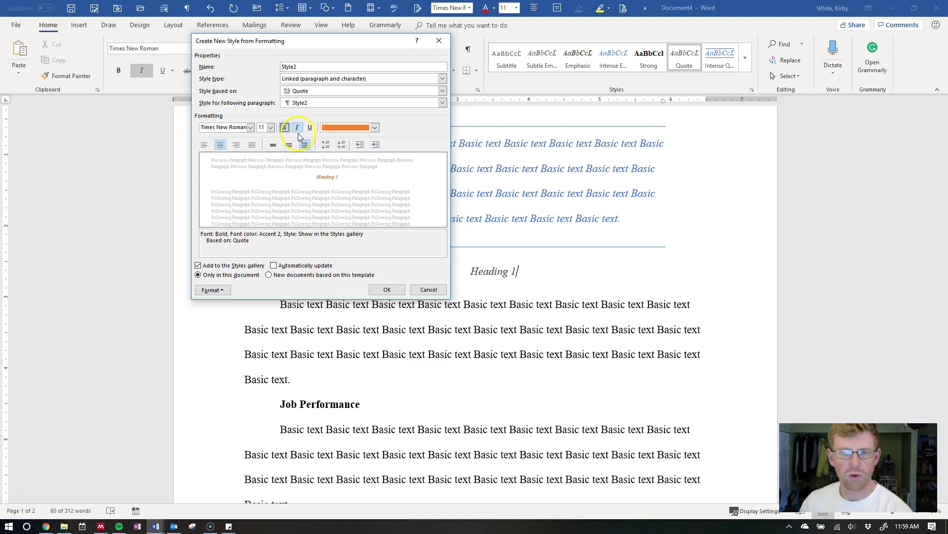
pyautogui.click(271, 128)
pyautogui.click(263, 192)
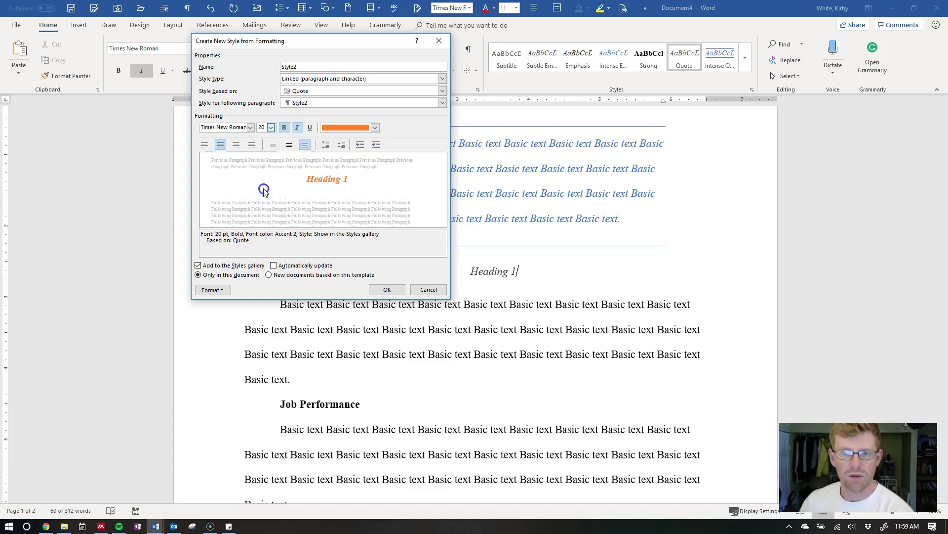
# - Set the new style to Courier New, right-aligned and single-spaced, and save it
pyautogui.click(251, 127)
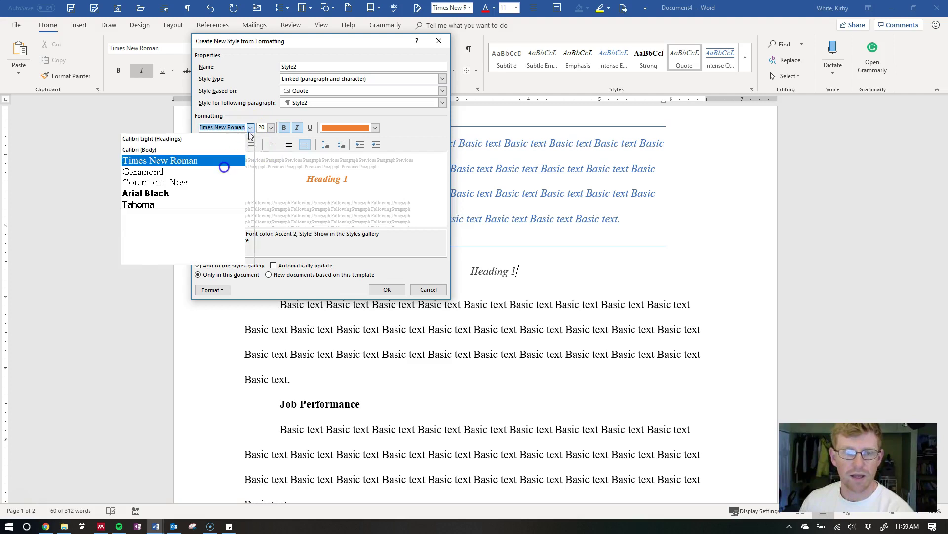
pyautogui.click(211, 182)
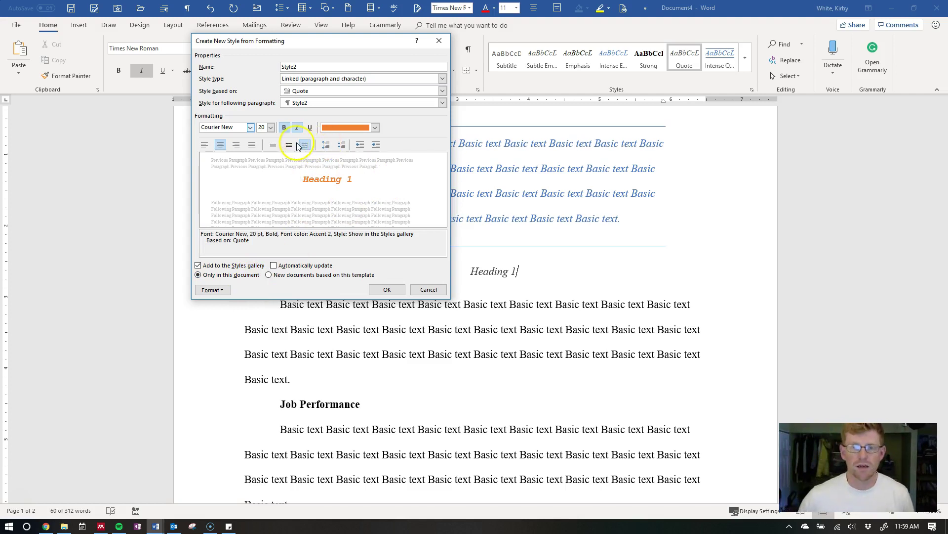
pyautogui.click(236, 144)
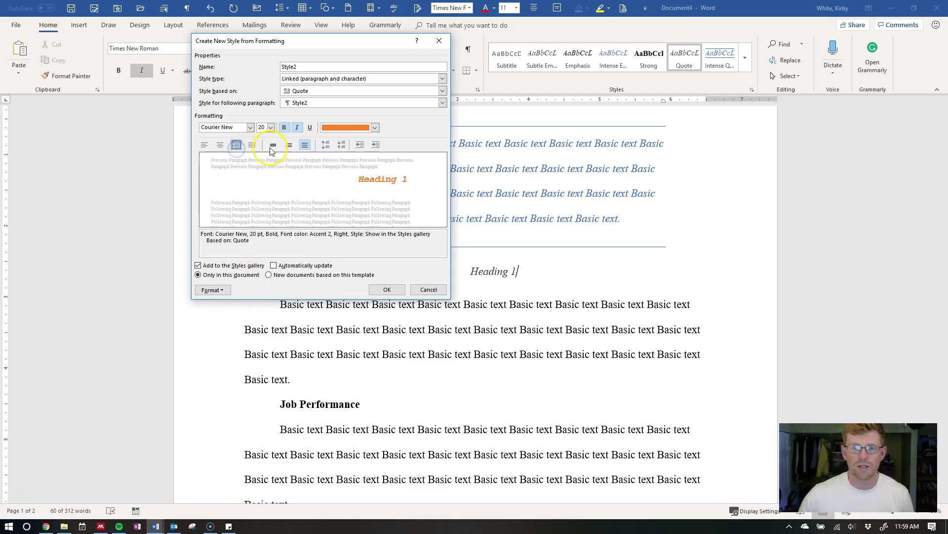
pyautogui.click(273, 145)
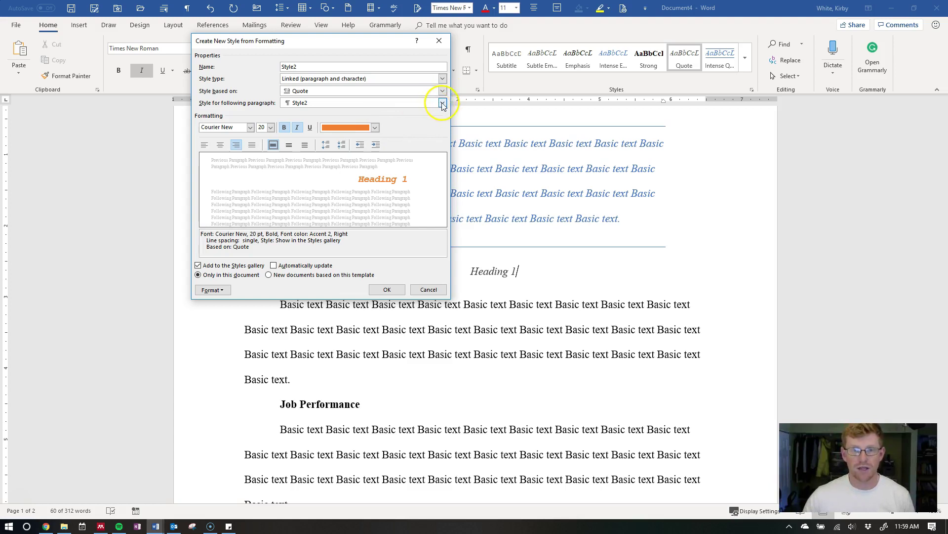
pyautogui.click(388, 292)
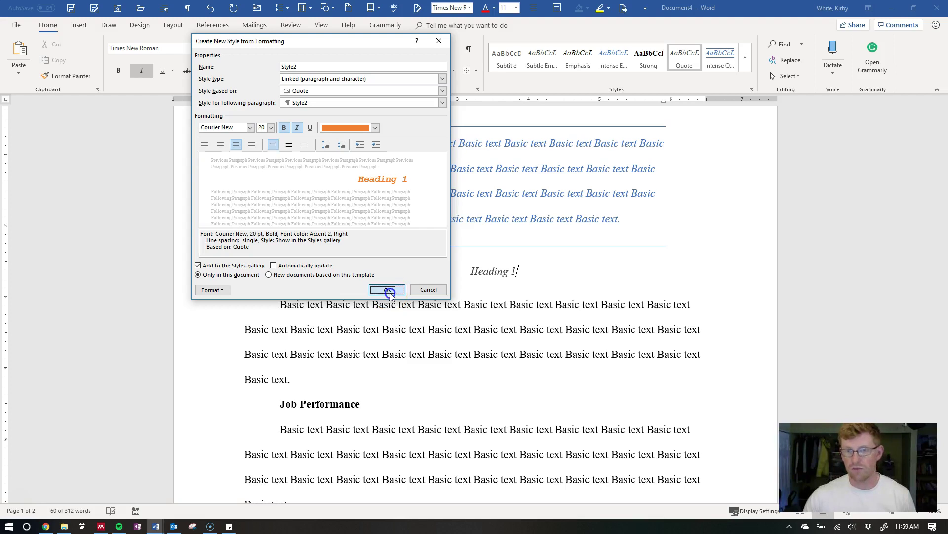
# - Remove the unused Style1 from the style gallery
pyautogui.moveTo(669, 275); pyautogui.dragTo(555, 262)
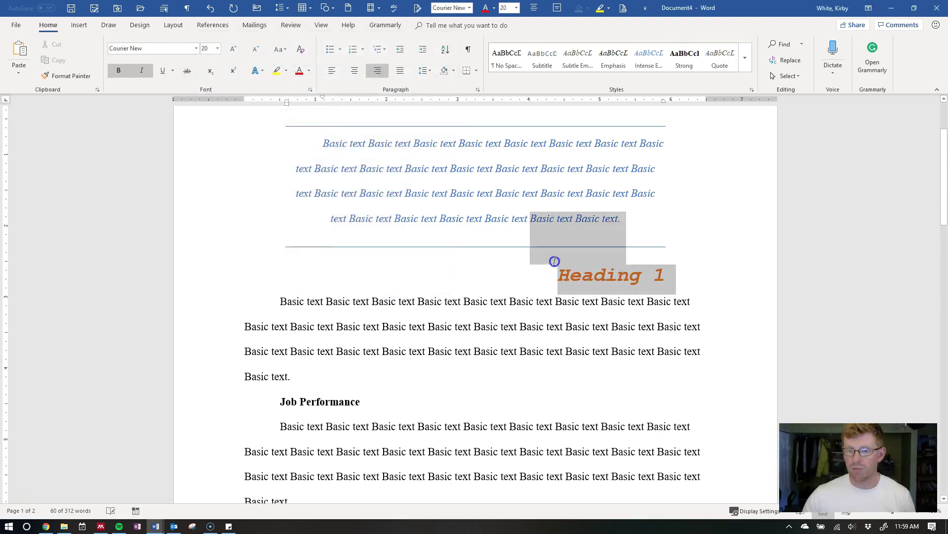
pyautogui.click(598, 278)
pyautogui.click(744, 58)
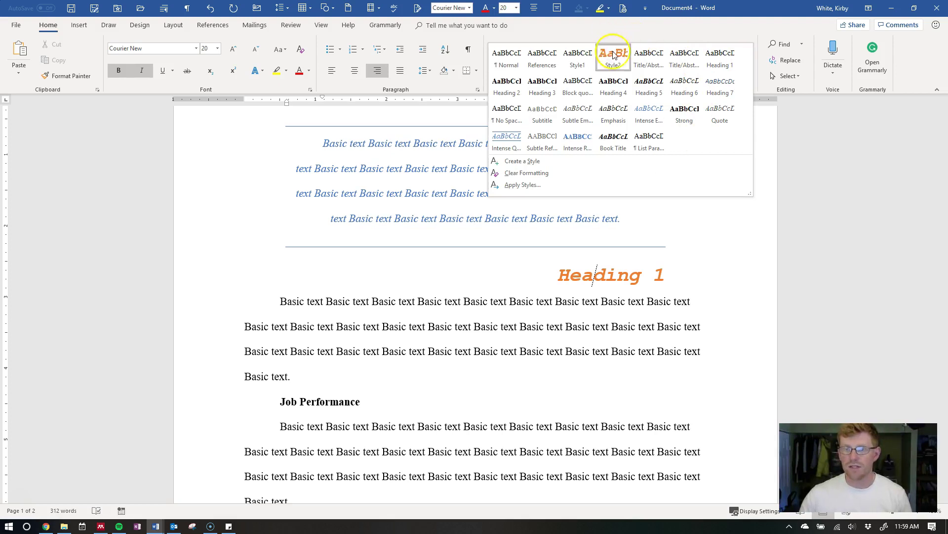
pyautogui.rightClick(583, 56)
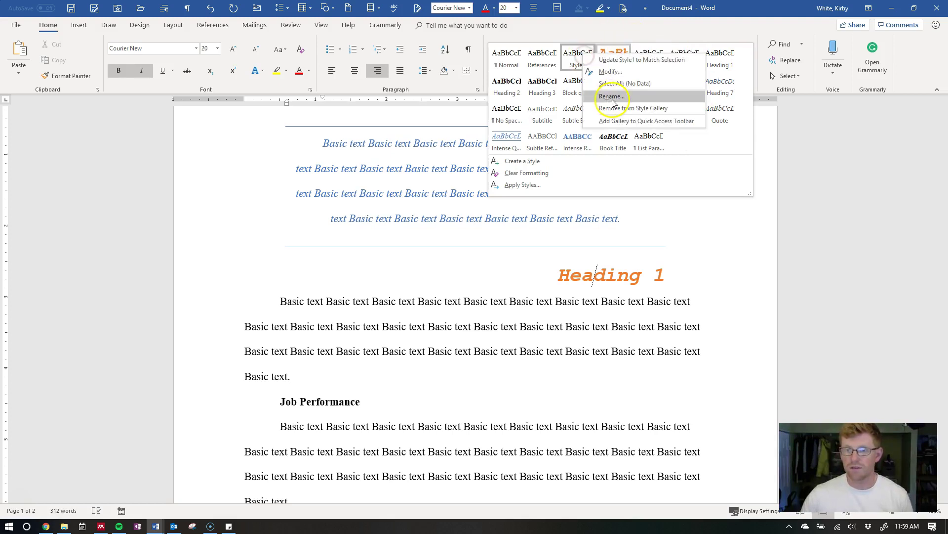
pyautogui.click(621, 113)
pyautogui.click(748, 60)
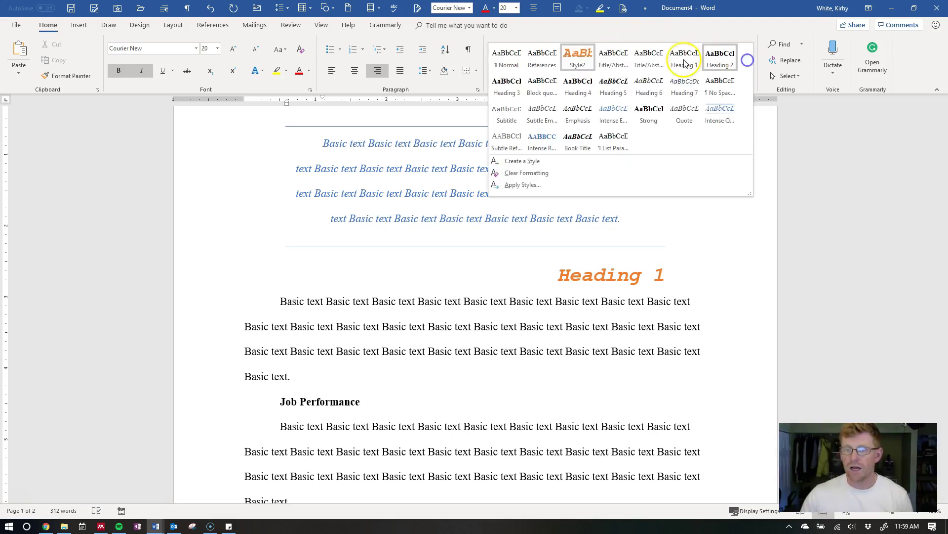
pyautogui.click(596, 275)
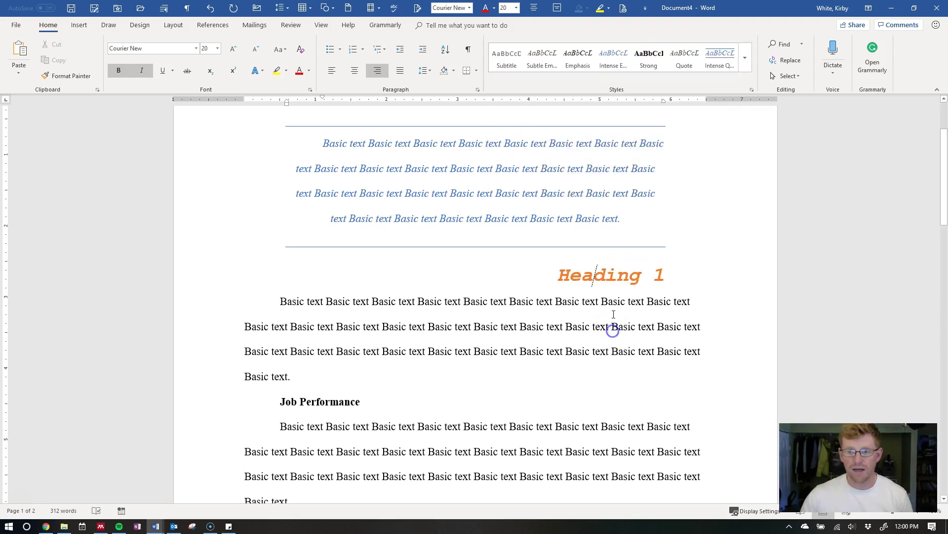
# - Preview Style2 on the Job Performance heading without applying it
pyautogui.scroll(-3, 610, 326)
pyautogui.click(330, 258)
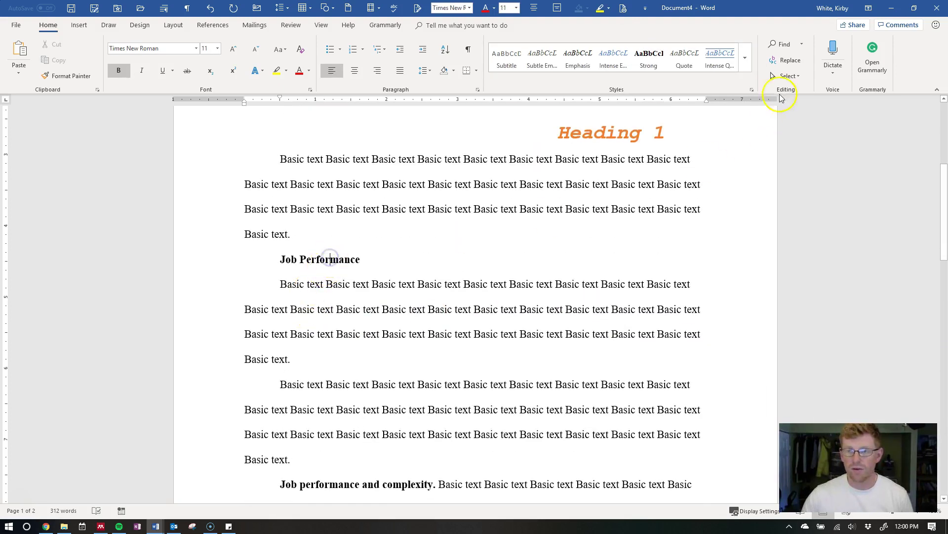
pyautogui.click(745, 58)
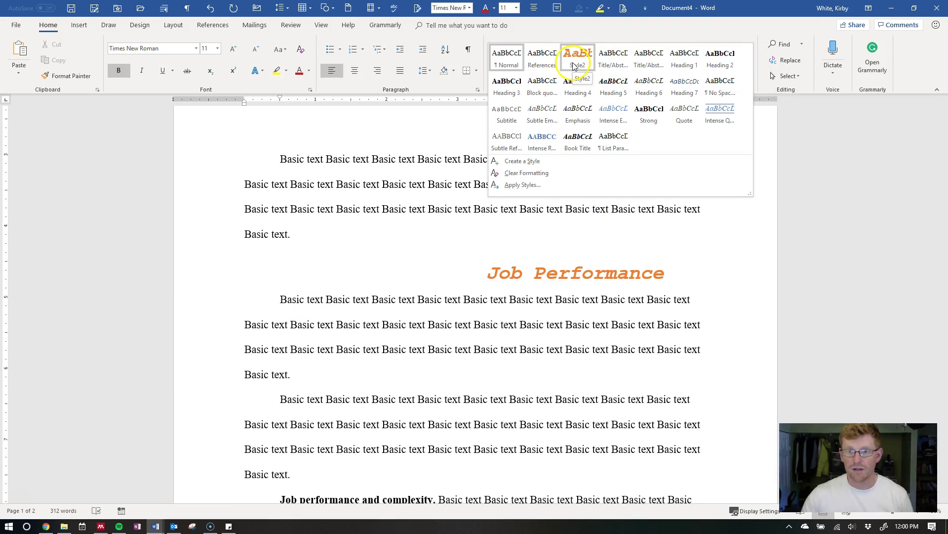
pyautogui.click(460, 281)
# - Apply Style2 to the Job Performance heading
pyautogui.click(339, 258)
pyautogui.moveTo(369, 262); pyautogui.dragTo(259, 262)
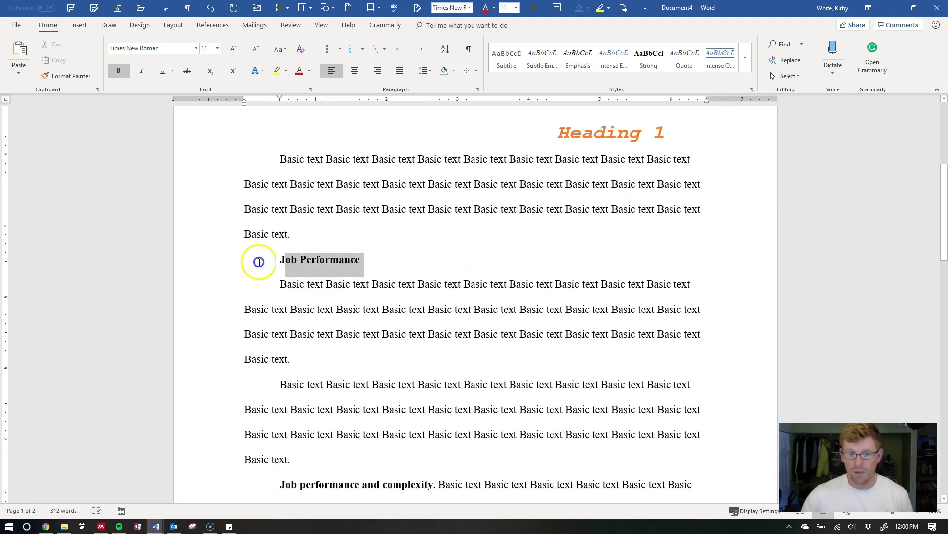
pyautogui.click(325, 259)
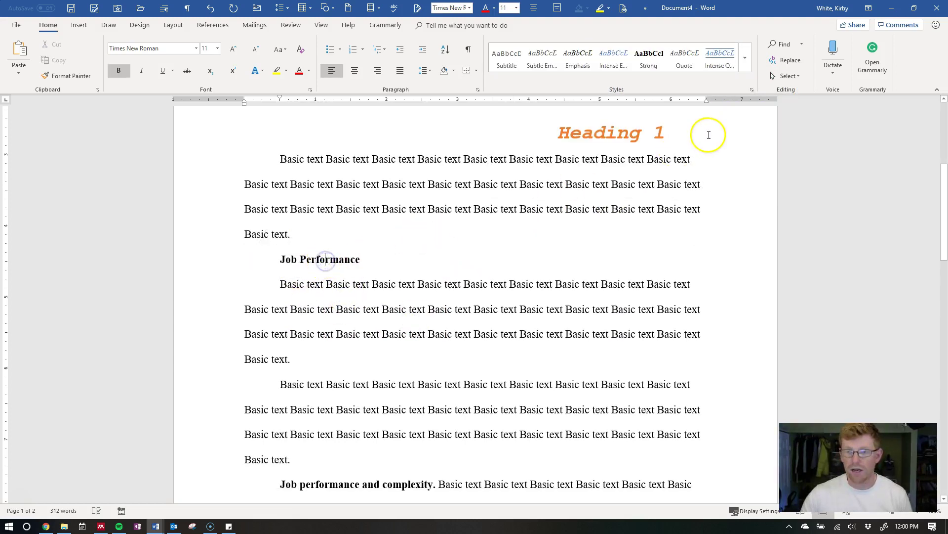
pyautogui.click(745, 58)
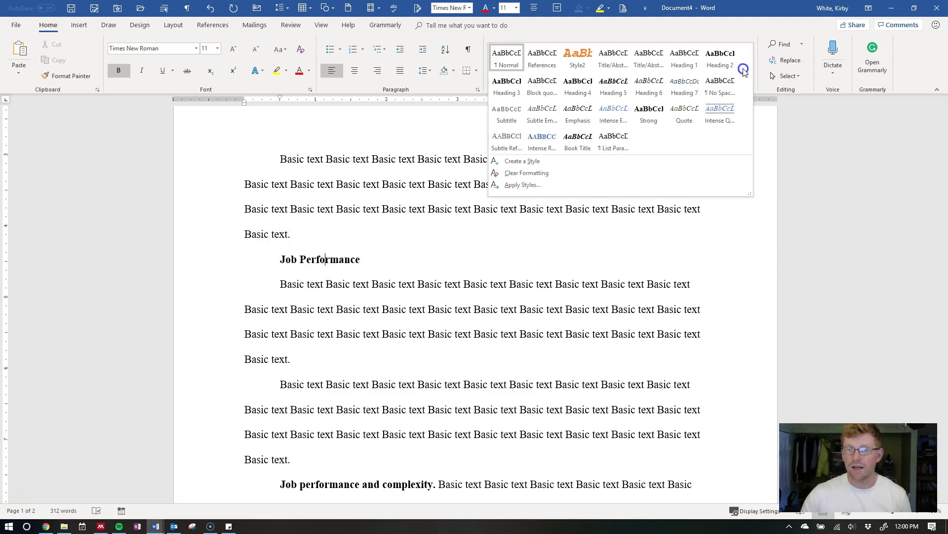
pyautogui.click(578, 59)
# - Apply Style2 to the paragraph beginning "Job performance and complexity."
pyautogui.scroll(-1, 586, 250)
pyautogui.click(408, 429)
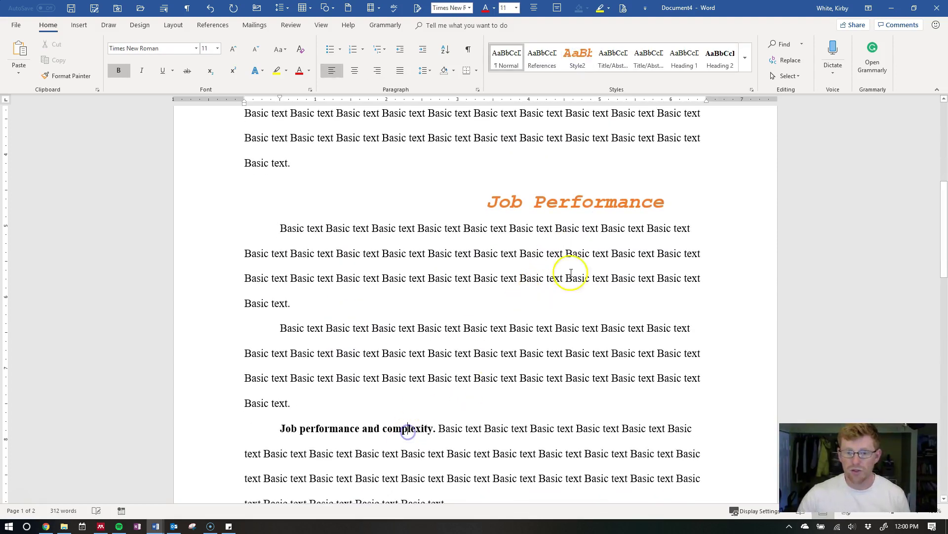
pyautogui.scroll(-1, 581, 198)
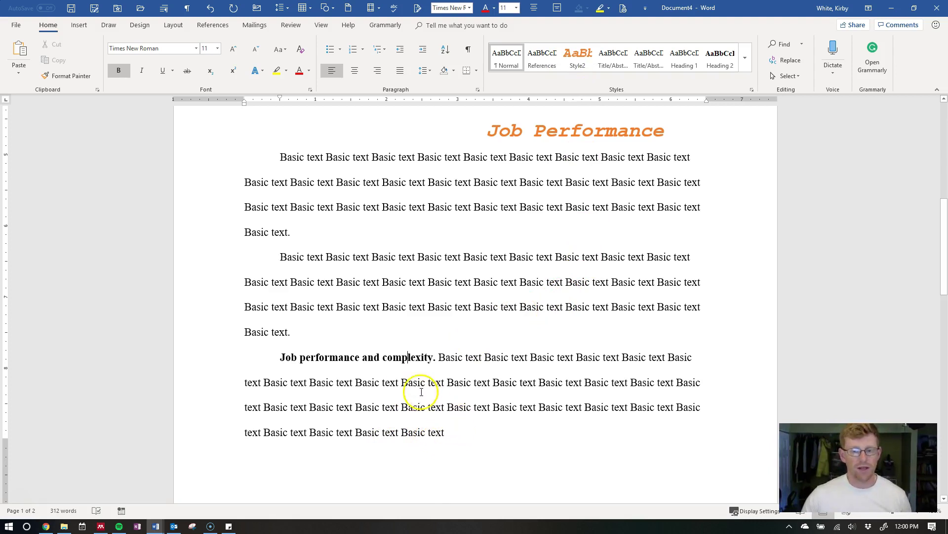
pyautogui.moveTo(405, 369); pyautogui.dragTo(444, 434)
pyautogui.click(459, 435)
pyautogui.click(408, 368)
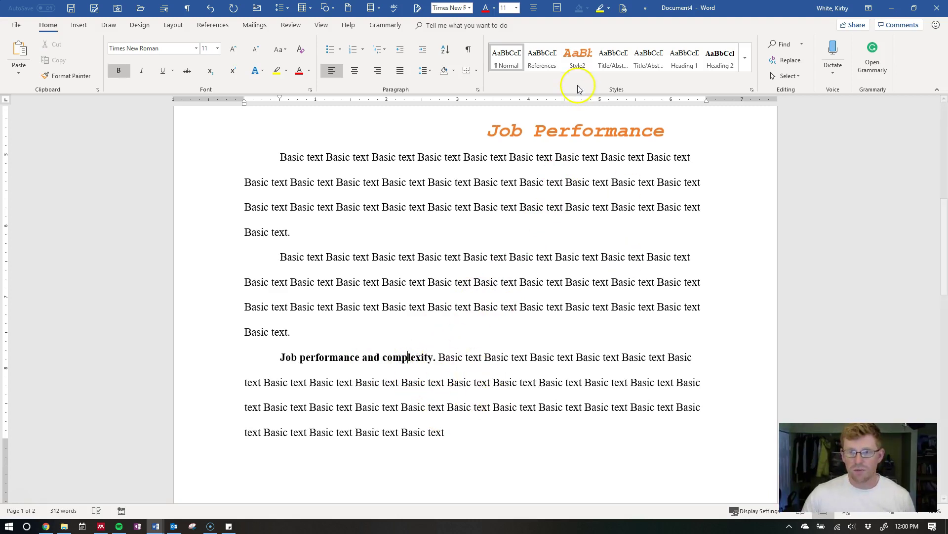
pyautogui.click(578, 62)
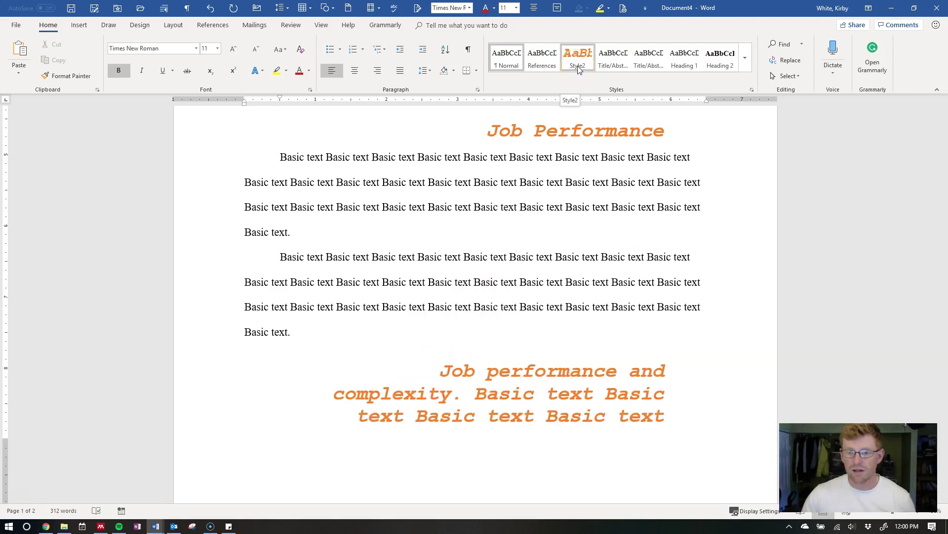
# - Examine how Style2 affects the headings and the whole last paragraph throughout the document
pyautogui.scroll(-7, 573, 281)
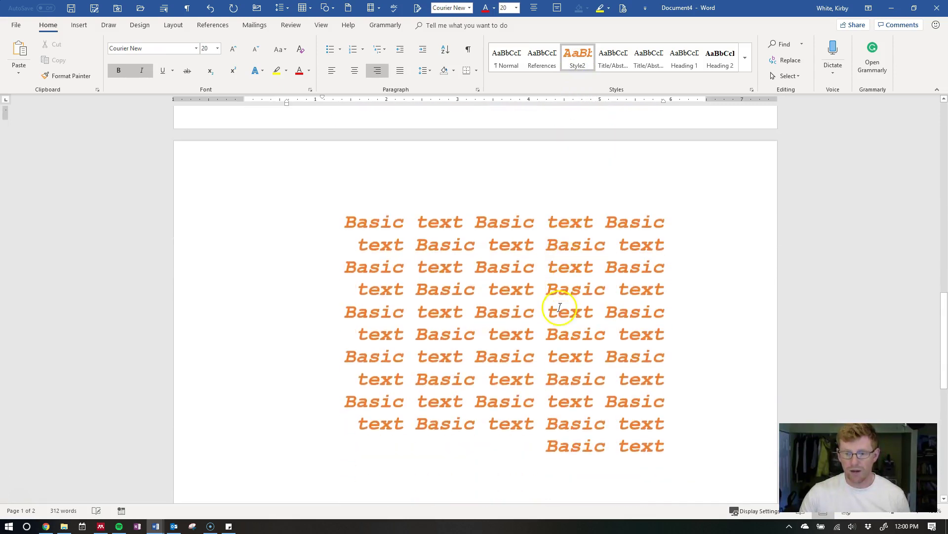
pyautogui.scroll(10, 573, 321)
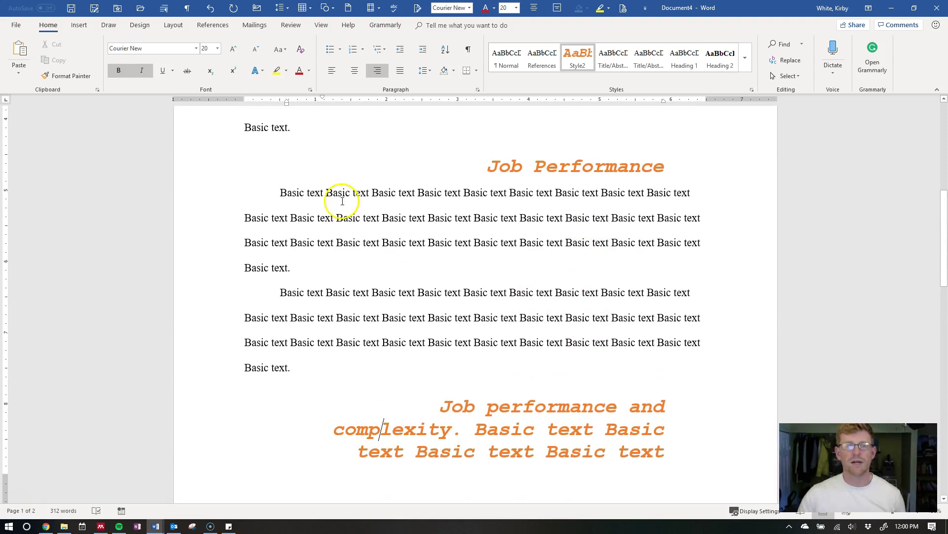
pyautogui.scroll(-1, 555, 317)
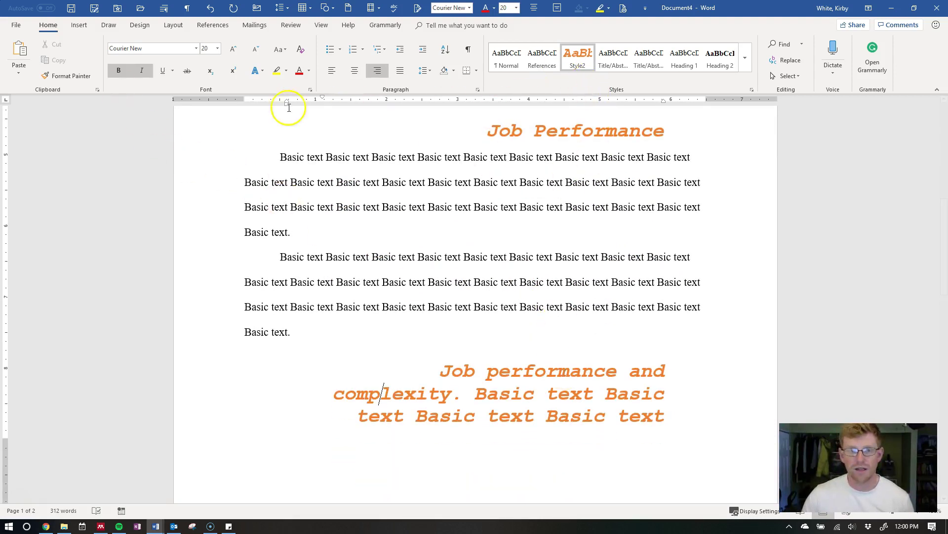
pyautogui.scroll(-3, 541, 257)
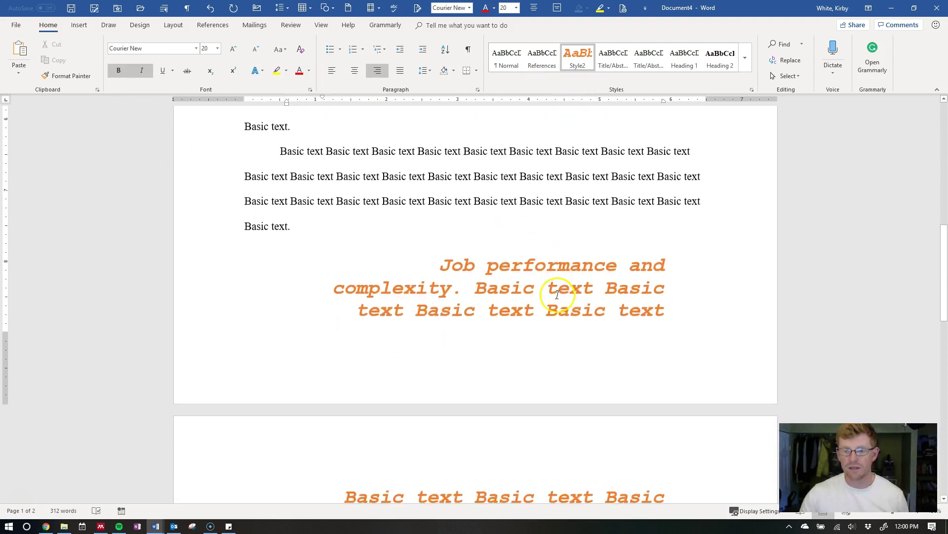
pyautogui.scroll(5, 558, 296)
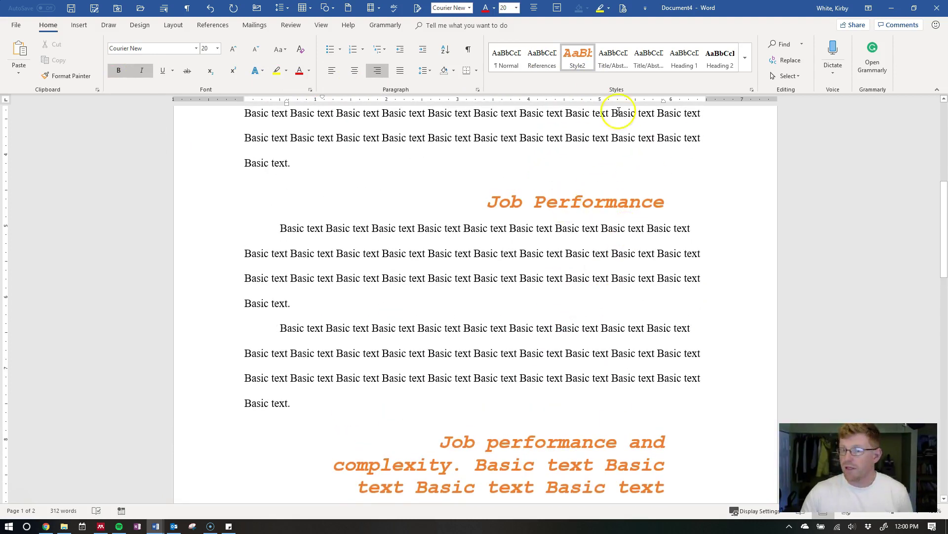
pyautogui.scroll(1, 608, 222)
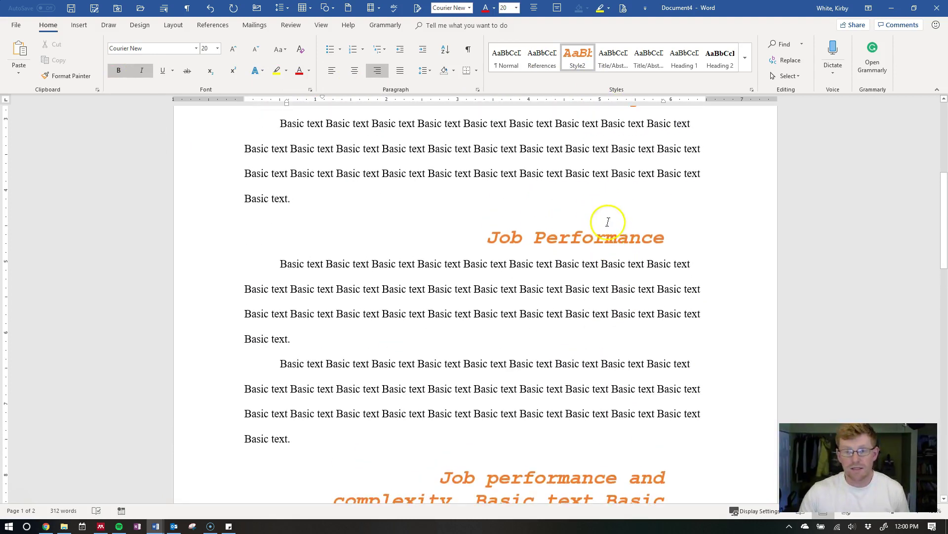
pyautogui.scroll(4, 567, 237)
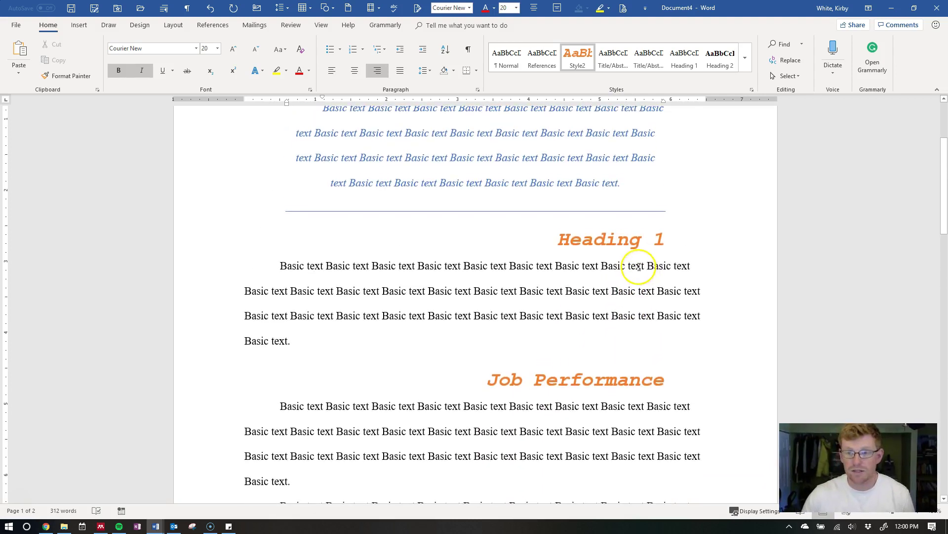
pyautogui.scroll(4, 640, 241)
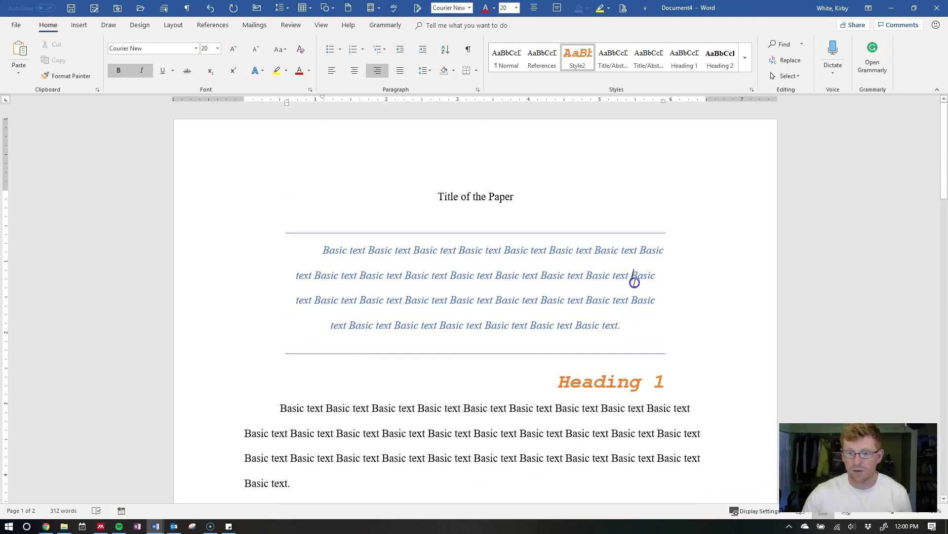
# - Undo the style experiments back to the original formatting of the abstract text and headings
pyautogui.click(634, 282)
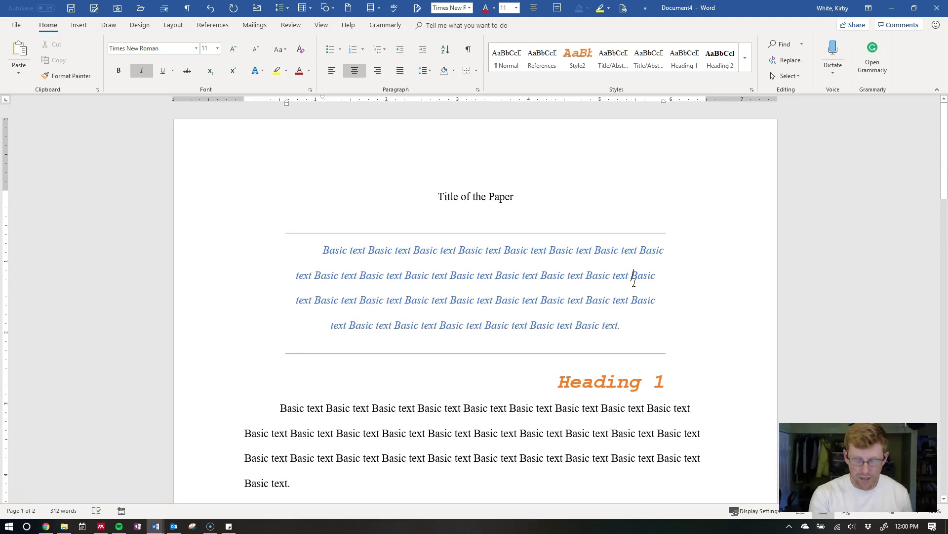
pyautogui.hotkey('ctrl', 'z')
pyautogui.hotkey('ctrl', 'z')
pyautogui.hotkey('ctrl', 'z')
pyautogui.hotkey('ctrl', 'z')
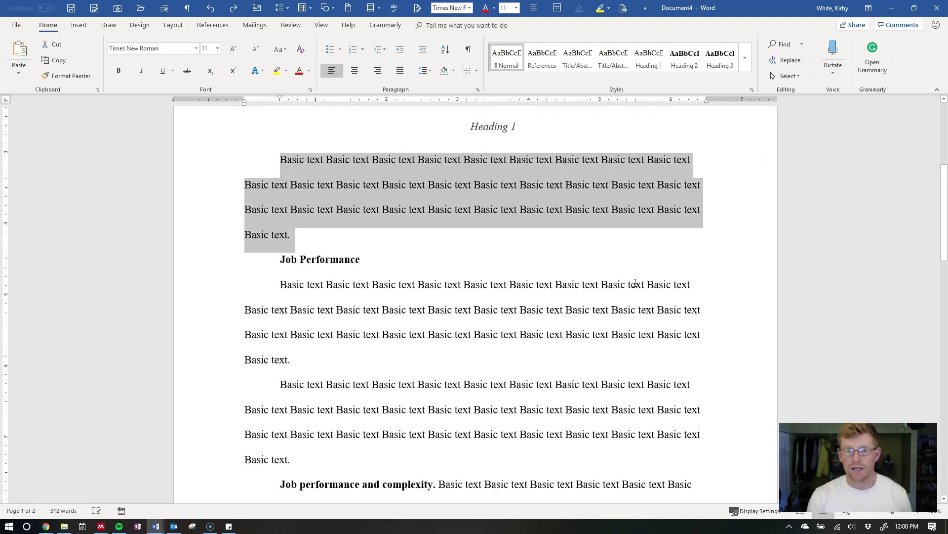
pyautogui.scroll(7, 628, 284)
pyautogui.hotkey('ctrl', 'z')
pyautogui.hotkey('ctrl', 'z')
pyautogui.hotkey('ctrl', 'z')
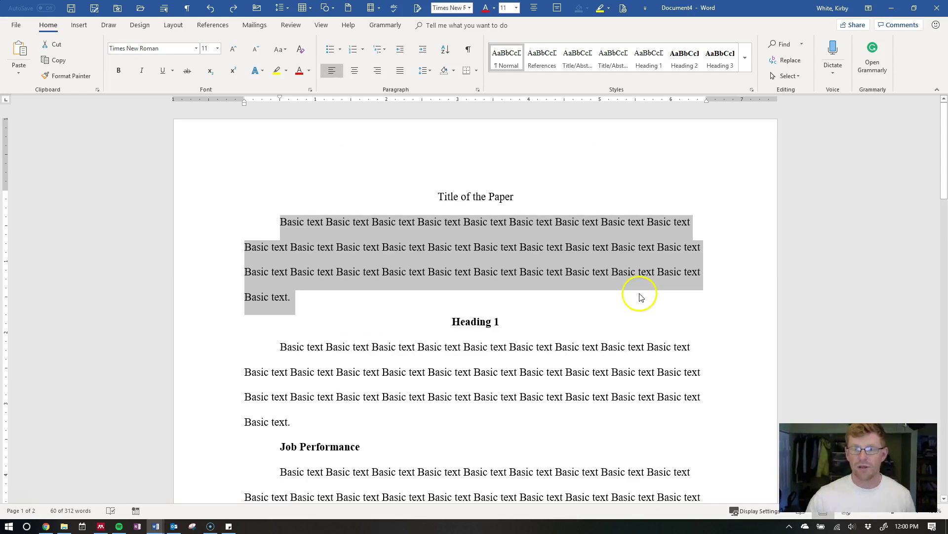
pyautogui.click(627, 197)
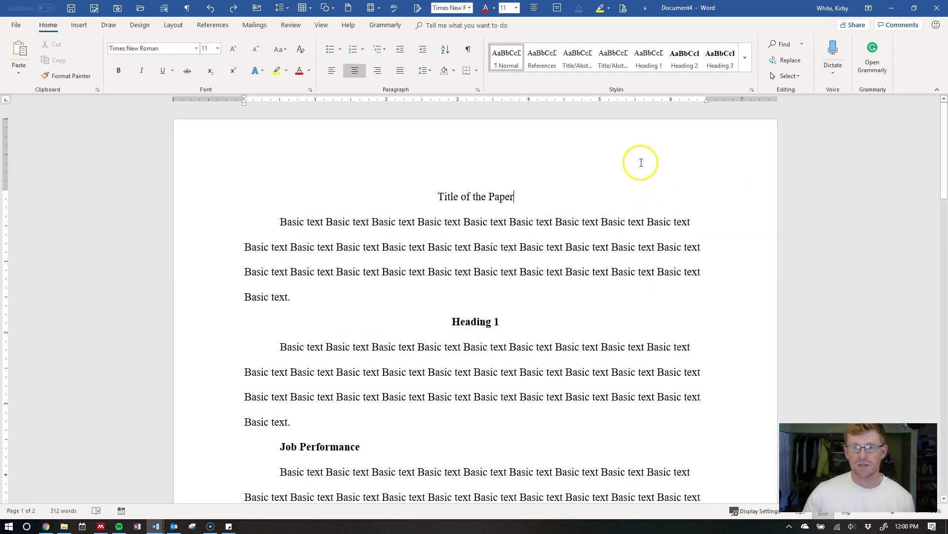
pyautogui.click(745, 58)
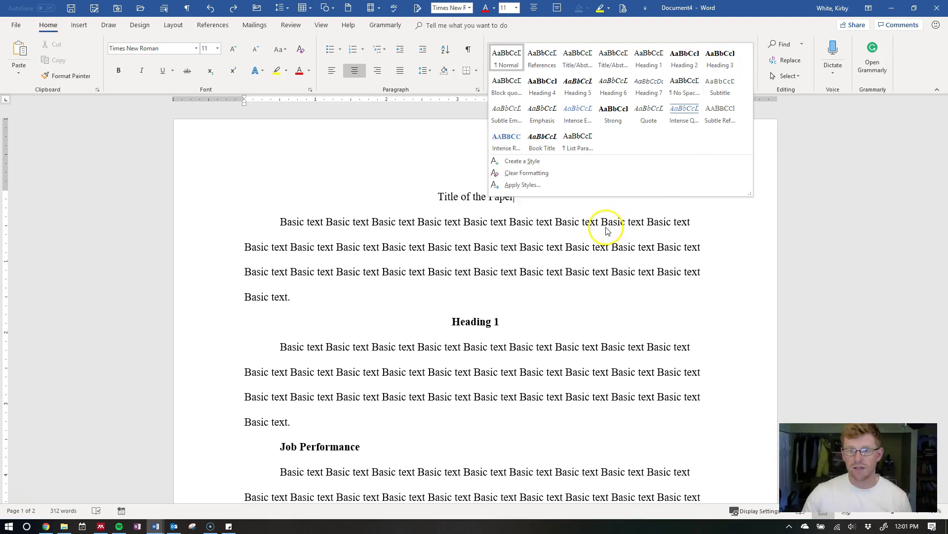
pyautogui.press('Escape')
pyautogui.click(573, 197)
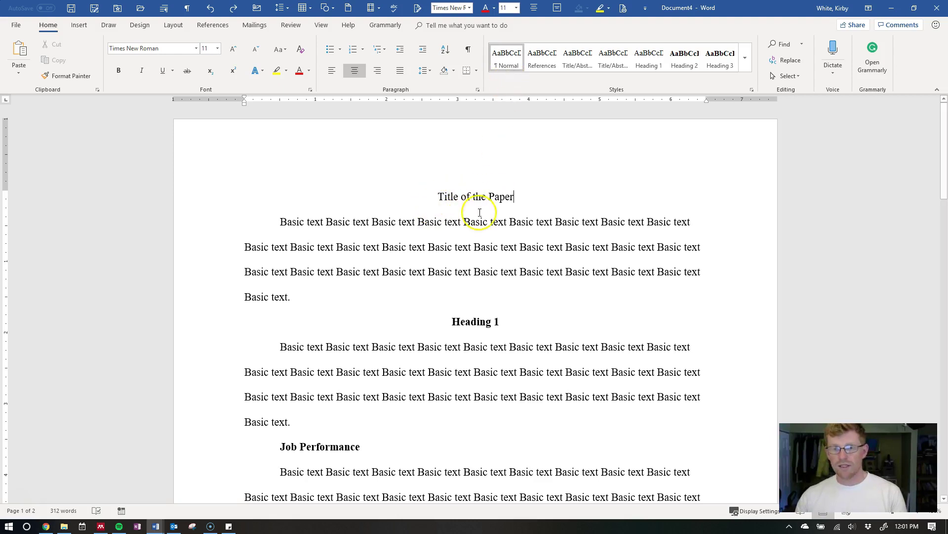
# - Open the Normal style for modification and choose Times New Roman at 11 pt as its font
pyautogui.rightClick(506, 61)
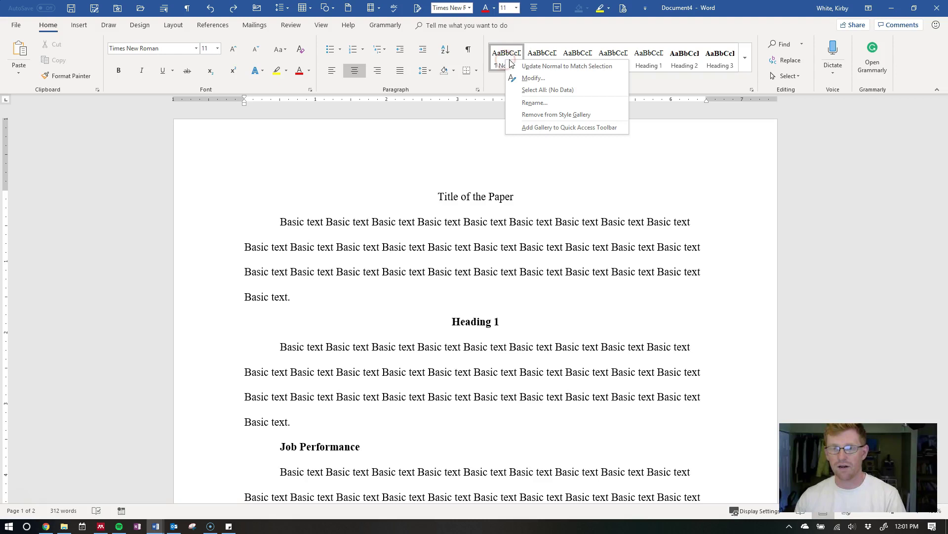
pyautogui.click(539, 80)
pyautogui.moveTo(376, 45); pyautogui.dragTo(411, 61)
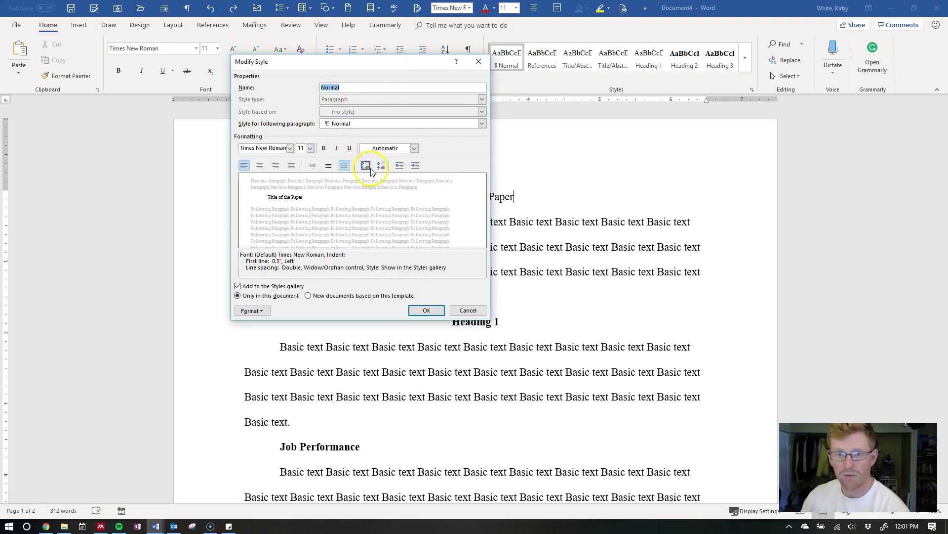
pyautogui.click(290, 149)
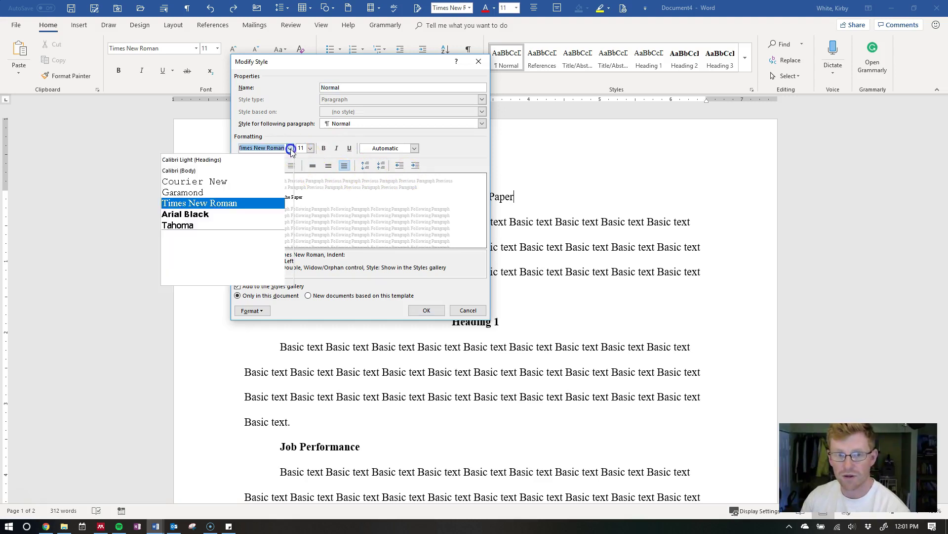
pyautogui.click(265, 203)
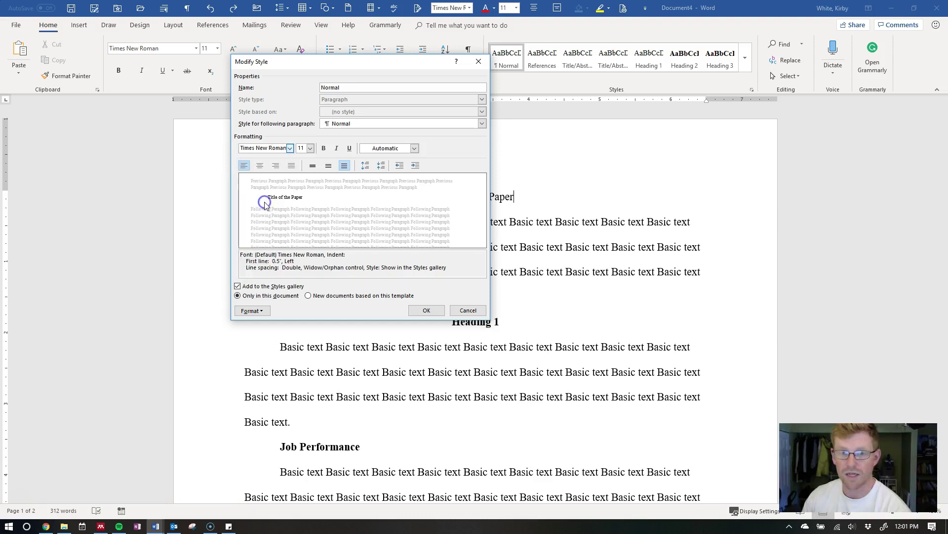
pyautogui.click(311, 149)
pyautogui.click(311, 149)
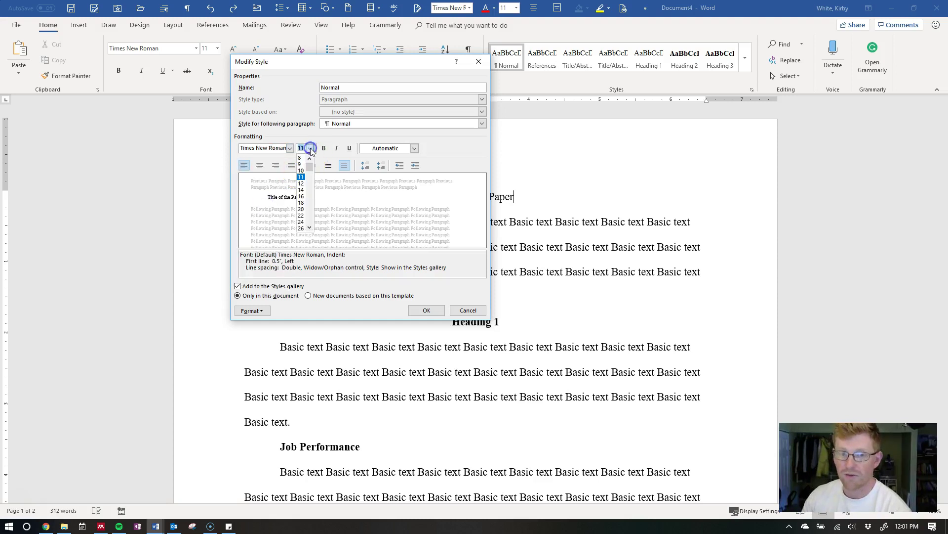
pyautogui.click(302, 177)
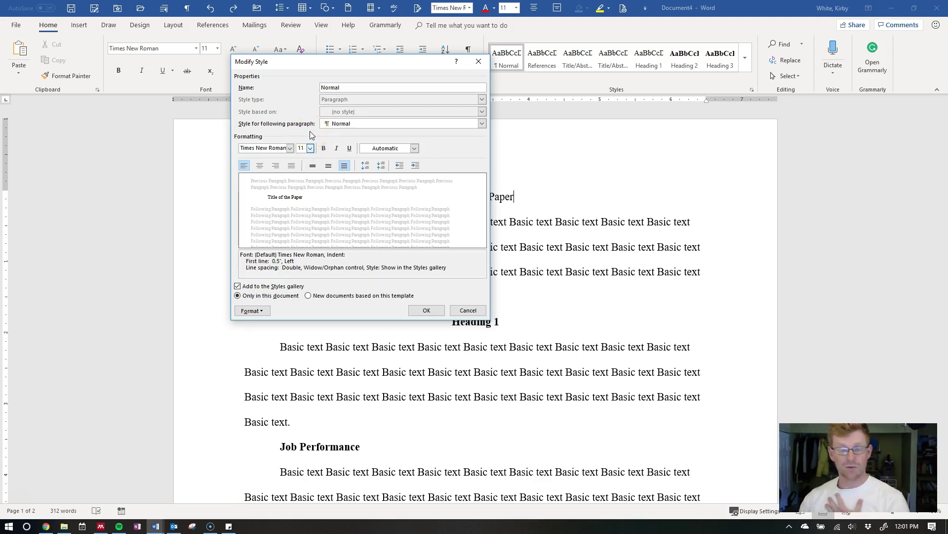
pyautogui.click(304, 151)
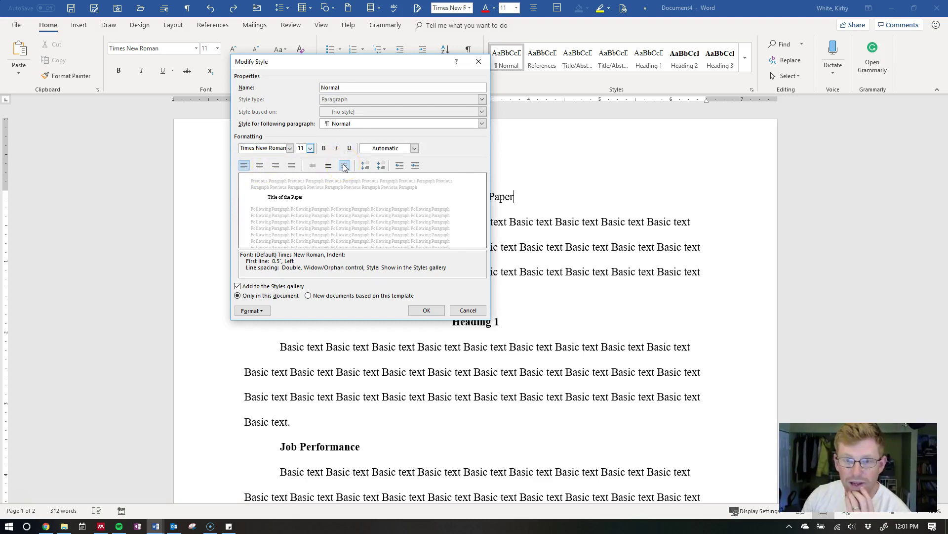
# - Review the Normal style's font color, its document or template scope, and its first-line indent description
pyautogui.click(390, 148)
pyautogui.click(387, 160)
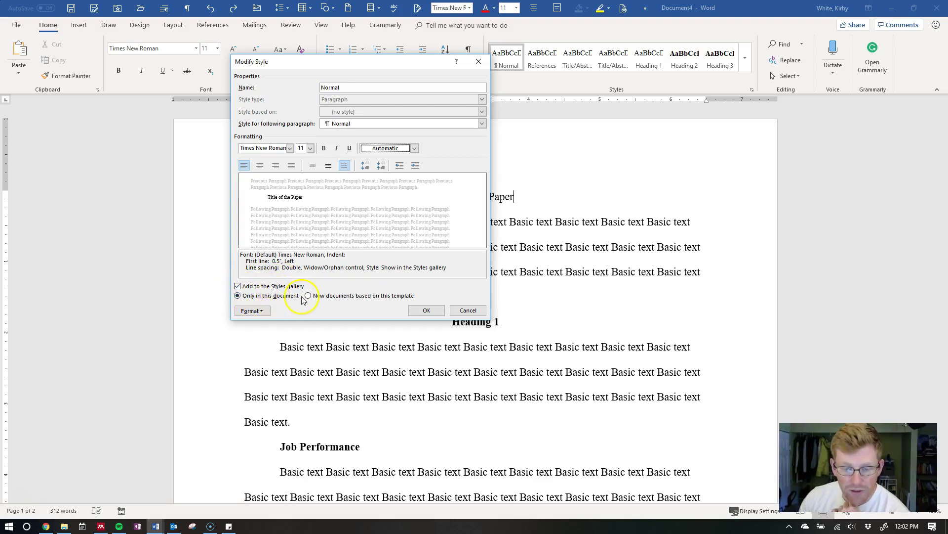
pyautogui.click(319, 297)
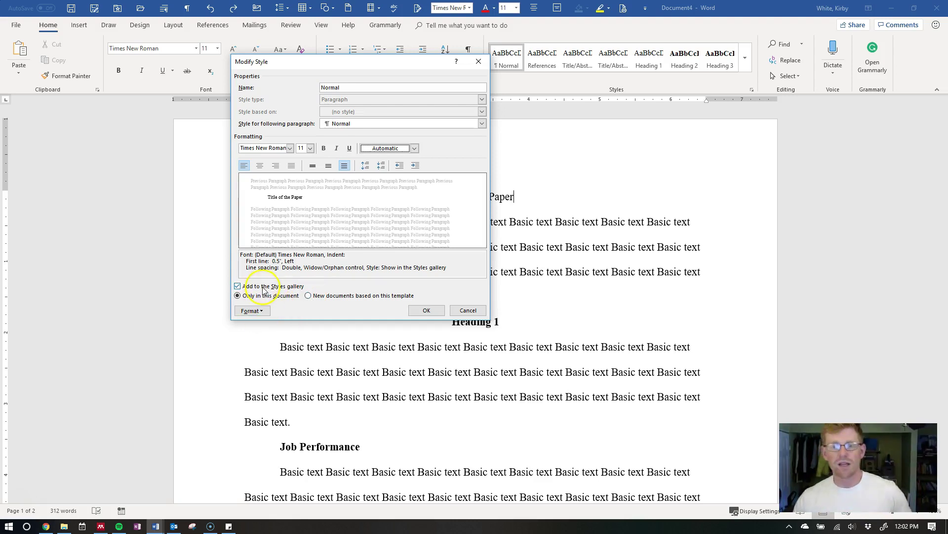
pyautogui.moveTo(246, 263); pyautogui.dragTo(272, 263)
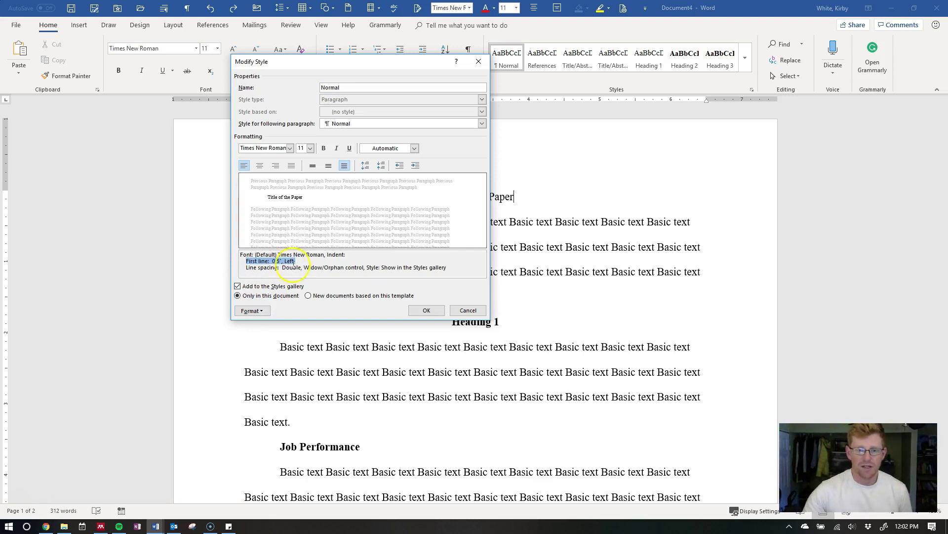
# - Review the Normal style's paragraph settings, keep the special indentation at First line by 0.5", and save the style modification
pyautogui.click(261, 311)
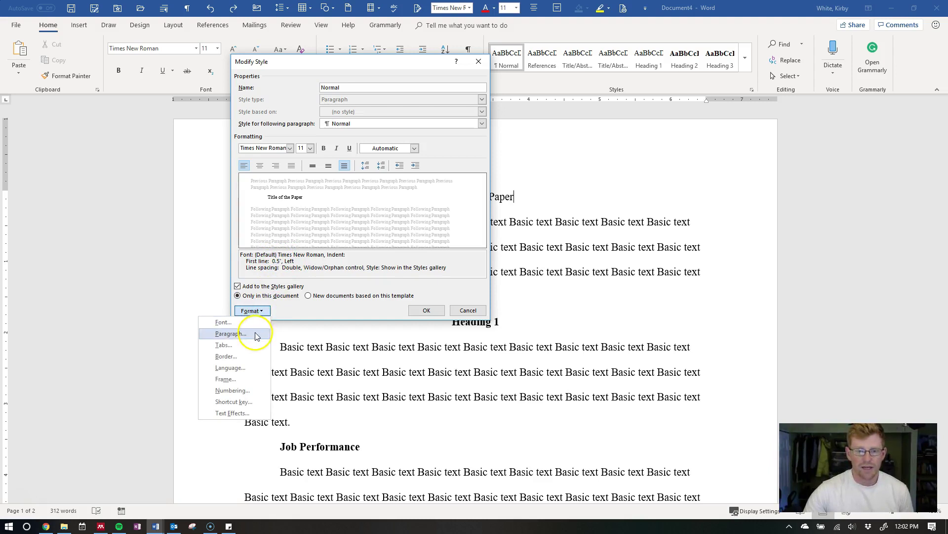
pyautogui.click(276, 315)
pyautogui.click(257, 311)
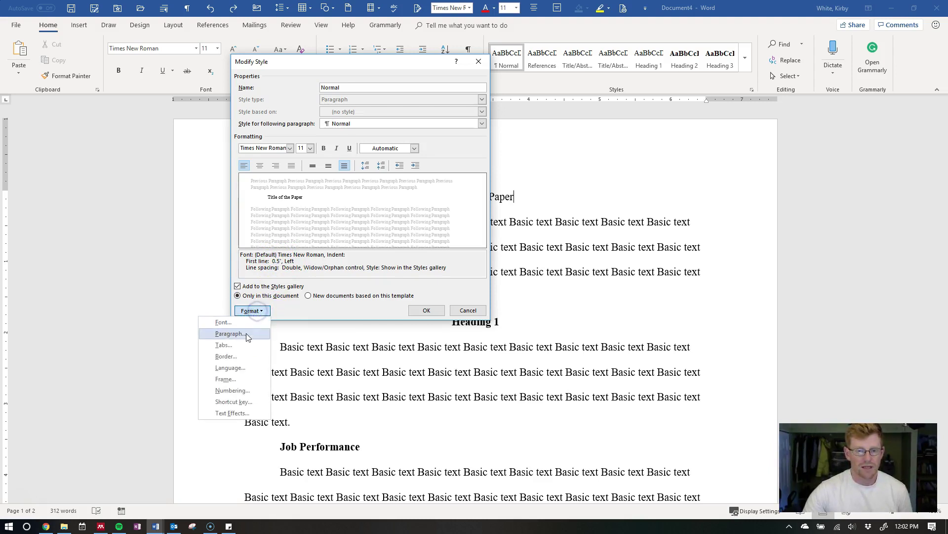
pyautogui.click(247, 333)
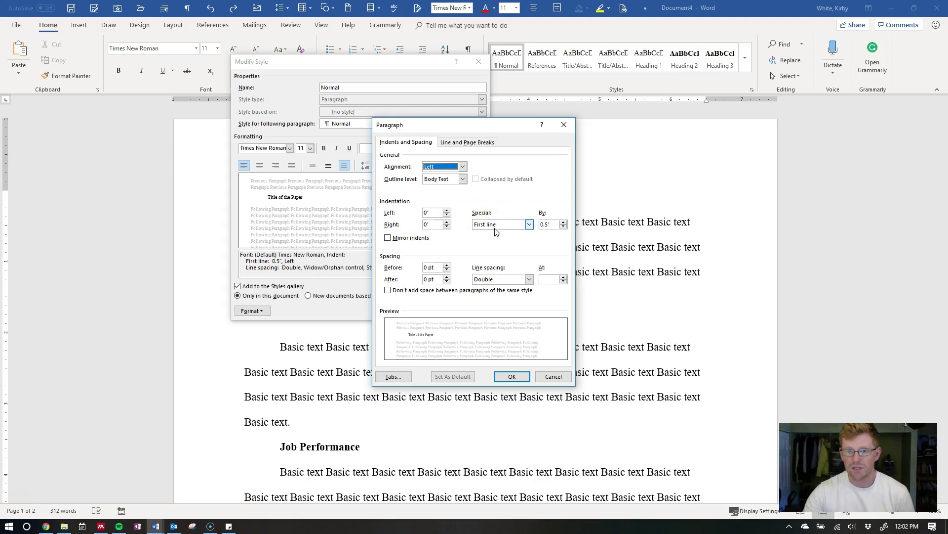
pyautogui.click(528, 224)
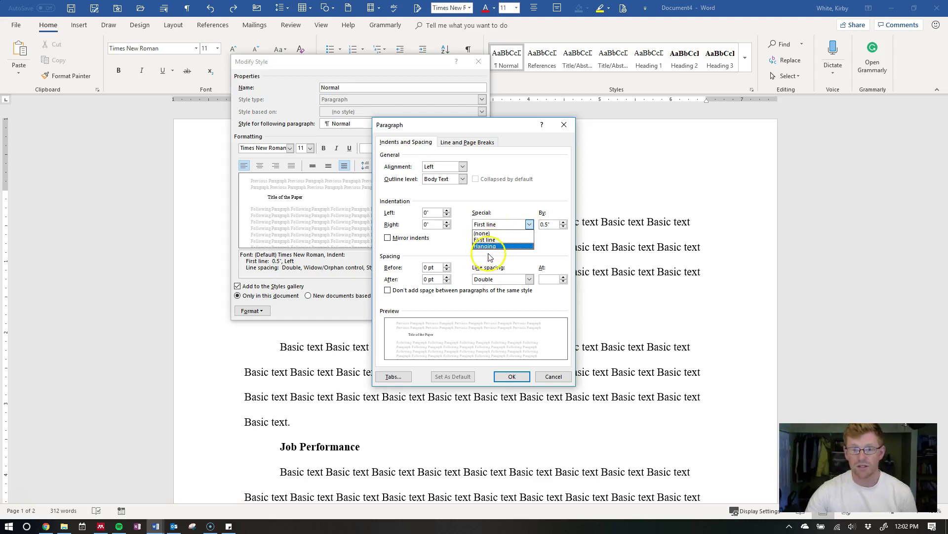
pyautogui.click(436, 251)
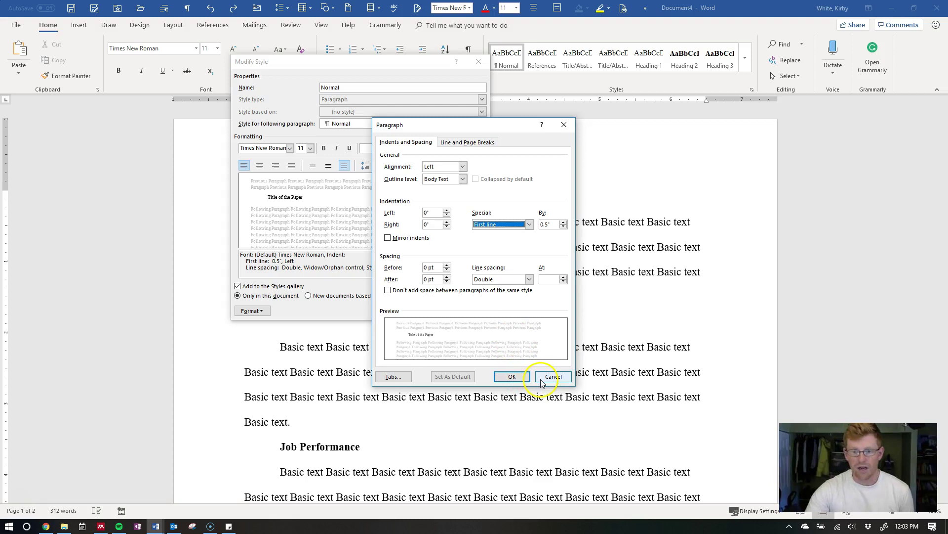
pyautogui.click(513, 376)
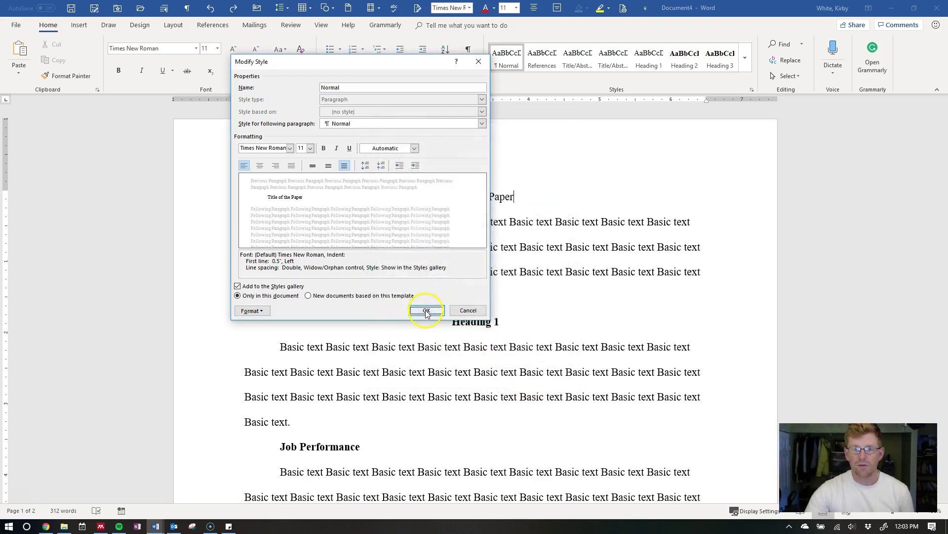
pyautogui.click(426, 311)
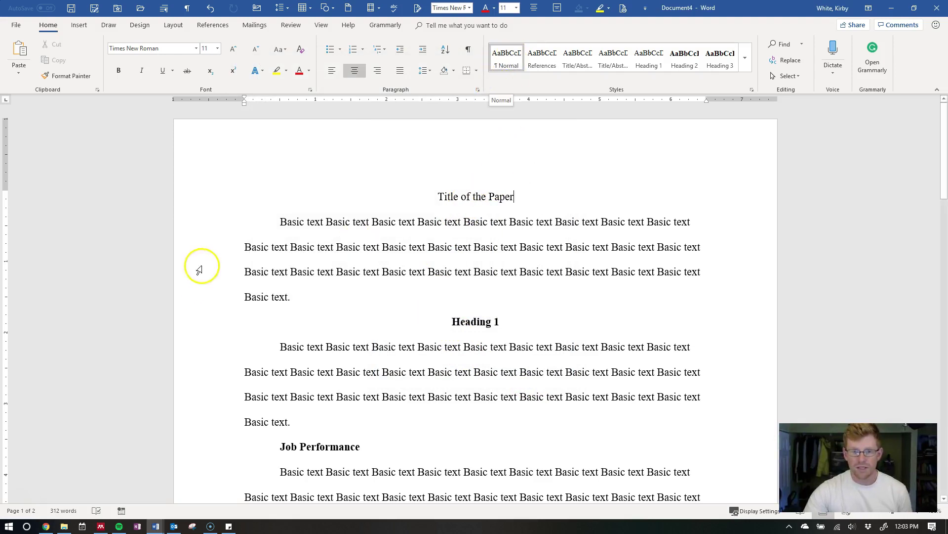
# - Apply the Normal style to the whole basic text paragraph directly below the title
pyautogui.moveTo(229, 233); pyautogui.dragTo(222, 295)
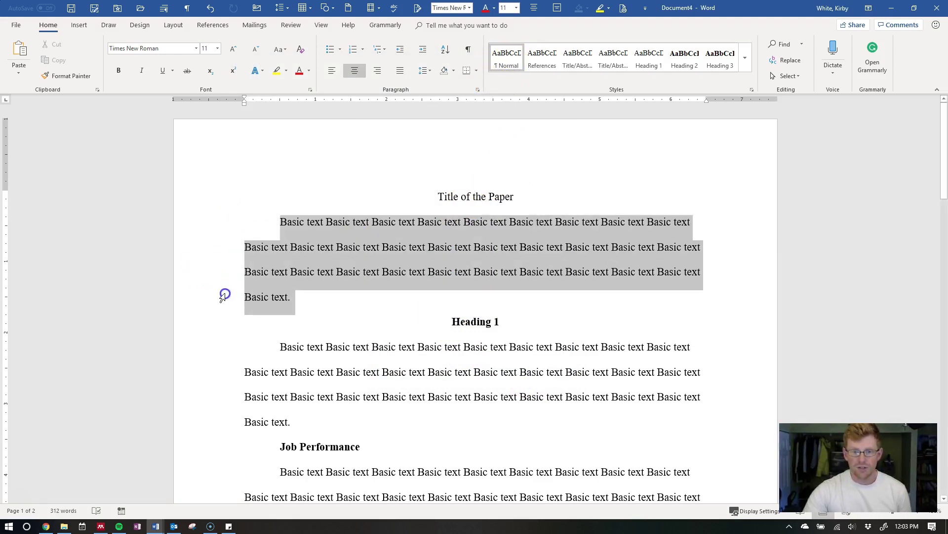
pyautogui.click(505, 60)
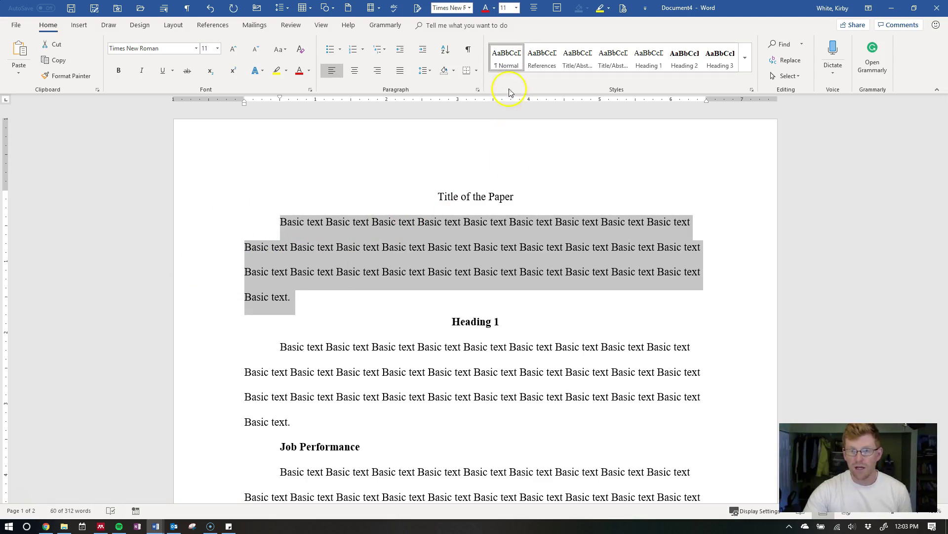
pyautogui.click(467, 197)
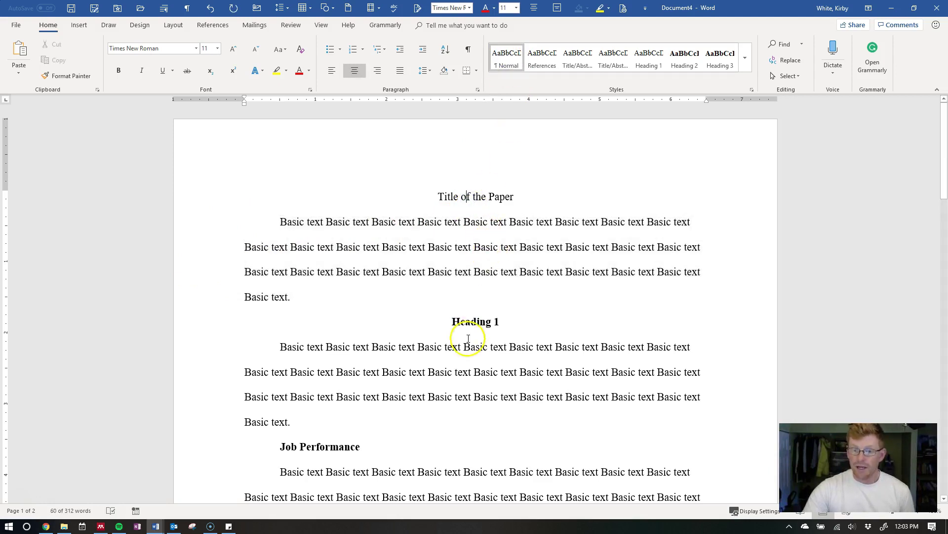
# - Check the formatting of the "Heading 1" line and look at the Heading 2 style's modification settings without changing them
pyautogui.click(487, 322)
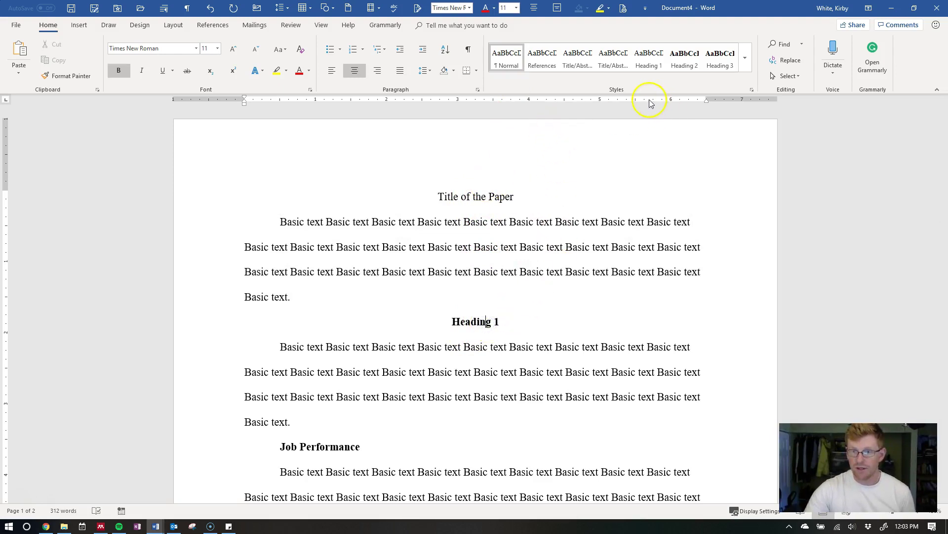
pyautogui.click(685, 71)
pyautogui.rightClick(685, 67)
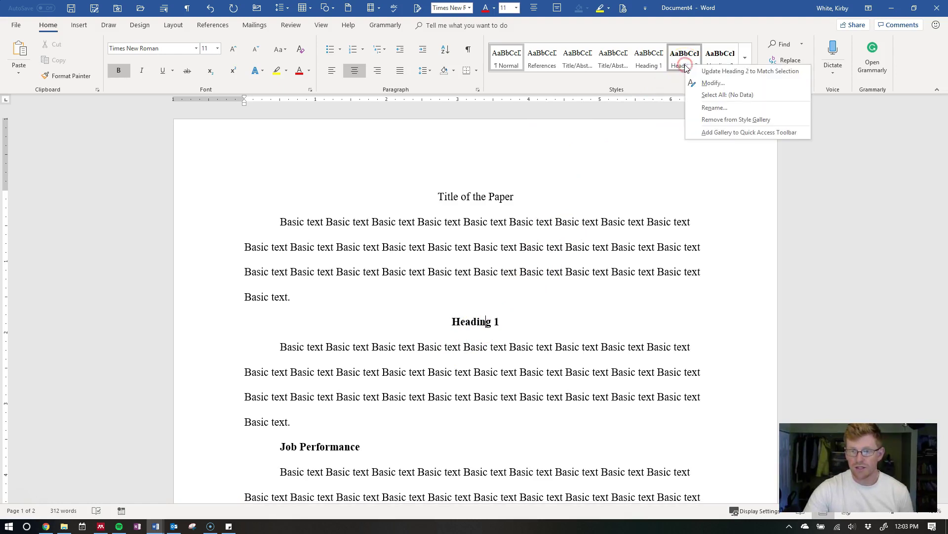
pyautogui.click(706, 85)
pyautogui.click(461, 312)
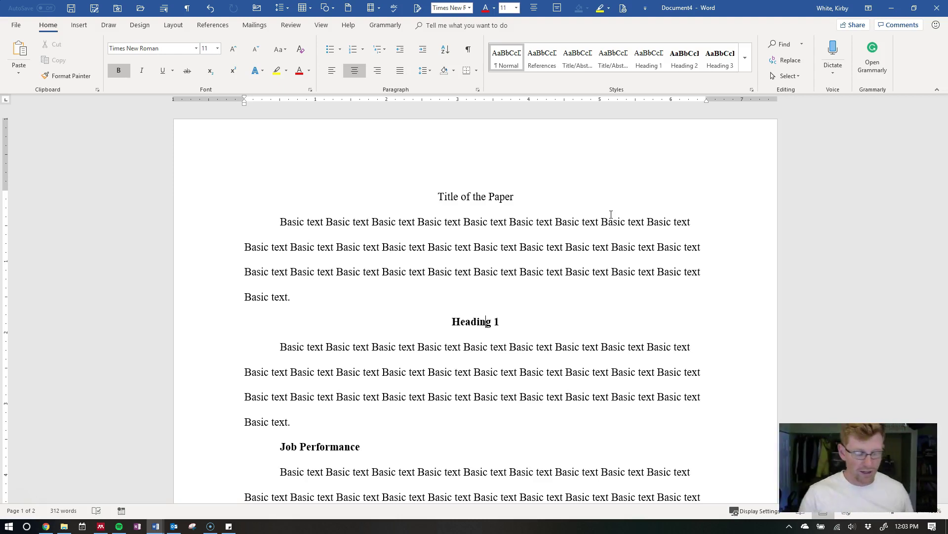
pyautogui.click(611, 204)
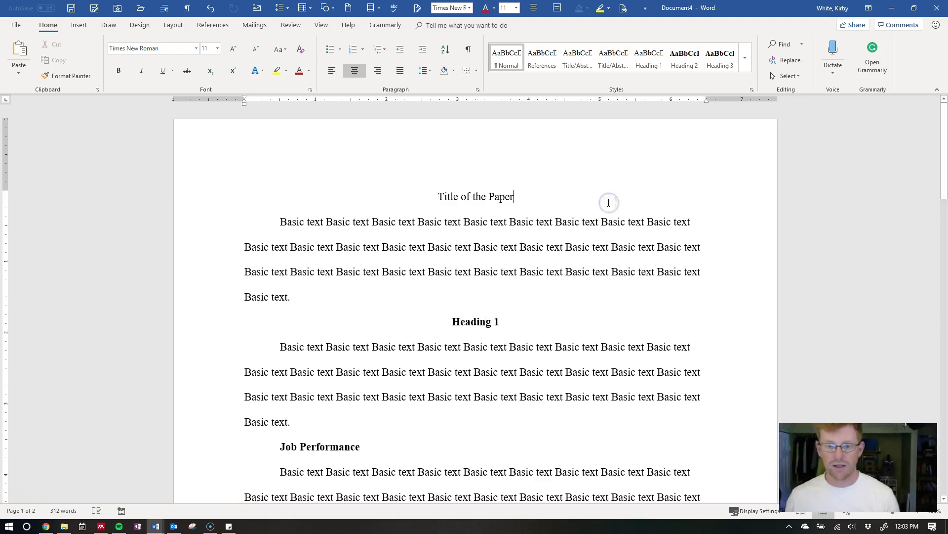
pyautogui.scroll(-1, 540, 264)
pyautogui.click(533, 283)
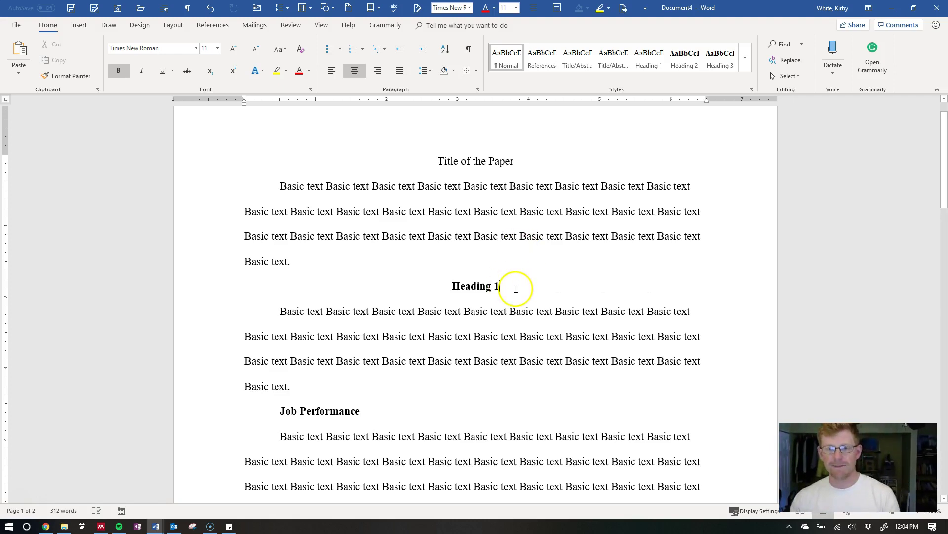
pyautogui.scroll(-1, 510, 286)
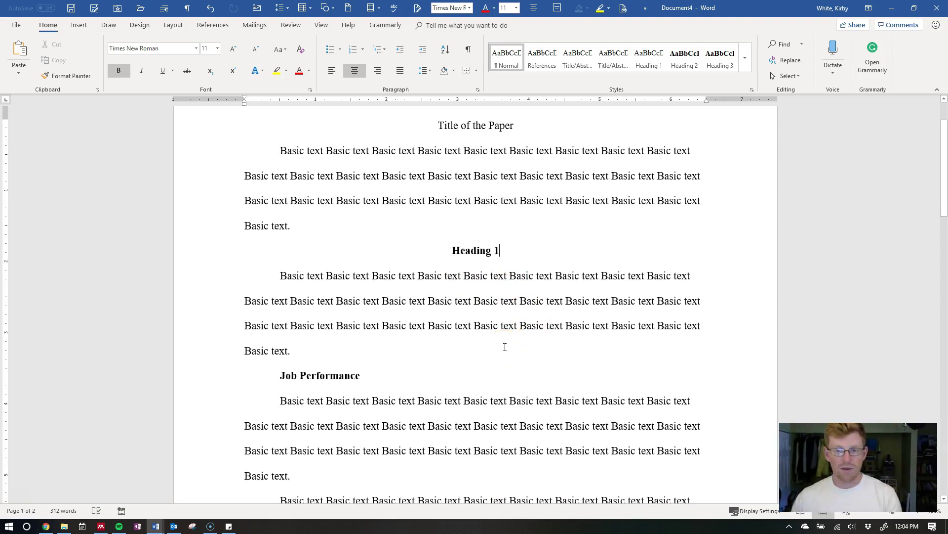
pyautogui.scroll(2, 513, 291)
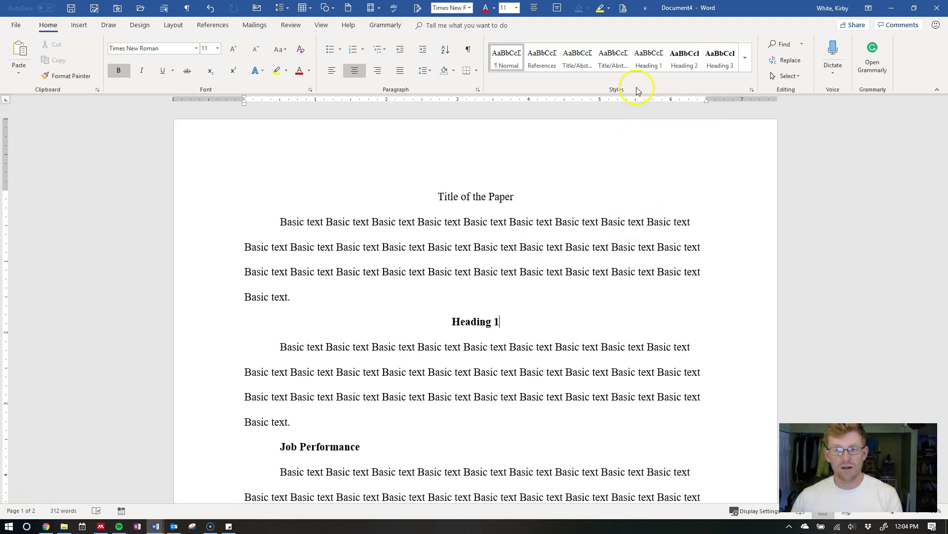
pyautogui.click(521, 205)
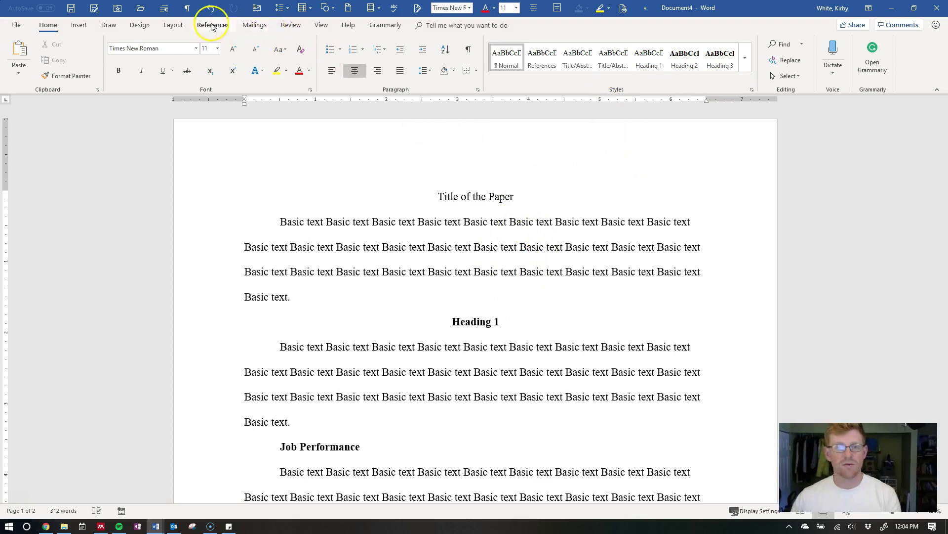
# - Show the Navigation pane and look through its Pages and Results views, returning to the Headings view
pyautogui.click(322, 26)
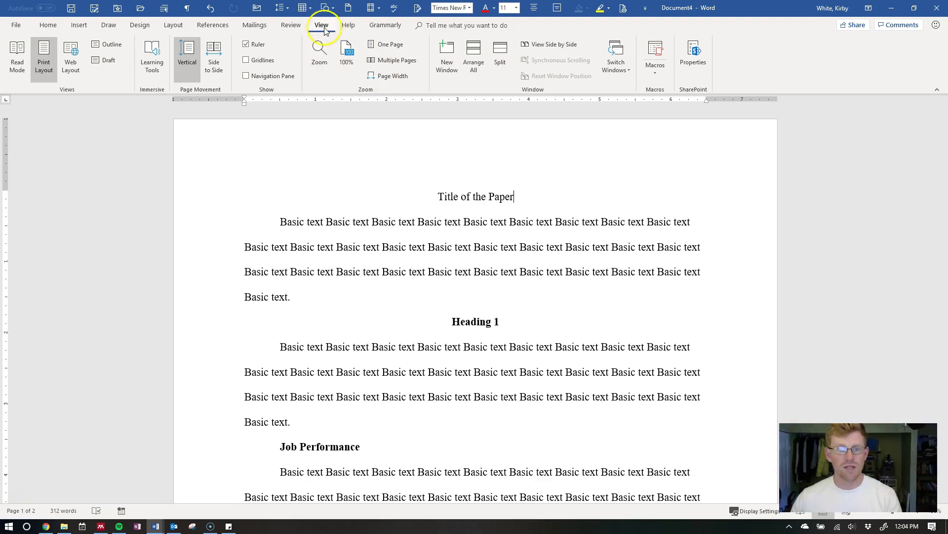
pyautogui.click(245, 76)
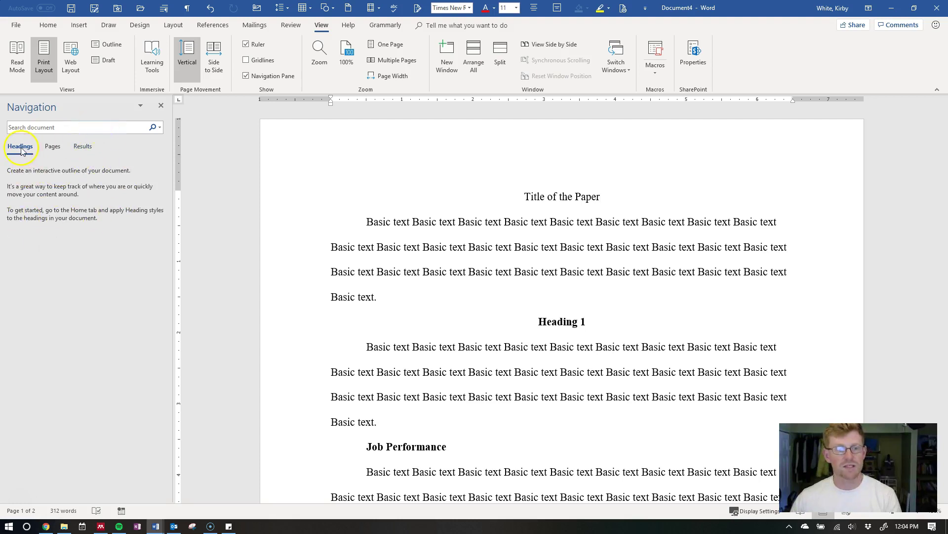
pyautogui.click(51, 146)
pyautogui.click(17, 147)
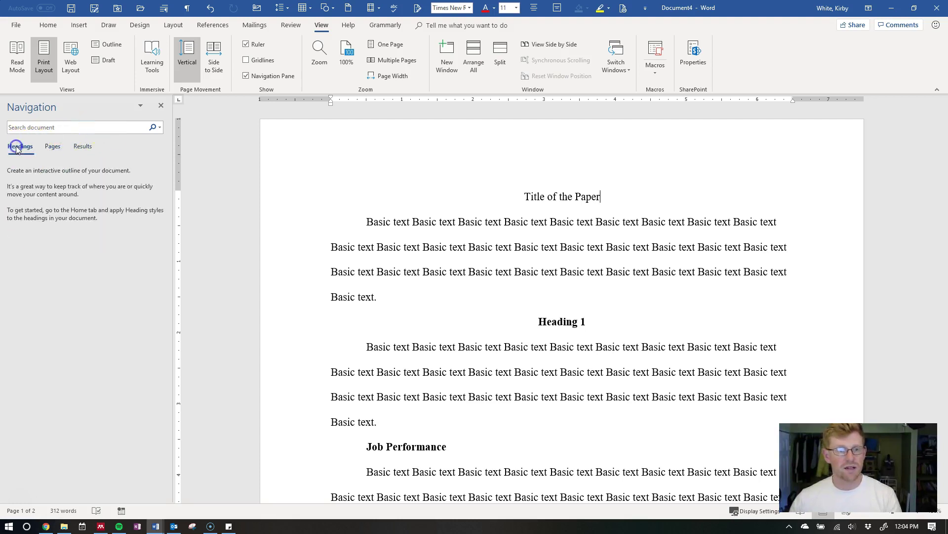
pyautogui.click(49, 147)
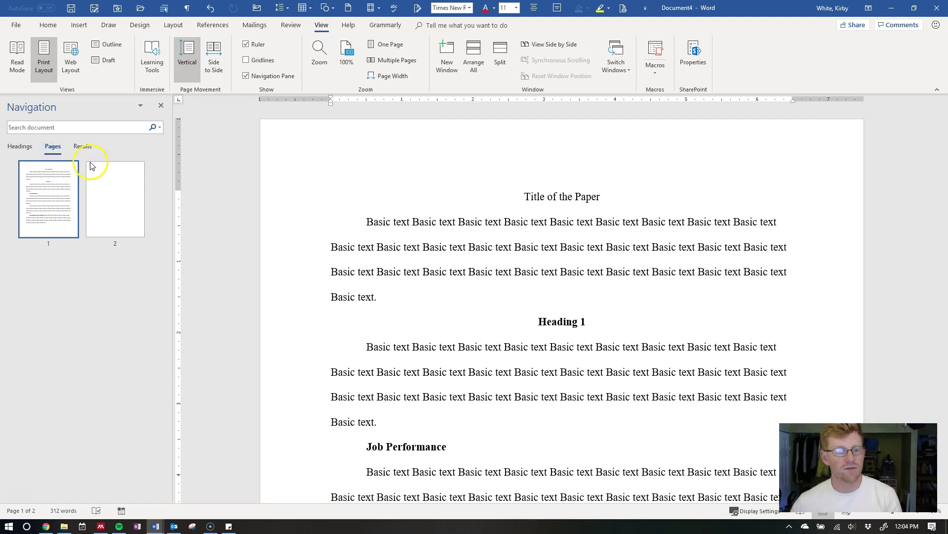
pyautogui.click(82, 149)
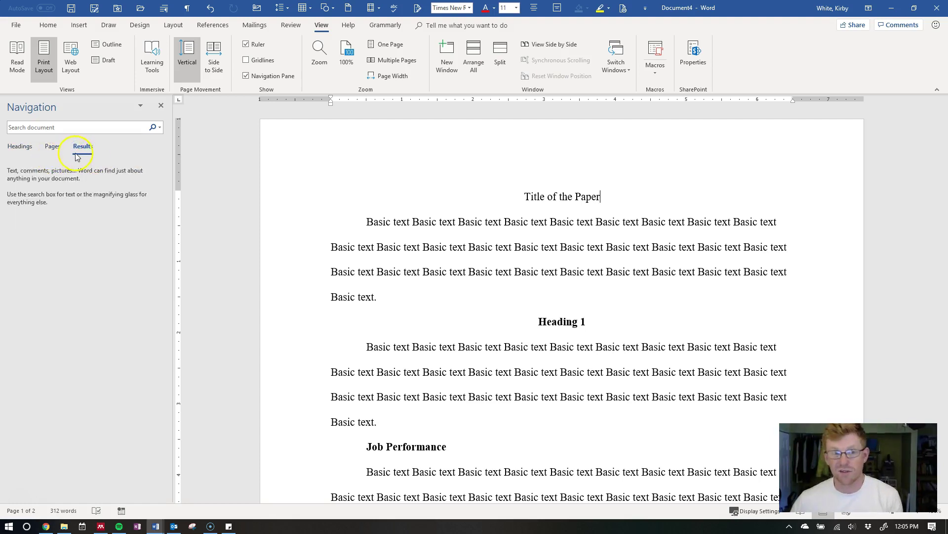
pyautogui.click(20, 148)
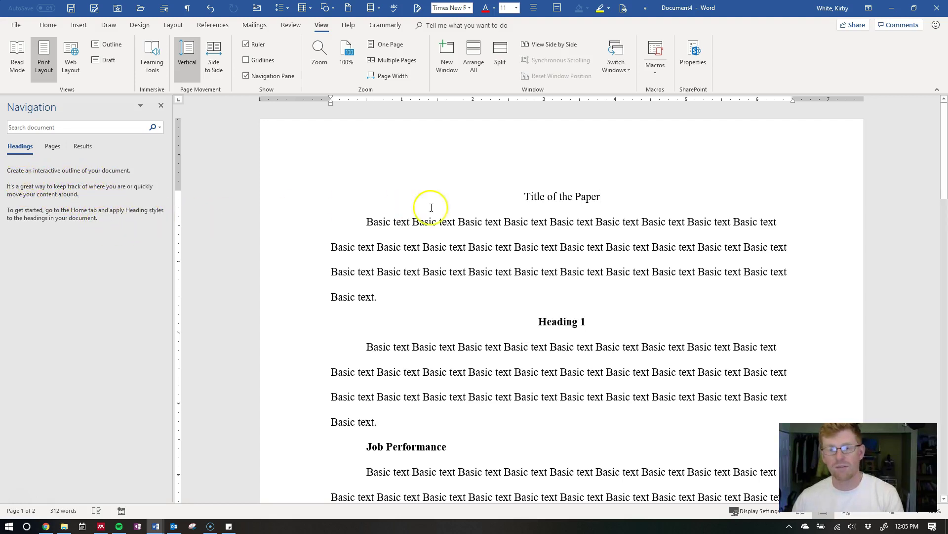
# - Examine the title and each bold heading through the document, including Job Performance and Job performance and complexity, against the heading outline
pyautogui.scroll(-1, 548, 237)
pyautogui.click(575, 282)
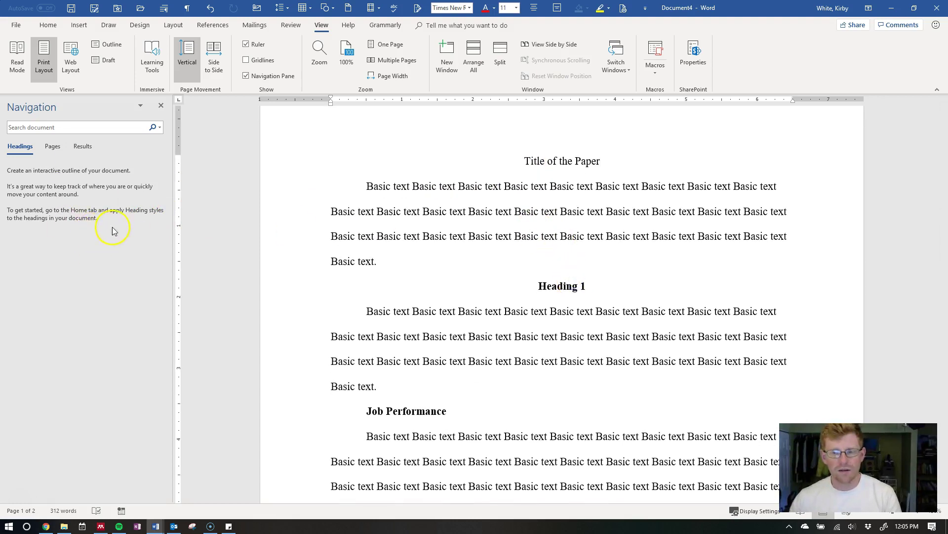
pyautogui.moveTo(585, 283); pyautogui.dragTo(479, 286)
pyautogui.scroll(-2, 434, 343)
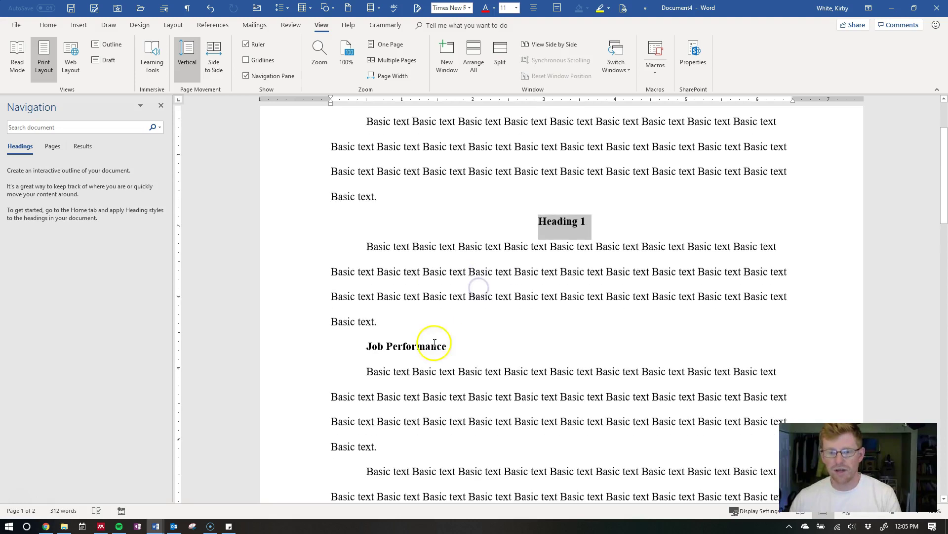
pyautogui.click(308, 342)
pyautogui.click(563, 206)
pyautogui.scroll(-1, 446, 279)
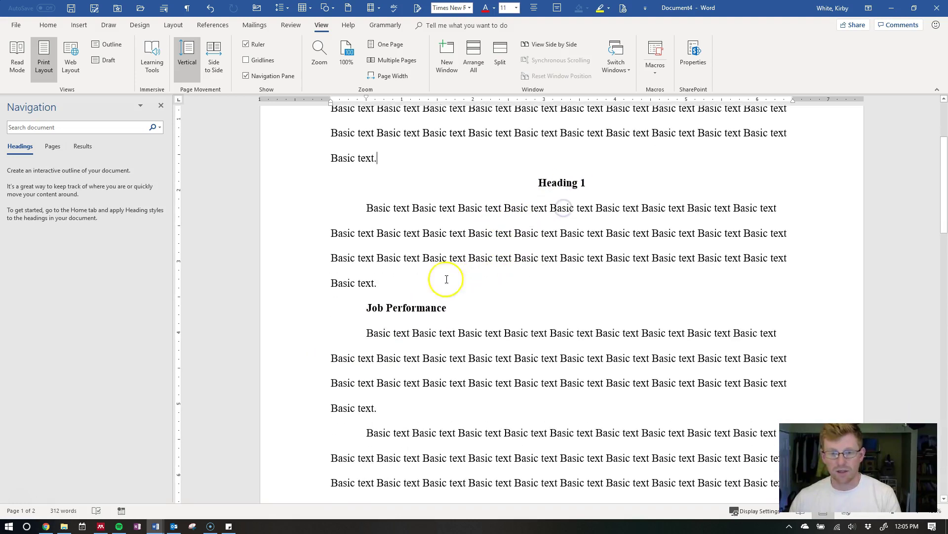
pyautogui.scroll(-4, 447, 279)
pyautogui.click(466, 316)
pyautogui.scroll(3, 553, 298)
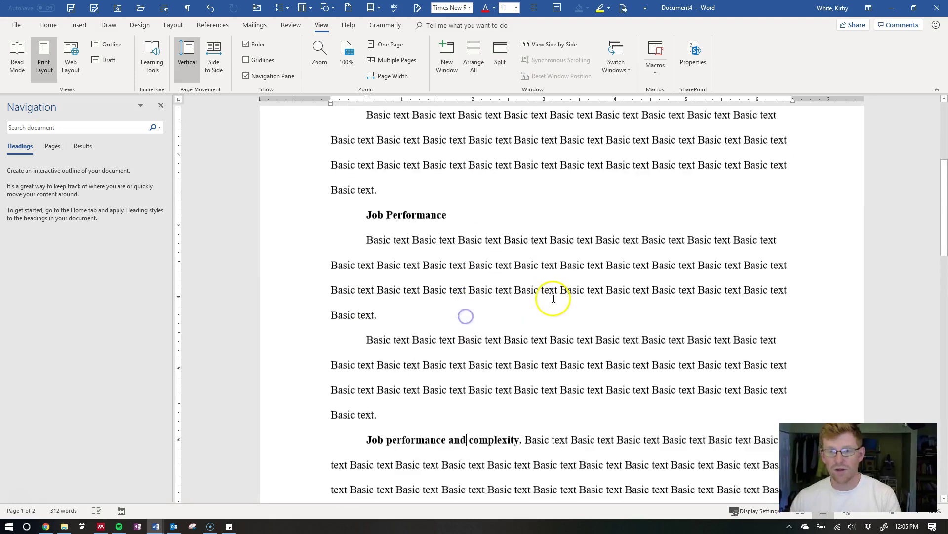
pyautogui.scroll(5, 554, 298)
pyautogui.moveTo(599, 194); pyautogui.dragTo(482, 181)
pyautogui.click(557, 198)
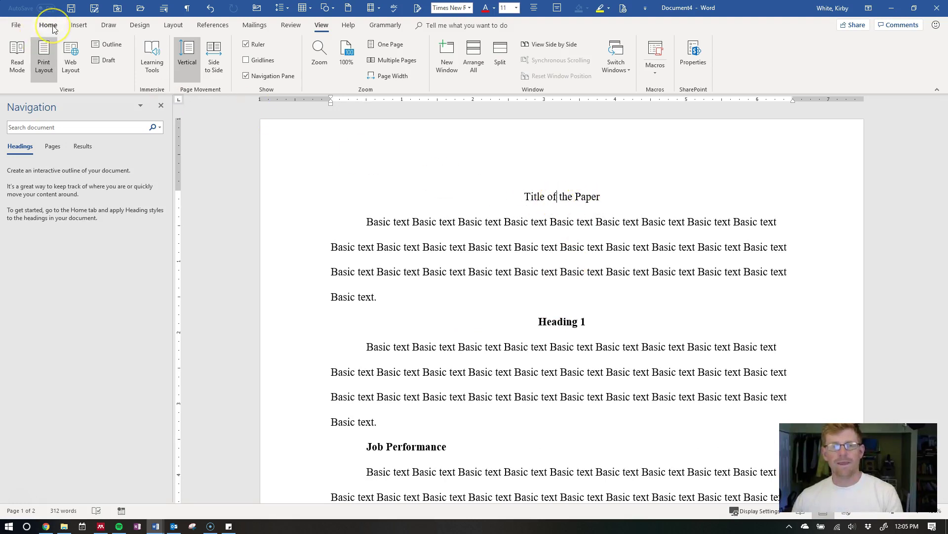
# - Left-align the "Title of the Paper" line and center it again
pyautogui.click(313, 210)
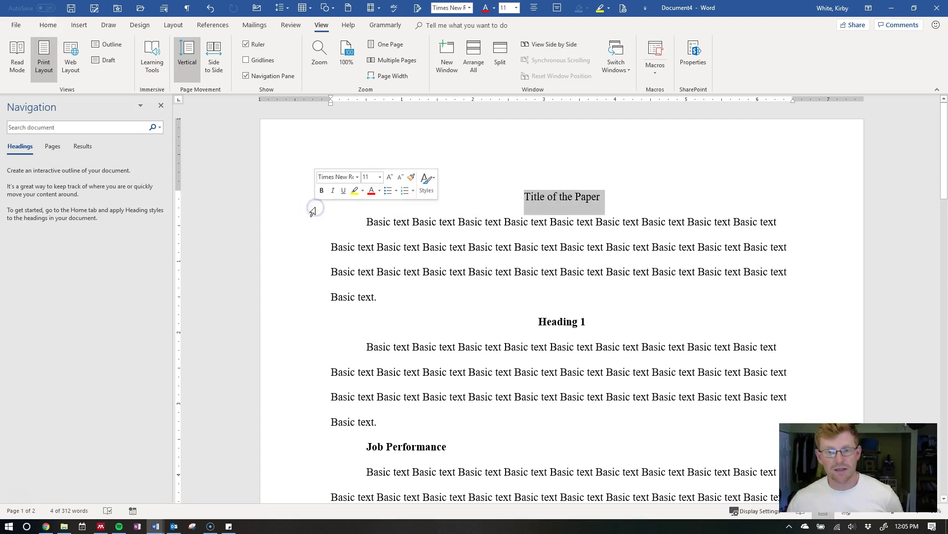
pyautogui.click(529, 198)
pyautogui.hotkey('ctrl', 'l')
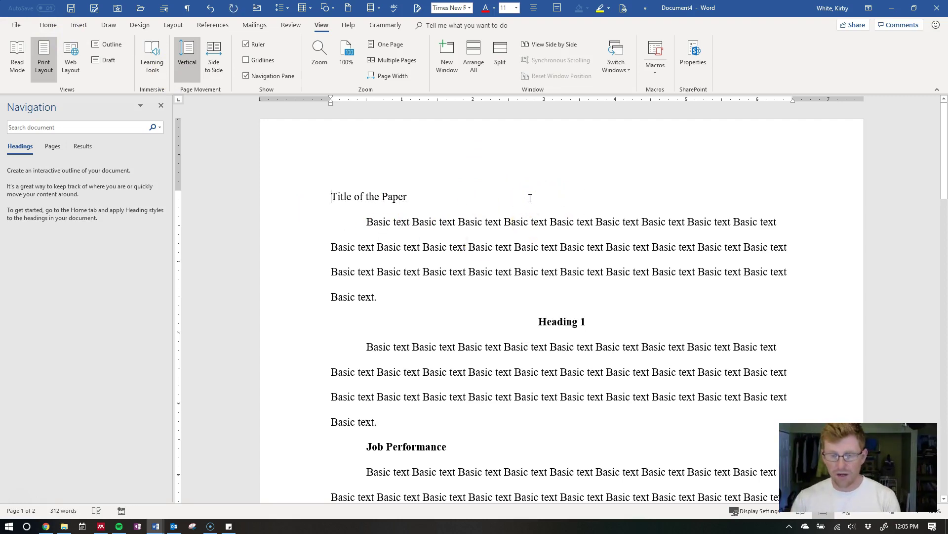
pyautogui.hotkey('ctrl', 'e')
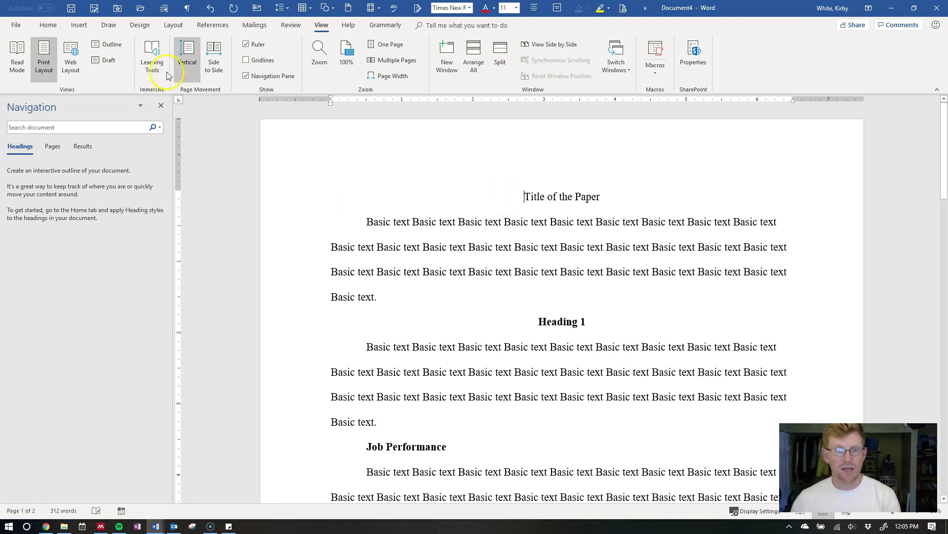
# - Apply the Heading 1 style to the "Title of the Paper" line at the start of the document
pyautogui.click(48, 25)
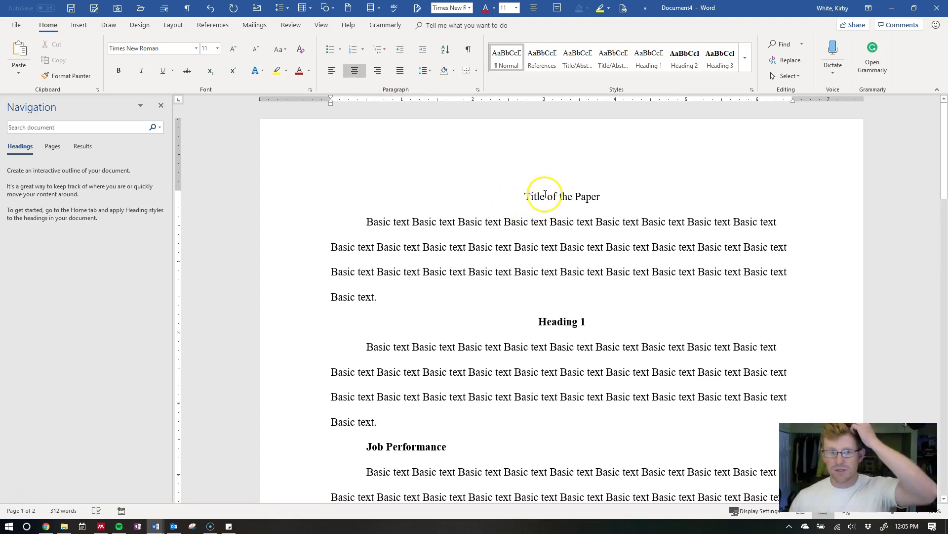
pyautogui.click(312, 198)
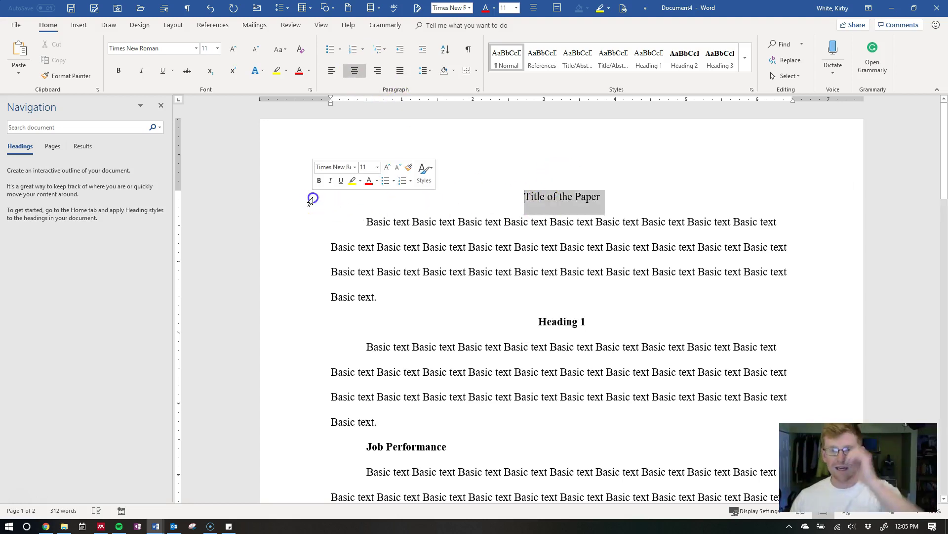
pyautogui.click(556, 197)
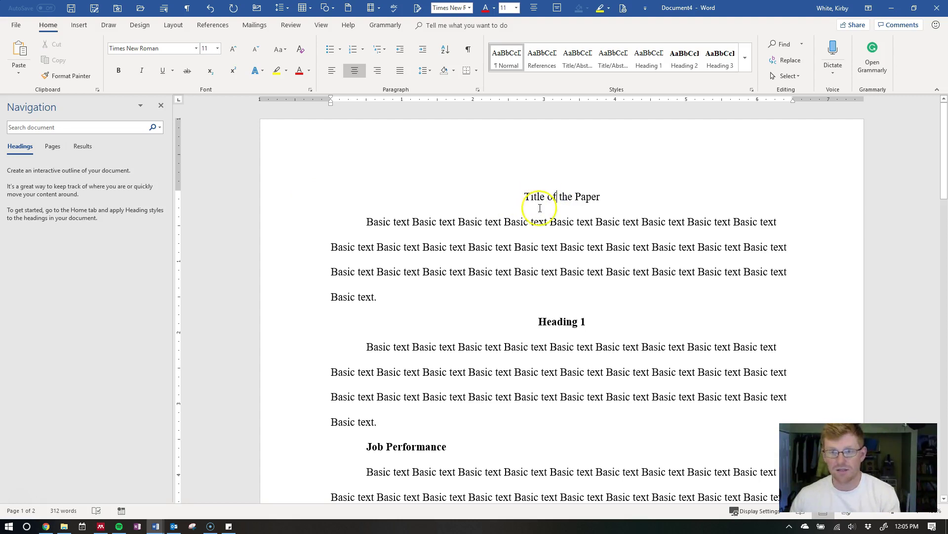
pyautogui.scroll(-1, 548, 198)
pyautogui.scroll(1, 589, 181)
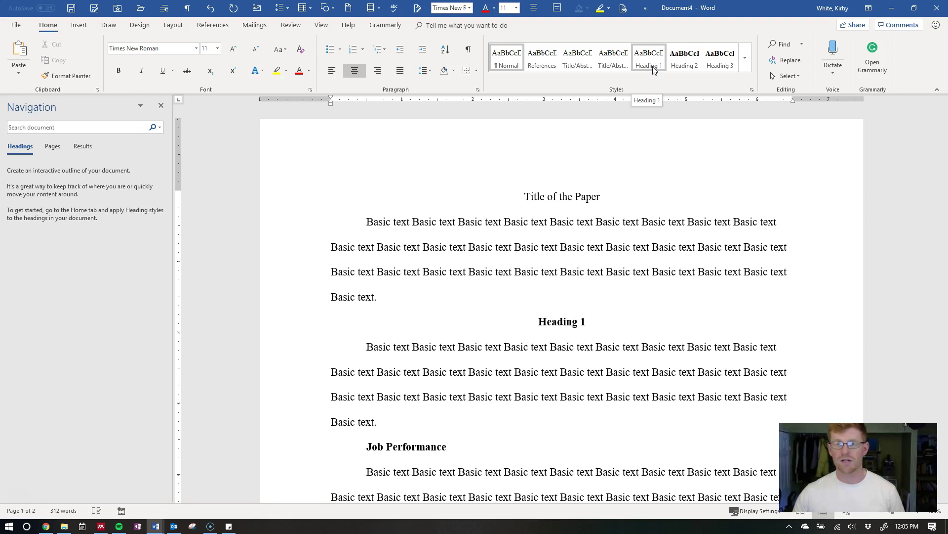
pyautogui.moveTo(610, 198); pyautogui.dragTo(502, 197)
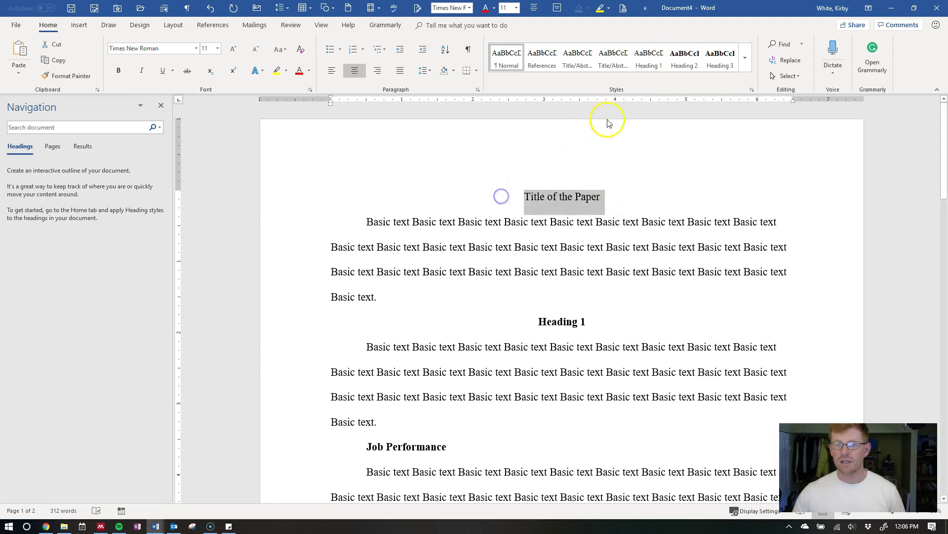
pyautogui.click(648, 56)
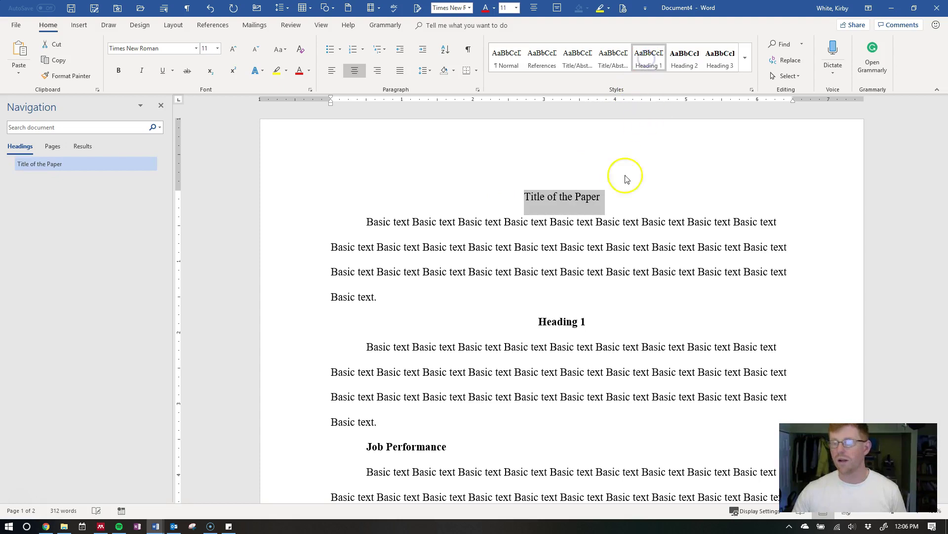
pyautogui.click(601, 198)
pyautogui.moveTo(607, 197); pyautogui.dragTo(522, 196)
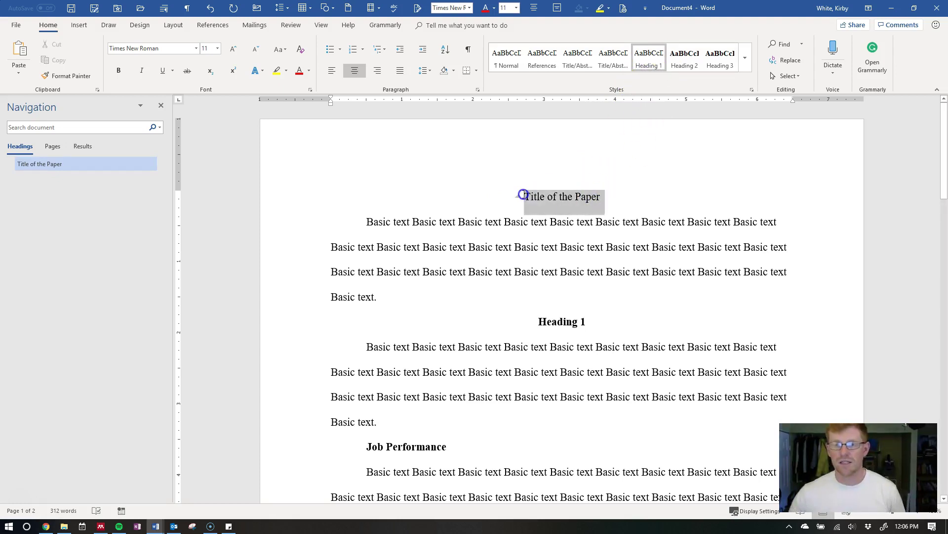
pyautogui.click(571, 198)
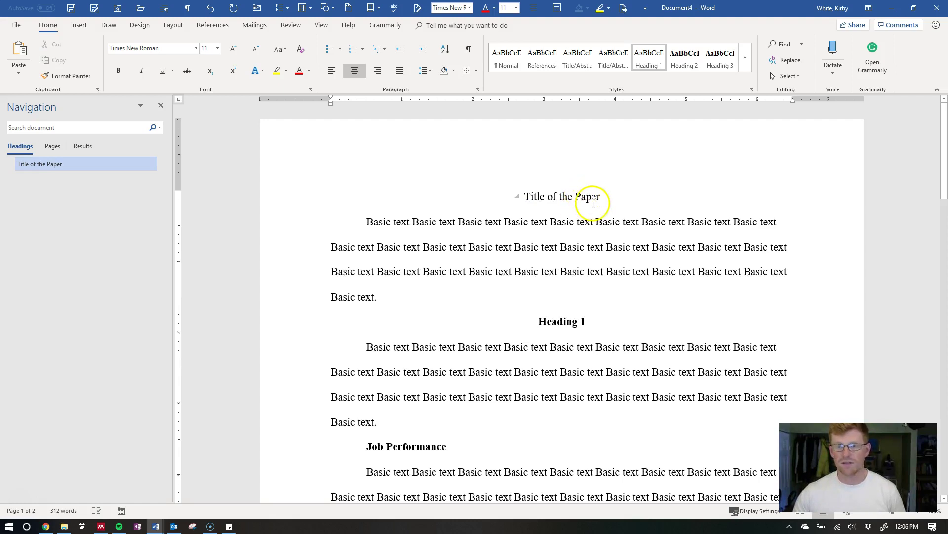
# - Rename the bold centered "Heading 1" line as "Heading 2" and apply the Heading 2 style to it
pyautogui.scroll(-1, 583, 203)
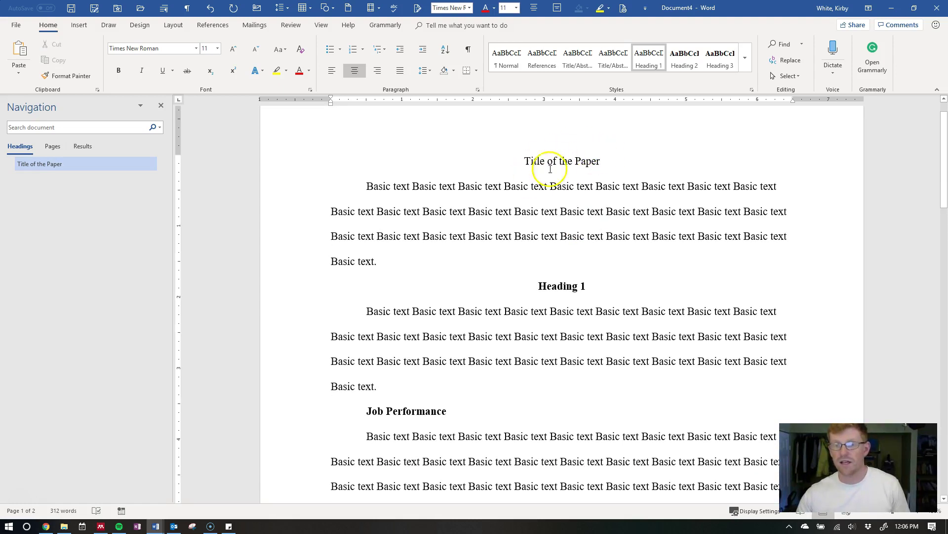
pyautogui.scroll(-1, 605, 155)
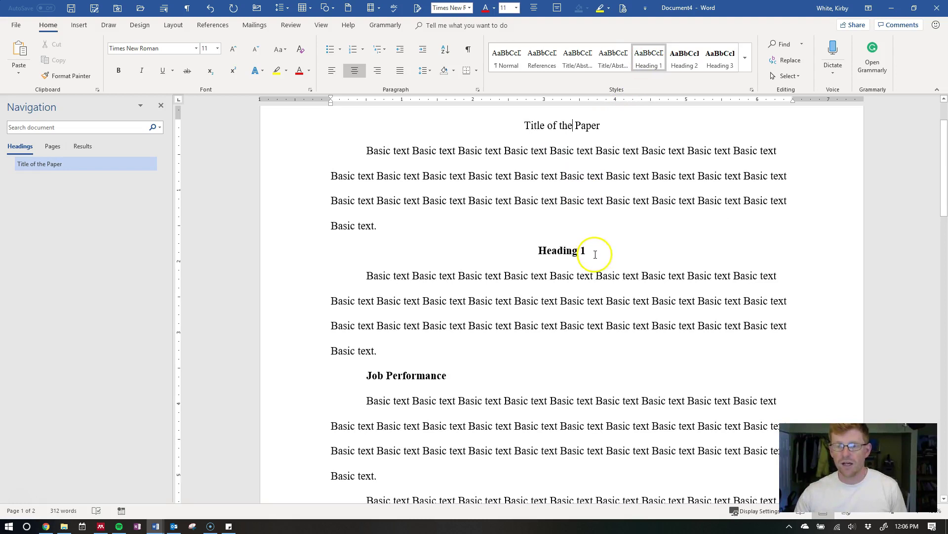
pyautogui.moveTo(593, 253); pyautogui.dragTo(540, 255)
pyautogui.click(589, 252)
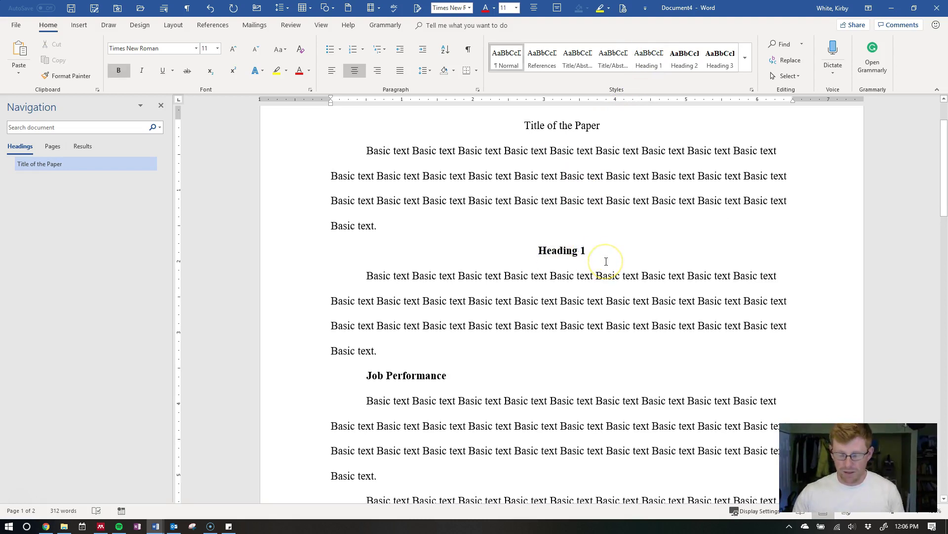
pyautogui.press('BackSpace')
pyautogui.write('2')
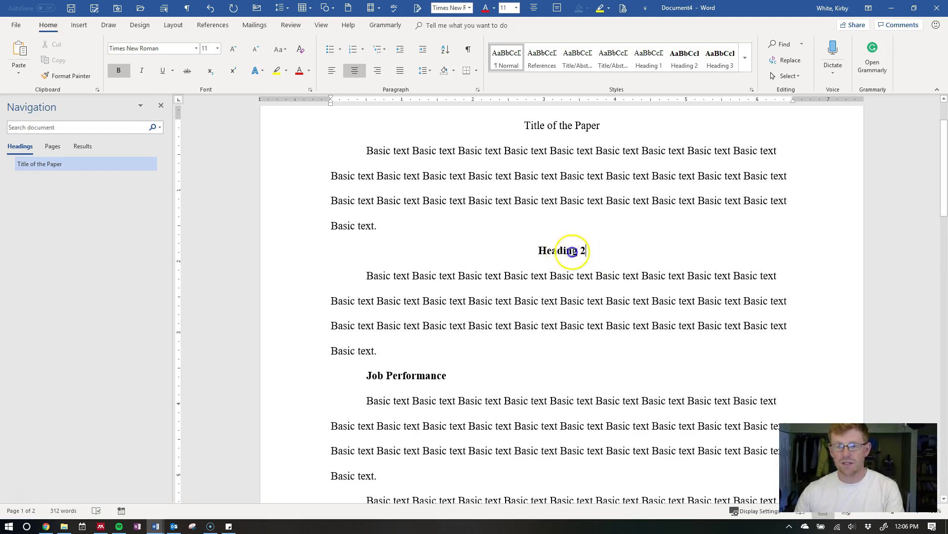
pyautogui.moveTo(589, 251); pyautogui.dragTo(540, 253)
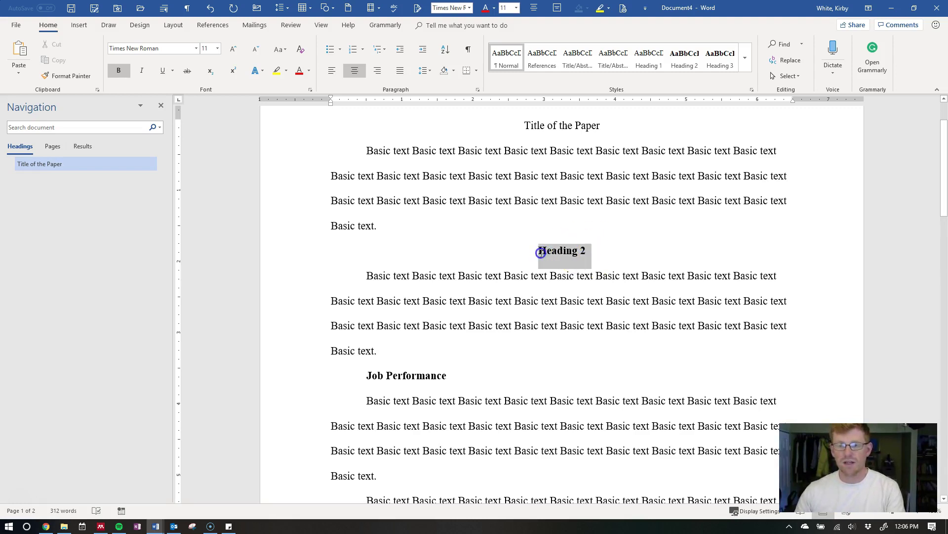
pyautogui.click(686, 65)
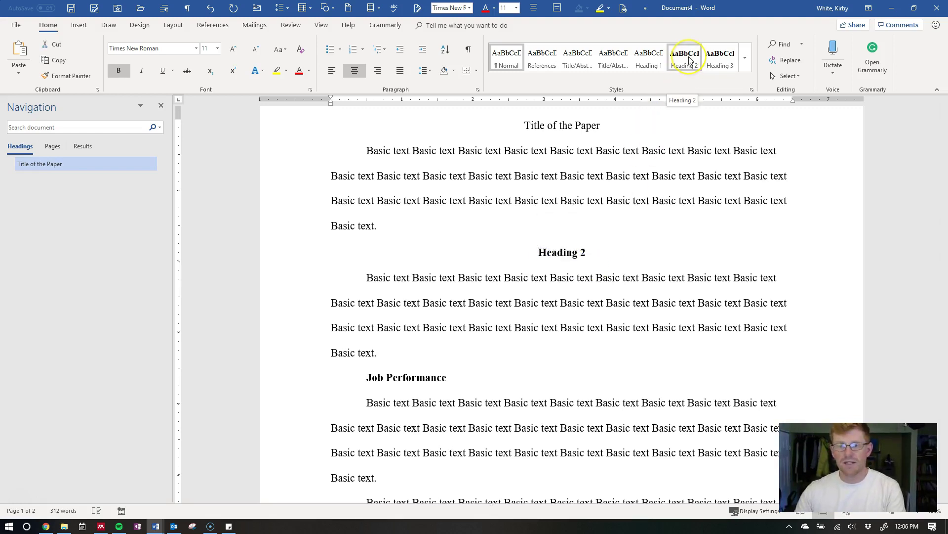
pyautogui.click(32, 219)
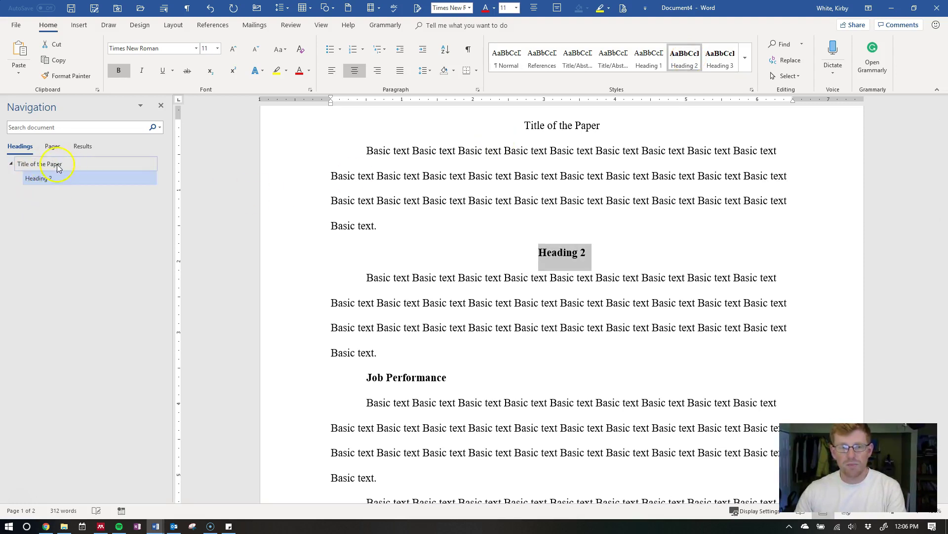
# - Apply the Heading 3 style to the Job Performance line, undoing and reapplying it once to compare the indentation
pyautogui.click(430, 377)
pyautogui.click(303, 383)
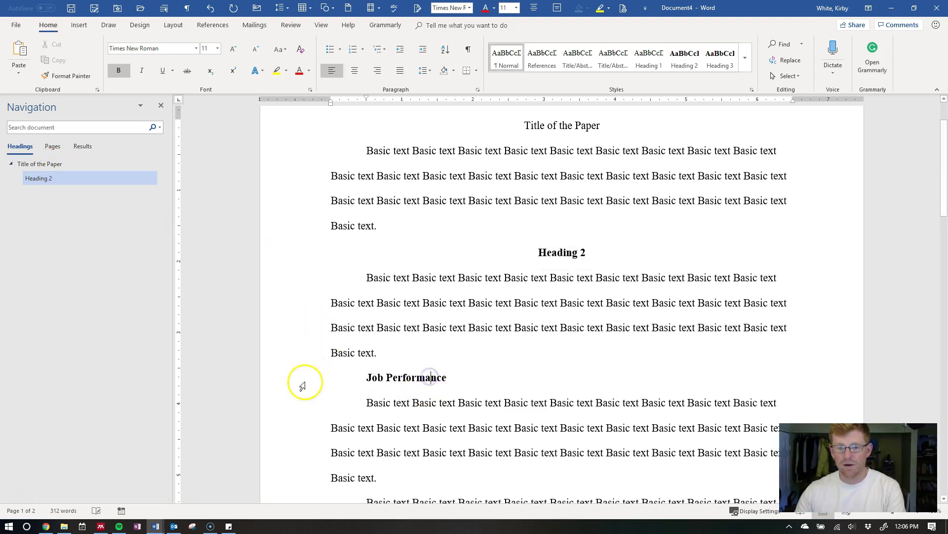
pyautogui.click(466, 381)
pyautogui.moveTo(456, 380); pyautogui.dragTo(354, 377)
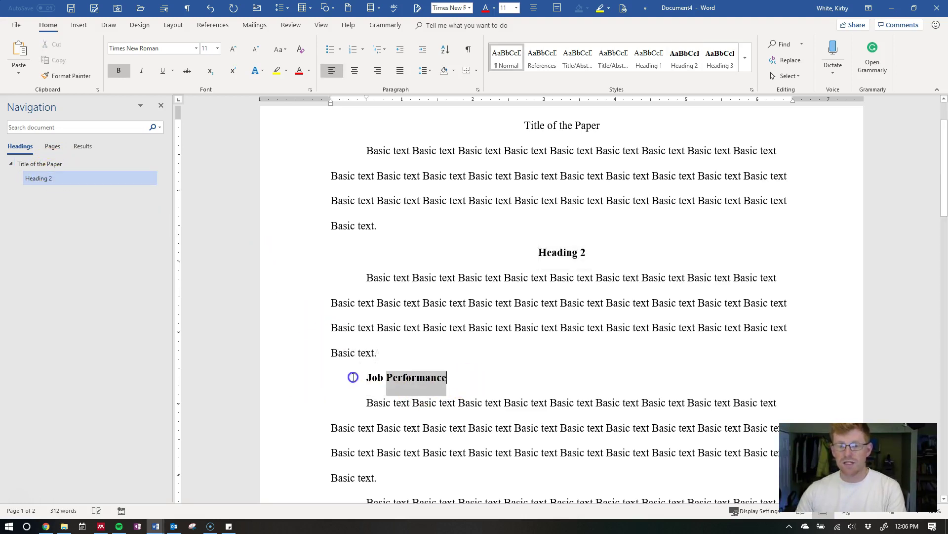
pyautogui.click(427, 384)
pyautogui.click(716, 60)
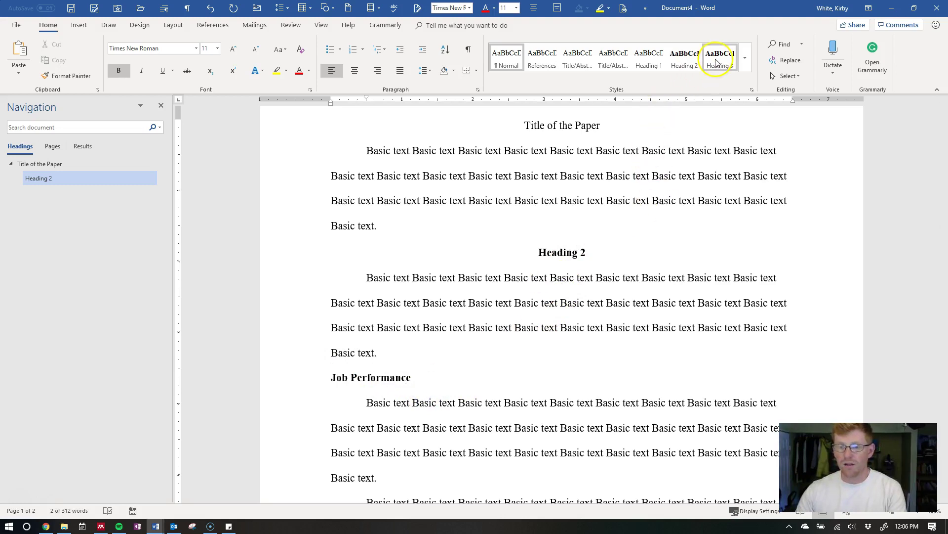
pyautogui.scroll(-3, 409, 388)
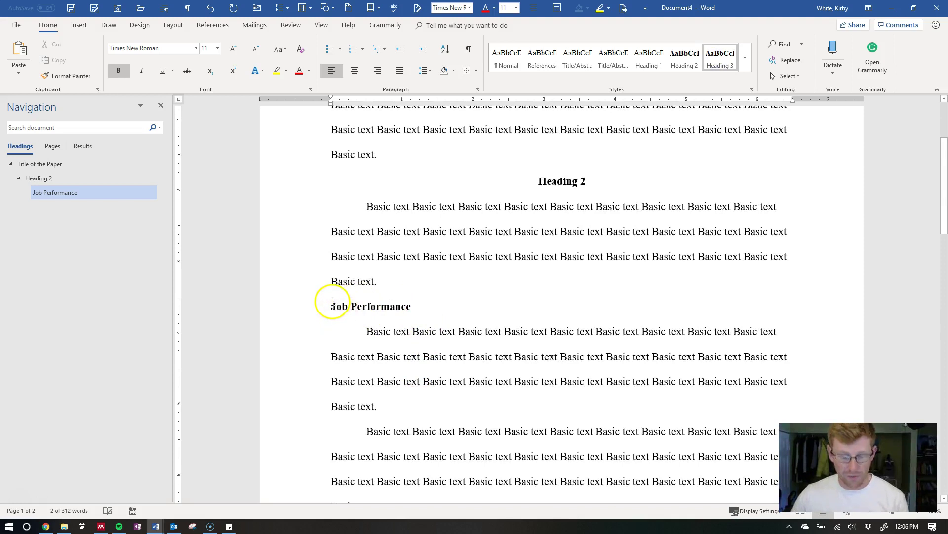
pyautogui.hotkey('ctrl', 'z')
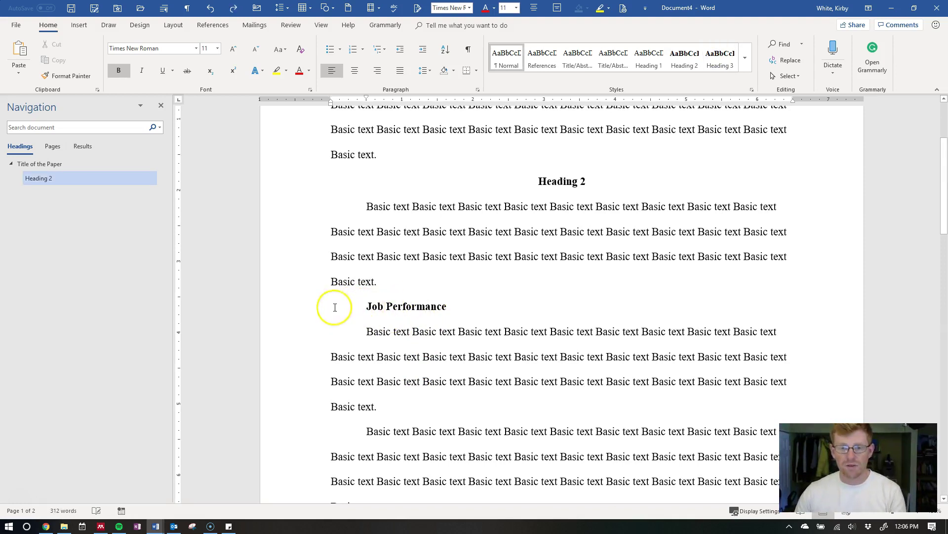
pyautogui.click(718, 58)
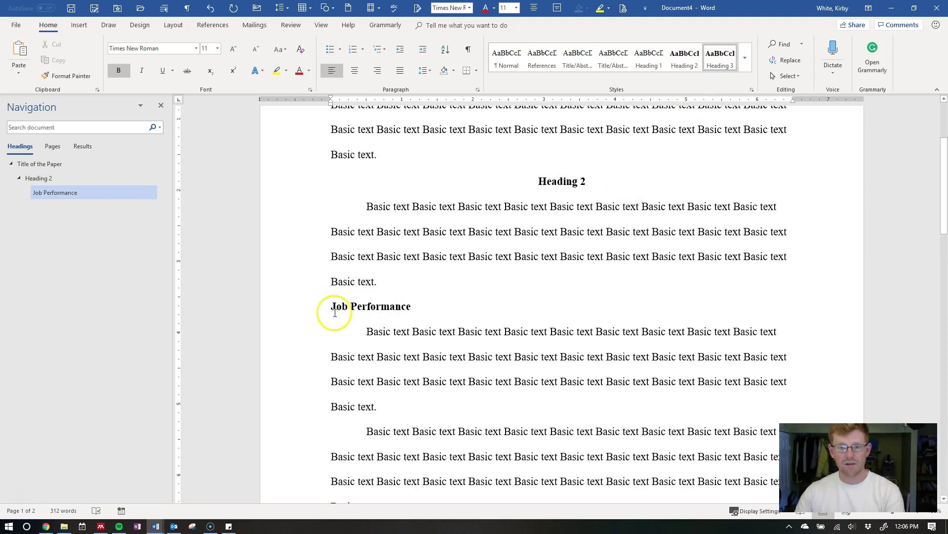
# - Insert a "Job satisfaction" line above the "Job performance and complexity" paragraph and give it the Heading 3 style
pyautogui.scroll(-1, 424, 294)
pyautogui.scroll(-2, 423, 294)
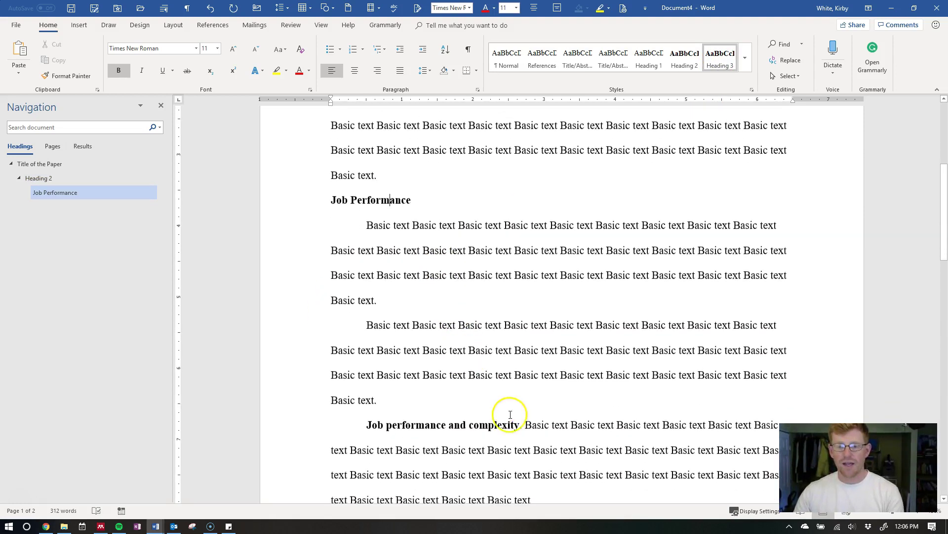
pyautogui.click(524, 399)
pyautogui.press('Return')
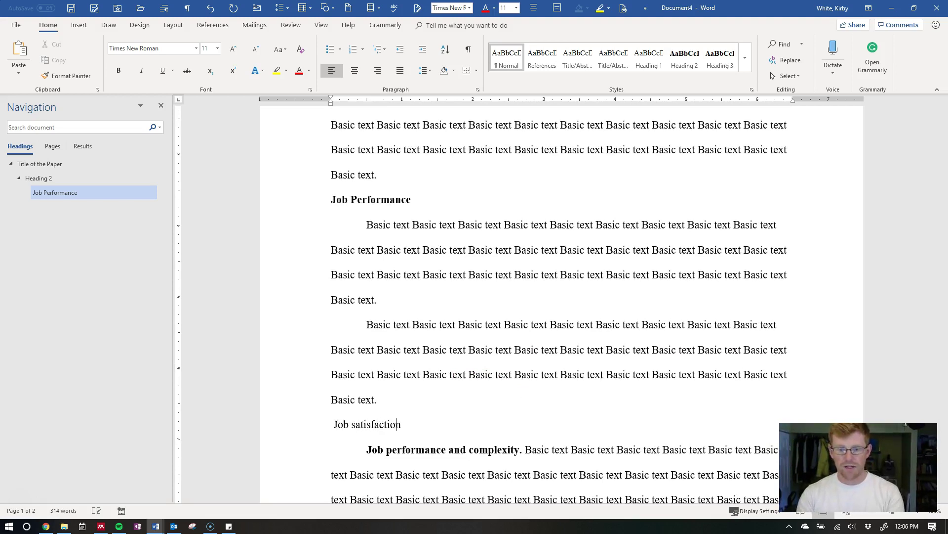
pyautogui.click(720, 59)
# - Replace the "Heading 2" heading text with "Prior Research"
pyautogui.scroll(2, 600, 293)
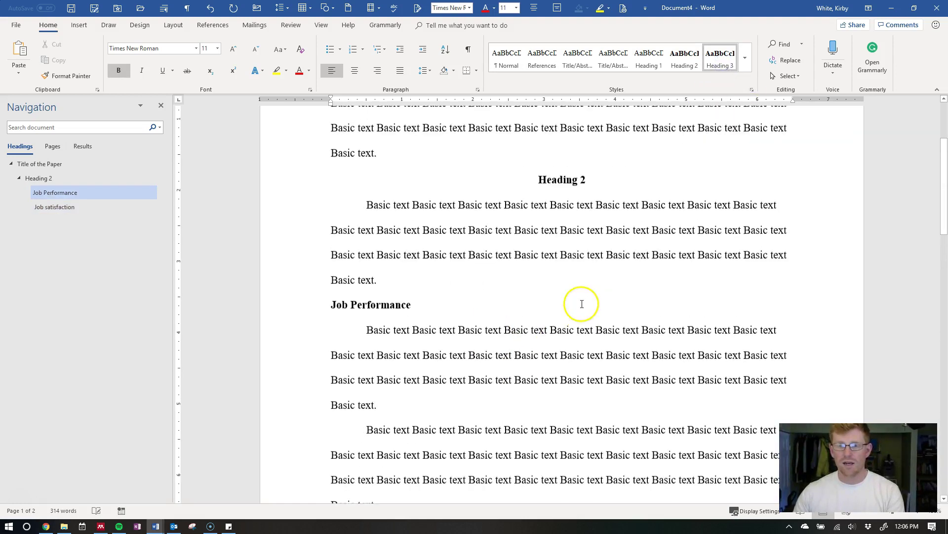
pyautogui.click(592, 182)
pyautogui.hotkey('shift', 'Home')
pyautogui.write('Prior Researche')
pyautogui.press('BackSpace')
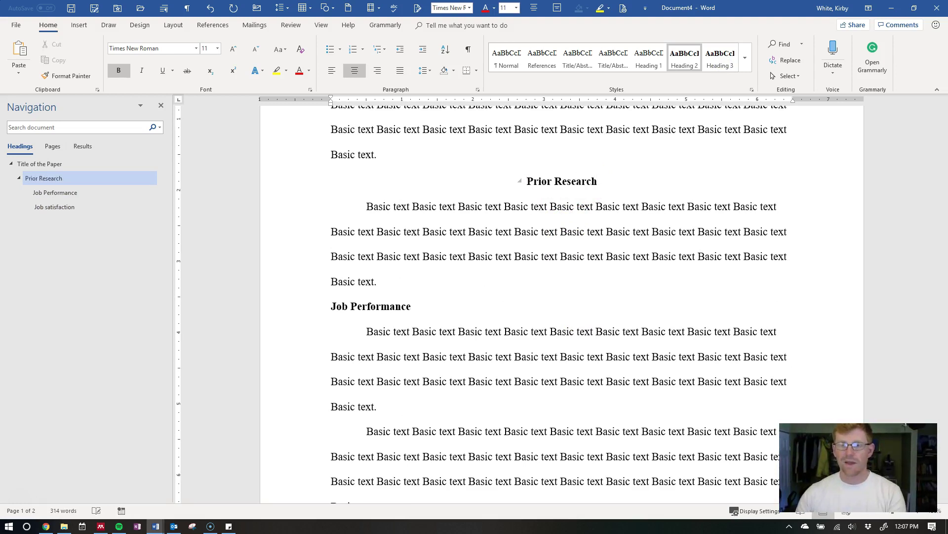
# - Delete the whole "Job performance and complexity" paragraph below the Job satisfaction heading
pyautogui.scroll(-4, 556, 235)
pyautogui.click(355, 381)
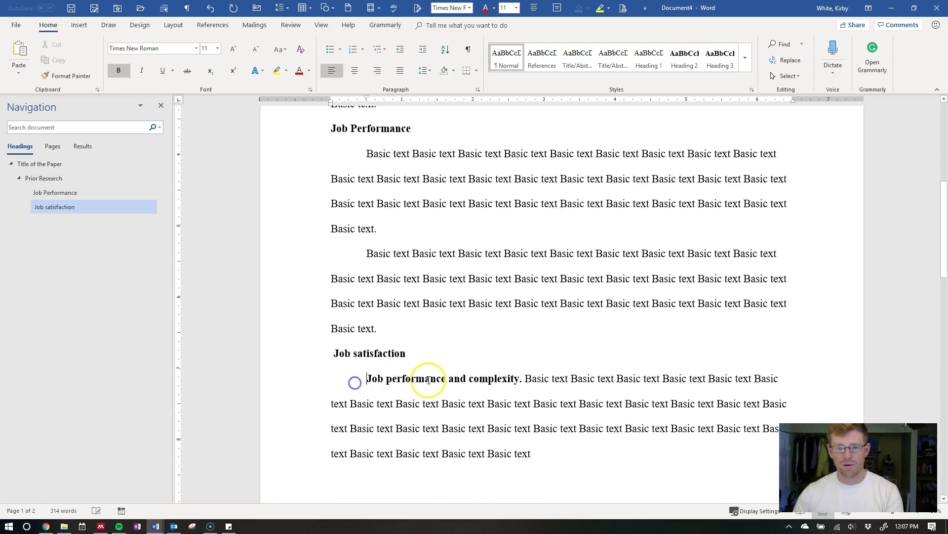
pyautogui.click(355, 341)
pyautogui.scroll(-2, 523, 346)
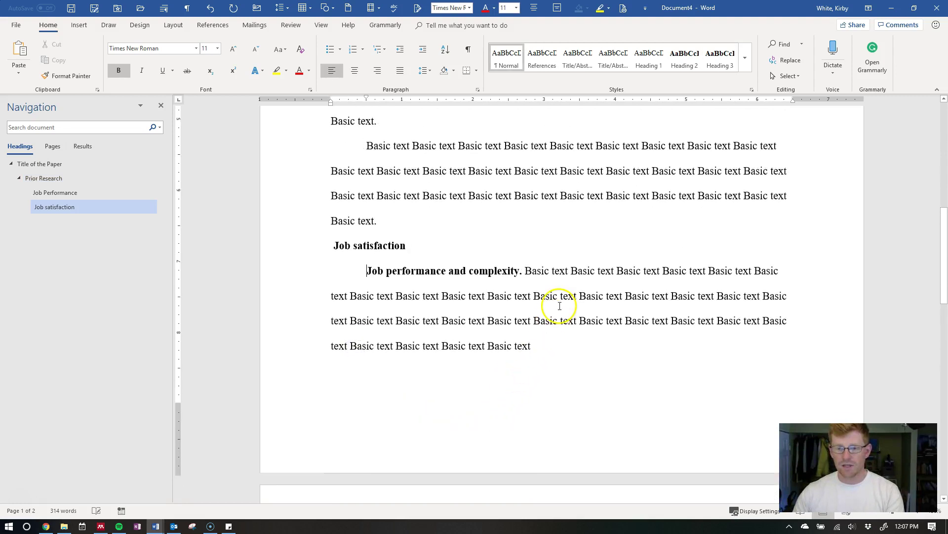
pyautogui.keyDown('shift'); pyautogui.click(551, 345); pyautogui.keyUp('shift')
pyautogui.press('BackSpace')
pyautogui.scroll(5, 554, 345)
pyautogui.scroll(-1, 416, 455)
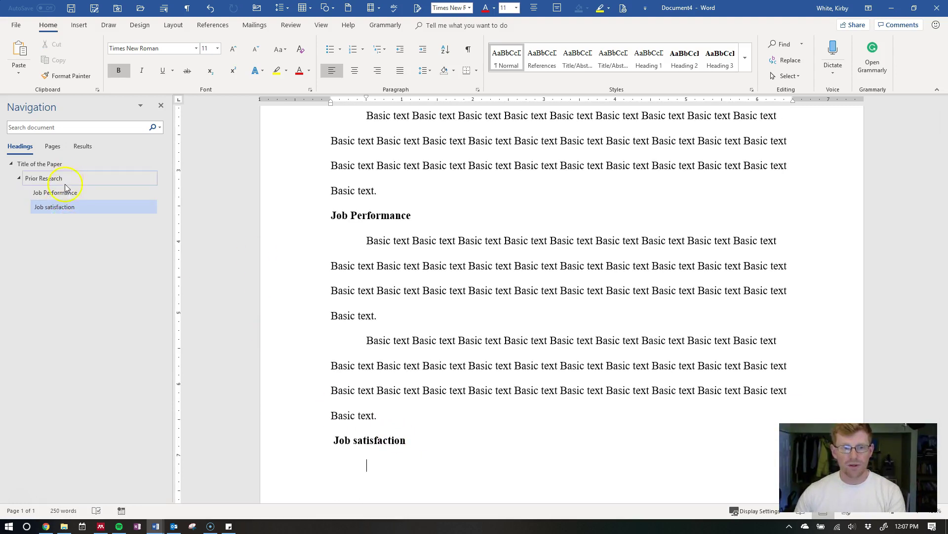
# - Add "Text" under Job satisfaction, followed by a "Discussion" heading in the Heading 2 style with "Text" beneath it
pyautogui.click(460, 441)
pyautogui.press('Return')
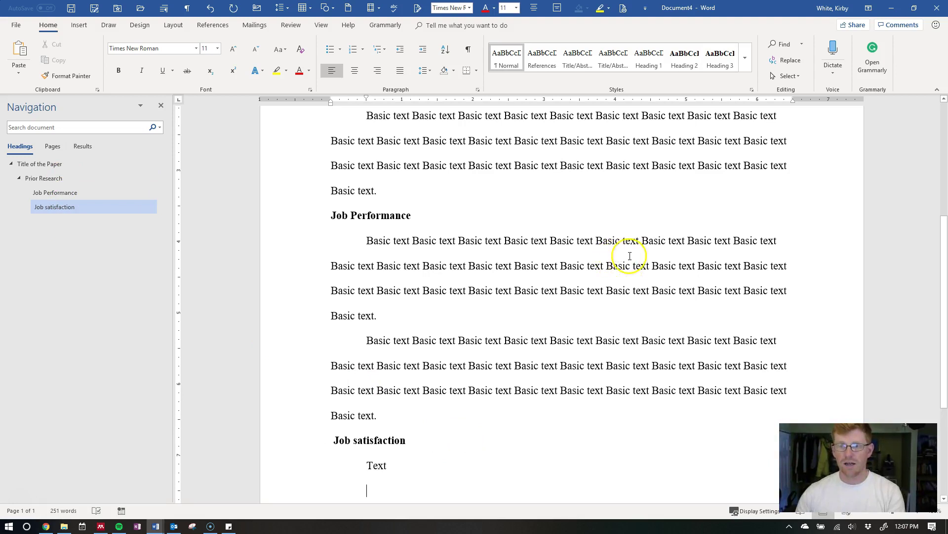
pyautogui.click(685, 57)
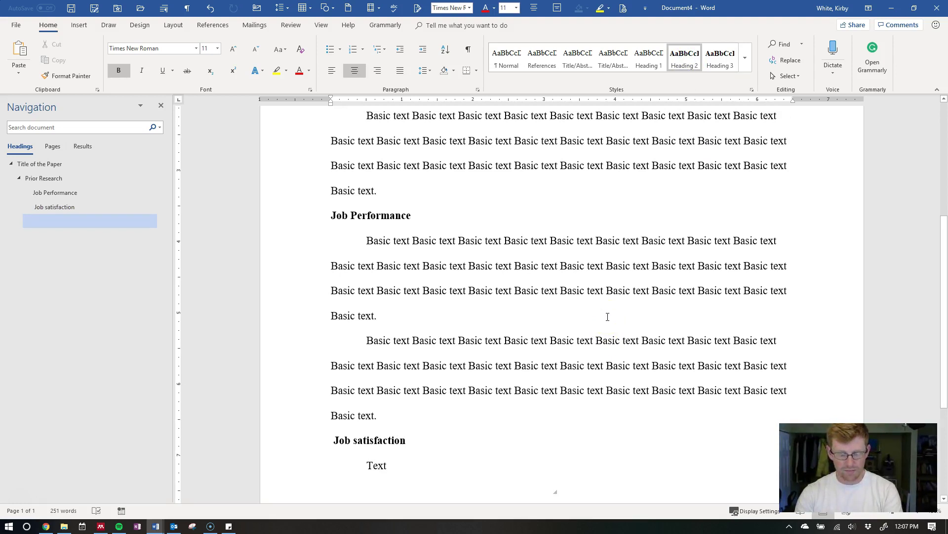
pyautogui.hotkey('ctrl', 'z')
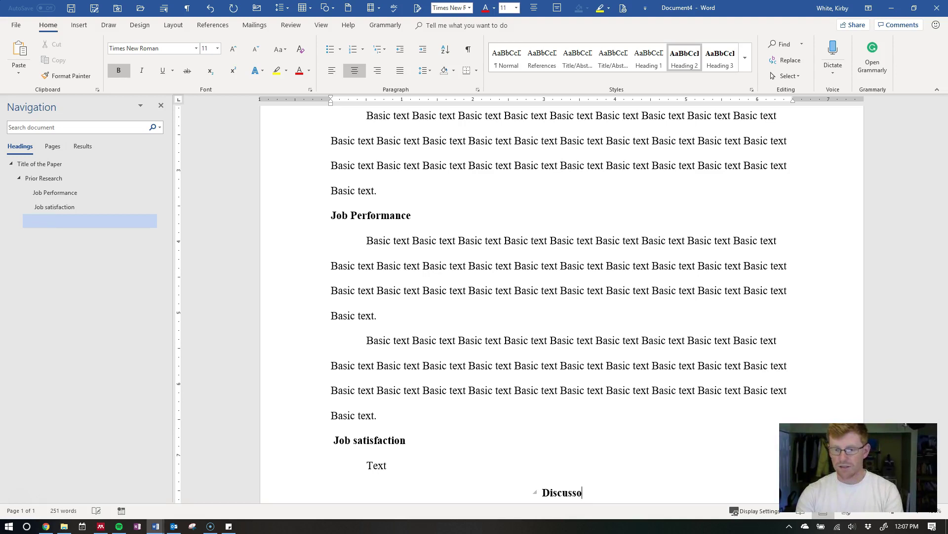
pyautogui.press('Return')
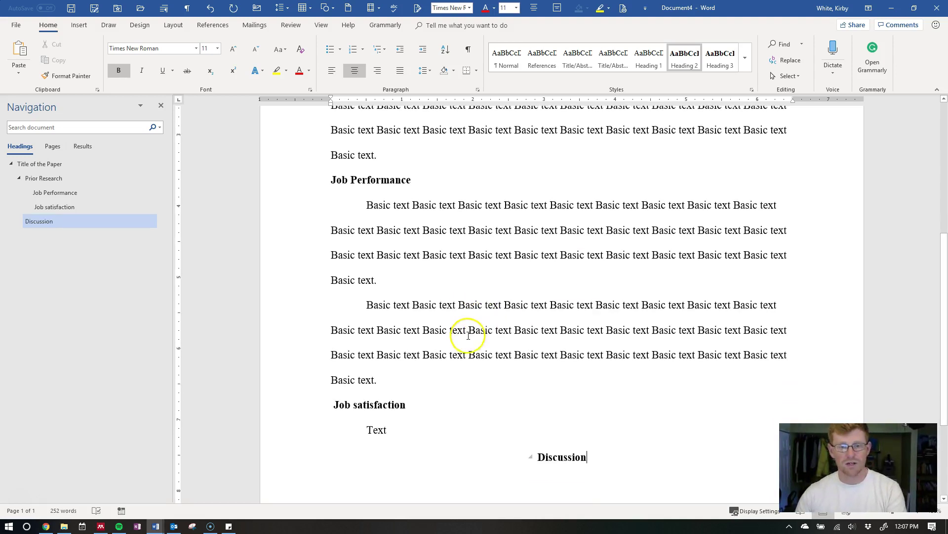
pyautogui.write('Text')
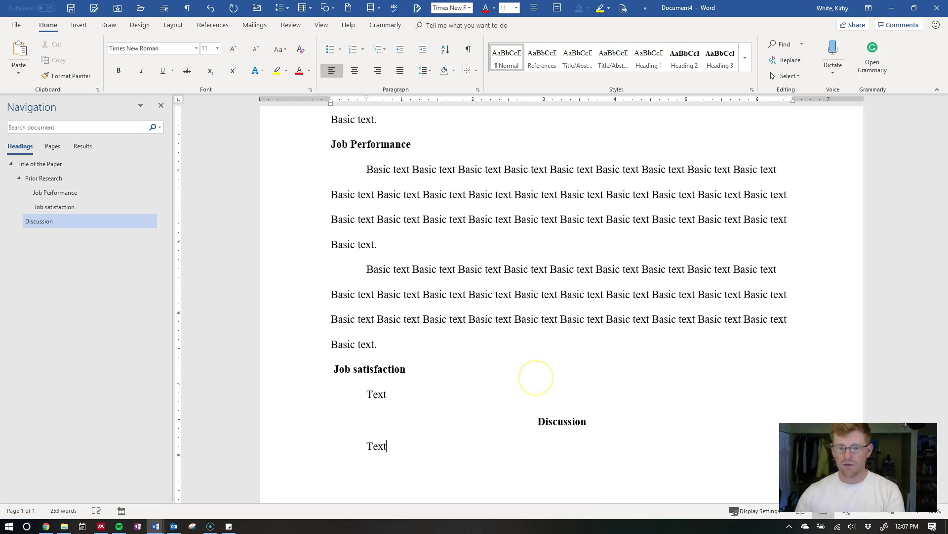
# - Add a "Sub-section" heading in the Heading 3 style below the Discussion text
pyautogui.click(685, 57)
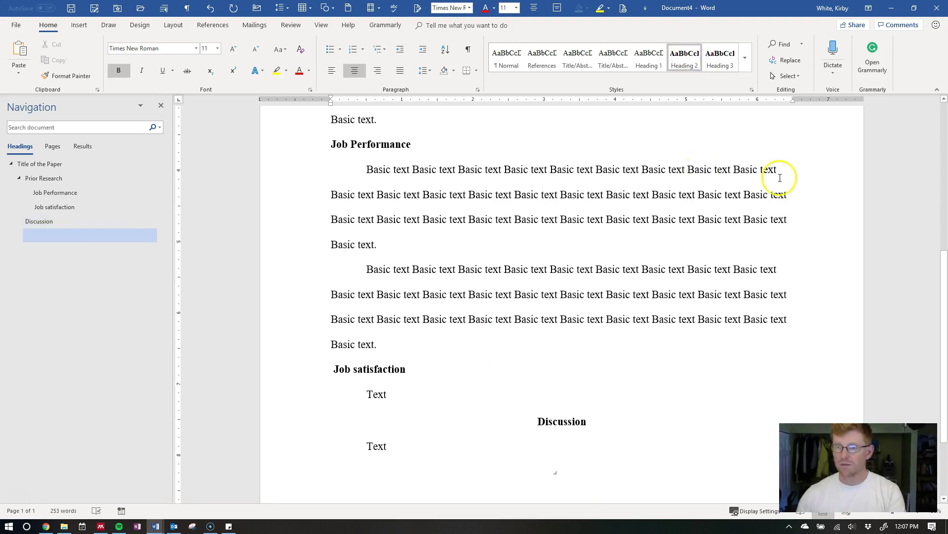
pyautogui.click(720, 56)
pyautogui.write('Se')
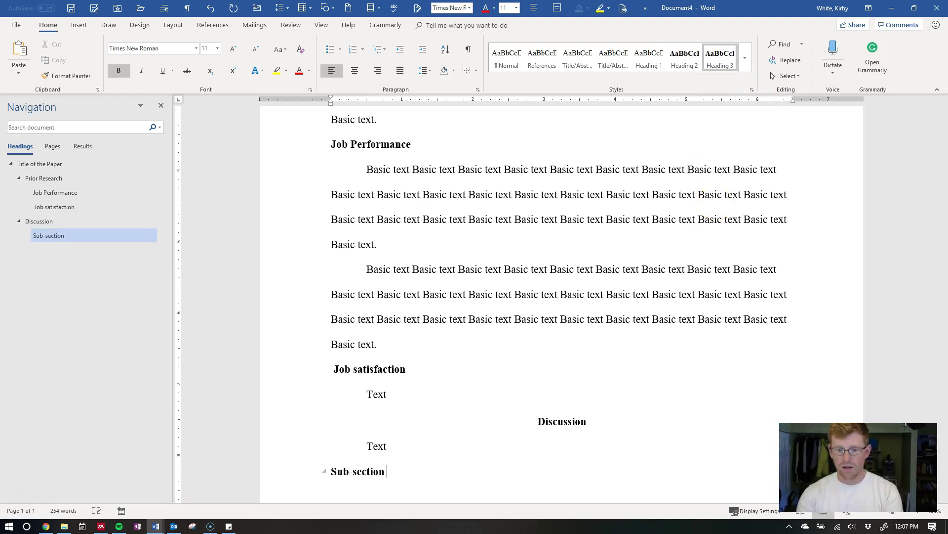
# - Complete the last heading as "Sub-section 1" and add a "Text" paragraph beneath it
pyautogui.write('ub-section 1')
pyautogui.press('Return')
pyautogui.write('Text')
pyautogui.press('Return')
# - Add a "Sub-Section 2" heading in the Heading 3 style with a "Text" paragraph beneath it
pyautogui.write('Sun')
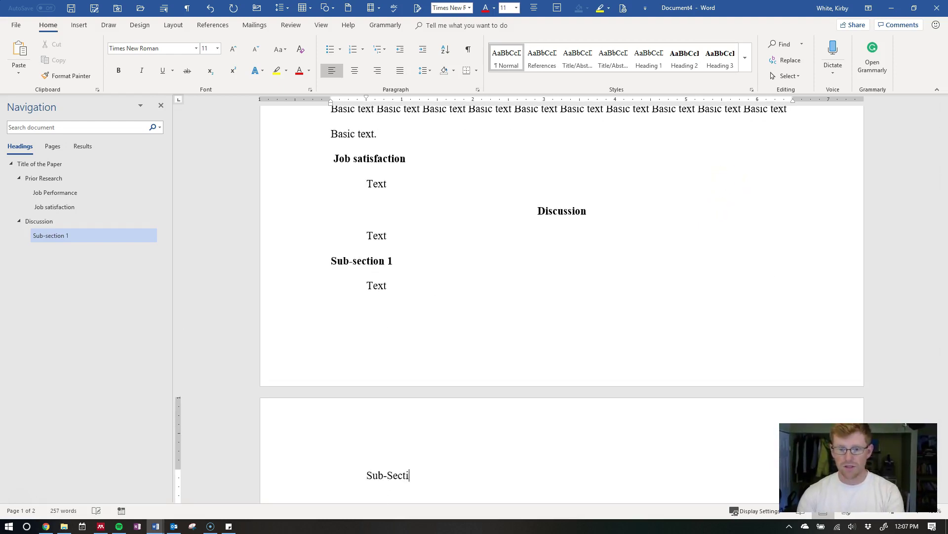
pyautogui.click(720, 57)
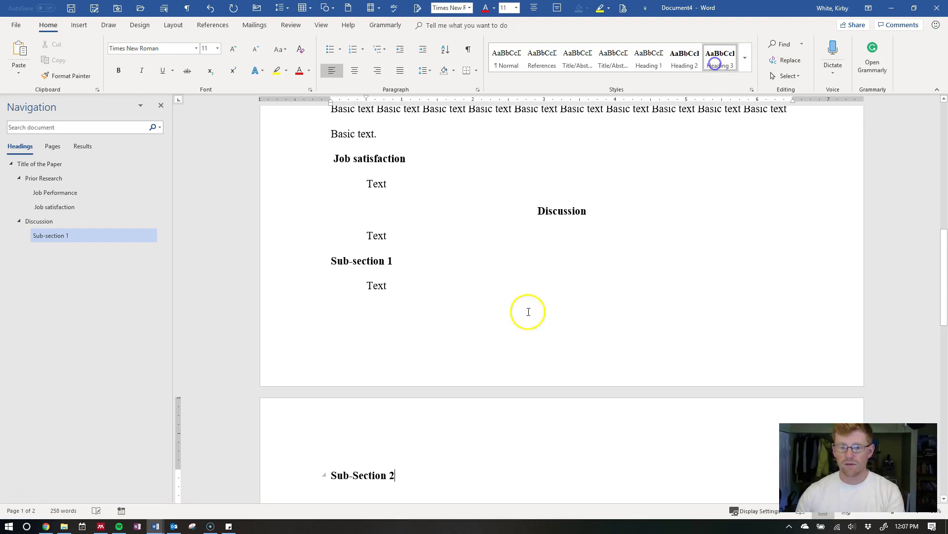
pyautogui.scroll(-1, 513, 346)
pyautogui.press('Return')
pyautogui.write('Test')
pyautogui.press('Return')
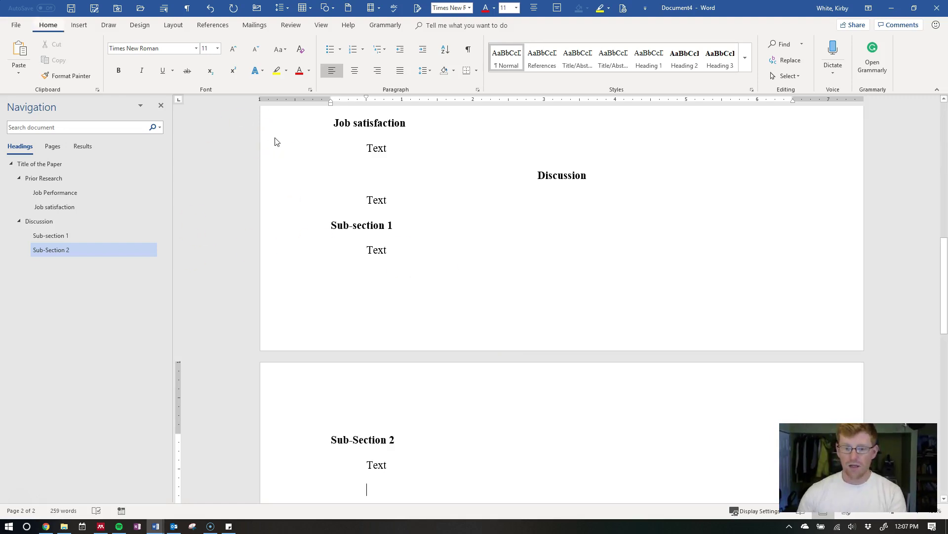
# - Insert a page break after the Sub-Section 2 text and add a "References" heading in the Heading 1 style
pyautogui.hotkey('alt', 'n')
pyautogui.press('b')
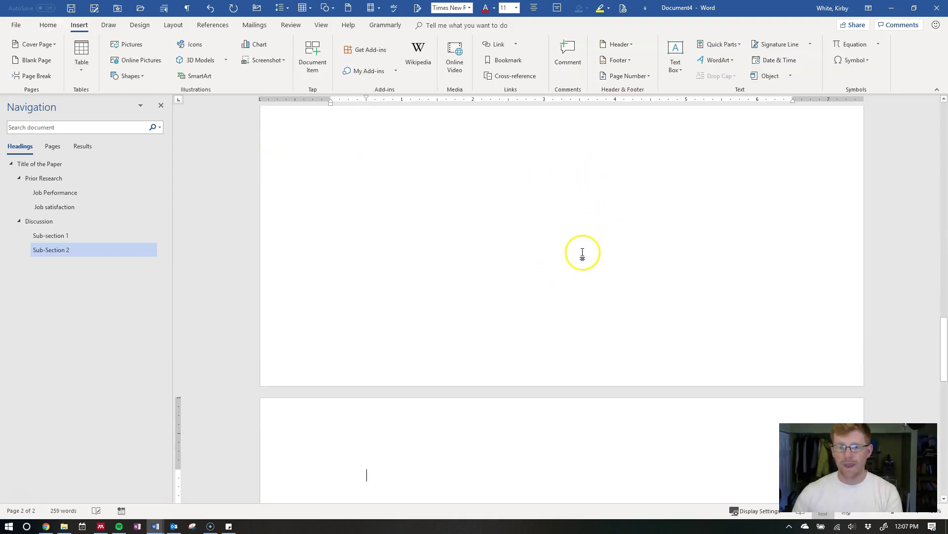
pyautogui.click(48, 25)
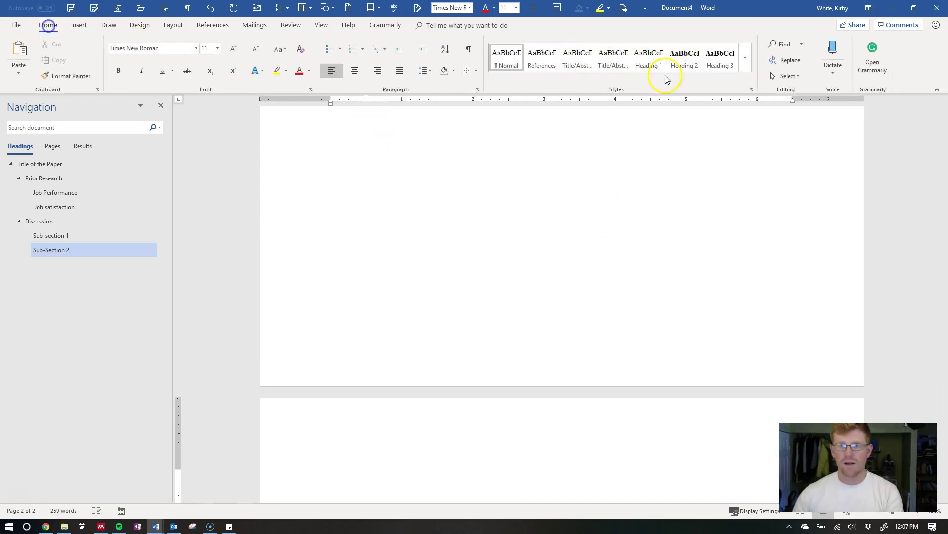
pyautogui.click(649, 58)
pyautogui.write('References')
pyautogui.press('Return')
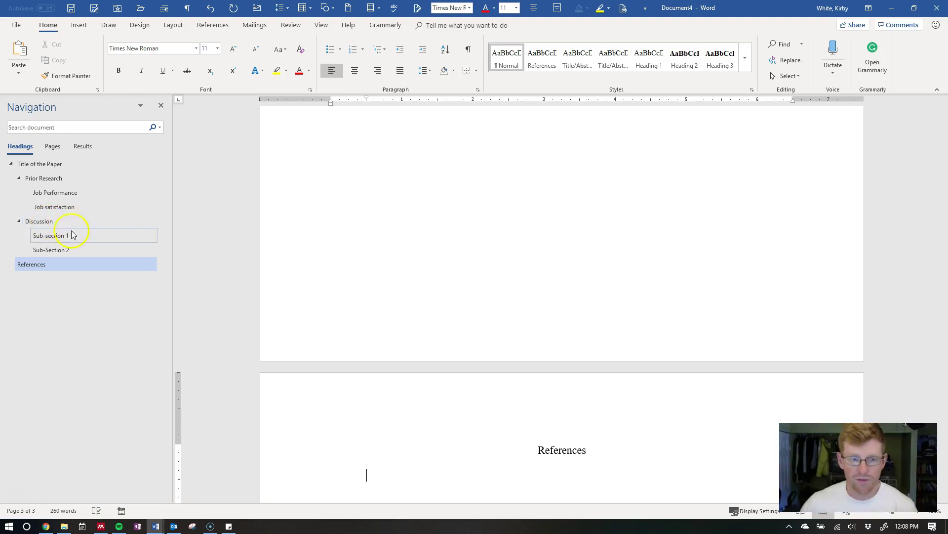
# - Jump through the paper's headings from the navigation outline, from Title of the Paper to Sub-Section 2, to review the structure
pyautogui.click(47, 167)
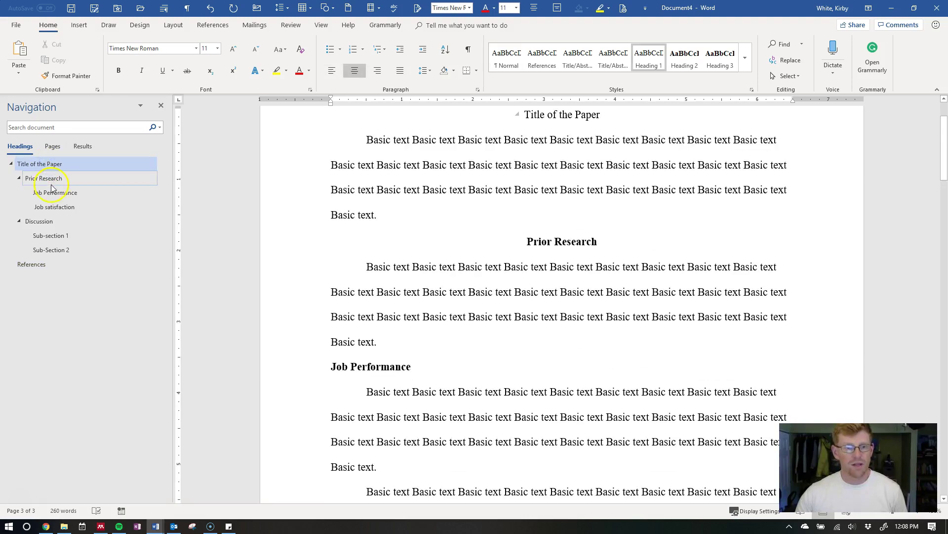
pyautogui.click(51, 180)
pyautogui.click(52, 193)
pyautogui.click(54, 207)
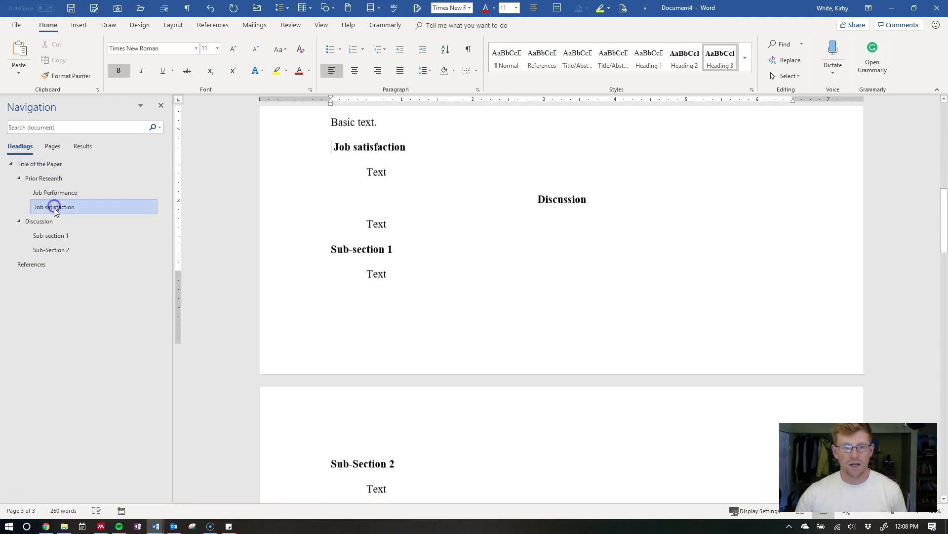
pyautogui.click(52, 221)
pyautogui.click(57, 235)
pyautogui.click(64, 249)
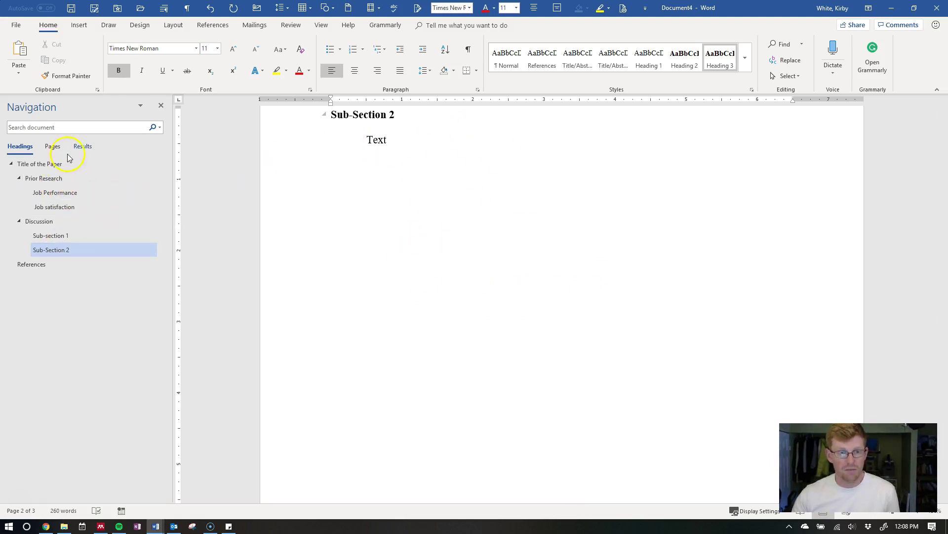
pyautogui.click(53, 180)
pyautogui.click(64, 193)
pyautogui.click(64, 207)
pyautogui.click(65, 235)
pyautogui.click(64, 248)
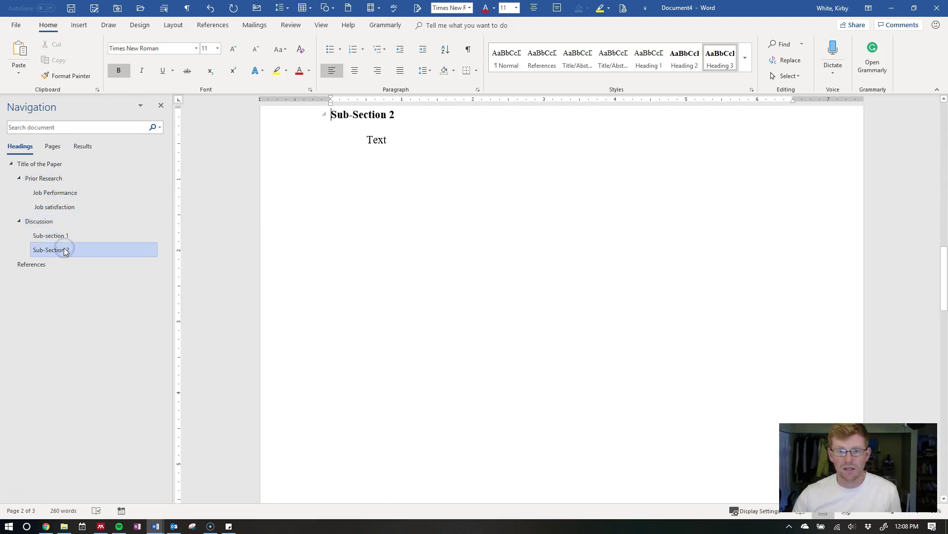
# - Collapse the body text under the Job Performance heading in the document
pyautogui.click(57, 179)
pyautogui.scroll(2, 557, 200)
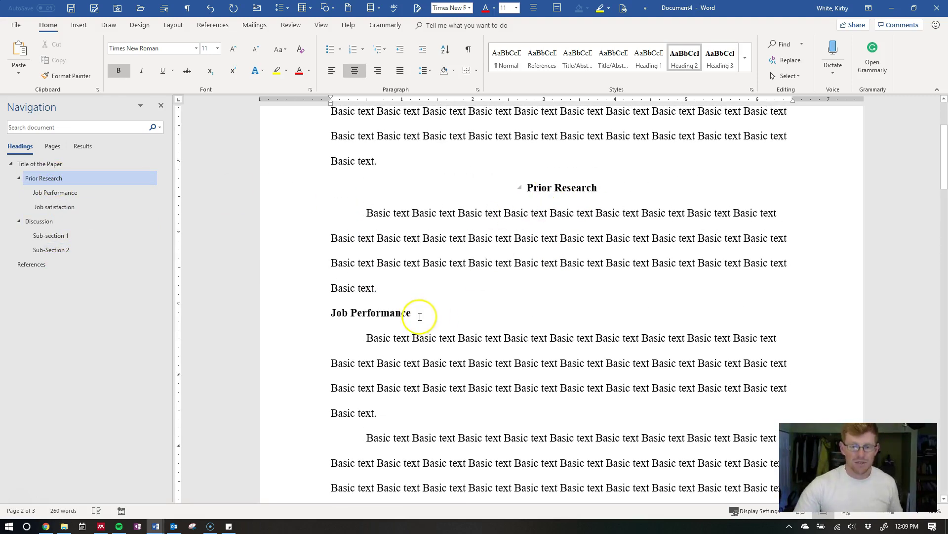
pyautogui.scroll(-5, 417, 316)
pyautogui.click(346, 207)
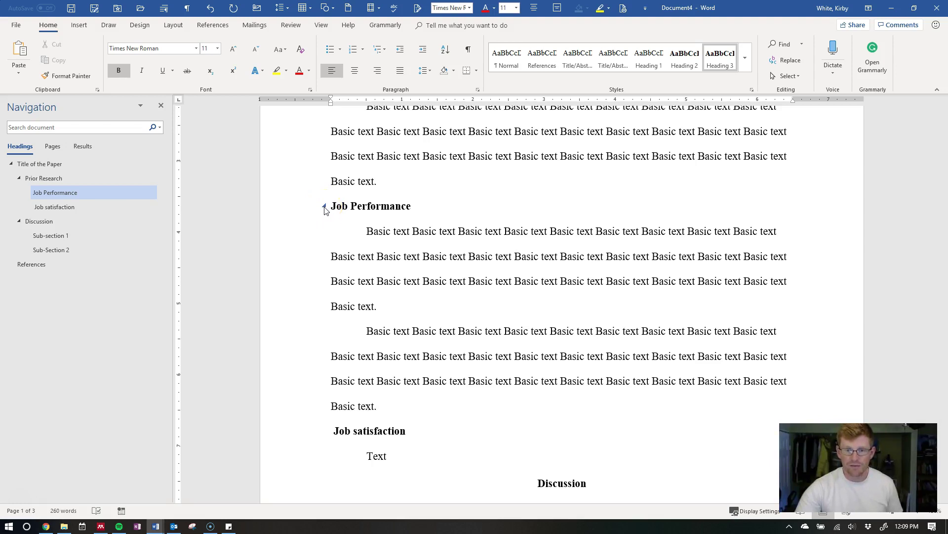
pyautogui.moveTo(364, 230); pyautogui.dragTo(431, 408)
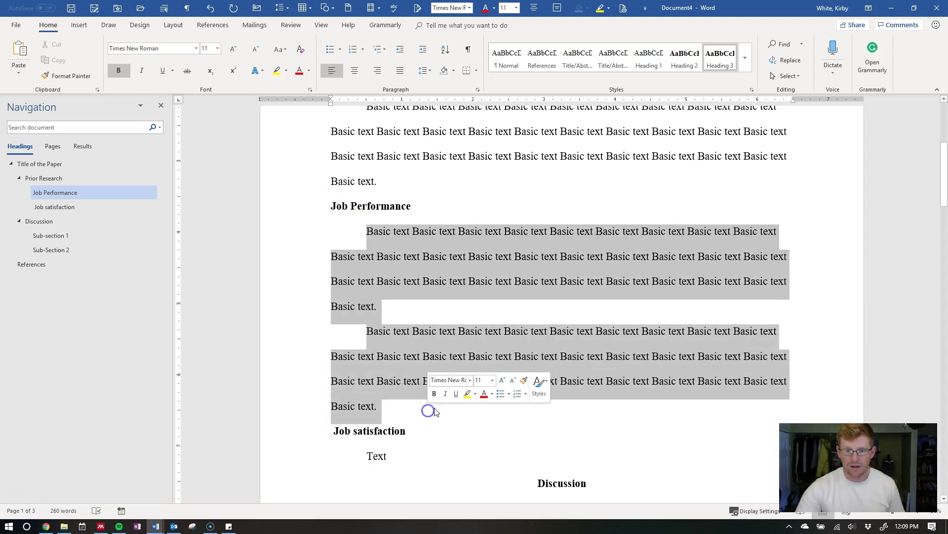
pyautogui.click(388, 392)
pyautogui.click(339, 206)
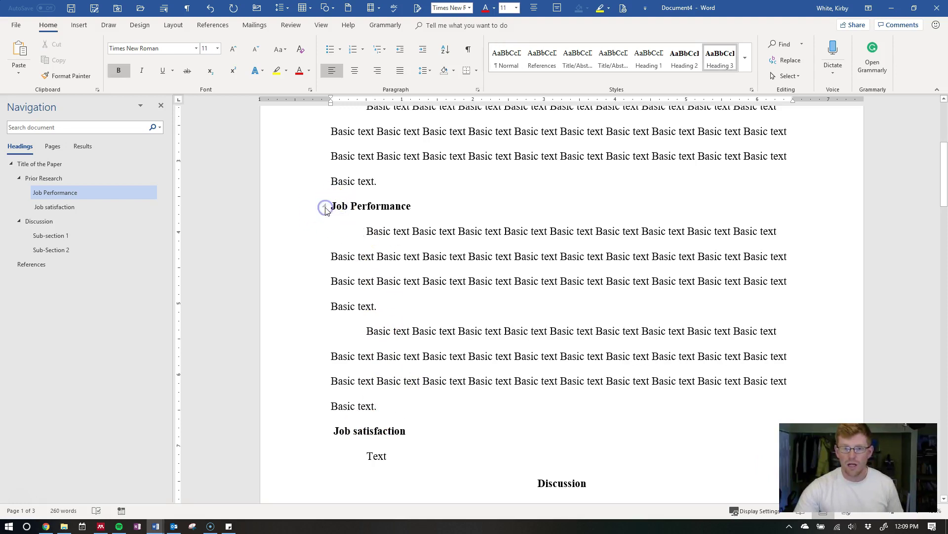
pyautogui.click(325, 207)
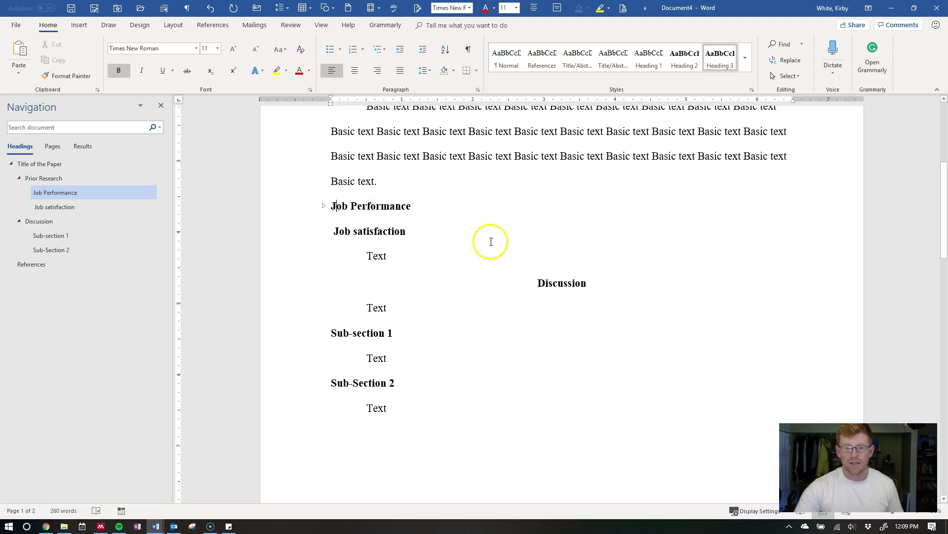
# - Collapse everything under the Title of the Paper heading and place the cursor in the References heading
pyautogui.scroll(3, 544, 212)
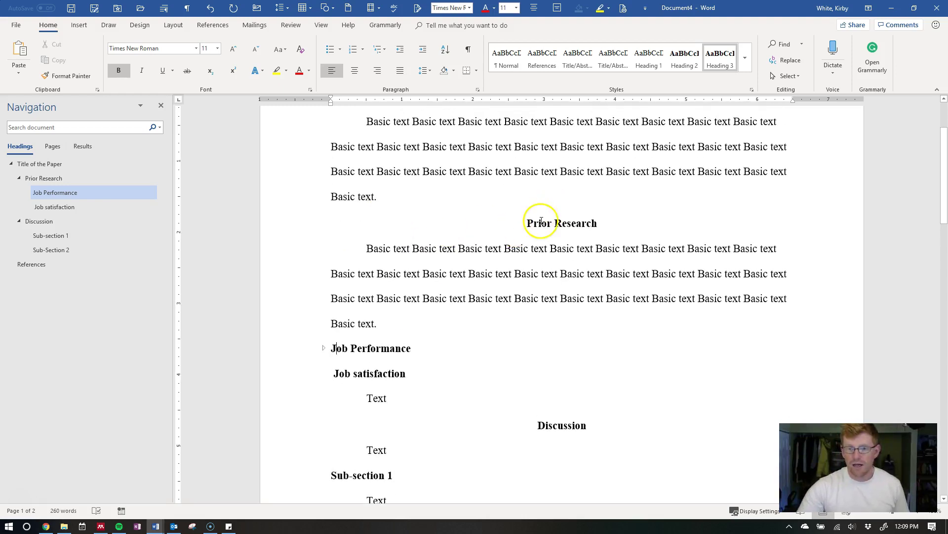
pyautogui.click(541, 223)
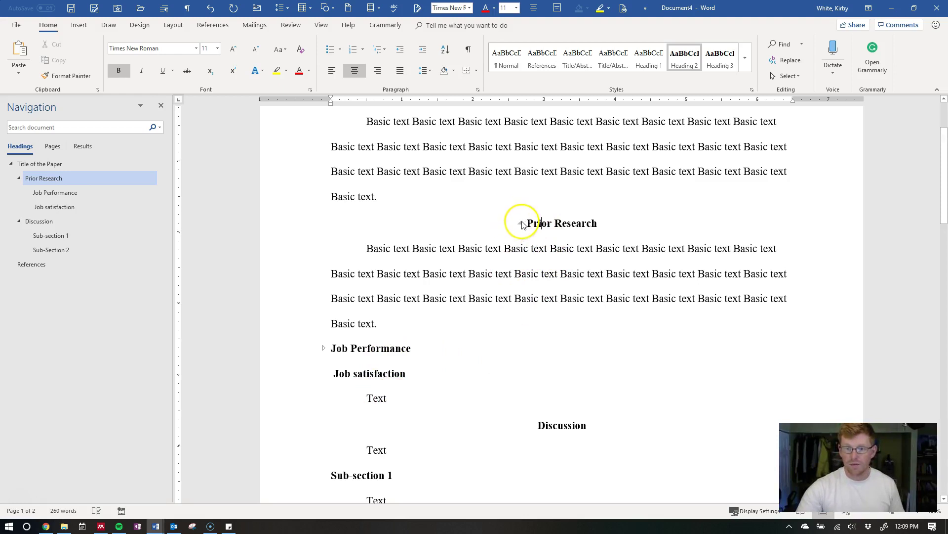
pyautogui.scroll(-2, 535, 274)
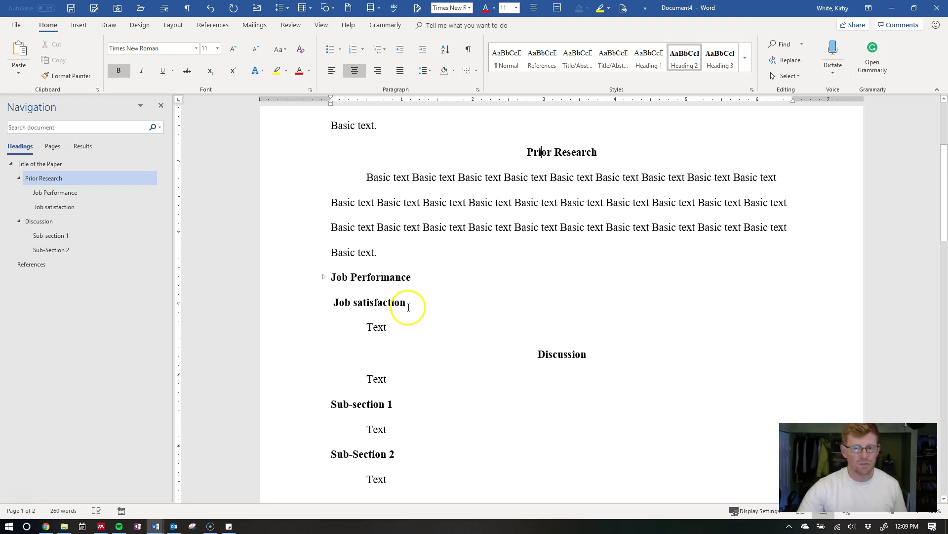
pyautogui.scroll(-2, 487, 360)
pyautogui.scroll(3, 488, 362)
pyautogui.scroll(4, 533, 188)
pyautogui.scroll(1, 531, 288)
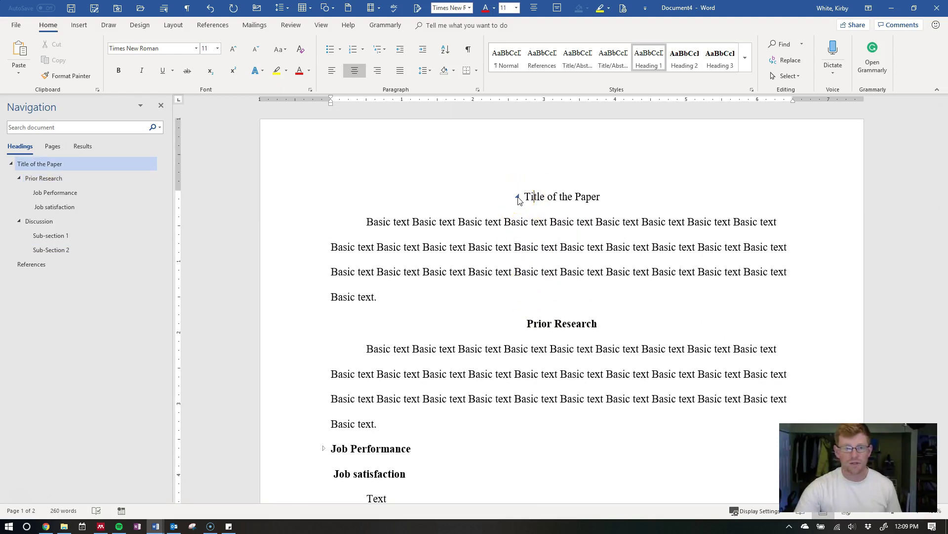
pyautogui.click(518, 197)
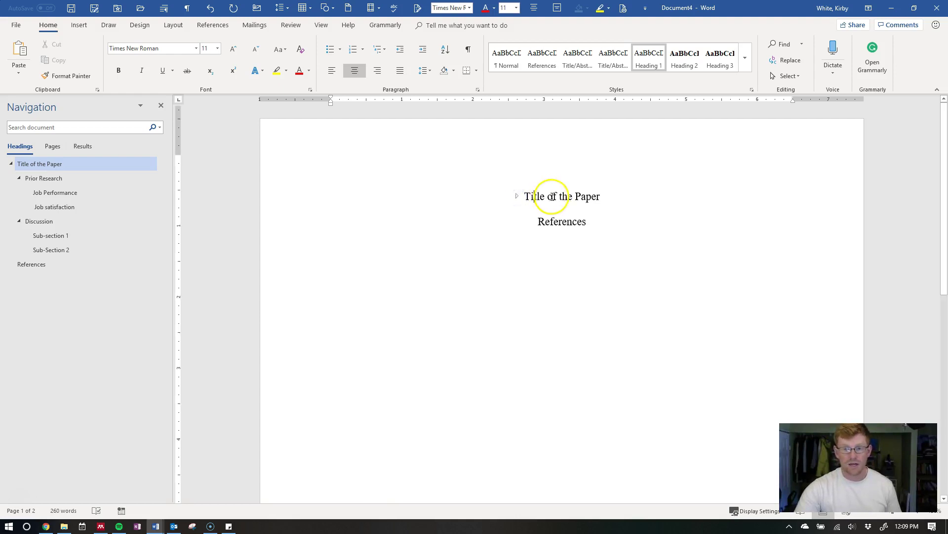
pyautogui.scroll(-1, 568, 173)
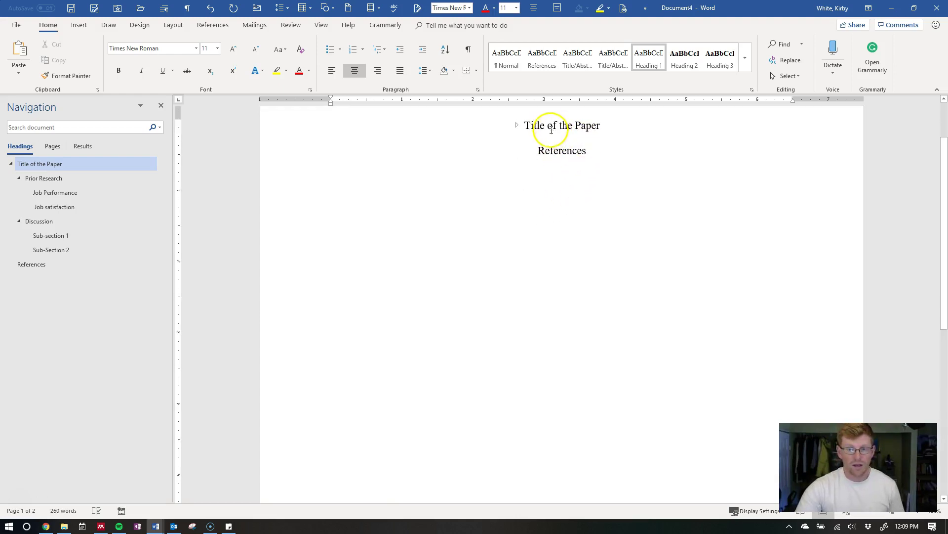
pyautogui.click(559, 150)
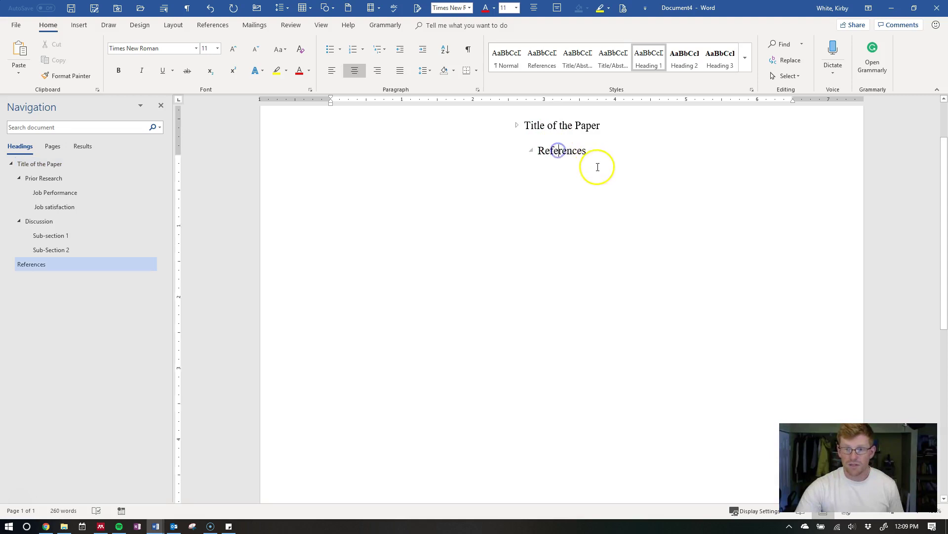
# - Expand the collapsed content under the "Title of the Paper" heading
pyautogui.scroll(1, 597, 167)
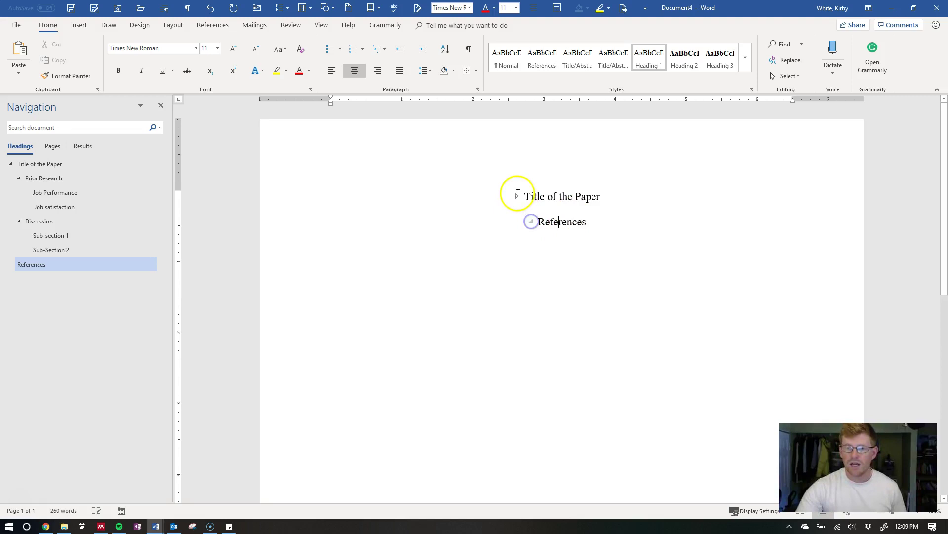
pyautogui.click(517, 196)
pyautogui.scroll(-3, 528, 212)
# - Collapse the content under the Prior Research and Discussion headings
pyautogui.click(521, 220)
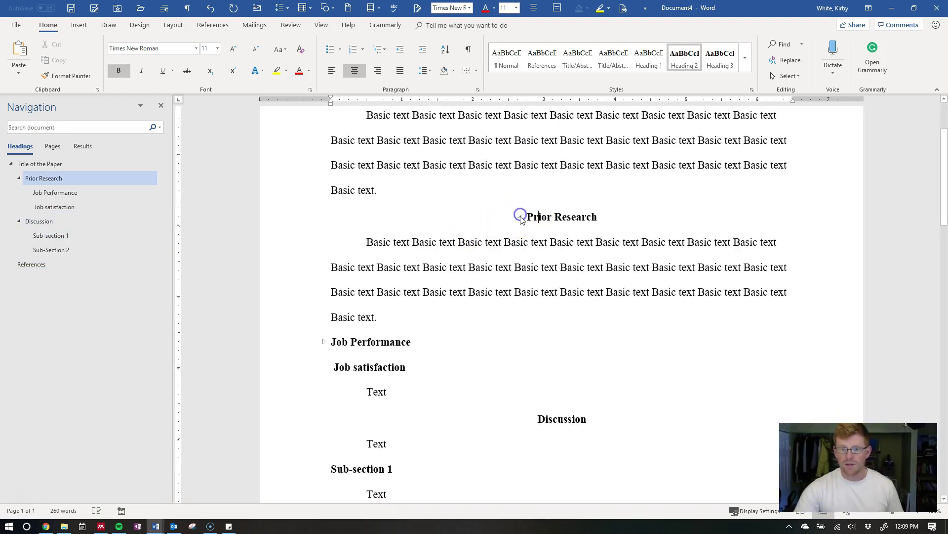
pyautogui.click(519, 217)
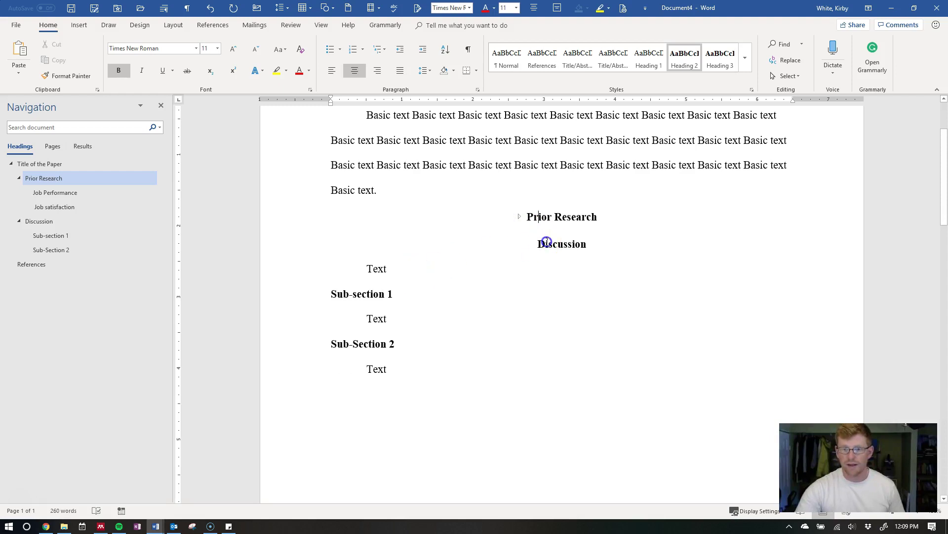
pyautogui.click(546, 242)
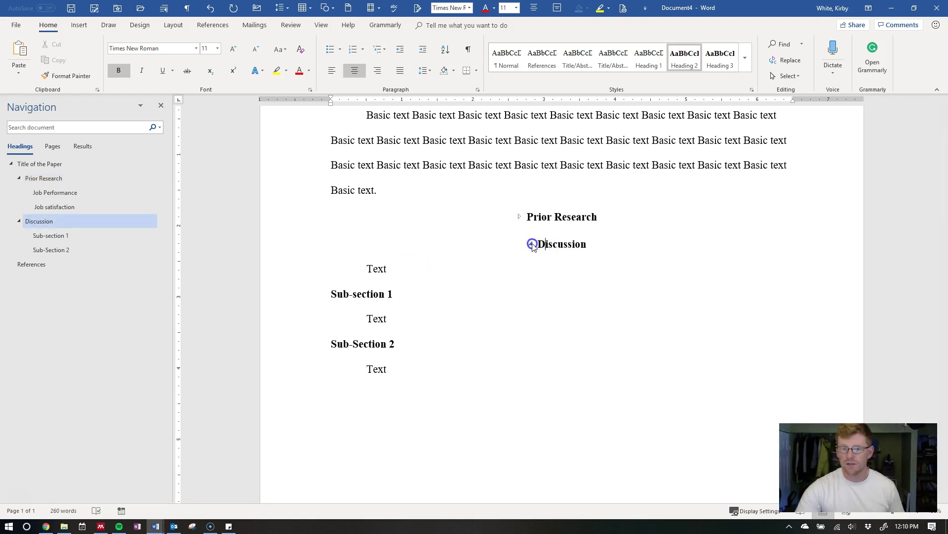
pyautogui.click(532, 244)
pyautogui.scroll(4, 576, 242)
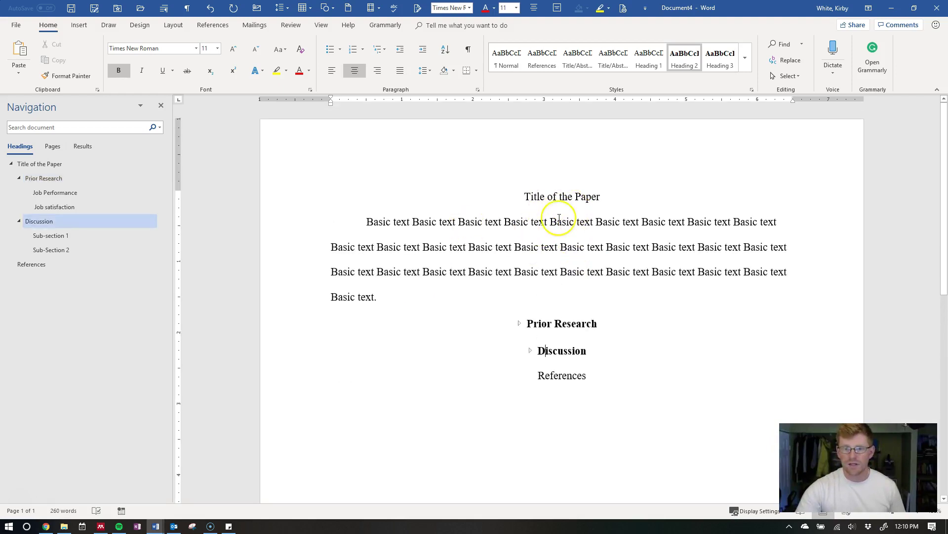
# - Expand the Discussion, Prior Research and Job Performance headings so their body text is displayed
pyautogui.scroll(-2, 558, 324)
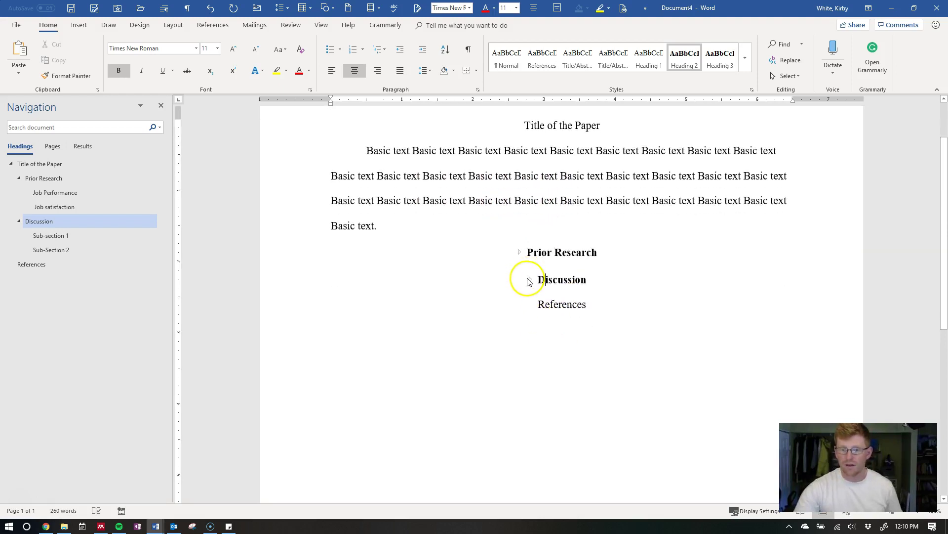
pyautogui.click(531, 280)
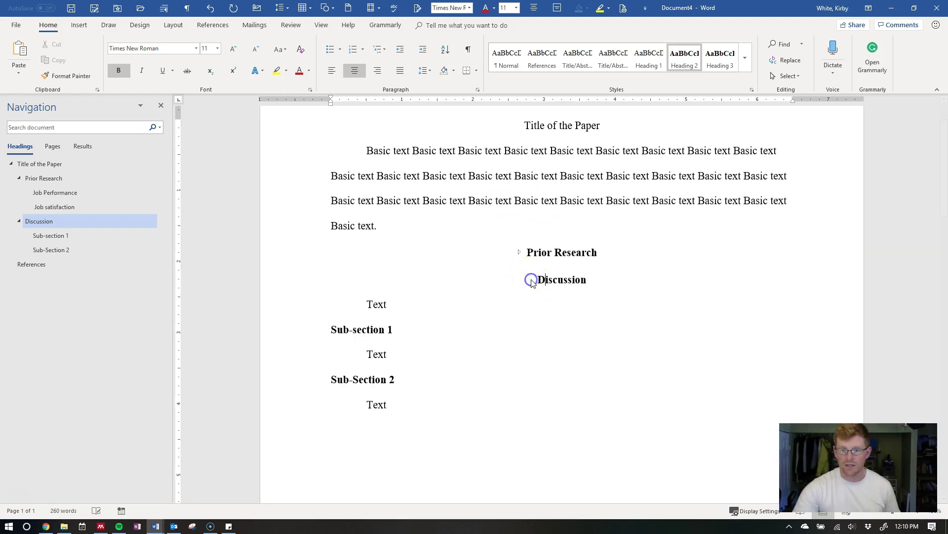
pyautogui.click(519, 253)
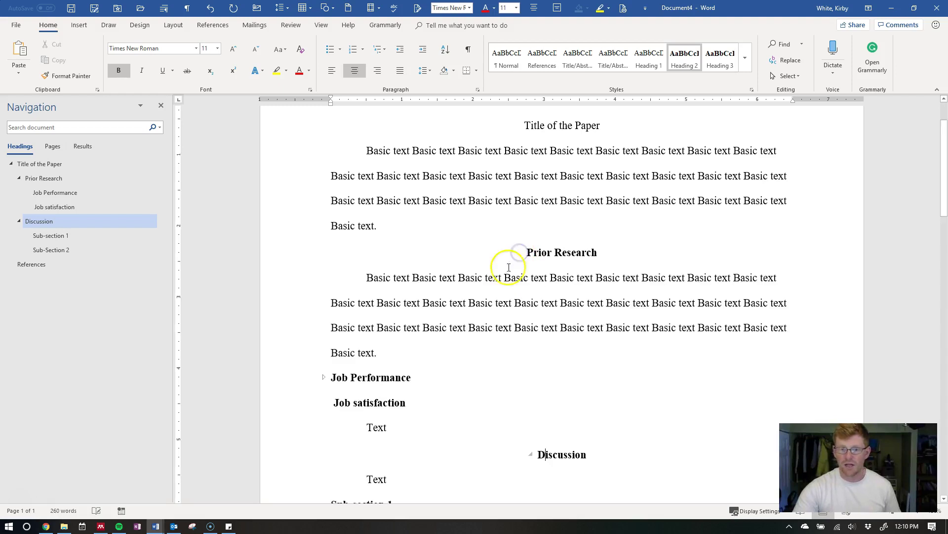
pyautogui.scroll(-2, 508, 269)
pyautogui.click(322, 308)
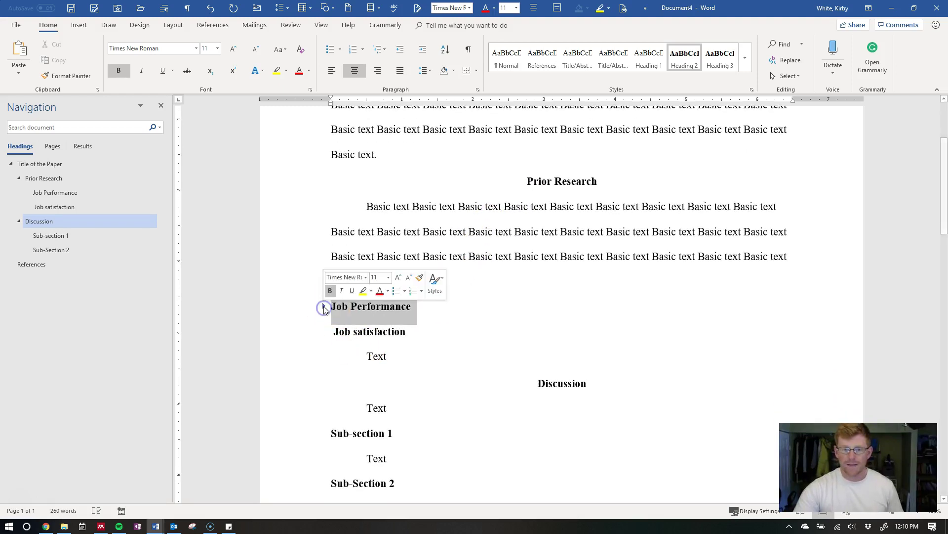
pyautogui.scroll(-4, 368, 341)
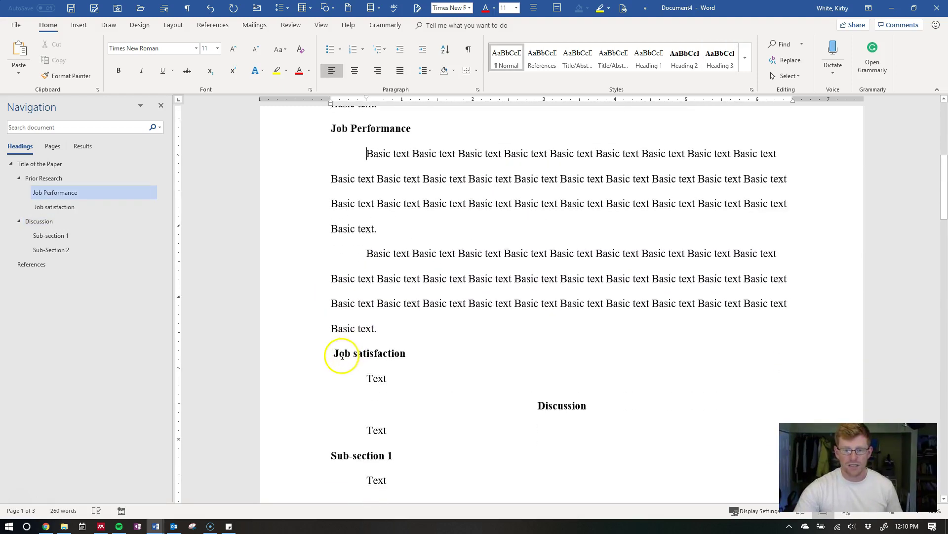
pyautogui.click(340, 354)
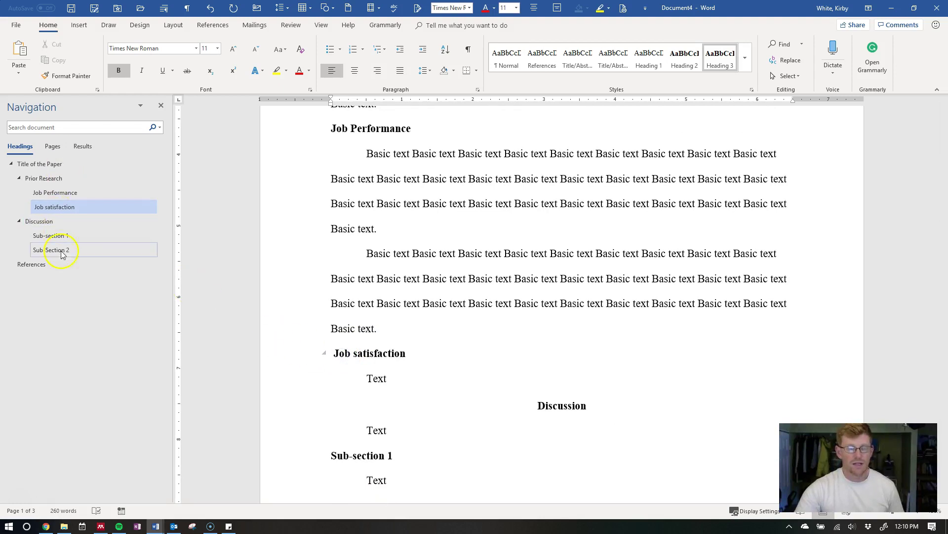
# - Insert a blank page at the start of the document, before the "Title of the Paper" heading
pyautogui.scroll(2, 553, 245)
pyautogui.scroll(6, 632, 303)
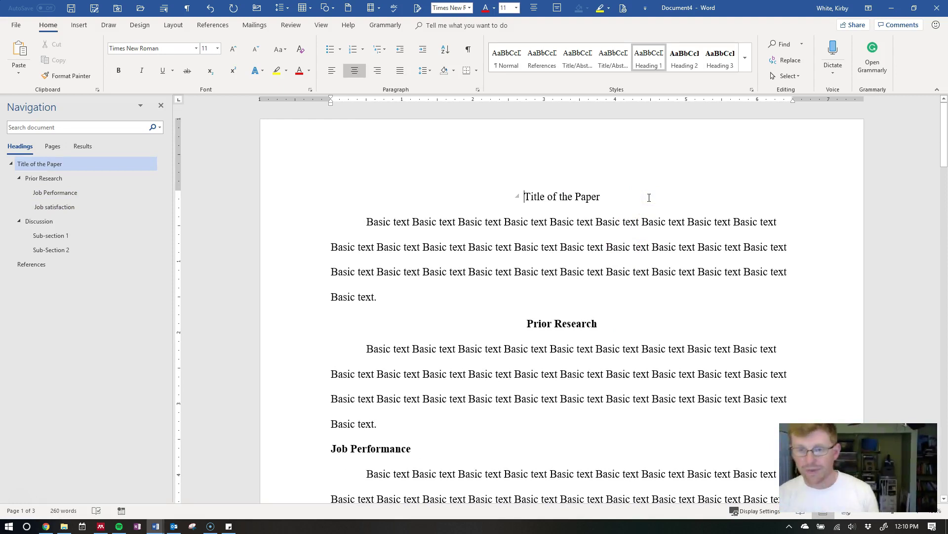
pyautogui.hotkey('alt', 'n')
pyautogui.press('n')
pyautogui.press('p')
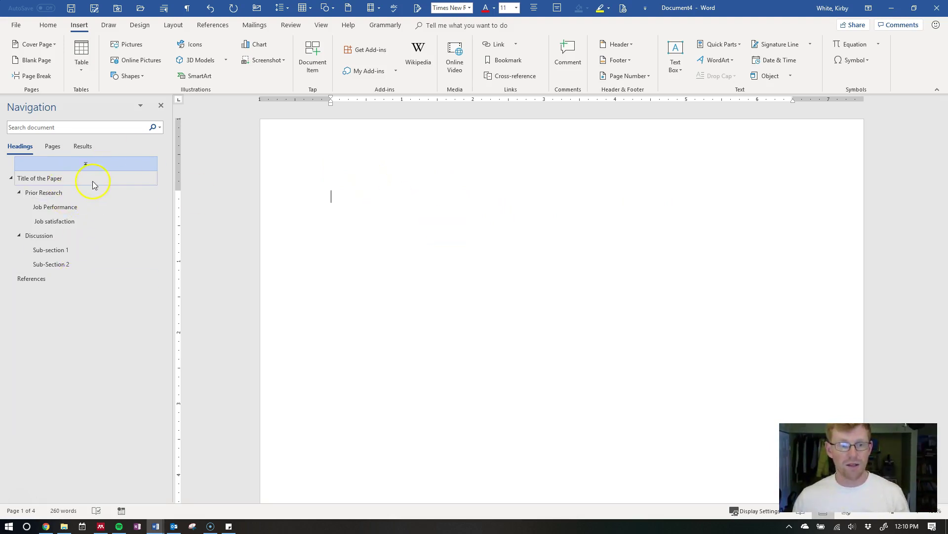
# - Insert a table of contents on the blank first page using the built-in Automatic Table 1 design
pyautogui.click(218, 26)
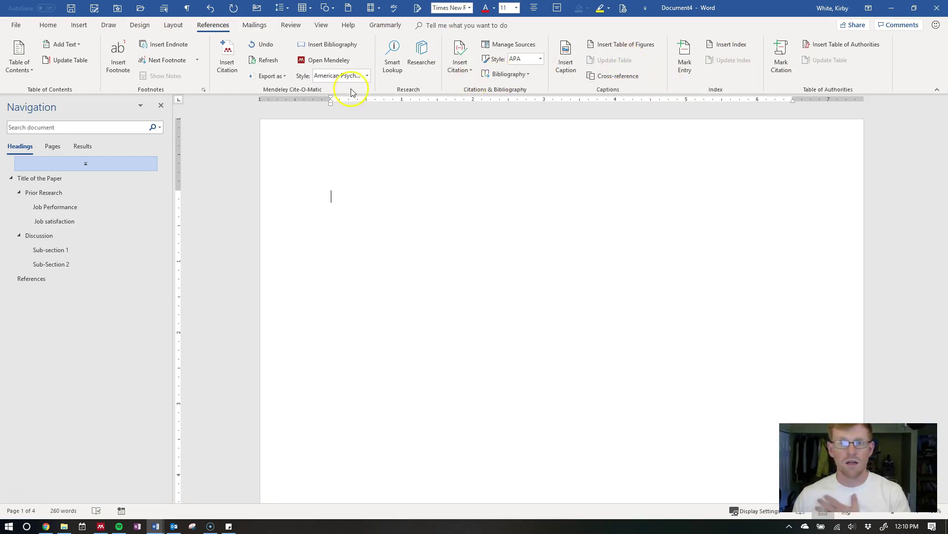
pyautogui.click(30, 74)
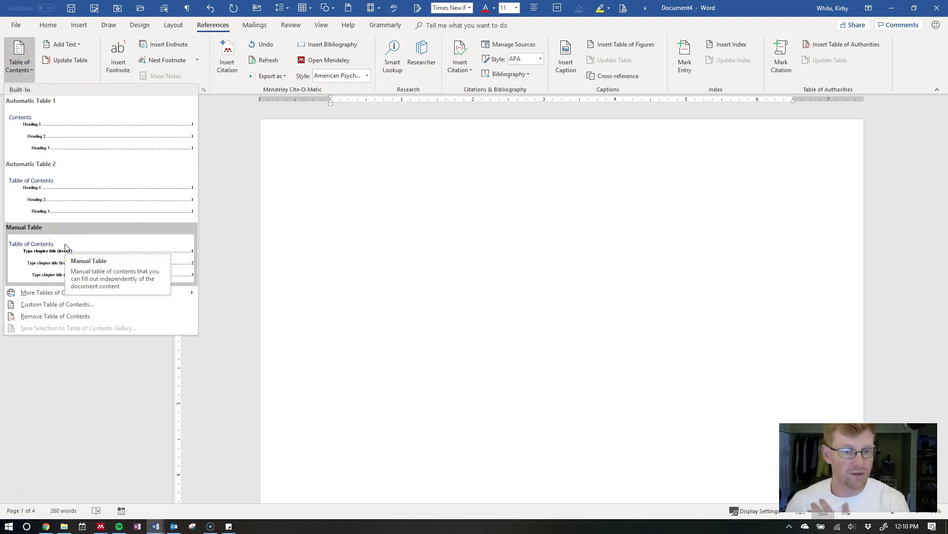
pyautogui.click(94, 135)
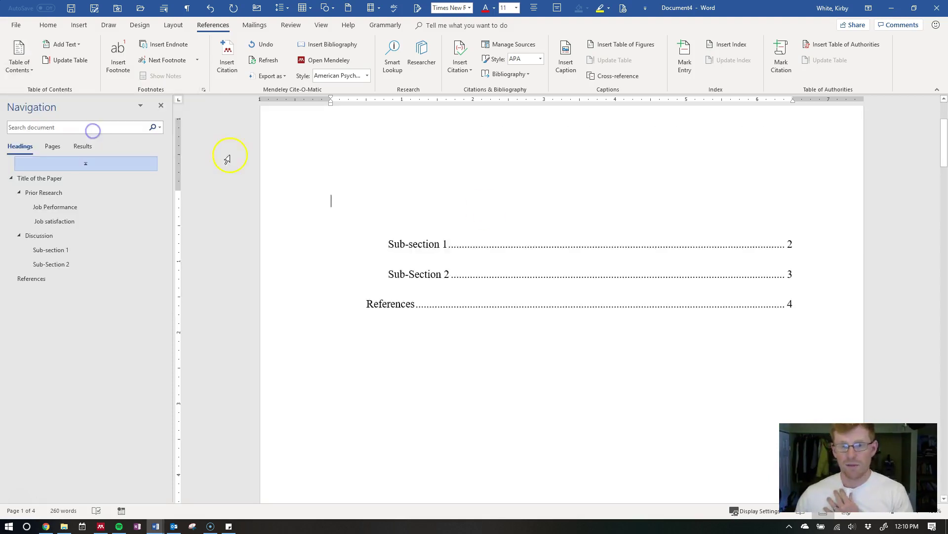
# - Examine the heading levels and page numbers listed in the table of contents, and select its block to see the update option
pyautogui.scroll(5, 594, 224)
pyautogui.scroll(-1, 582, 281)
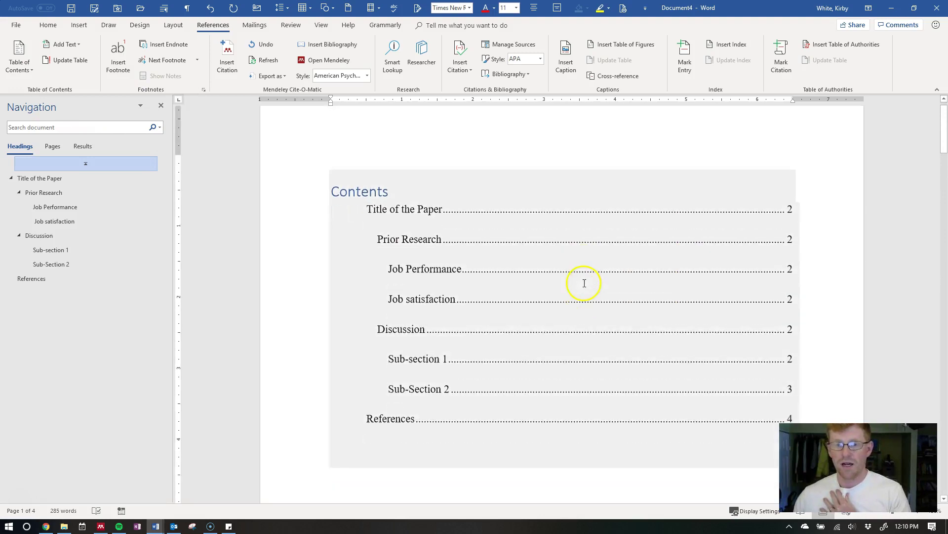
pyautogui.scroll(-1, 635, 233)
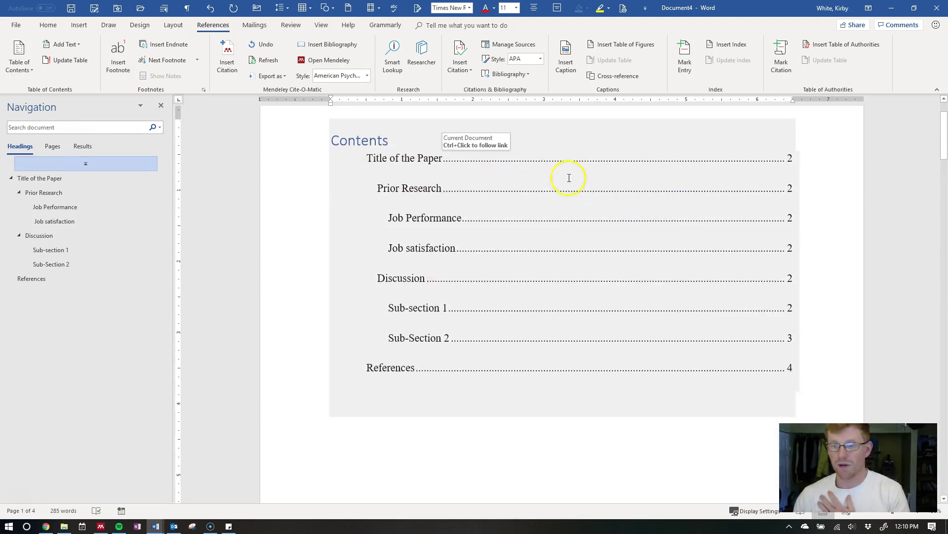
pyautogui.scroll(1, 632, 198)
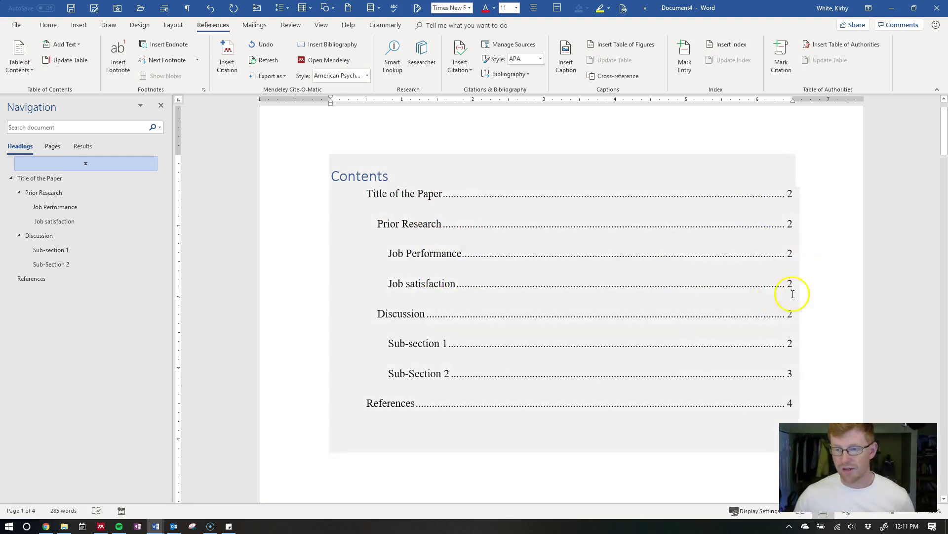
pyautogui.click(406, 183)
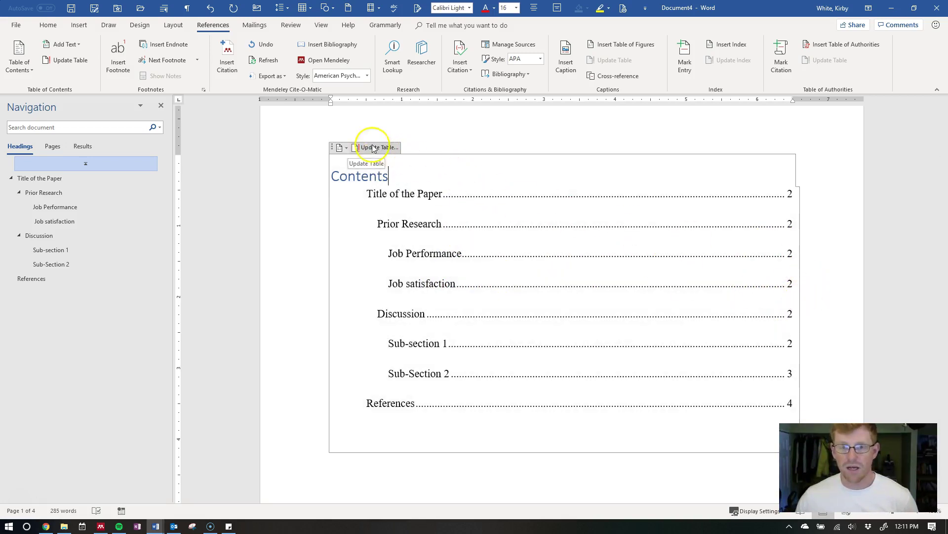
pyautogui.scroll(-3, 627, 286)
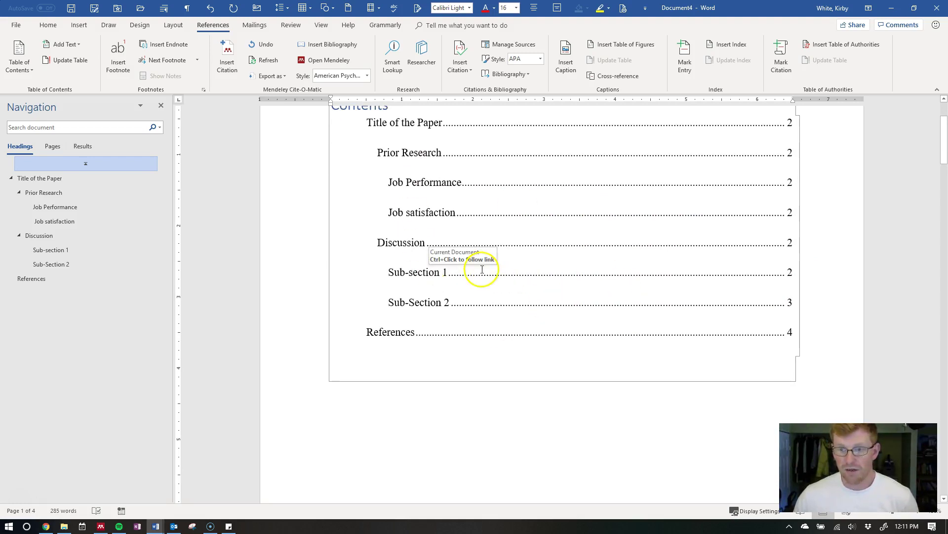
pyautogui.scroll(3, 630, 278)
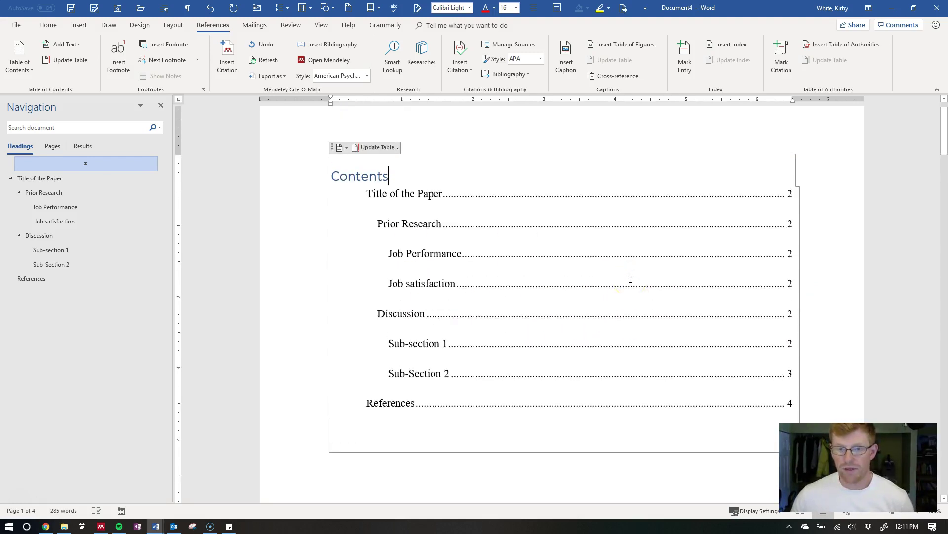
pyautogui.scroll(-1, 631, 278)
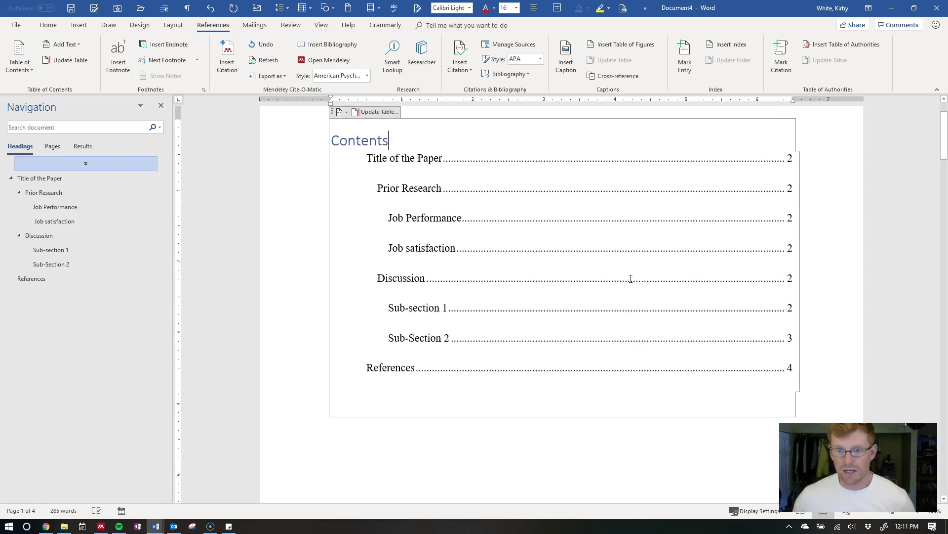
pyautogui.scroll(1, 630, 279)
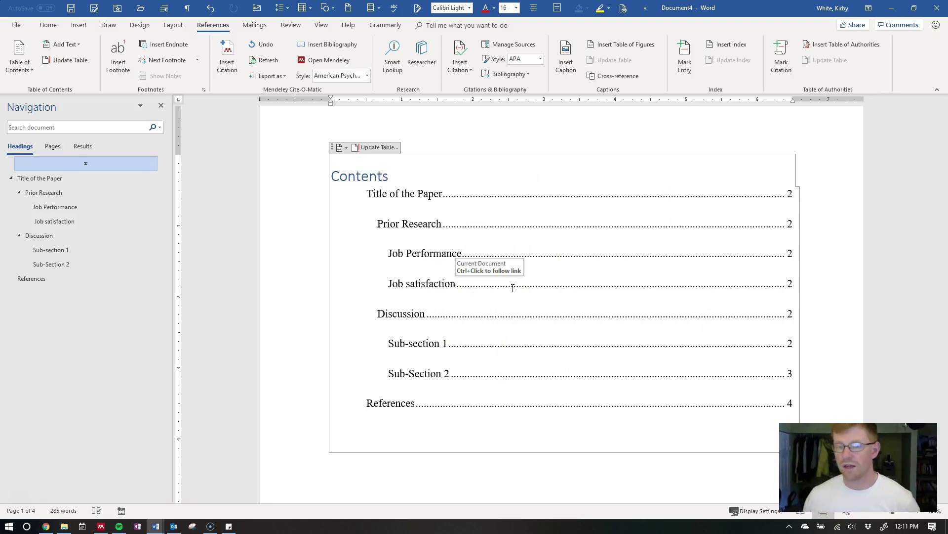
pyautogui.scroll(-2, 462, 194)
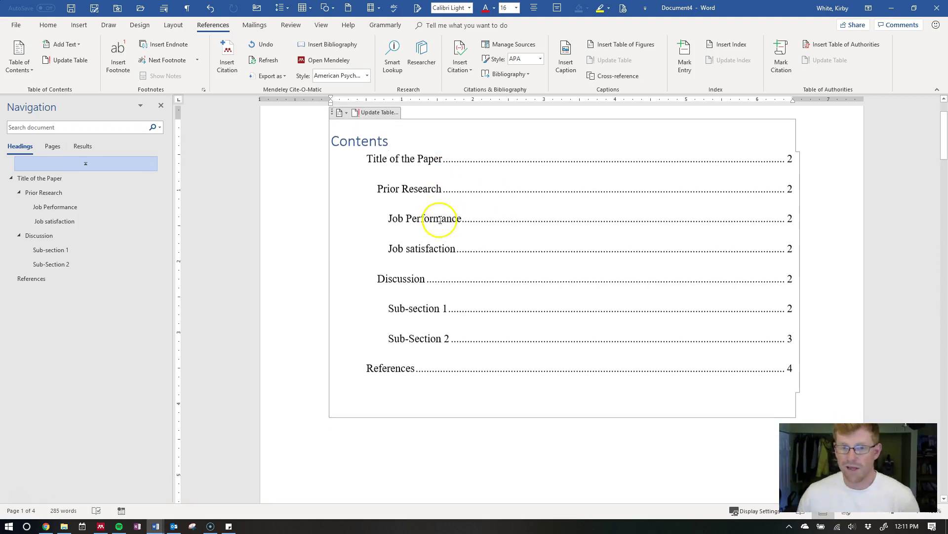
pyautogui.scroll(2, 539, 271)
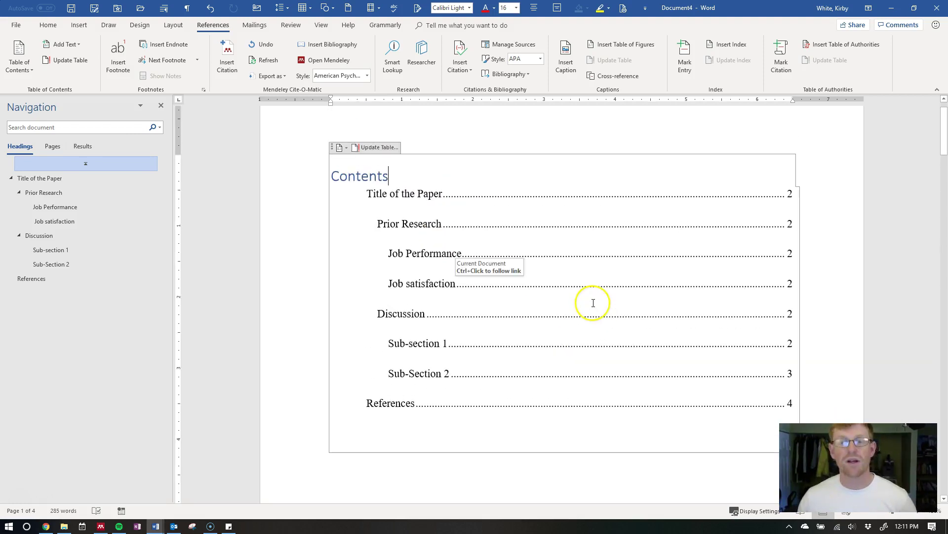
pyautogui.scroll(-2, 847, 255)
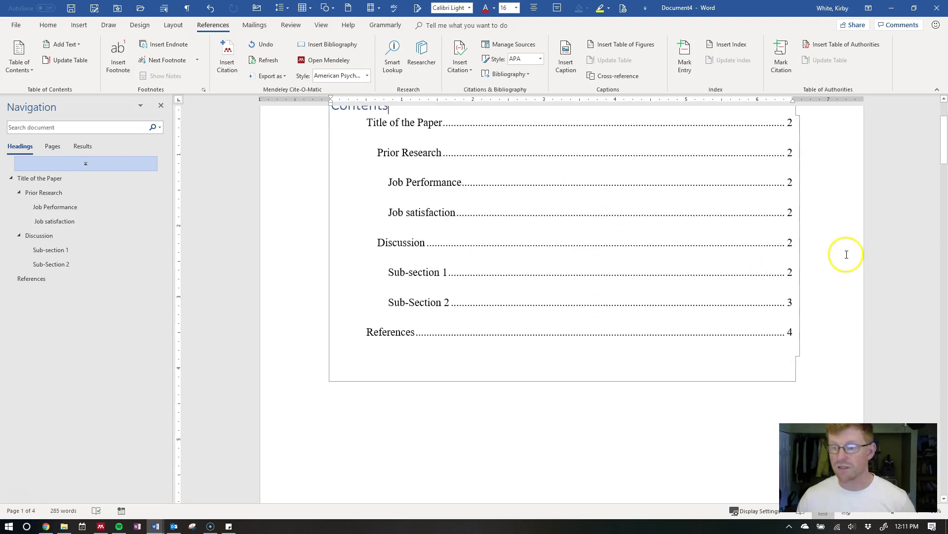
# - Check the styles applied to the Prior Research heading, the first body paragraph and the paper's title on the second page
pyautogui.moveTo(945, 159); pyautogui.dragTo(944, 249)
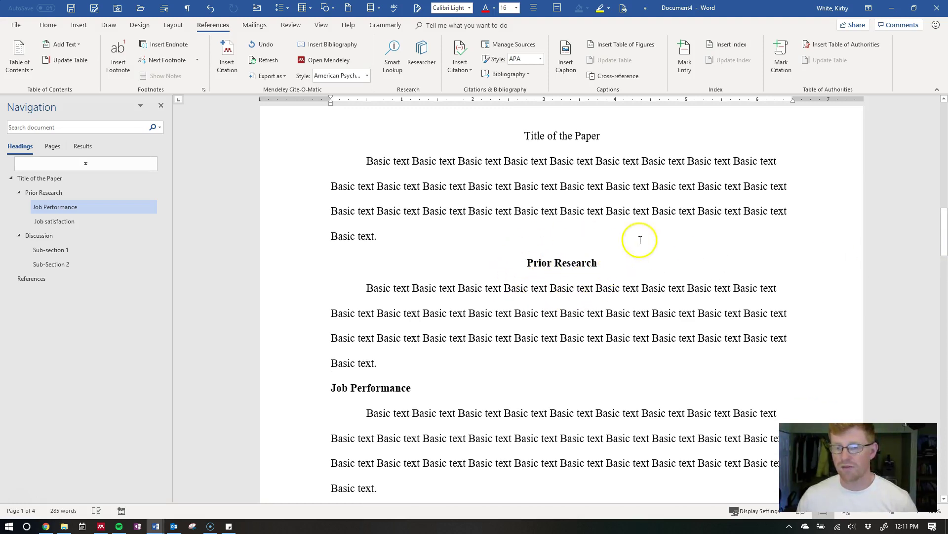
pyautogui.scroll(2, 664, 270)
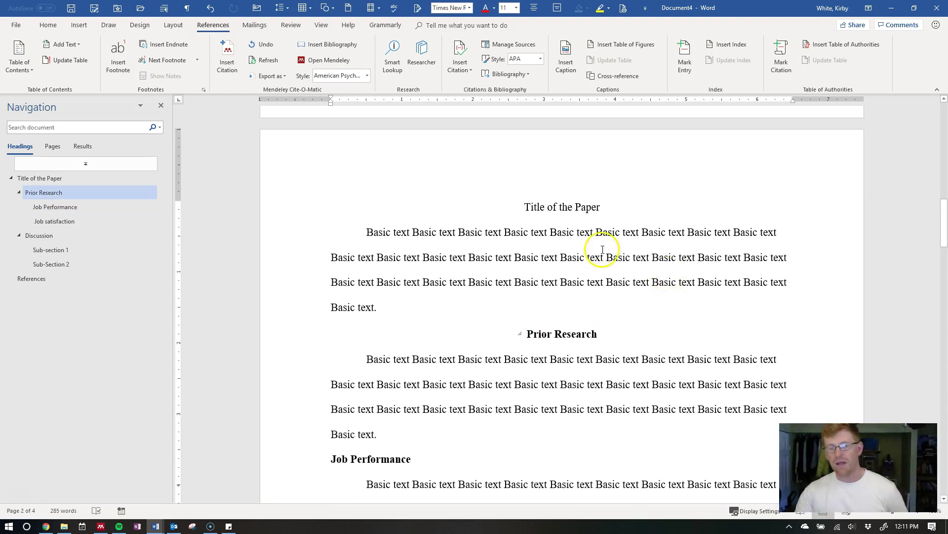
pyautogui.click(48, 24)
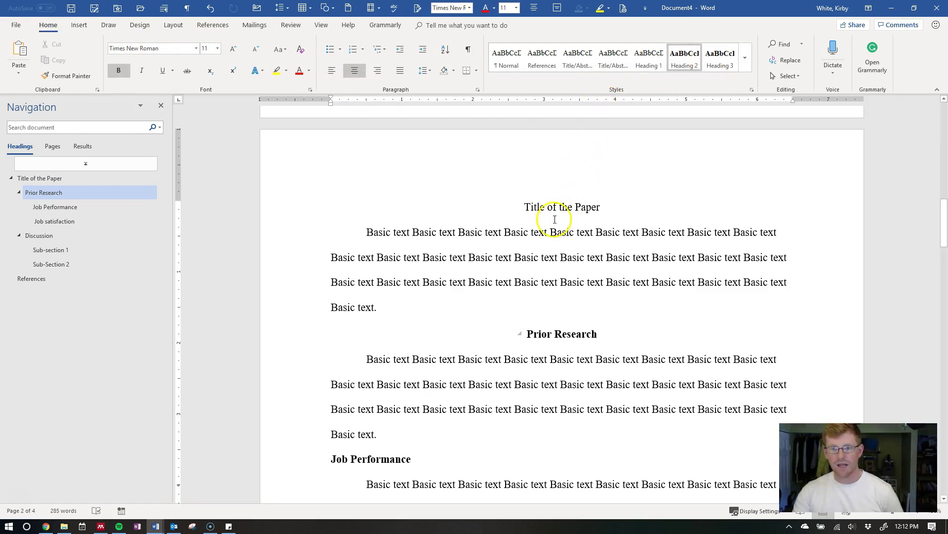
pyautogui.moveTo(378, 309); pyautogui.dragTo(360, 234)
pyautogui.click(413, 315)
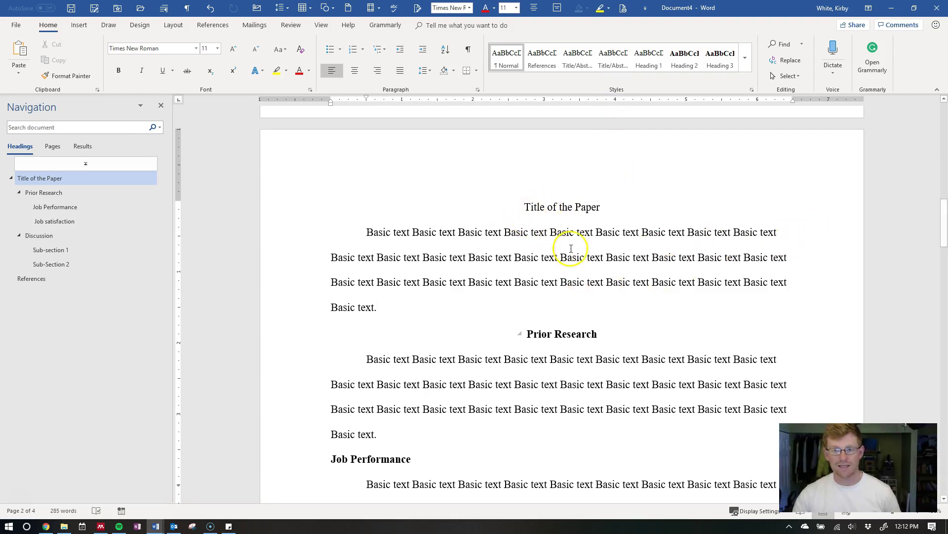
pyautogui.scroll(1, 588, 249)
pyautogui.click(611, 242)
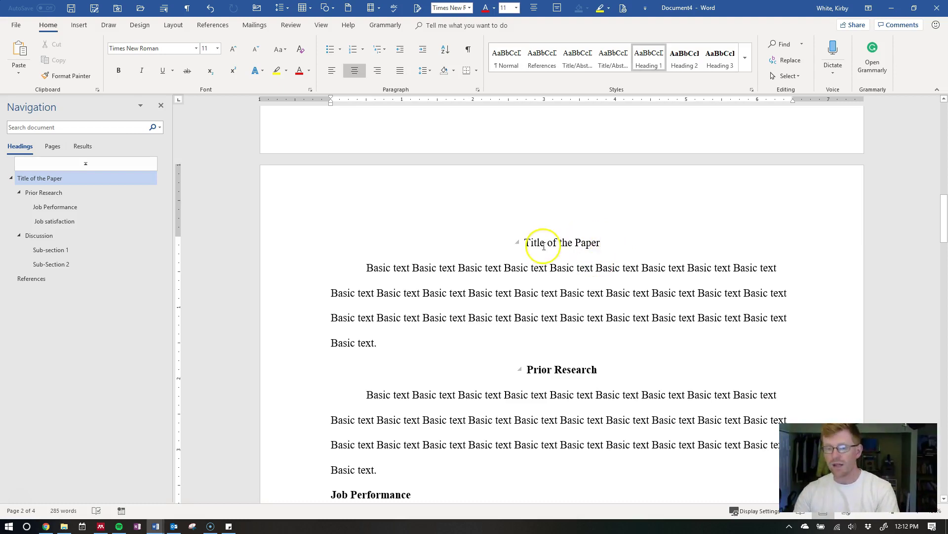
pyautogui.scroll(1, 689, 132)
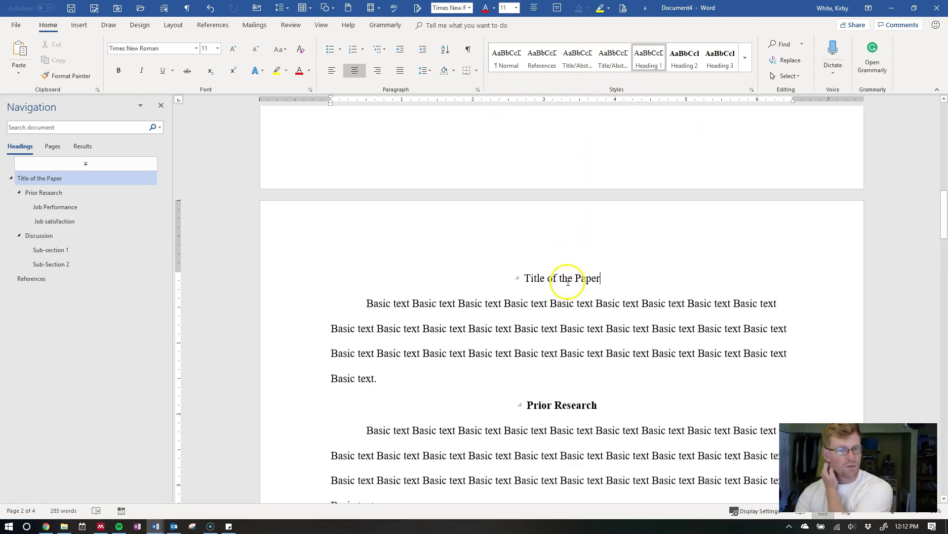
pyautogui.scroll(-1, 569, 280)
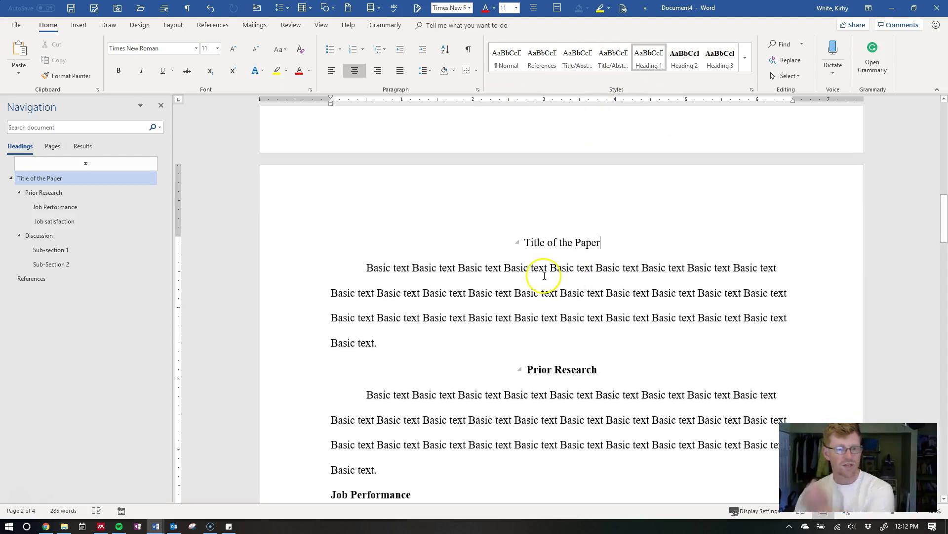
# - Start saving a copy of the document with Word Template (*.dotx) as the file type
pyautogui.click(15, 29)
pyautogui.click(39, 155)
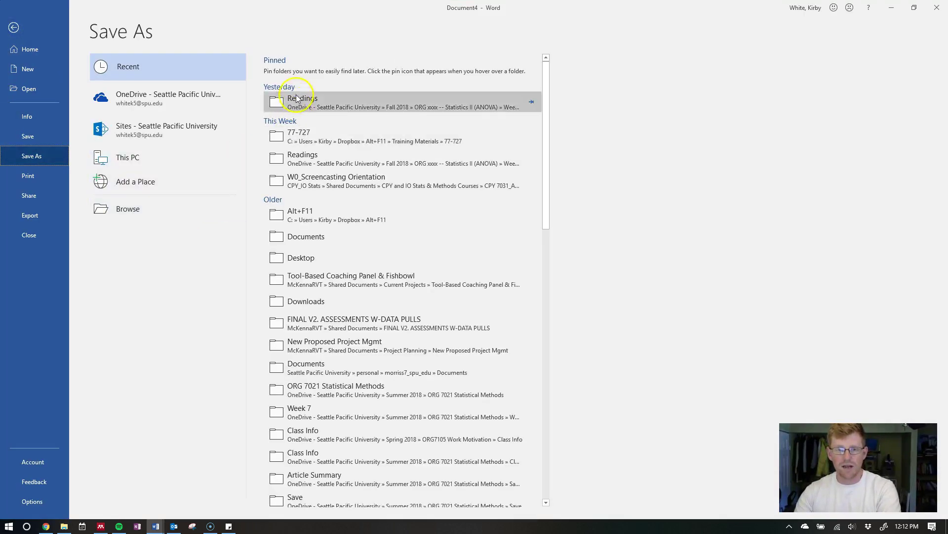
pyautogui.click(127, 210)
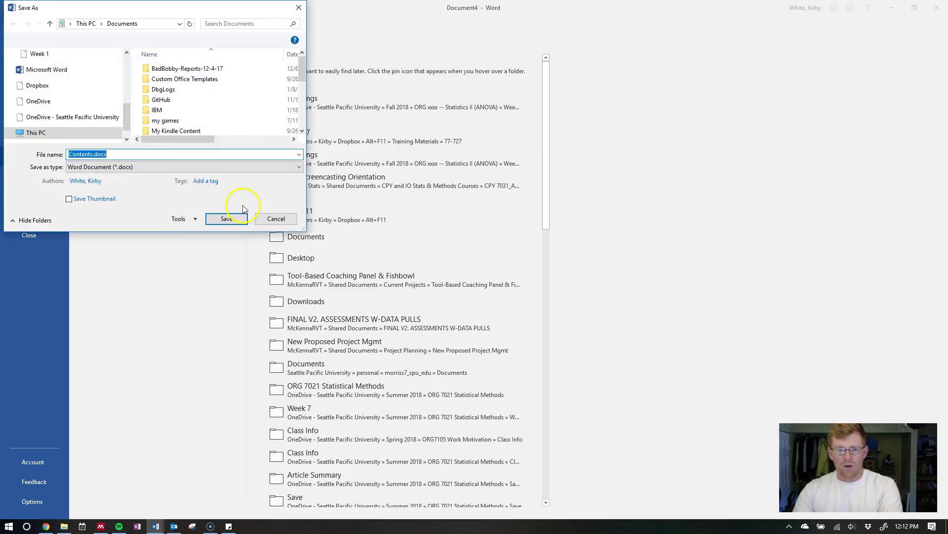
pyautogui.moveTo(308, 100); pyautogui.dragTo(398, 99)
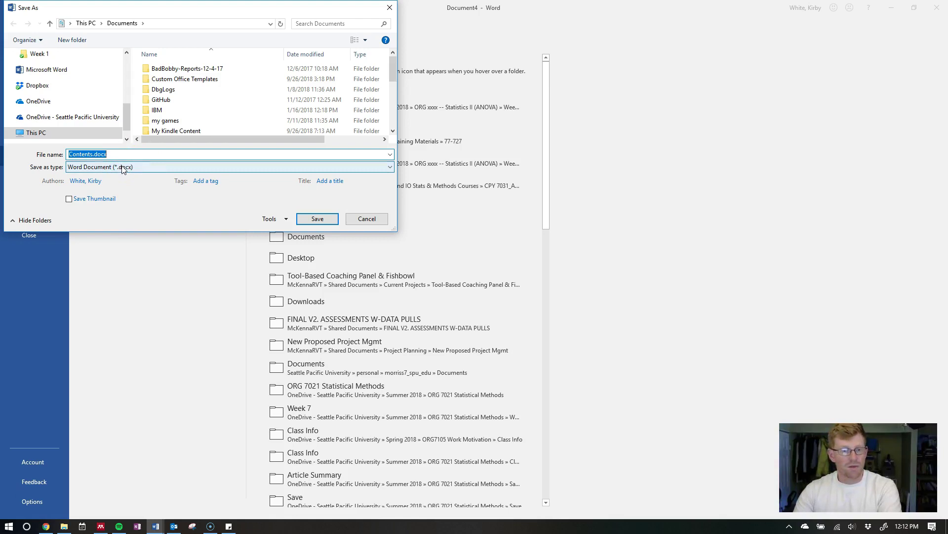
pyautogui.click(130, 168)
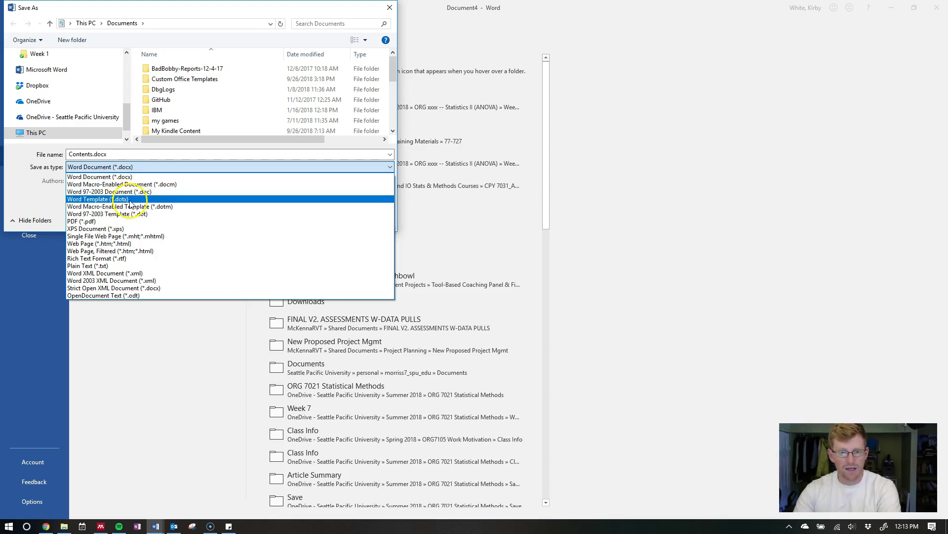
pyautogui.click(130, 200)
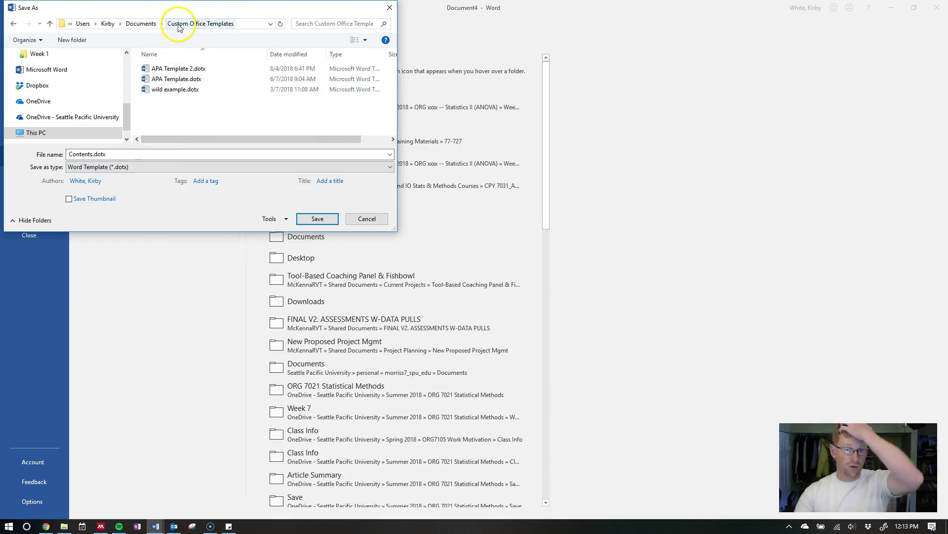
# - Name the template Tutorial Example and save it in the Custom Office Templates folder
pyautogui.click(116, 153)
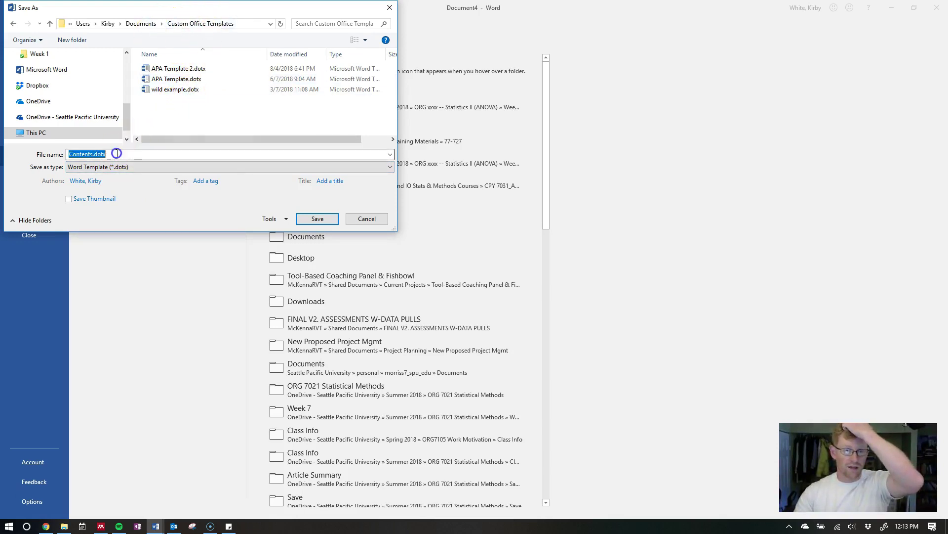
pyautogui.click(133, 151)
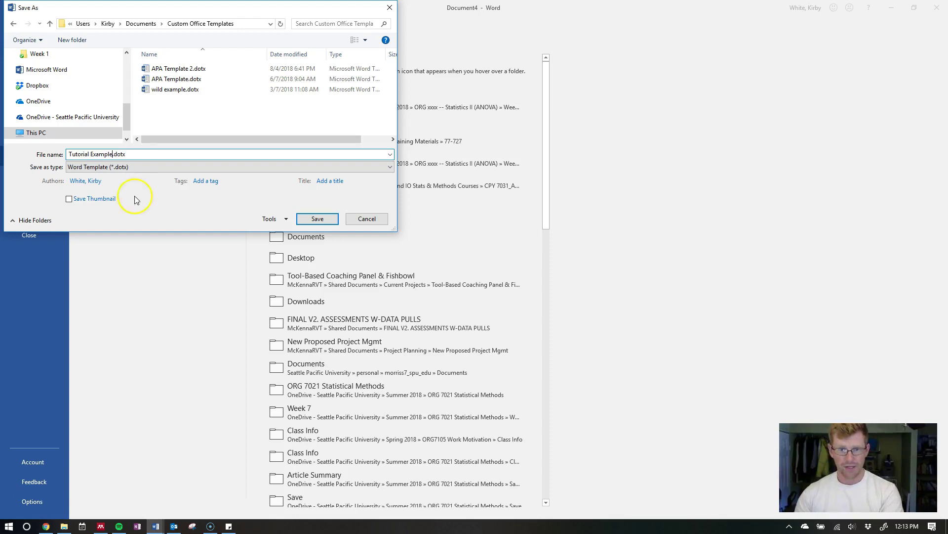
pyautogui.click(330, 224)
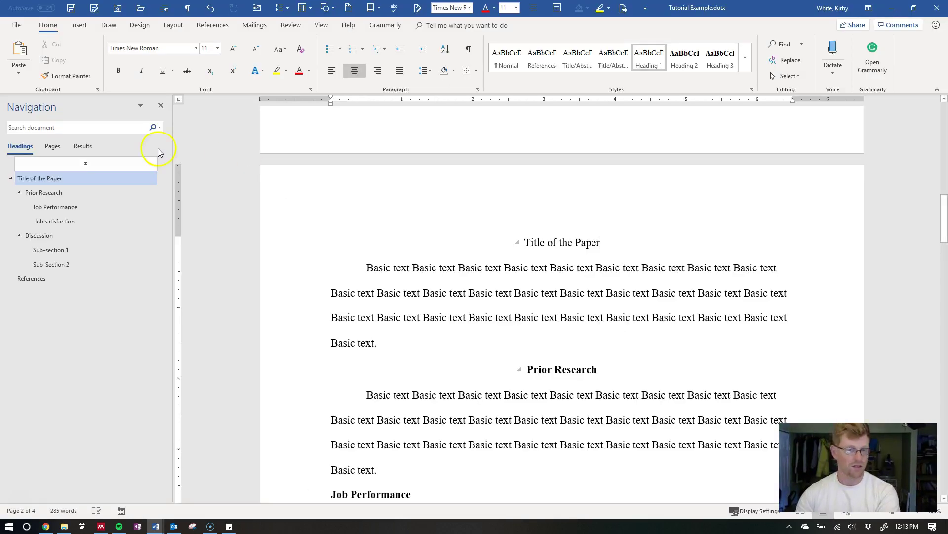
# - Close the saved template, and close the open citation document without saving its changes
pyautogui.click(608, 293)
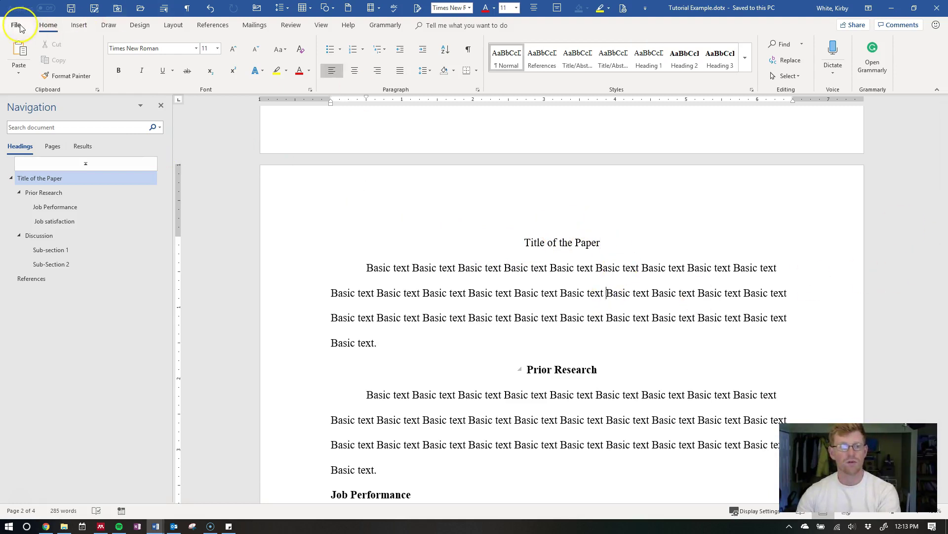
pyautogui.click(937, 8)
pyautogui.click(581, 261)
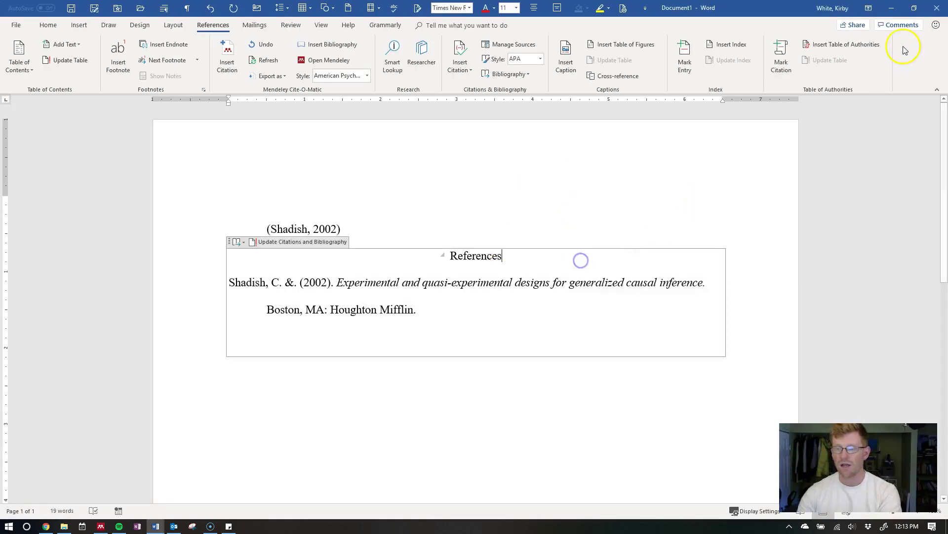
pyautogui.click(937, 8)
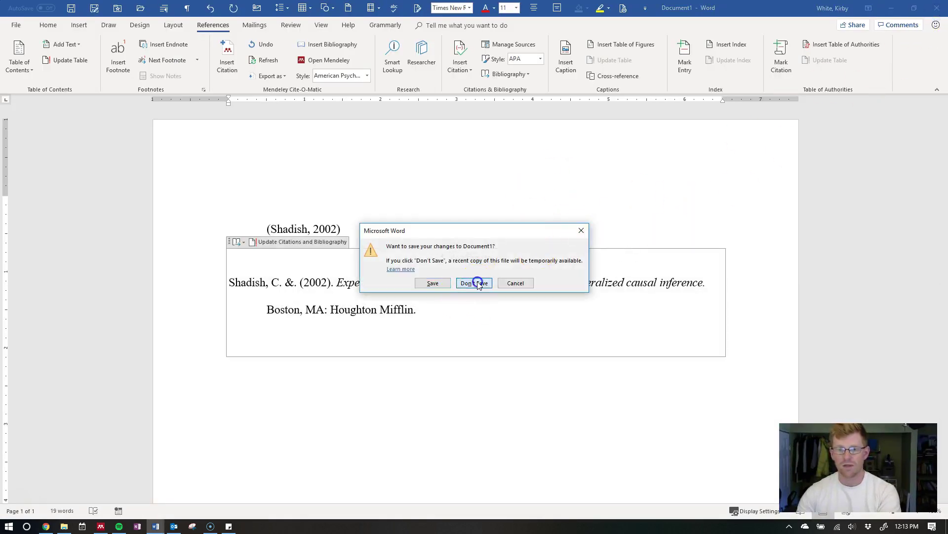
pyautogui.click(475, 283)
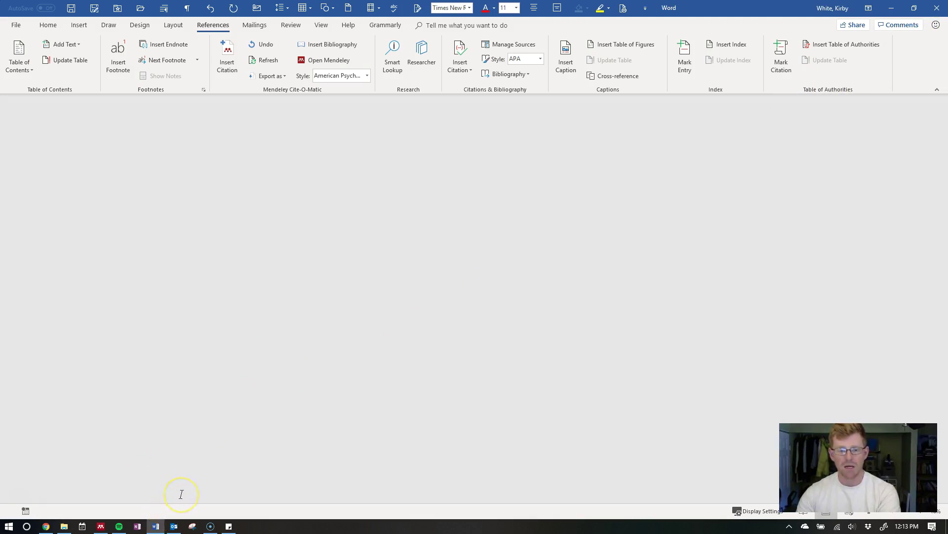
# - Close the empty Word window and relaunch Word to its start screen
pyautogui.click(165, 523)
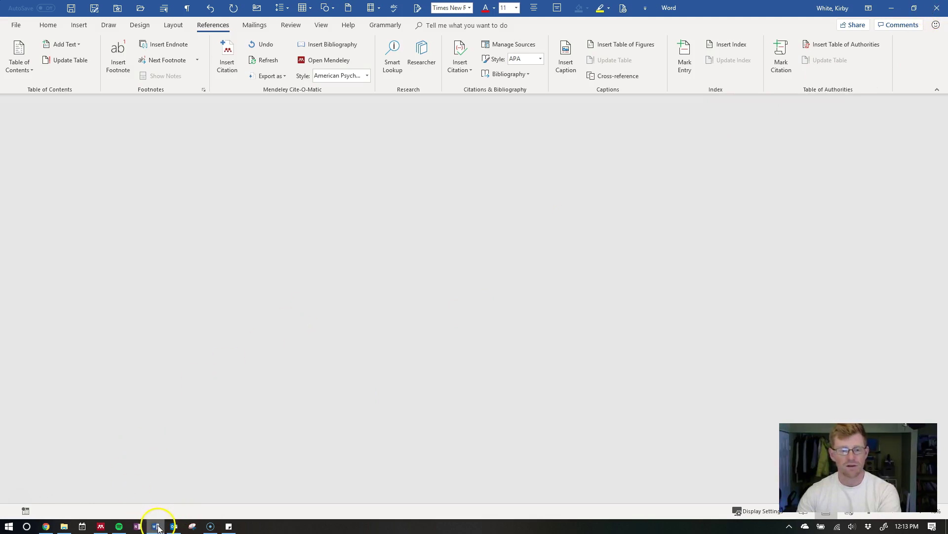
pyautogui.moveTo(155, 524)
pyautogui.click(187, 479)
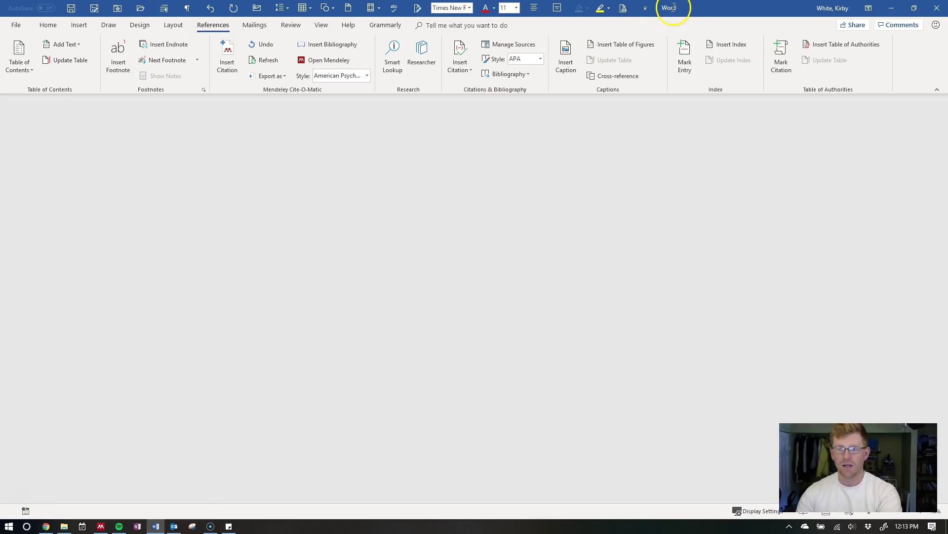
pyautogui.click(156, 527)
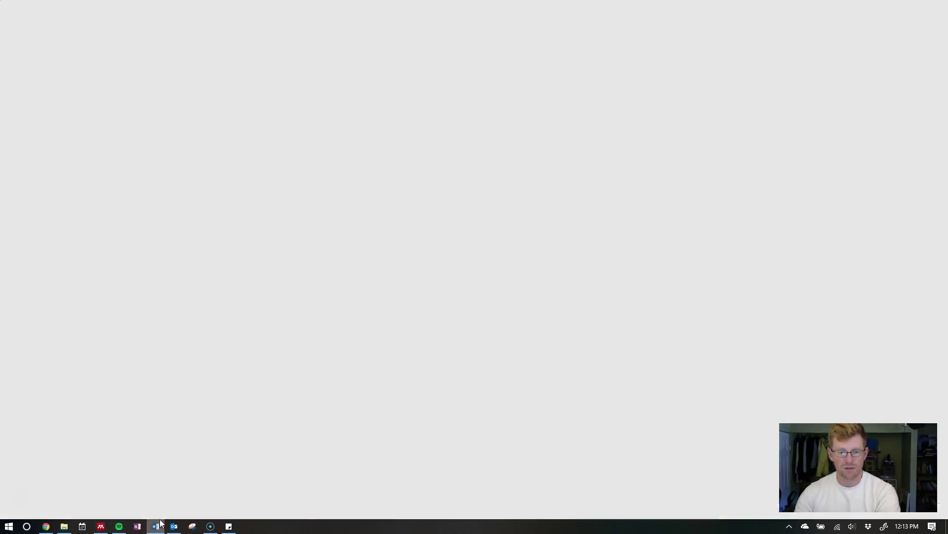
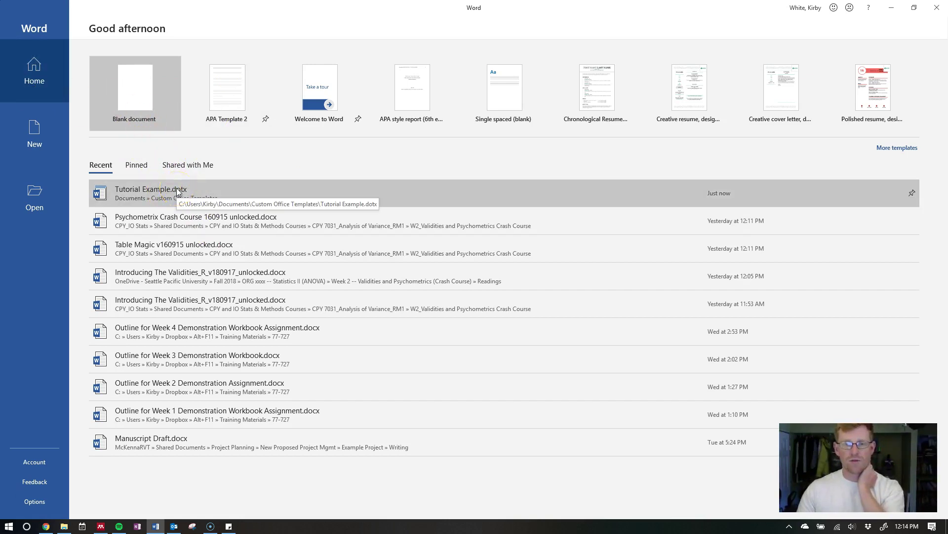
# - Look through the available templates and create a new document from the personal template Tutorial Example
pyautogui.click(904, 151)
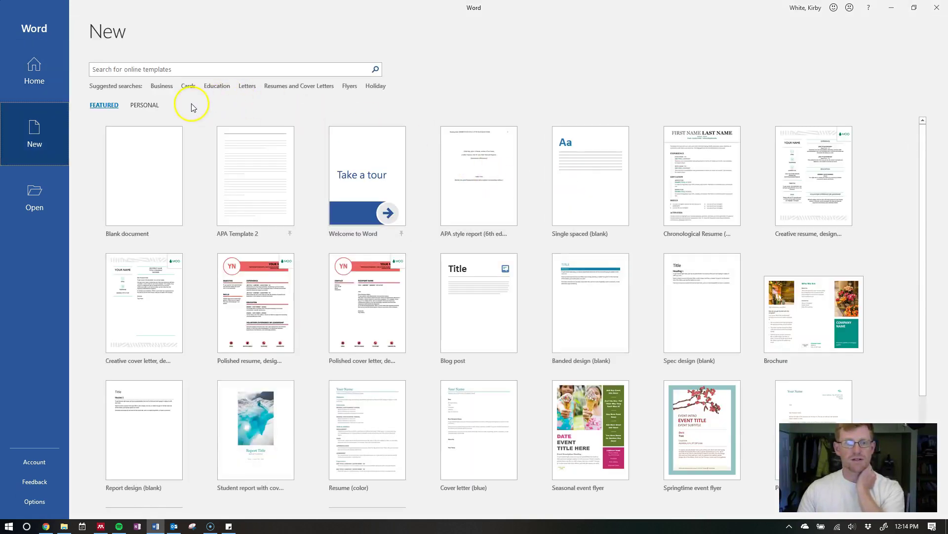
pyautogui.scroll(-1, 594, 294)
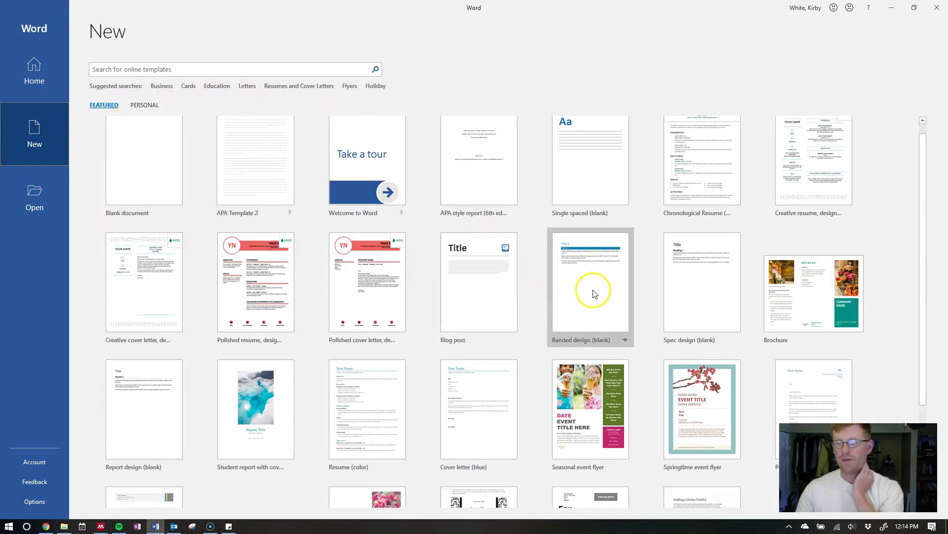
pyautogui.scroll(-4, 594, 293)
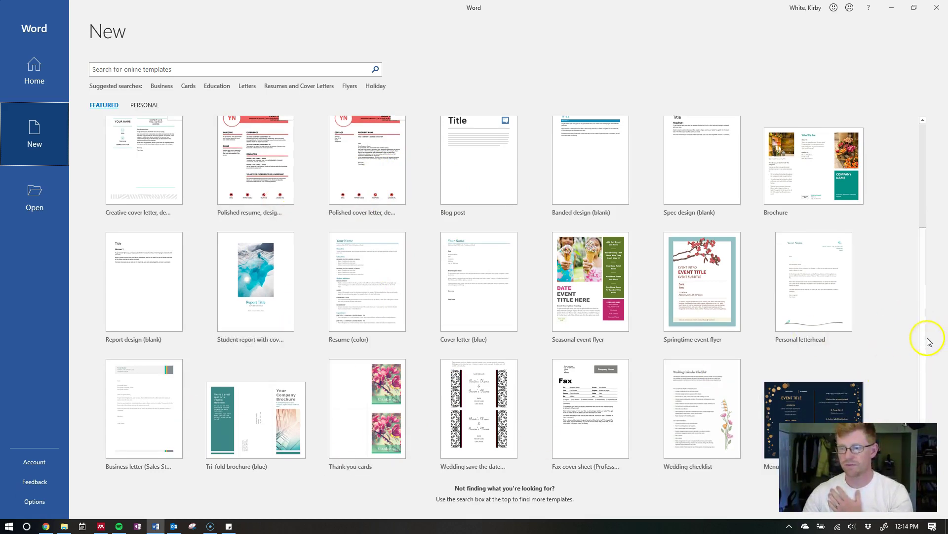
pyautogui.moveTo(923, 314); pyautogui.dragTo(910, 201)
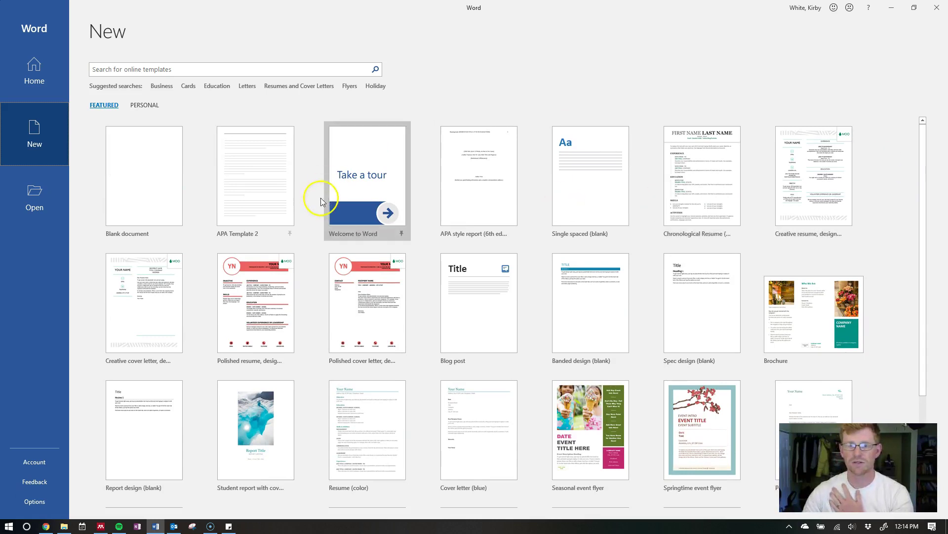
pyautogui.click(140, 109)
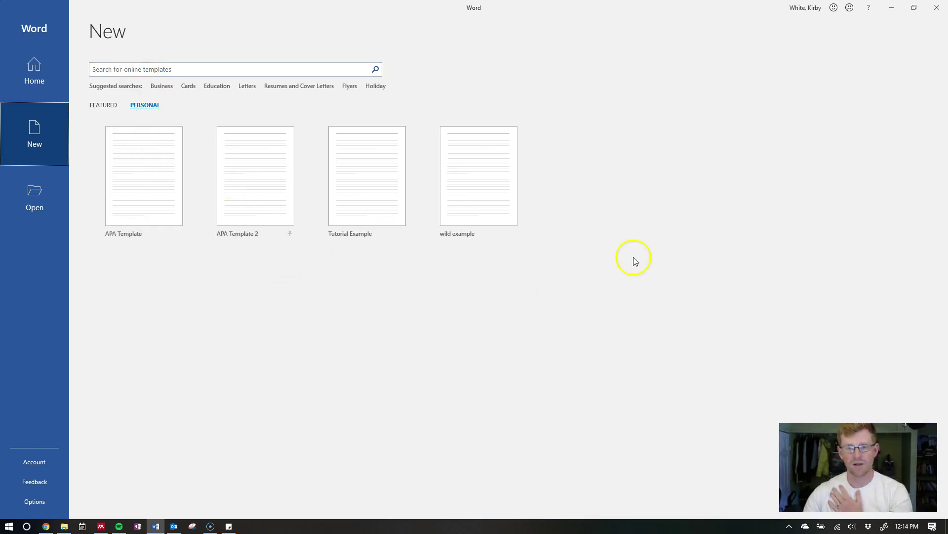
pyautogui.click(373, 186)
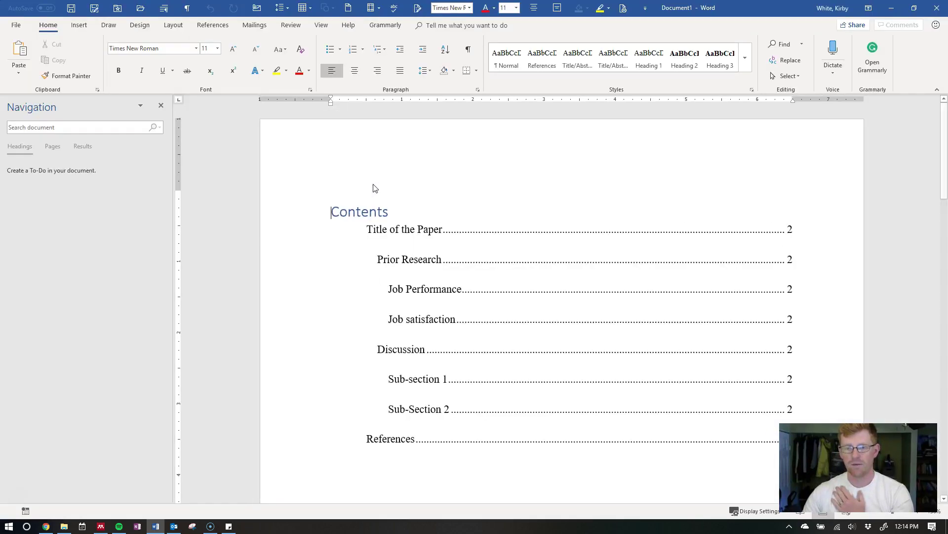
# - Examine the new document's table of contents, headings and body text to check what carried over from the template
pyautogui.scroll(-10, 600, 275)
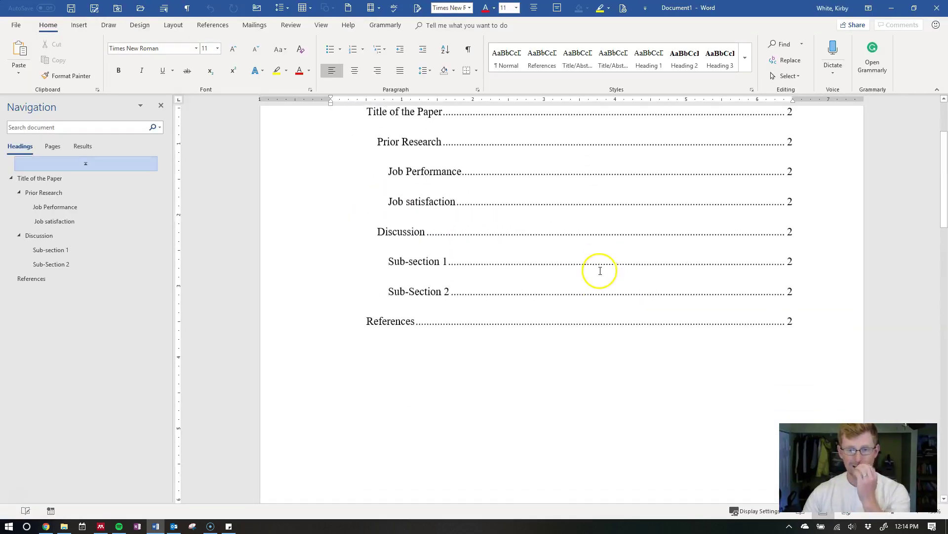
pyautogui.scroll(-8, 601, 271)
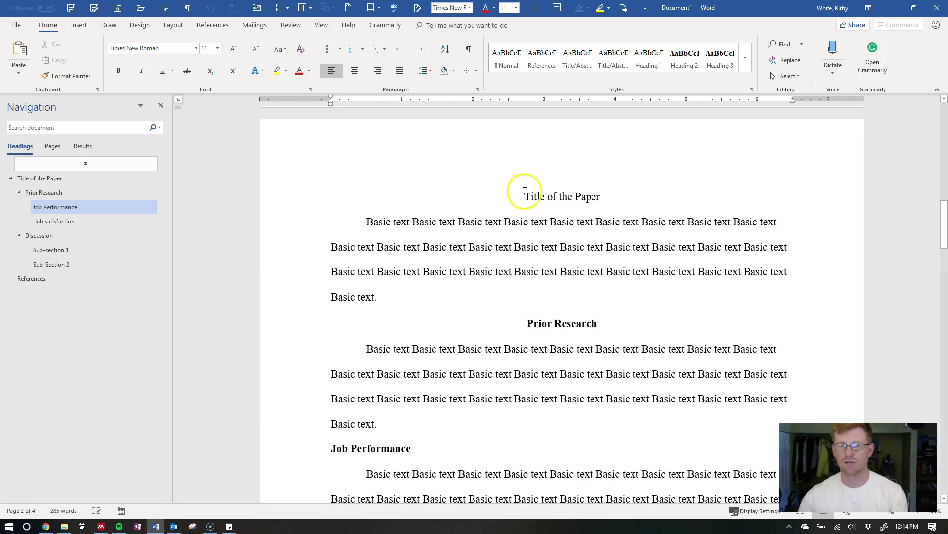
pyautogui.scroll(-3, 767, 233)
pyautogui.moveTo(944, 253); pyautogui.dragTo(944, 247)
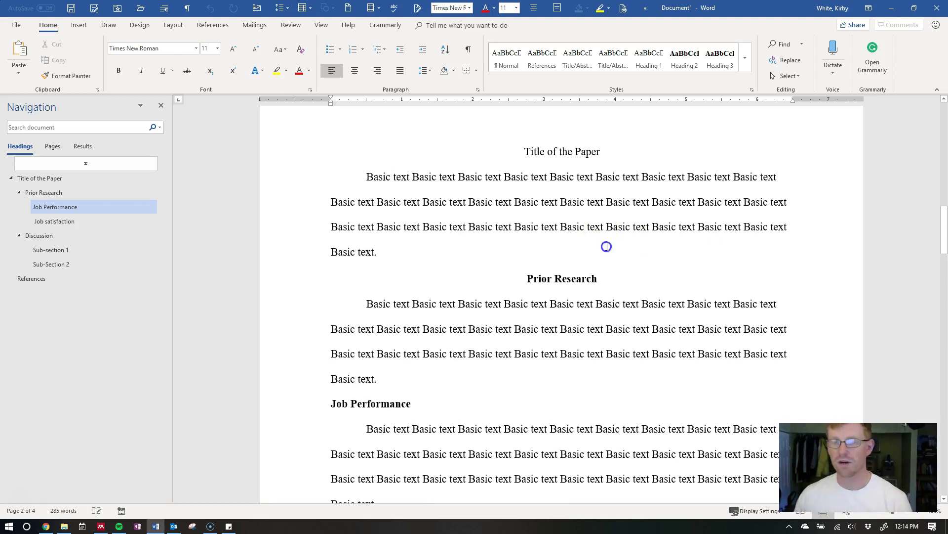
pyautogui.click(607, 246)
pyautogui.scroll(-2, 927, 253)
pyautogui.moveTo(944, 250); pyautogui.dragTo(944, 218)
pyautogui.click(547, 115)
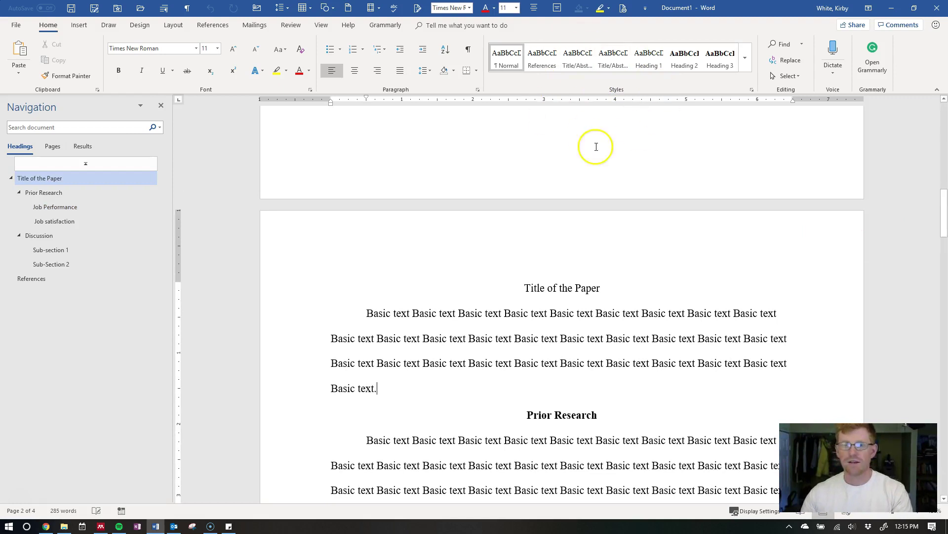
pyautogui.scroll(2, 650, 295)
pyautogui.moveTo(945, 214); pyautogui.dragTo(945, 176)
pyautogui.scroll(8, 820, 215)
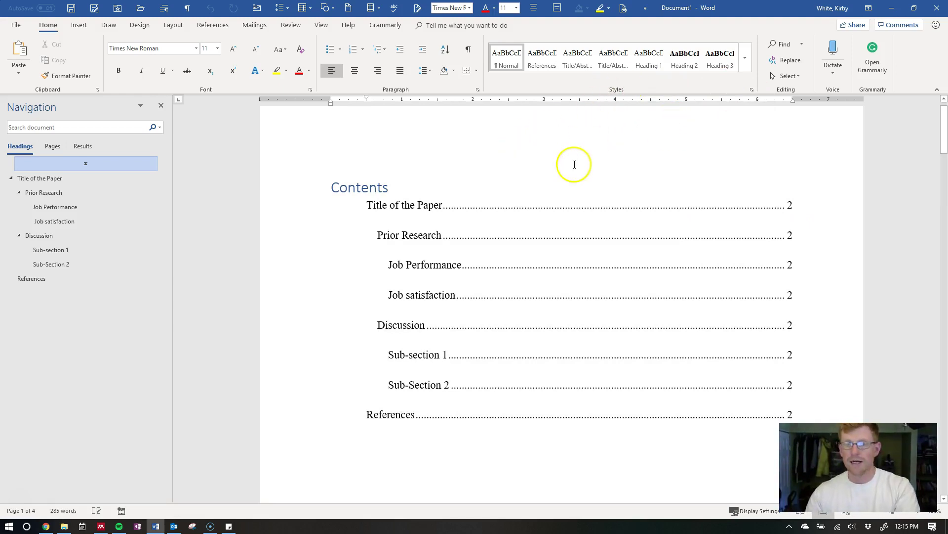
pyautogui.scroll(1, 760, 191)
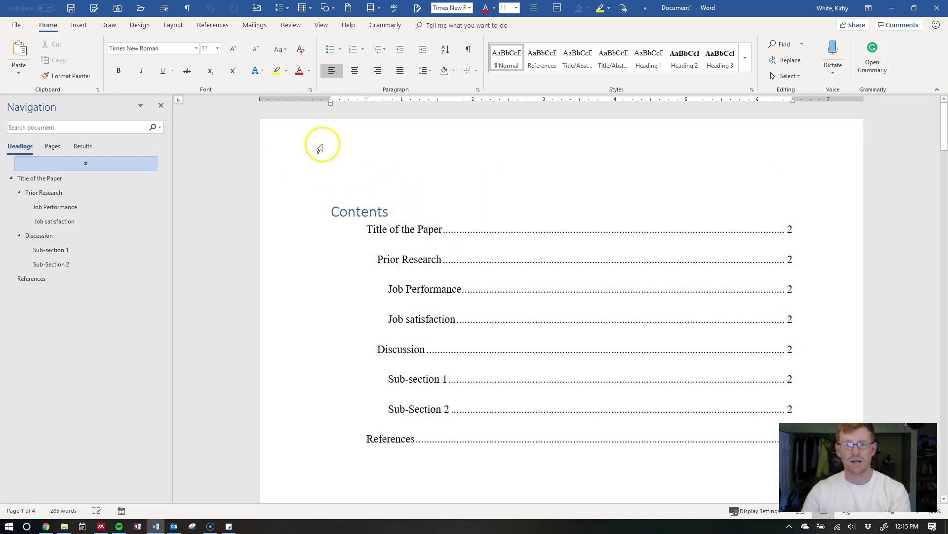
# - Browse the featured templates available for a new document, including the APA style report
pyautogui.click(17, 27)
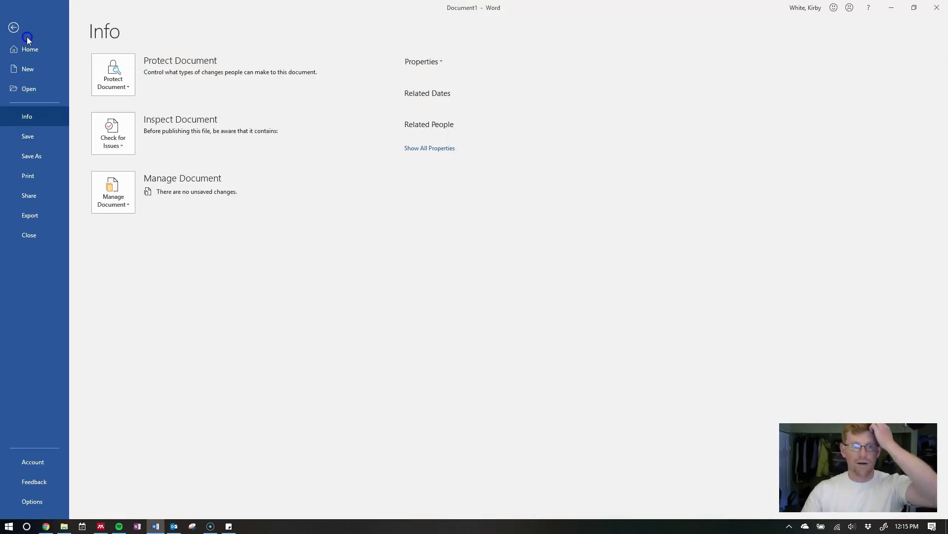
pyautogui.click(34, 72)
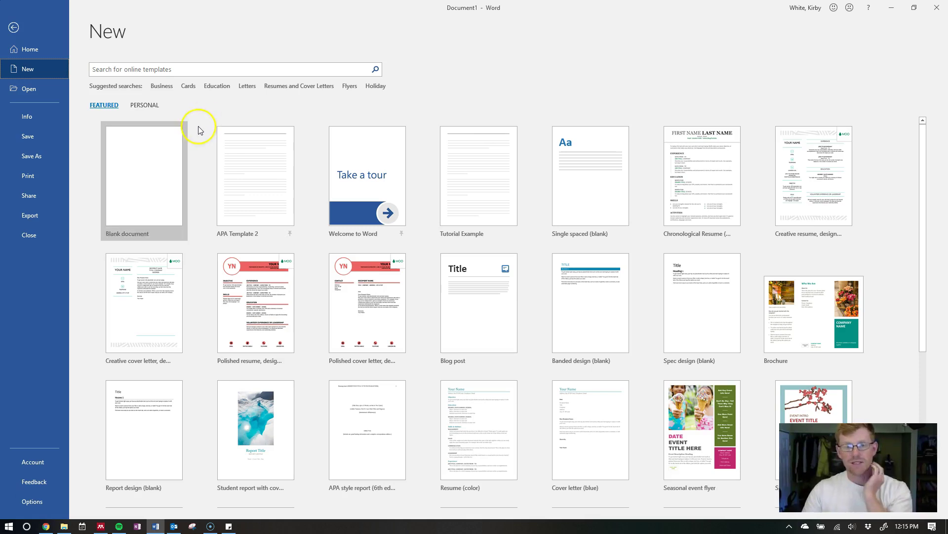
pyautogui.moveTo(924, 144); pyautogui.dragTo(927, 212)
pyautogui.moveTo(927, 212); pyautogui.dragTo(934, 127)
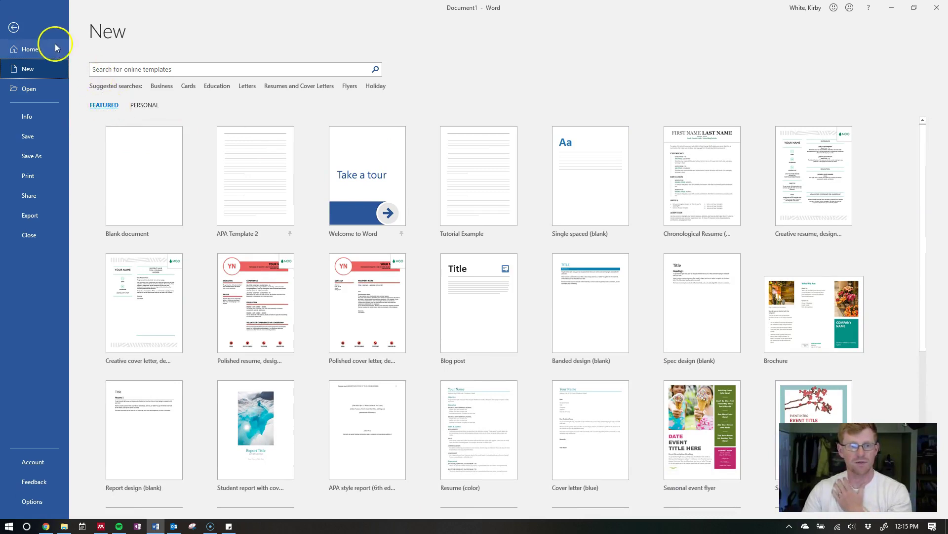
pyautogui.scroll(-2, 307, 232)
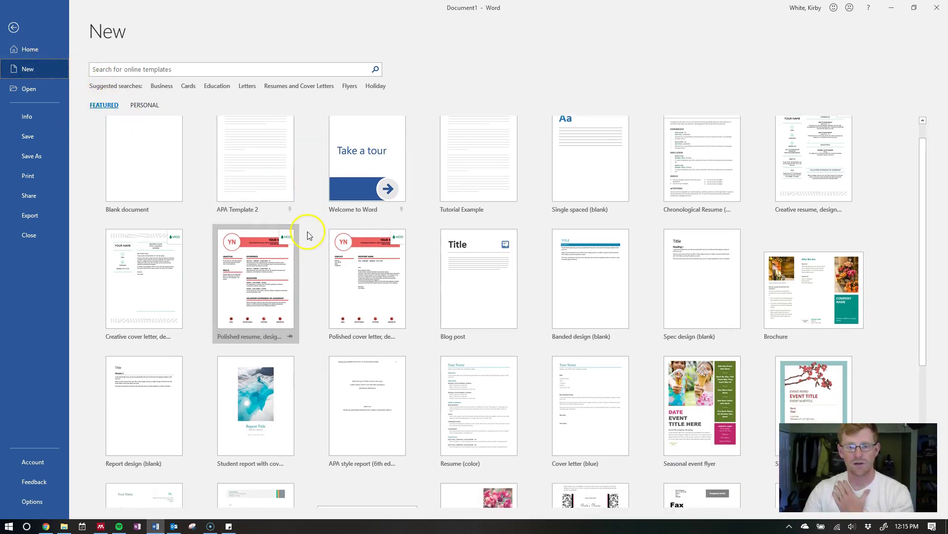
pyautogui.scroll(-1, 330, 330)
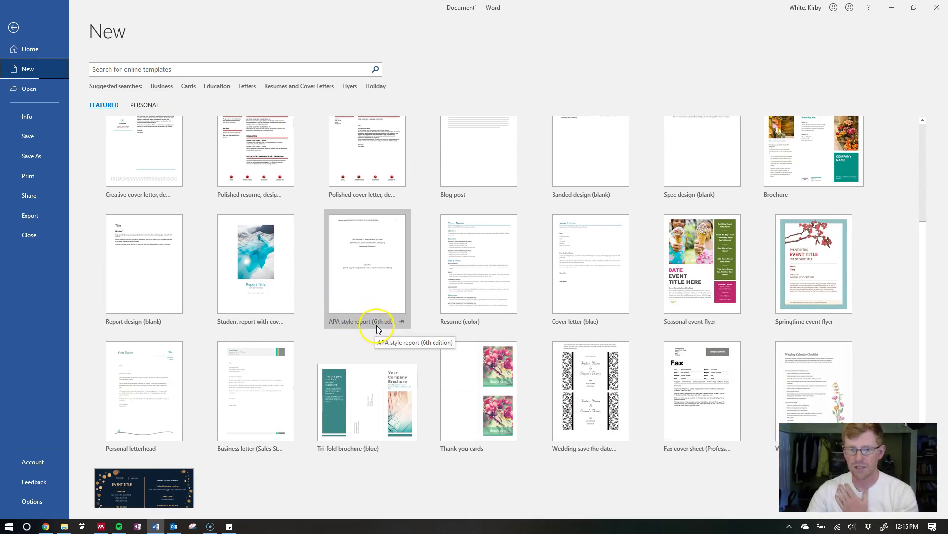
pyautogui.moveTo(923, 230); pyautogui.dragTo(926, 123)
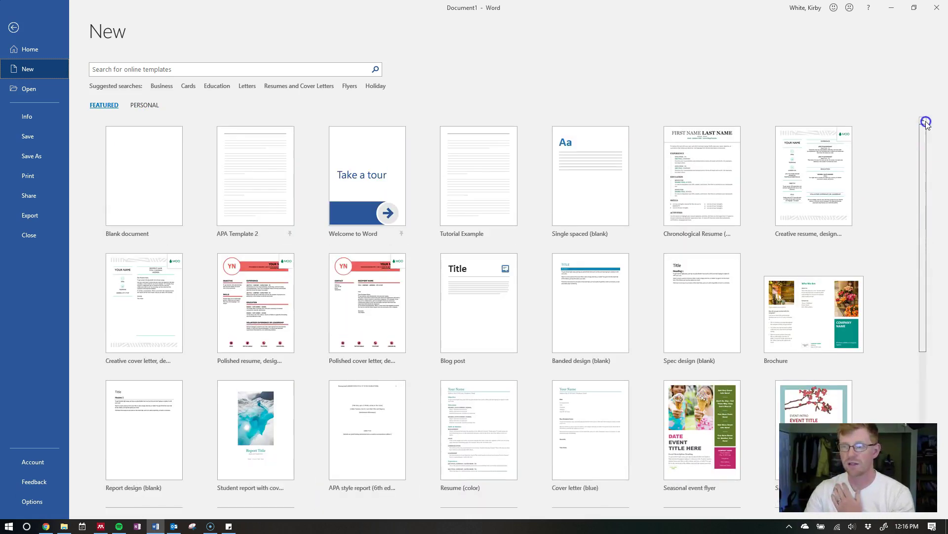
# - Search the online templates for APA and create a new document from the APA style report (6th edition) template
pyautogui.click(241, 67)
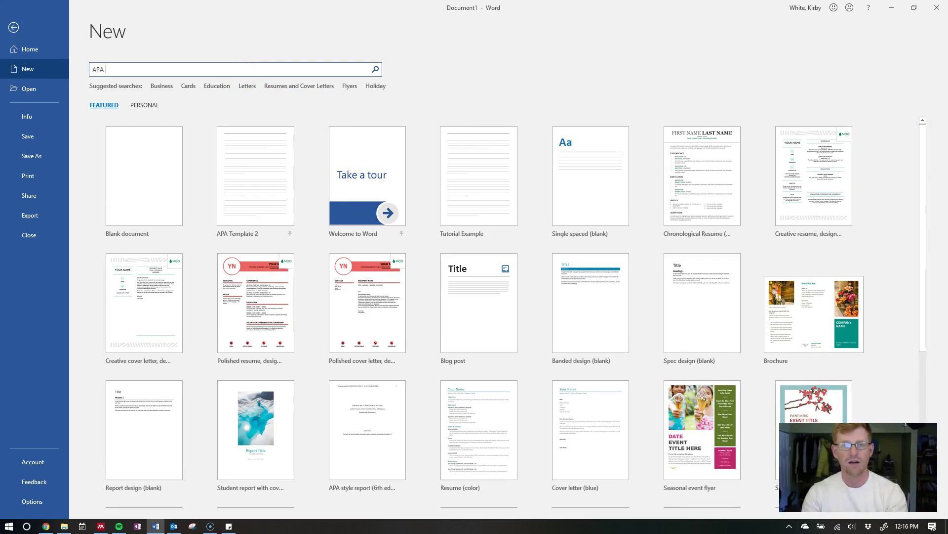
pyautogui.press('Return')
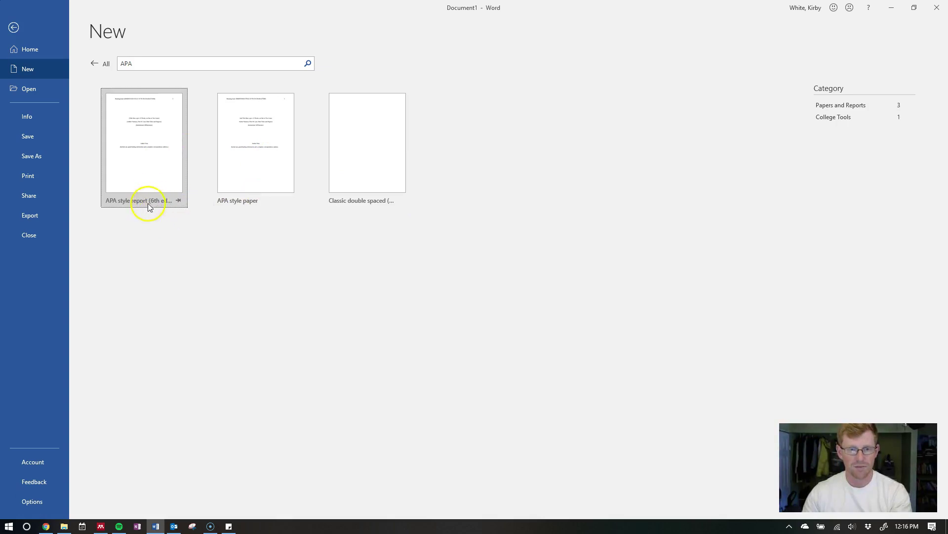
pyautogui.click(149, 153)
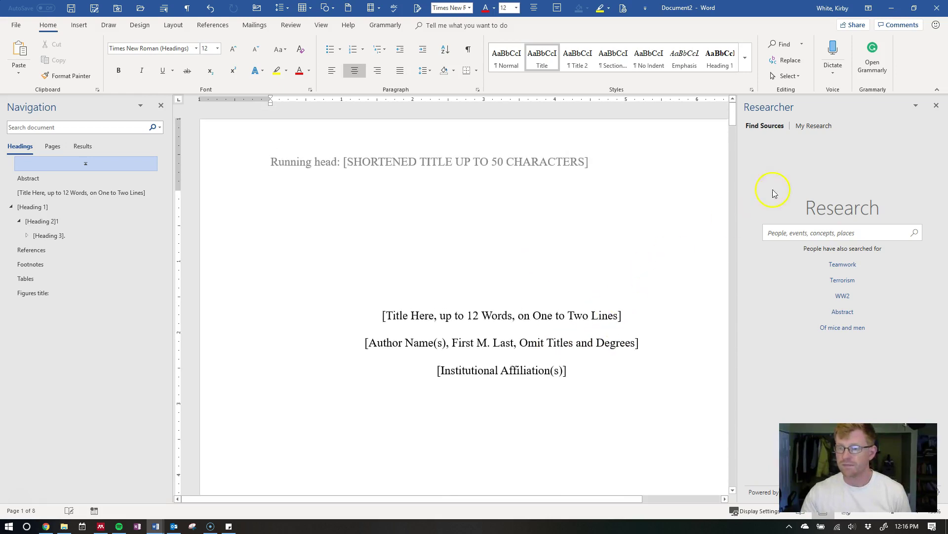
# - Look through the new document's title page, abstract and sample table, and select the table title placeholder
pyautogui.scroll(-10, 532, 277)
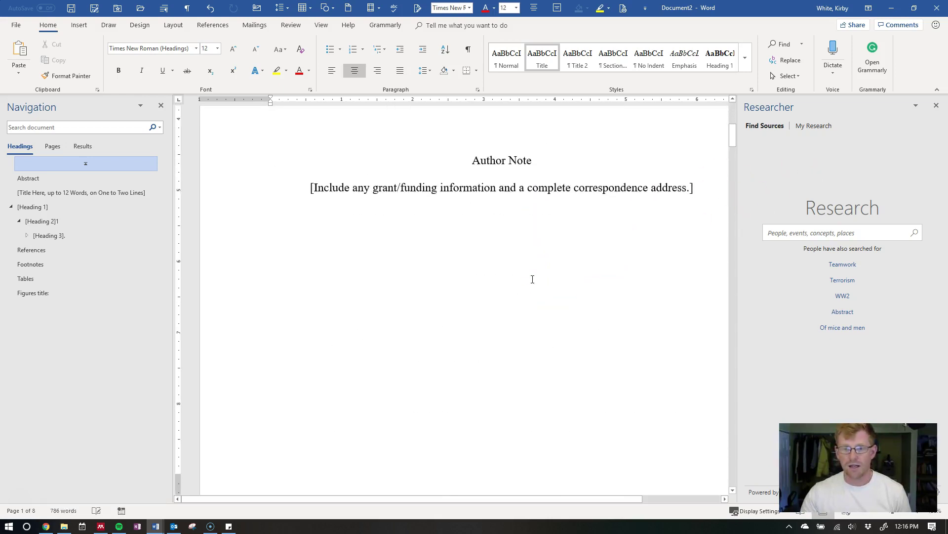
pyautogui.scroll(-8, 532, 279)
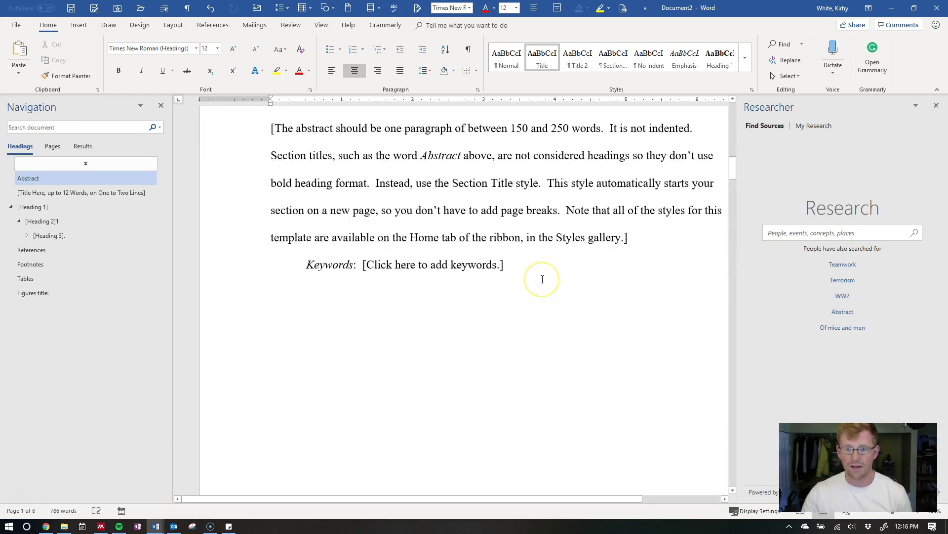
pyautogui.moveTo(734, 173); pyautogui.dragTo(733, 104)
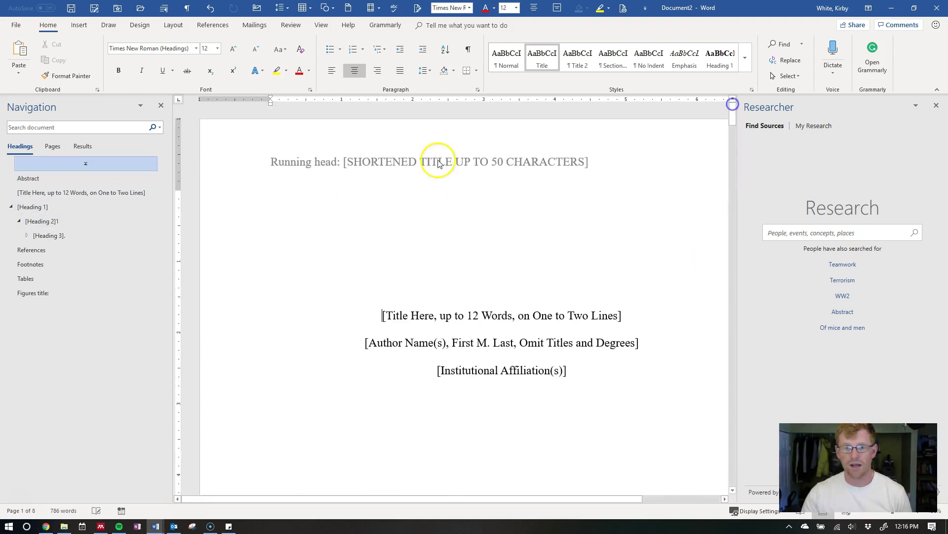
pyautogui.scroll(-3, 634, 188)
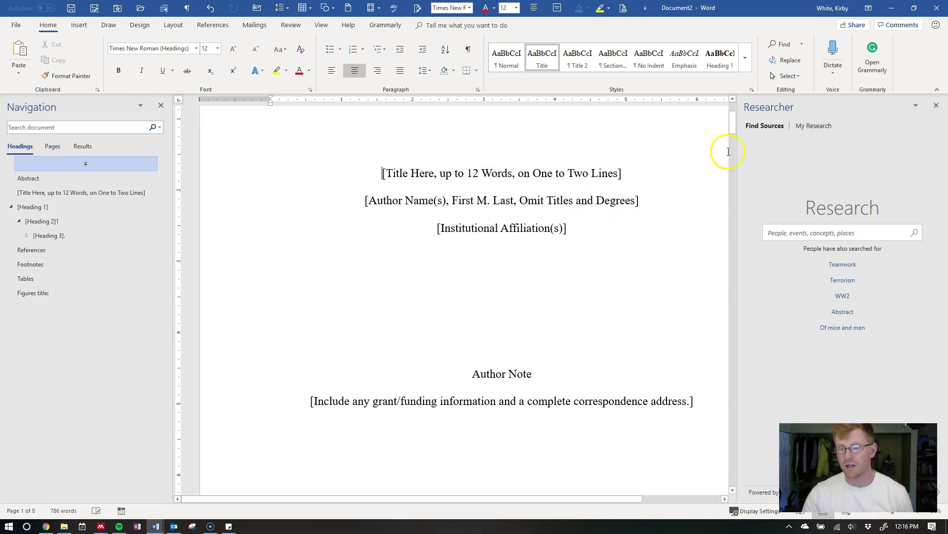
pyautogui.moveTo(733, 128); pyautogui.dragTo(737, 409)
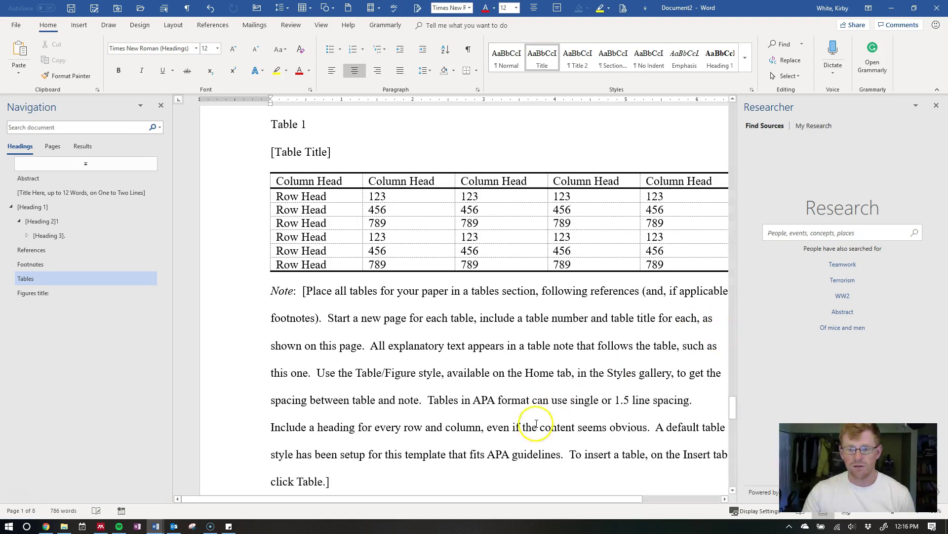
pyautogui.moveTo(544, 499); pyautogui.dragTo(573, 500)
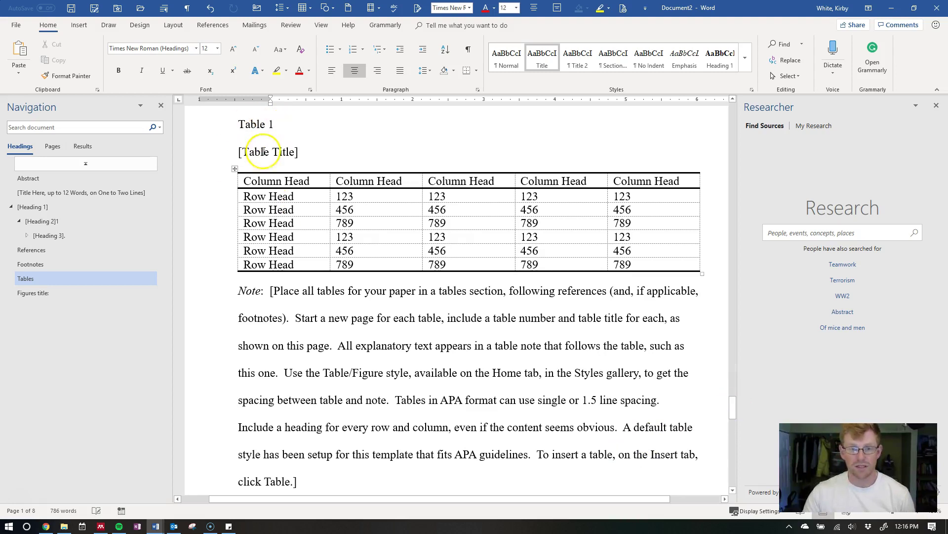
pyautogui.click(295, 154)
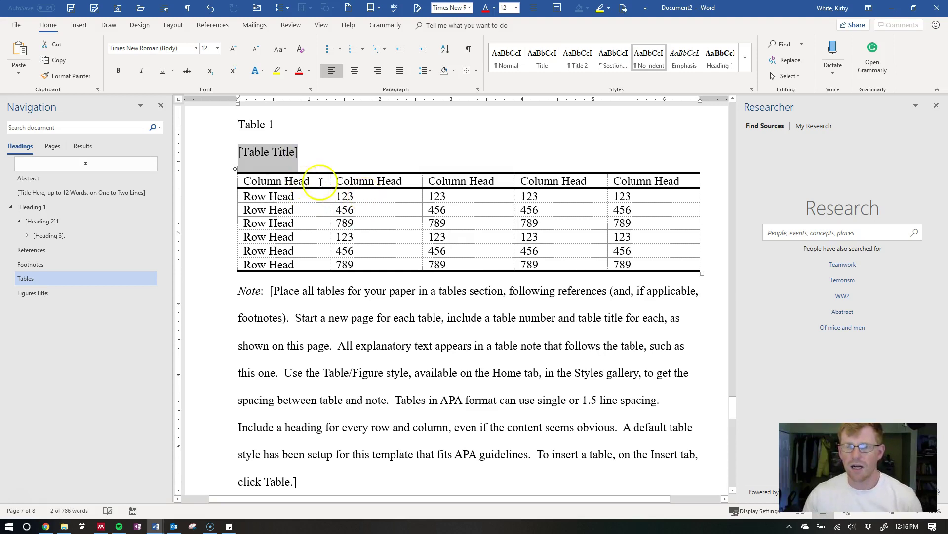
# - Examine the figures section at the end of the document, including its title, sample bar chart and caption
pyautogui.scroll(-3, 529, 275)
pyautogui.scroll(-10, 344, 342)
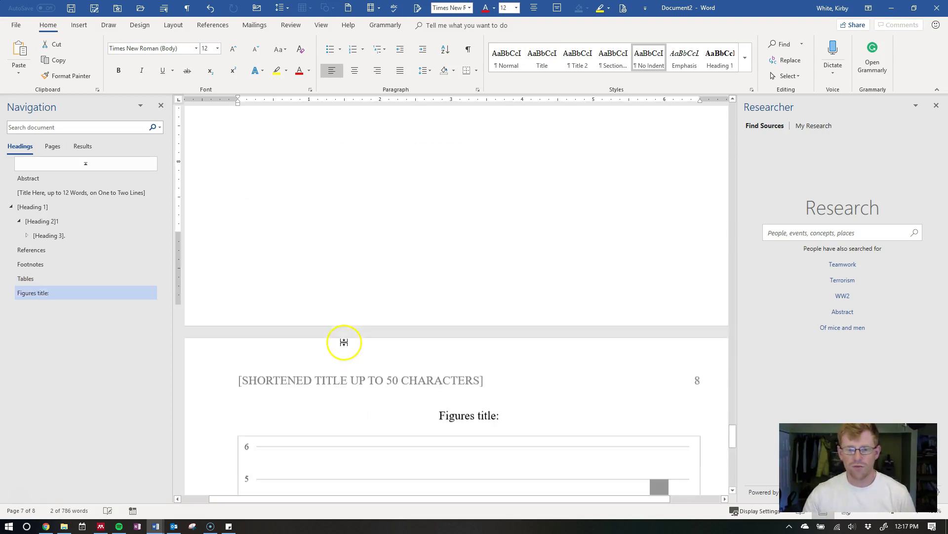
pyautogui.scroll(3, 557, 332)
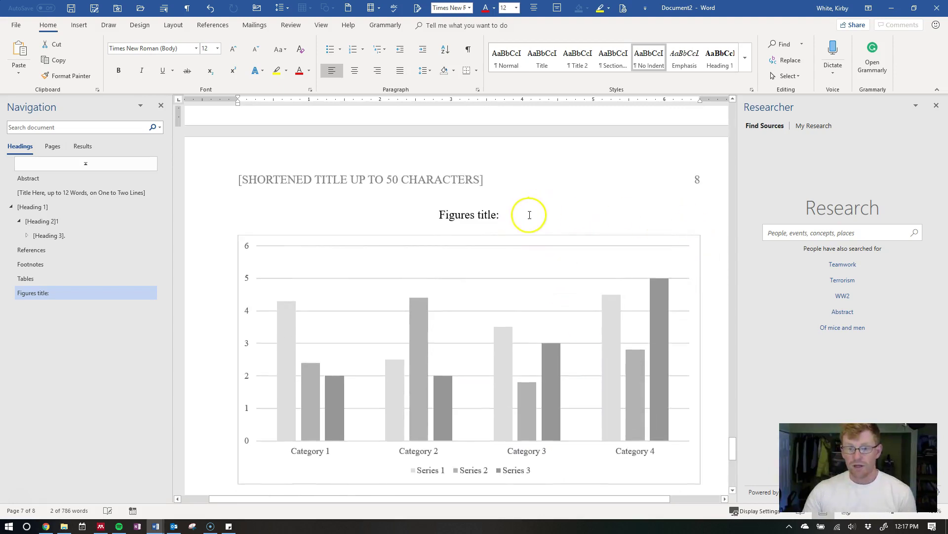
pyautogui.scroll(-2, 494, 207)
pyautogui.scroll(1, 481, 173)
pyautogui.scroll(-2, 498, 271)
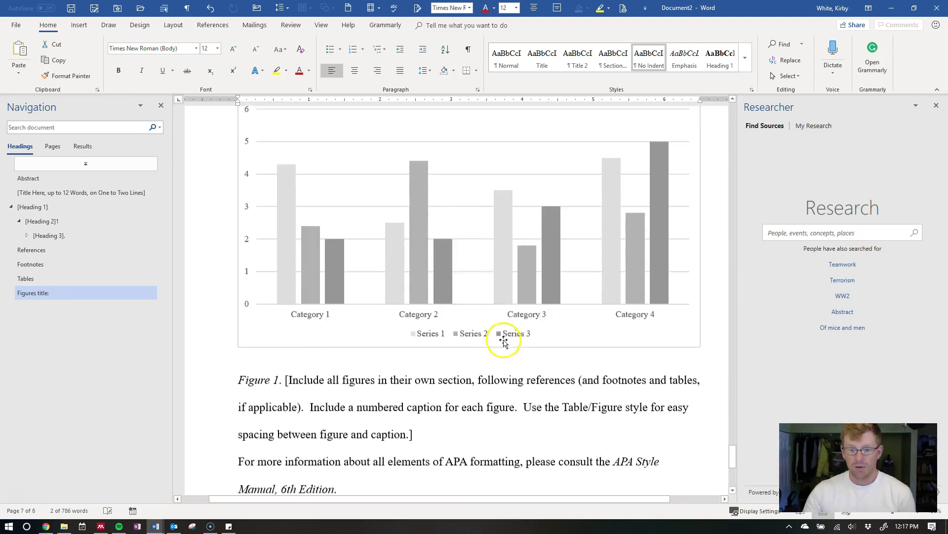
pyautogui.click(415, 343)
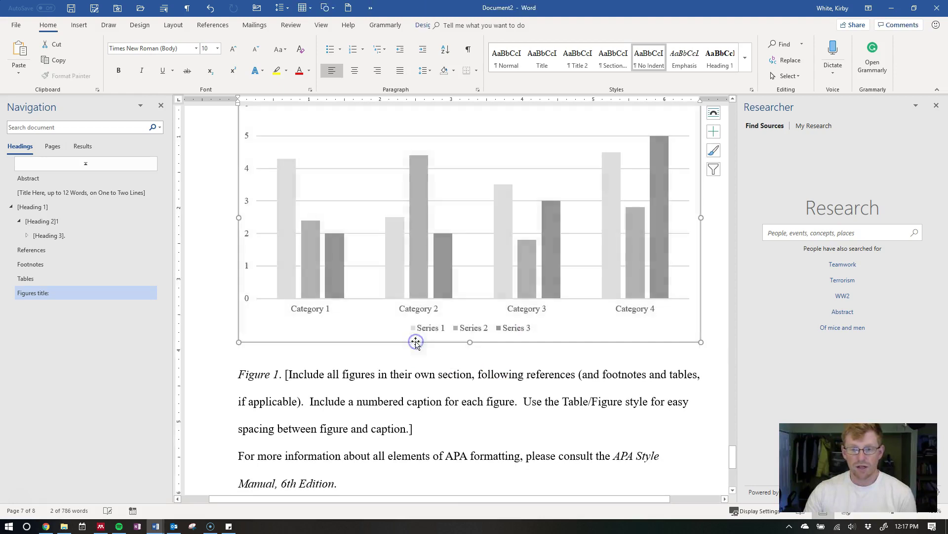
pyautogui.scroll(1, 565, 356)
pyautogui.scroll(-5, 446, 389)
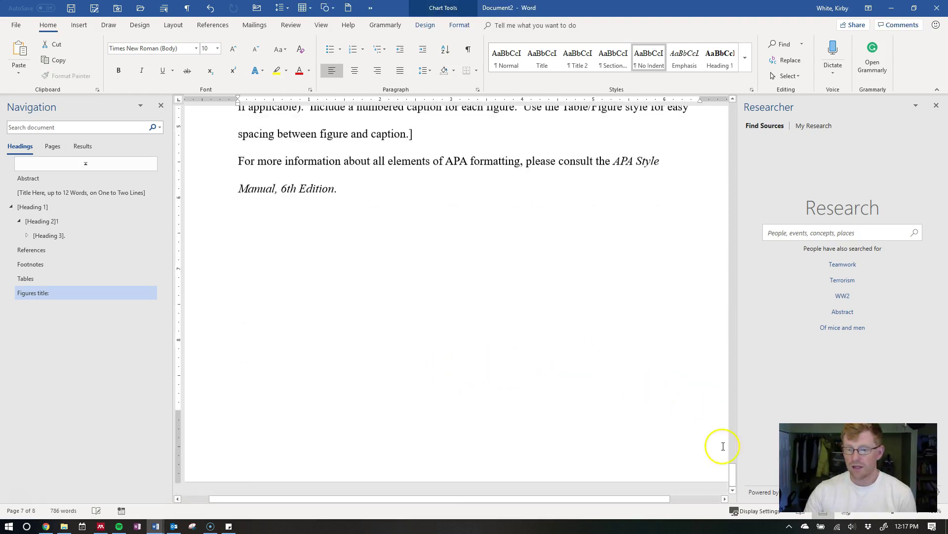
# - Return to the title page, look at the Researcher pane, and select the institutional affiliation placeholder
pyautogui.moveTo(733, 481); pyautogui.dragTo(733, 101)
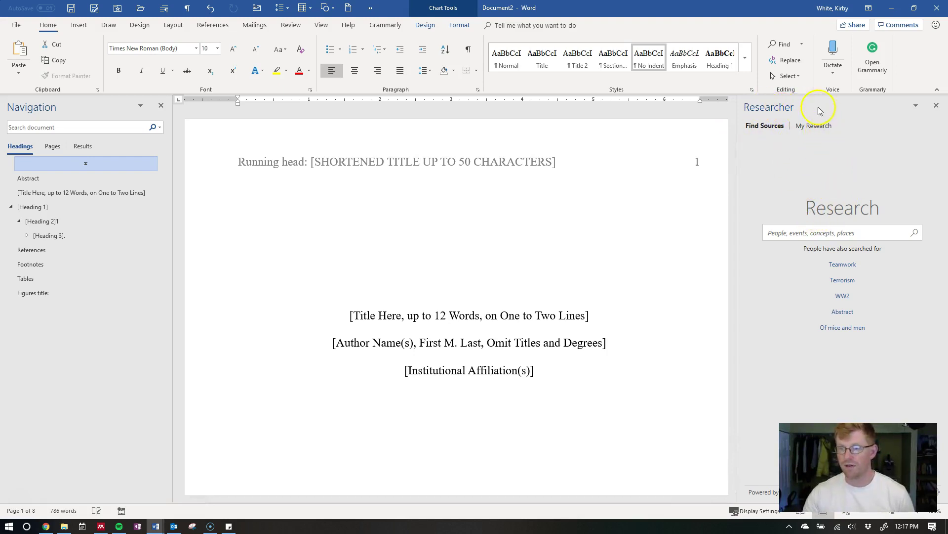
pyautogui.click(832, 235)
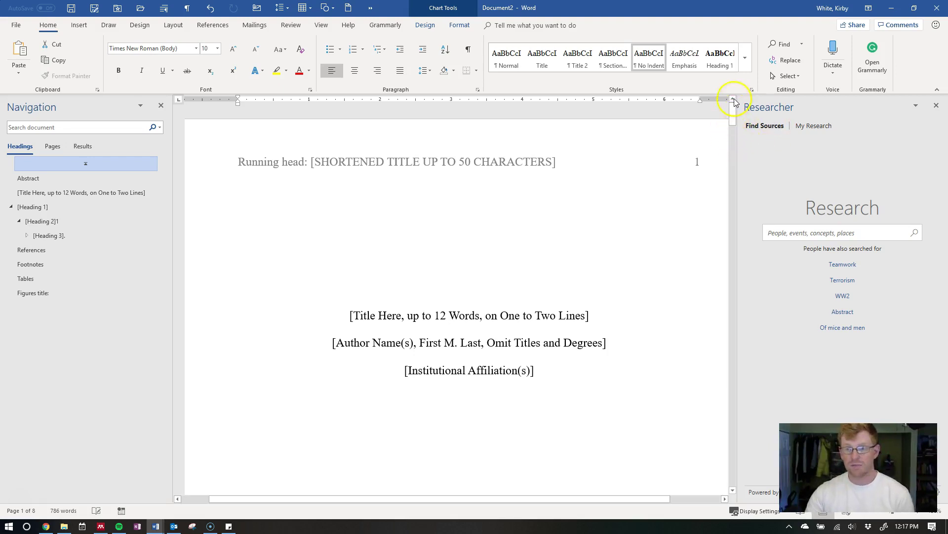
pyautogui.click(606, 341)
pyautogui.click(580, 370)
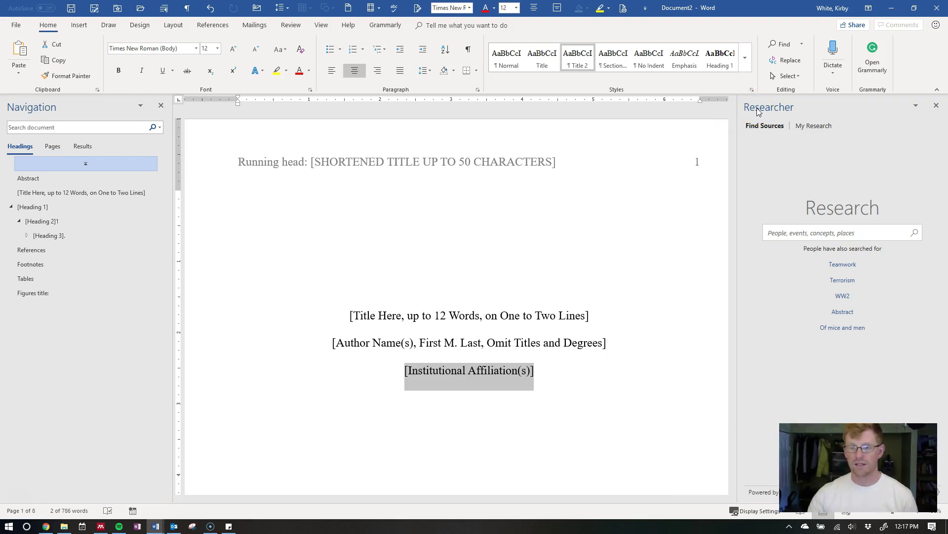
# - Examine the title page down to the Author Note, selecting its heading and the grant and funding information placeholder
pyautogui.scroll(-1, 715, 171)
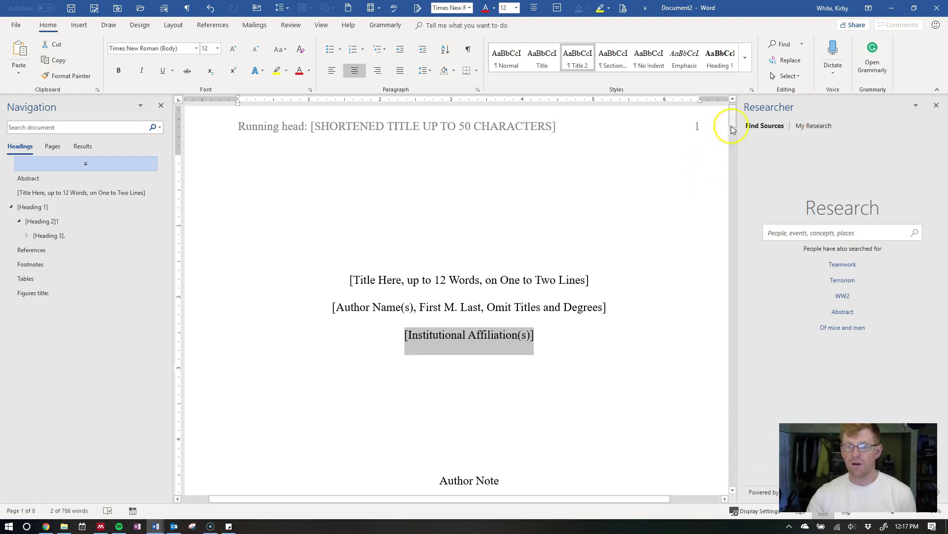
pyautogui.moveTo(733, 114); pyautogui.dragTo(731, 122)
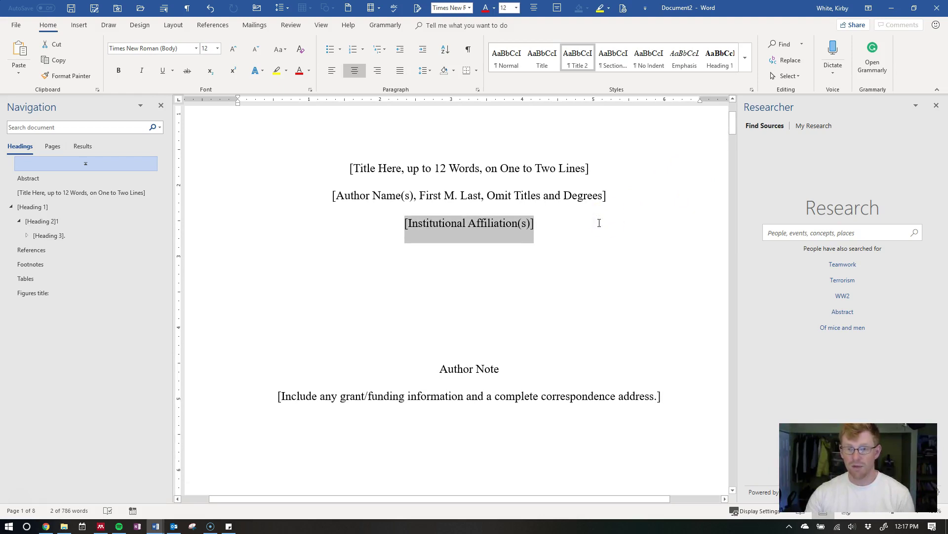
pyautogui.scroll(1, 627, 221)
pyautogui.scroll(-4, 642, 250)
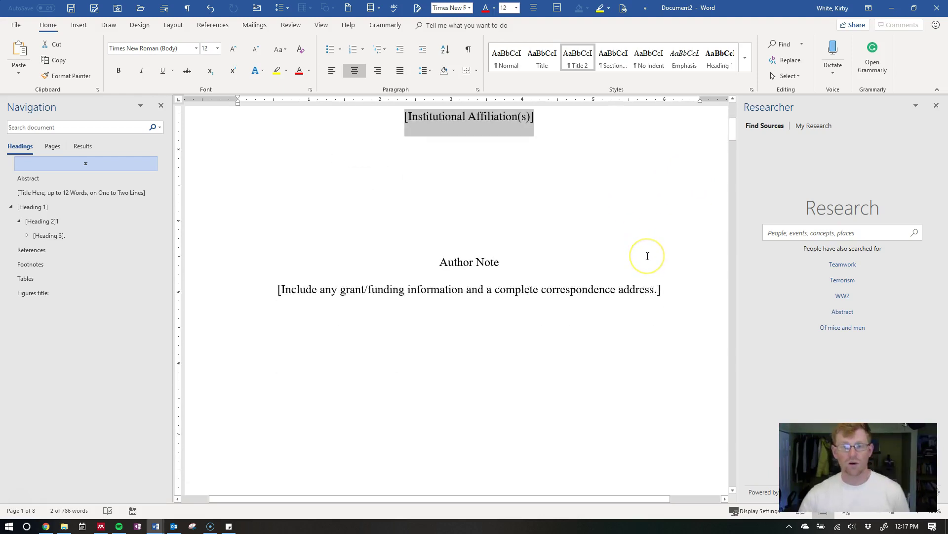
pyautogui.click(672, 239)
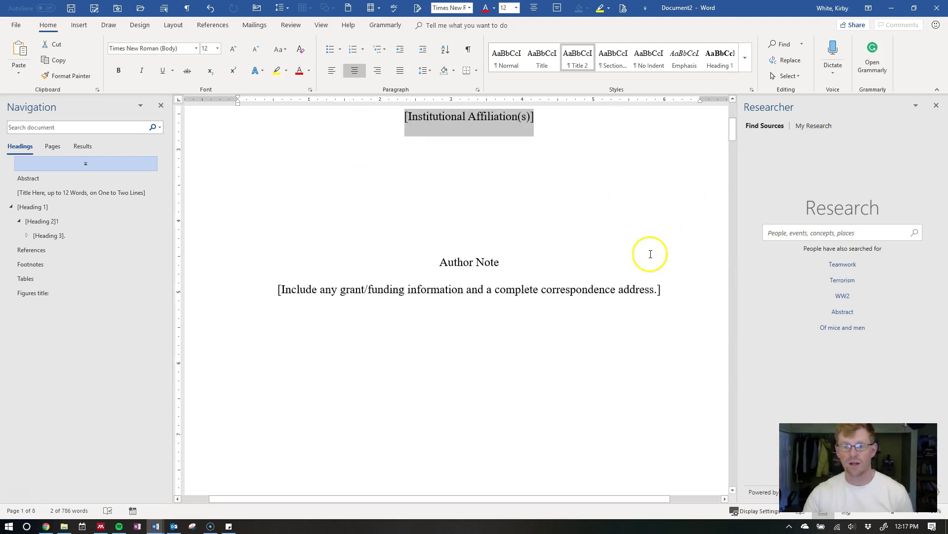
pyautogui.scroll(-1, 657, 262)
pyautogui.scroll(5, 637, 228)
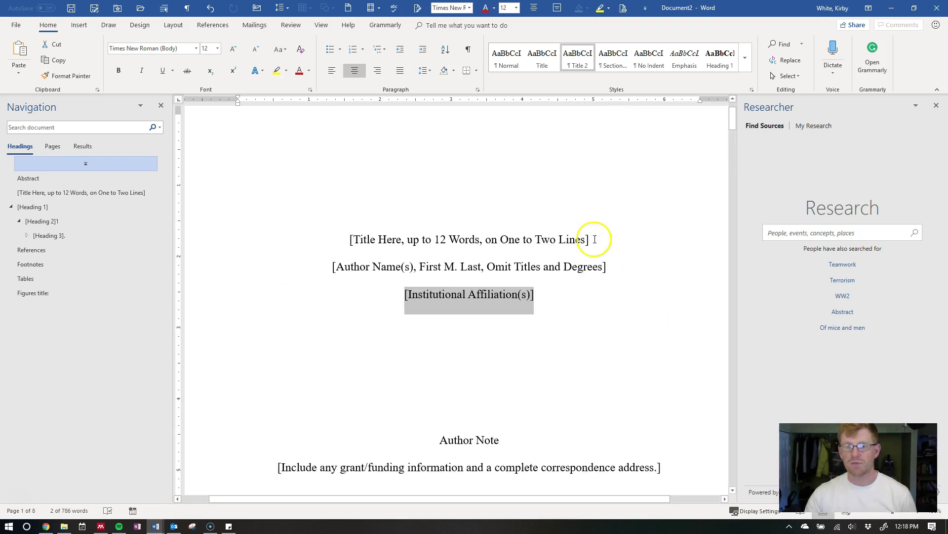
pyautogui.scroll(1, 632, 256)
pyautogui.scroll(-2, 622, 245)
pyautogui.scroll(1, 615, 243)
pyautogui.scroll(-2, 593, 259)
pyautogui.tripleClick(494, 336)
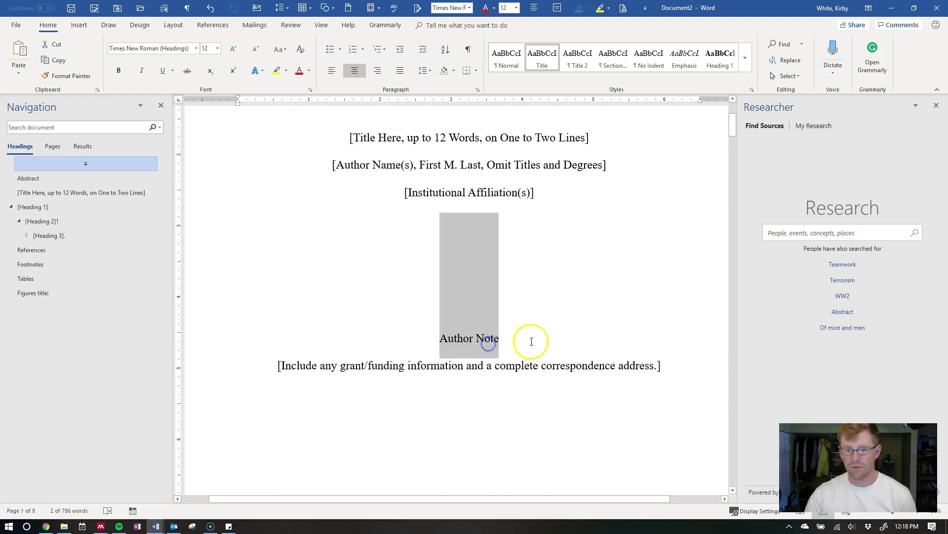
pyautogui.scroll(-3, 559, 322)
pyautogui.tripleClick(594, 299)
pyautogui.click(442, 285)
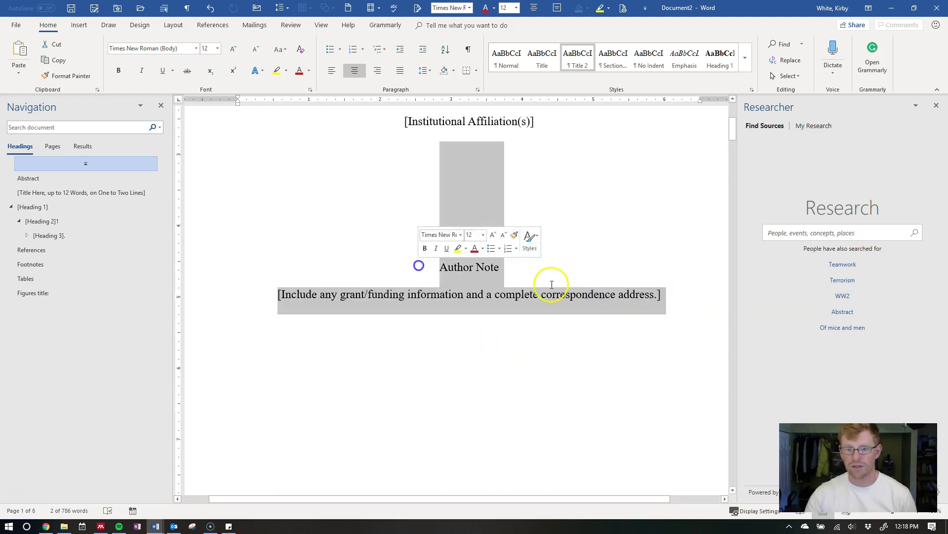
# - Read through the abstract page and the sample text for the different heading levels
pyautogui.scroll(-5, 571, 275)
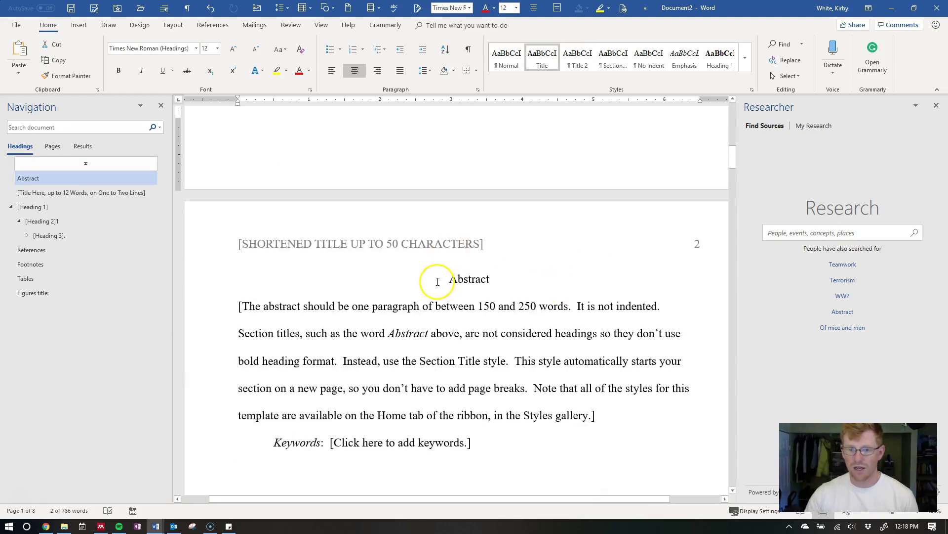
pyautogui.scroll(-4, 508, 320)
pyautogui.scroll(2, 519, 326)
pyautogui.scroll(-11, 534, 333)
pyautogui.scroll(-3, 602, 319)
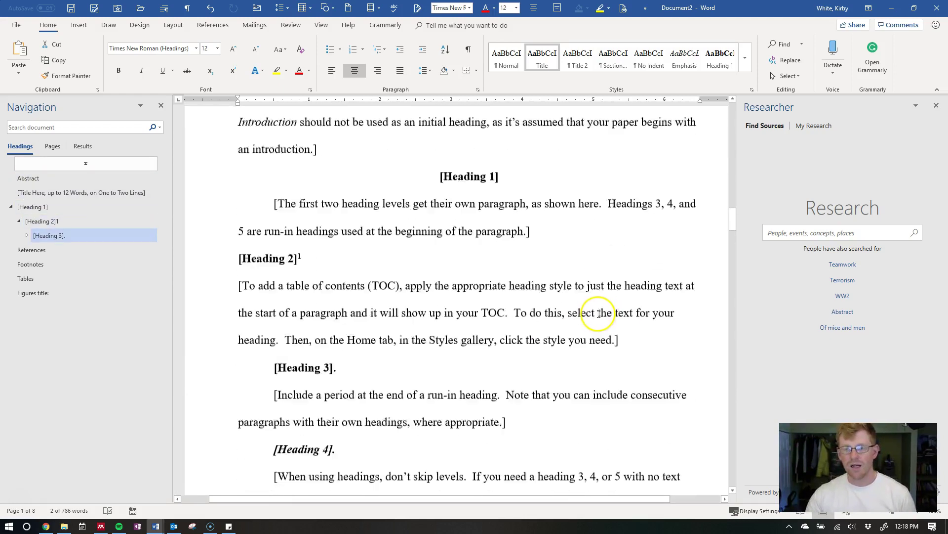
# - Return to the title page and select the paper title placeholder, followed by the author name placeholder
pyautogui.moveTo(731, 222); pyautogui.dragTo(731, 111)
pyautogui.tripleClick(504, 309)
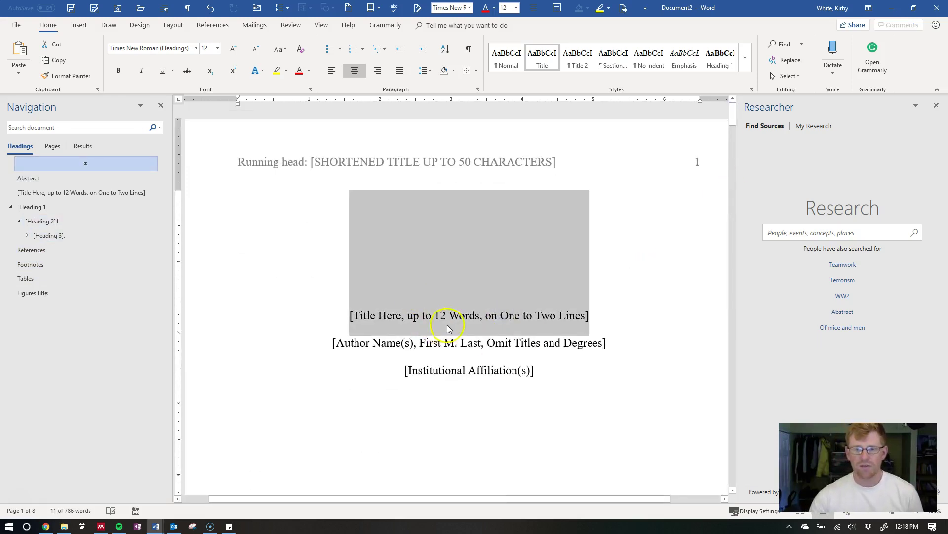
pyautogui.scroll(-1, 449, 329)
pyautogui.tripleClick(470, 311)
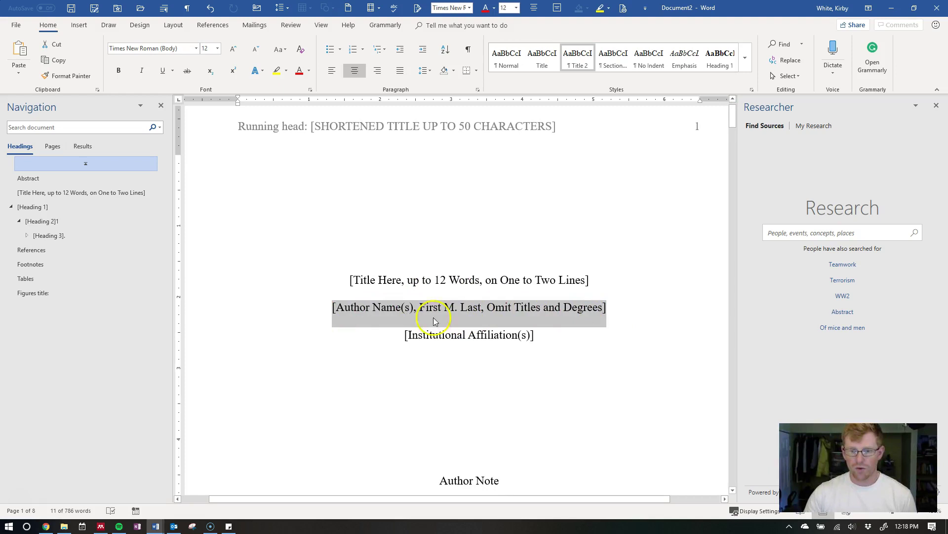
# - Examine the title page placeholders by selecting the institutional affiliation, the author name and the paper title
pyautogui.tripleClick(462, 338)
pyautogui.tripleClick(539, 316)
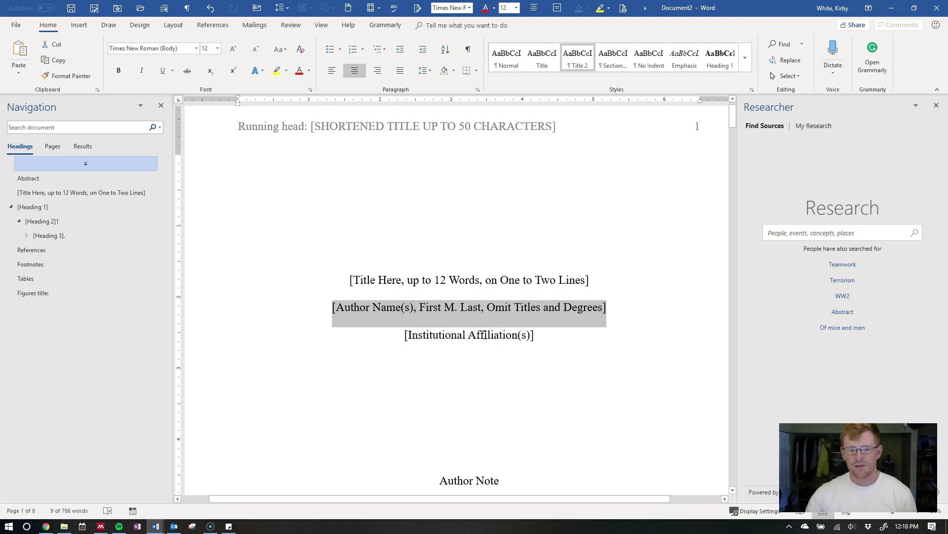
pyautogui.click(485, 335)
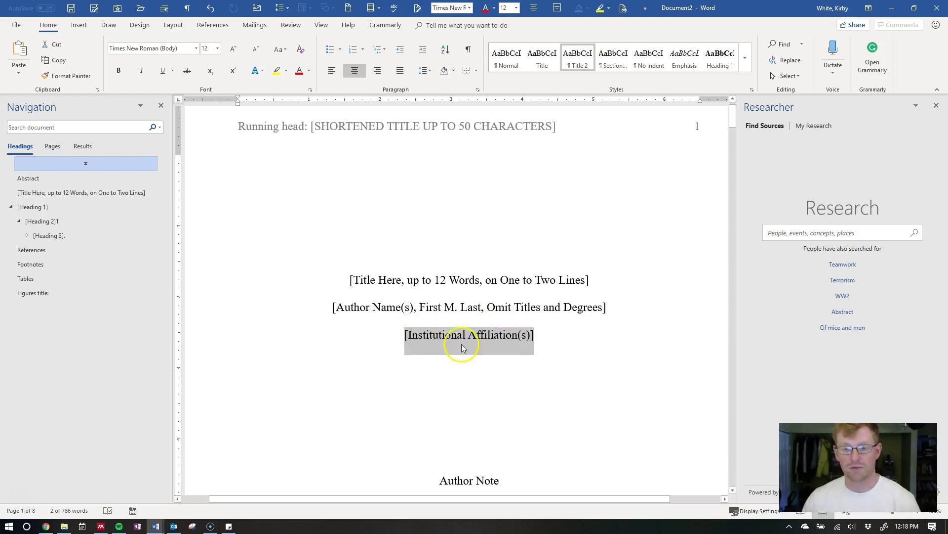
pyautogui.click(504, 310)
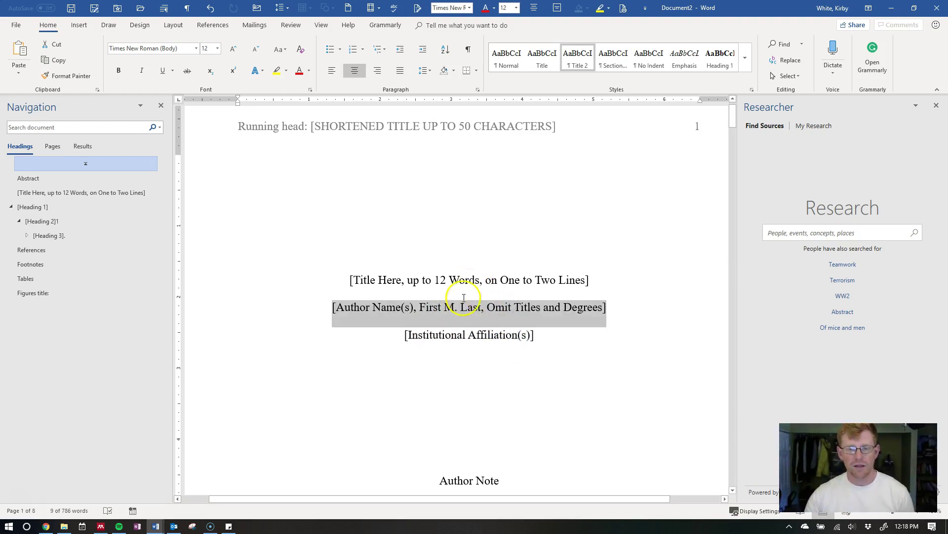
pyautogui.scroll(-3, 464, 297)
pyautogui.click(504, 206)
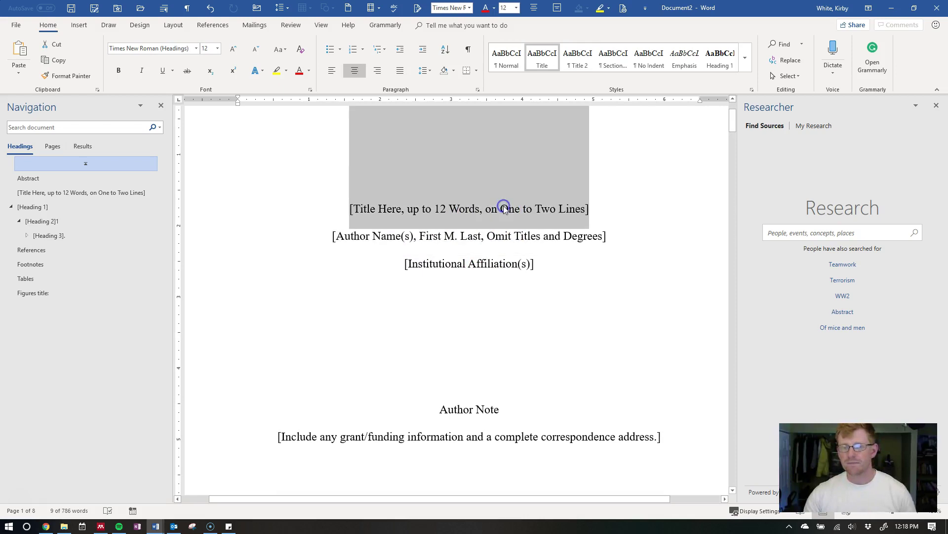
pyautogui.scroll(1, 512, 217)
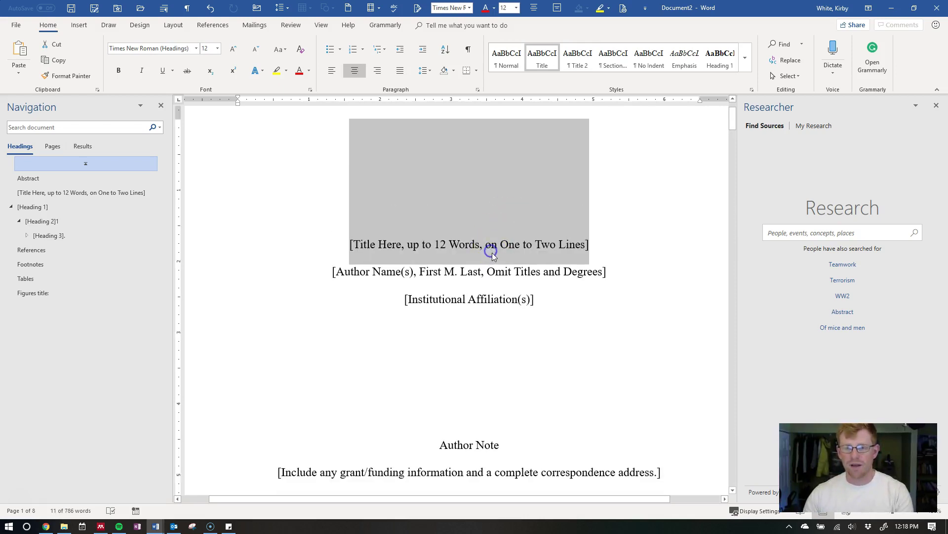
# - Replace the title placeholder above the body text on page 3 with "Job Performance and Evaluations"
pyautogui.scroll(-15, 492, 253)
pyautogui.scroll(-20, 475, 251)
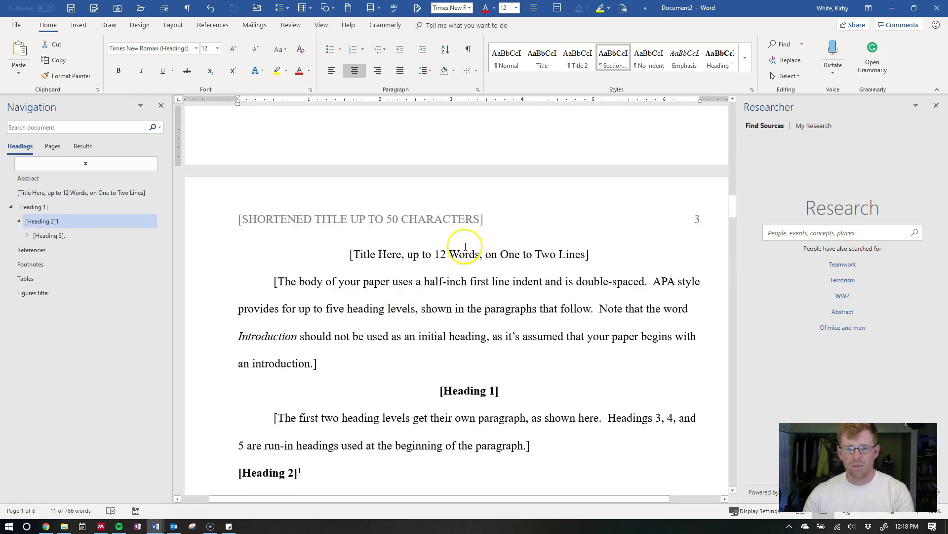
pyautogui.click(479, 257)
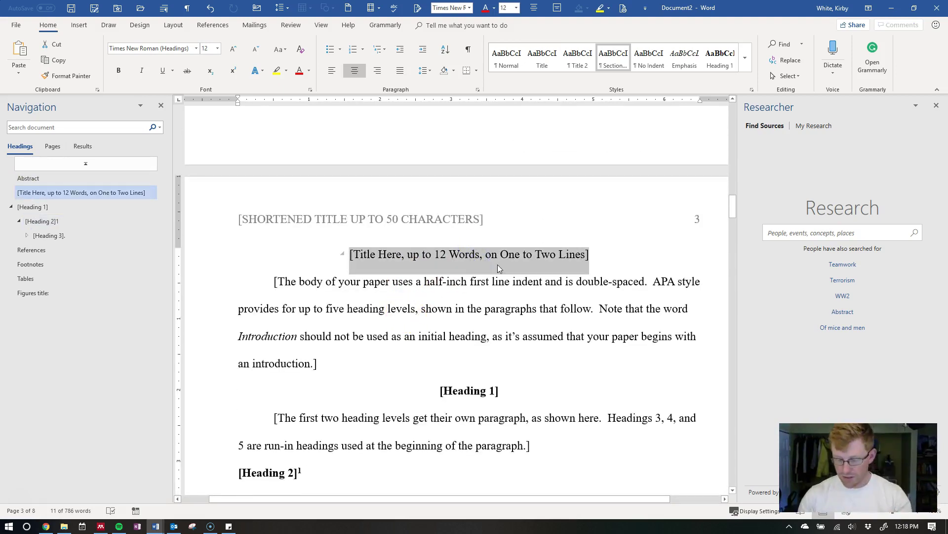
pyautogui.write('Job Performance and Evaluations')
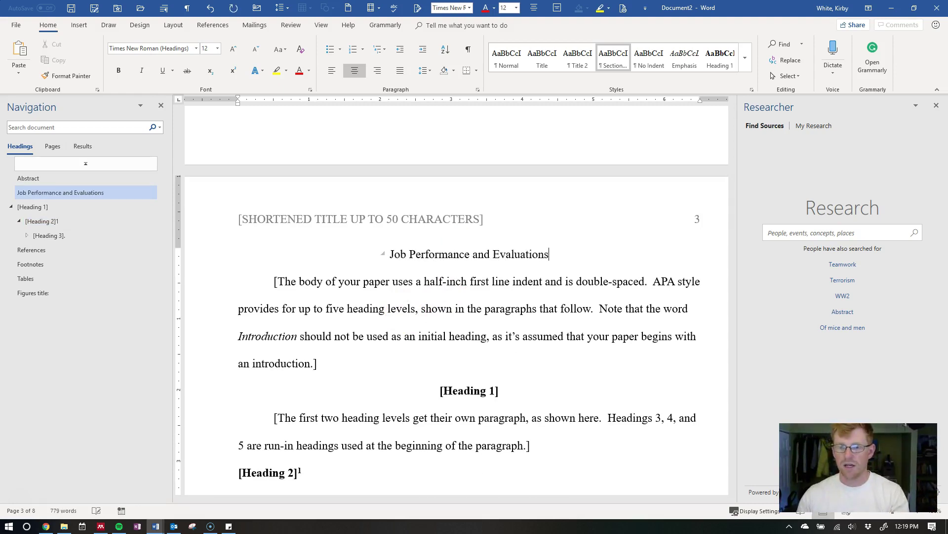
# - Undo the title entry above the body text on page 3 and dismiss the error dialog
pyautogui.scroll(12, 628, 346)
pyautogui.scroll(10, 568, 339)
pyautogui.scroll(1, 550, 320)
pyautogui.scroll(-3, 519, 311)
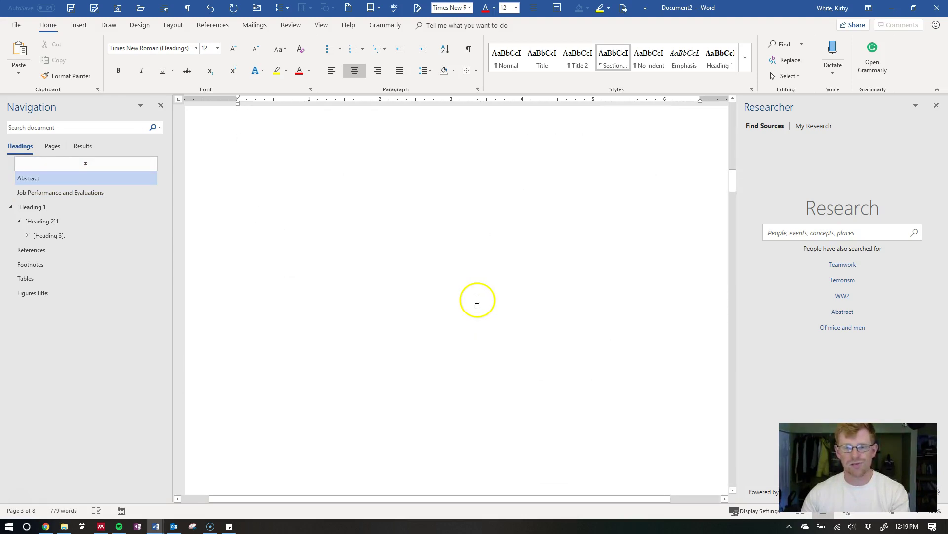
pyautogui.scroll(-10, 478, 300)
pyautogui.click(505, 293)
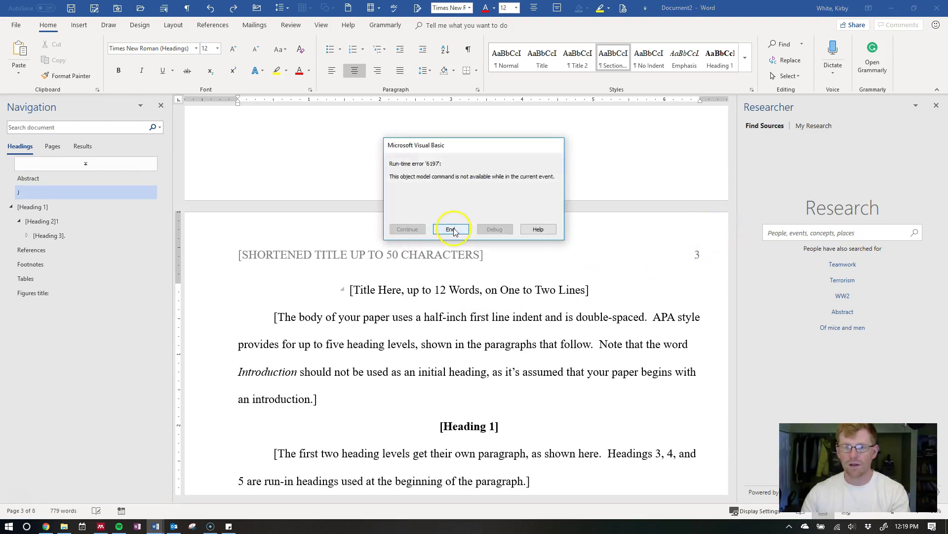
pyautogui.click(452, 229)
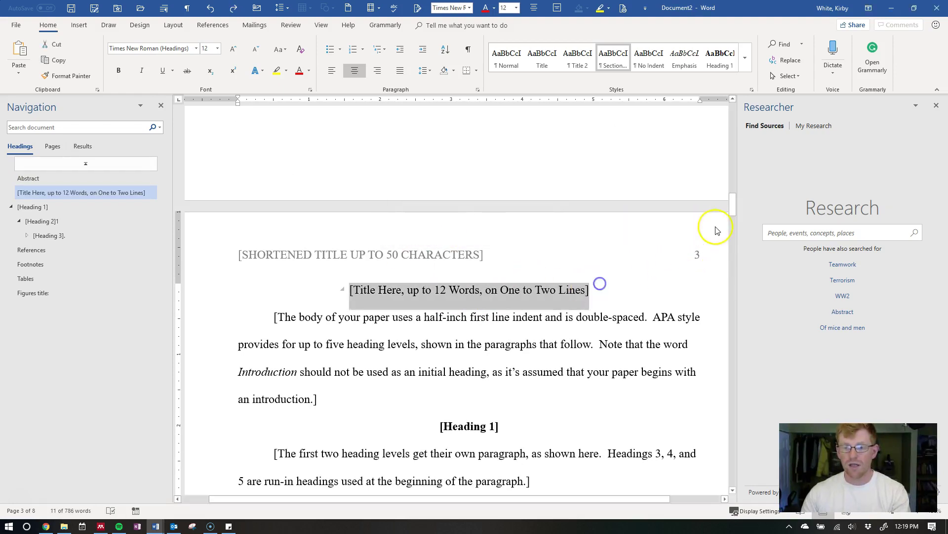
# - Return to the title page, select its title placeholder, and look down as far as the abstract page
pyautogui.moveTo(731, 205); pyautogui.dragTo(731, 131)
pyautogui.click(524, 162)
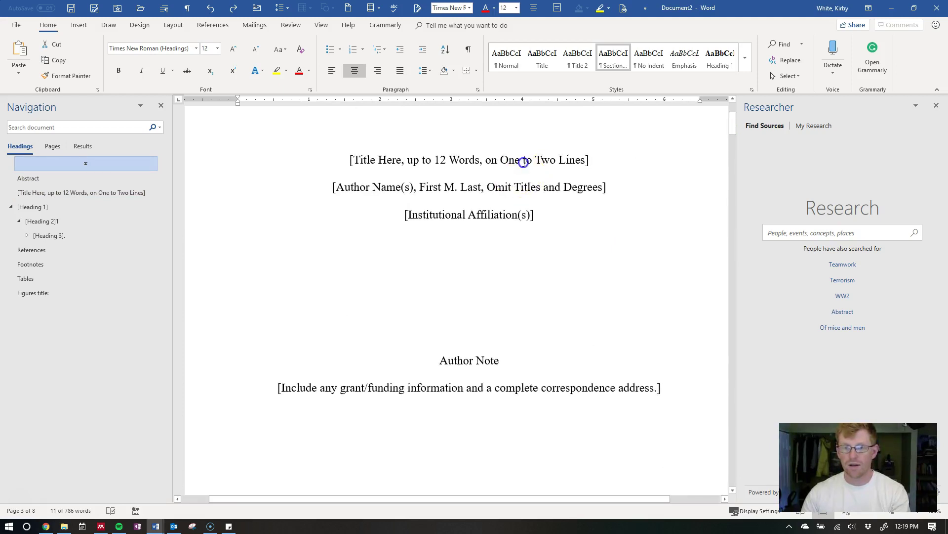
pyautogui.scroll(4, 528, 176)
pyautogui.scroll(-4, 526, 213)
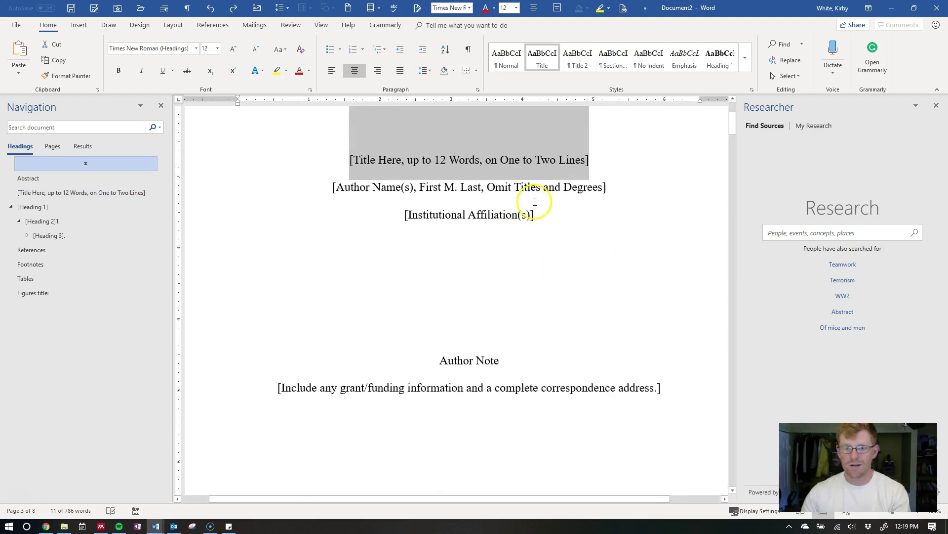
pyautogui.scroll(-10, 517, 217)
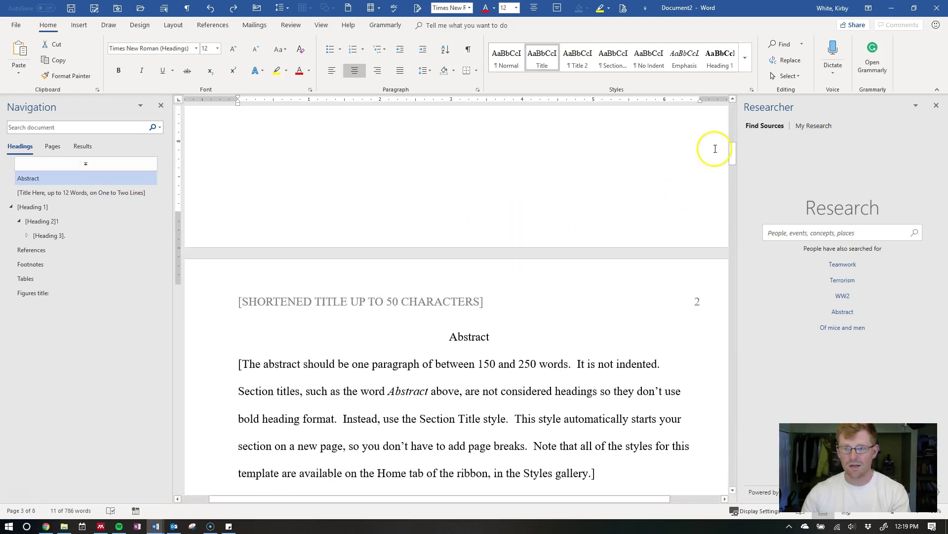
pyautogui.moveTo(733, 127); pyautogui.dragTo(733, 90)
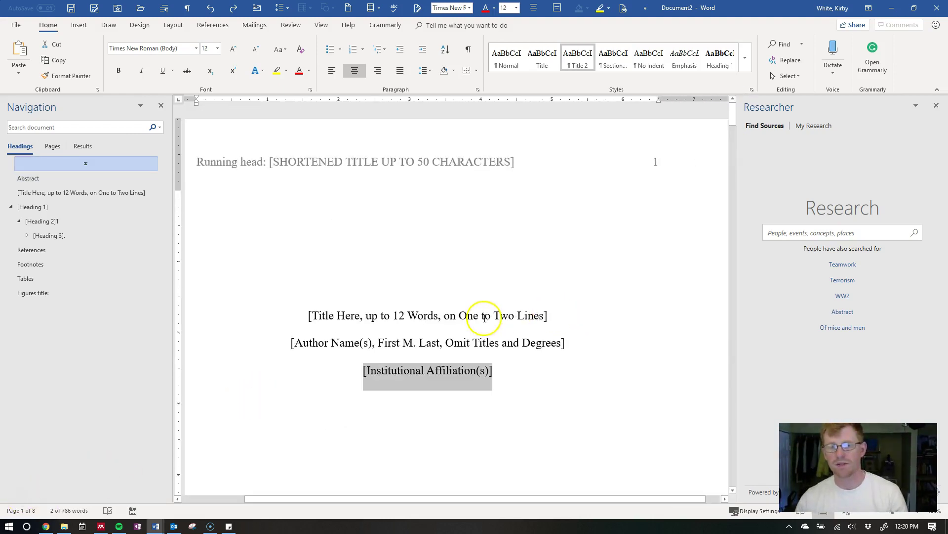
# - Replace the paper title placeholder on the title page with "Job Performance in Complex Organizations"
pyautogui.tripleClick(491, 315)
pyautogui.scroll(-1, 514, 341)
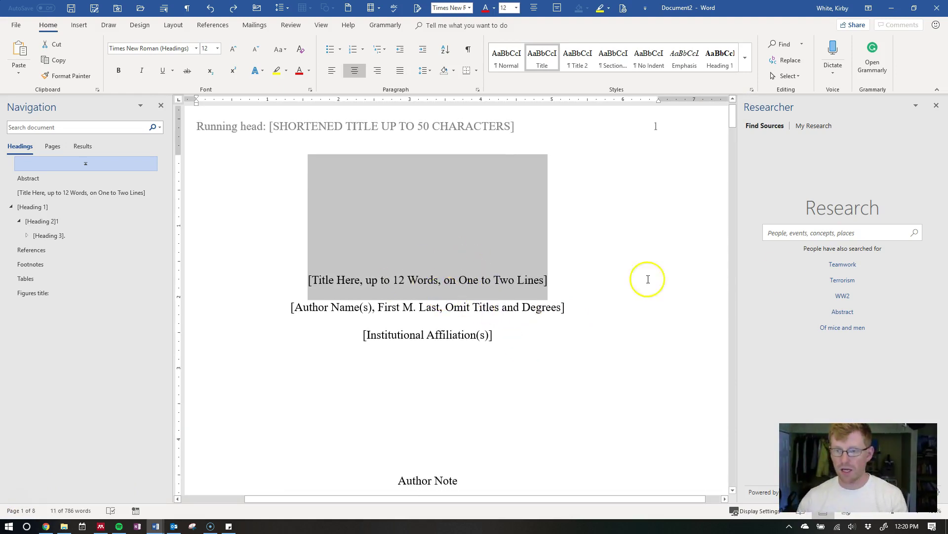
pyautogui.moveTo(734, 118)
pyautogui.mouseDown()
pyautogui.moveTo(731, 207)
pyautogui.moveTo(730, 120)
pyautogui.mouseUp()
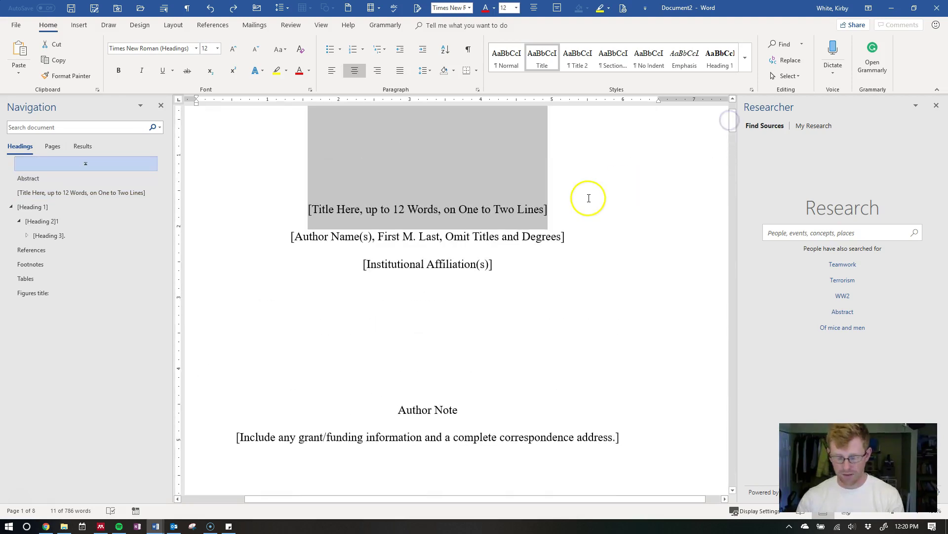
pyautogui.write('Job per')
pyautogui.press('BackSpace')
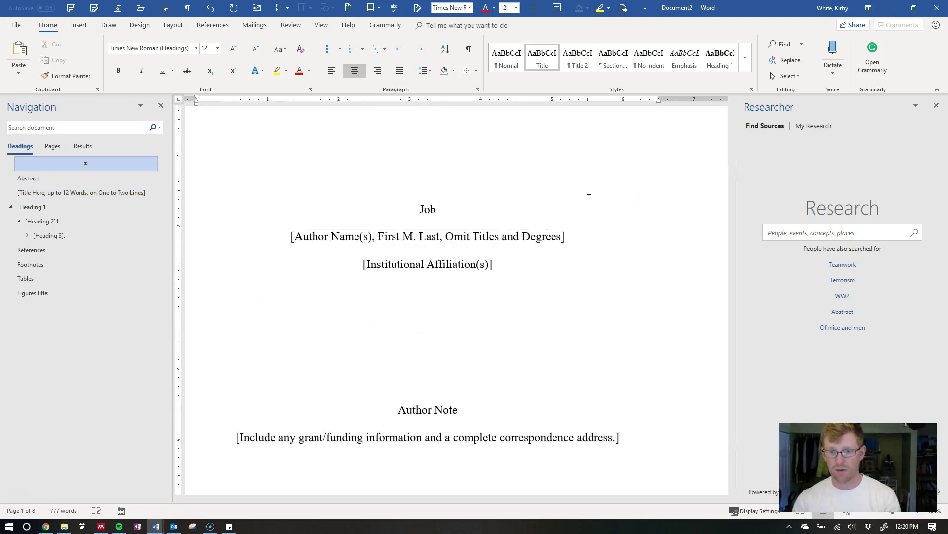
pyautogui.write('rformance in Complex Organizations')
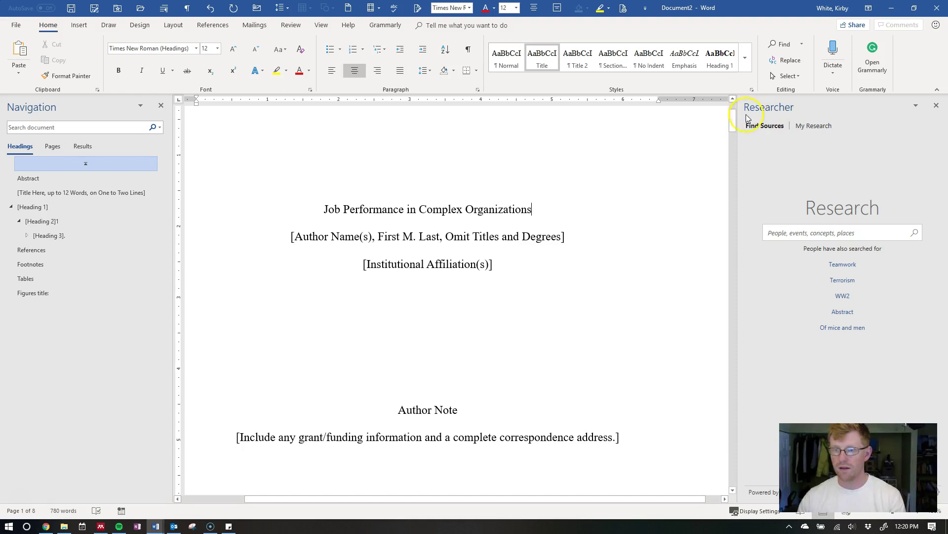
# - Check the repeated title above the body text on page 3 by selecting the line
pyautogui.moveTo(734, 120); pyautogui.dragTo(731, 203)
pyautogui.click(544, 268)
pyautogui.moveTo(529, 273); pyautogui.dragTo(325, 274)
pyautogui.click(557, 282)
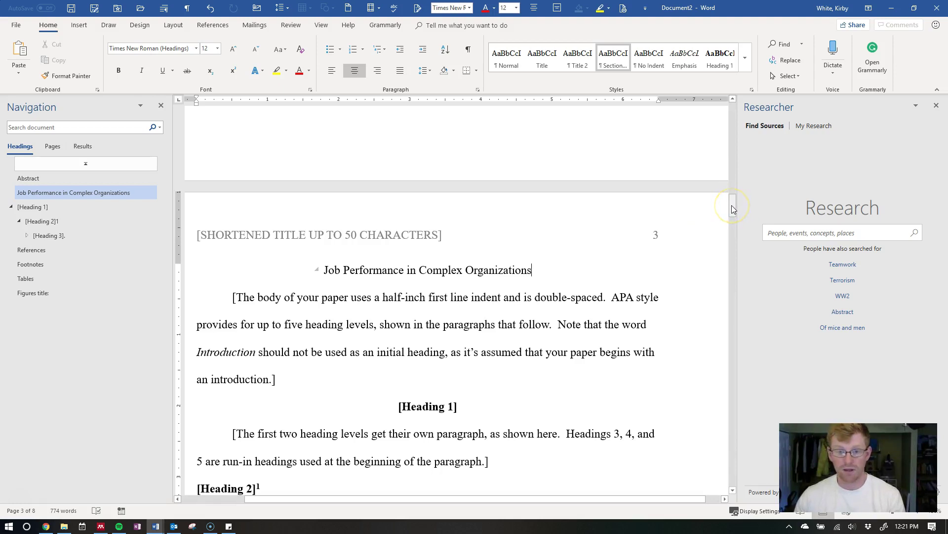
# - Select the introductory body paragraph, examine the headings below it, and select the footnote mark after Heading 2
pyautogui.tripleClick(590, 298)
pyautogui.scroll(-2, 420, 380)
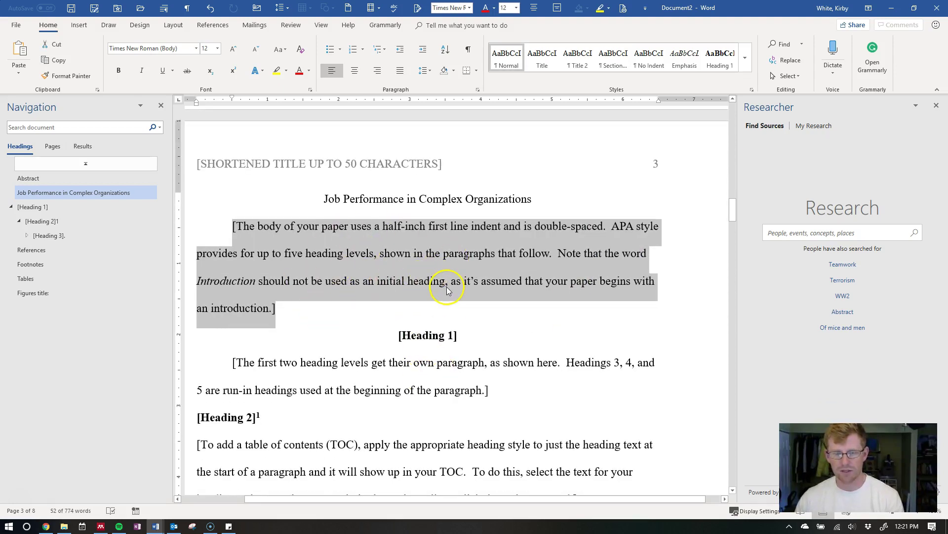
pyautogui.scroll(-1, 447, 290)
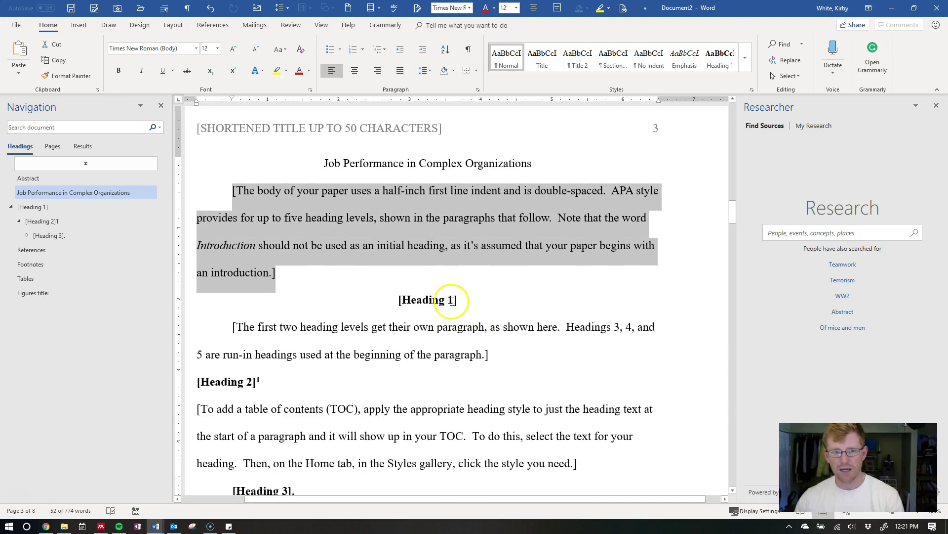
pyautogui.moveTo(731, 212); pyautogui.dragTo(732, 221)
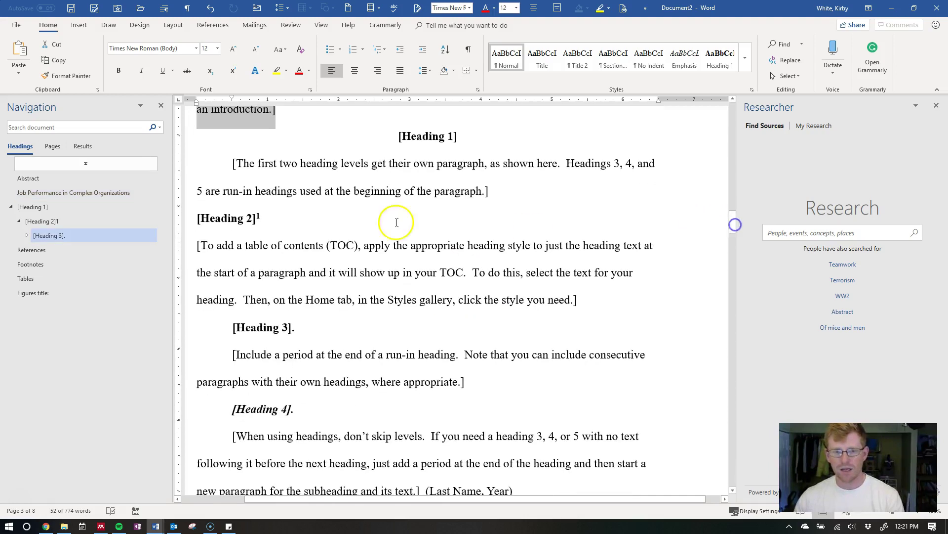
pyautogui.click(258, 218)
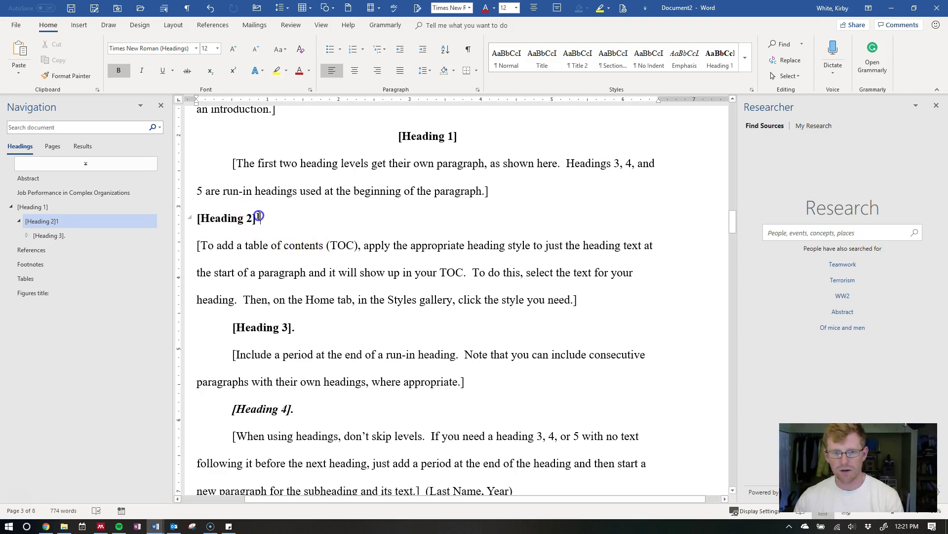
pyautogui.doubleClick(258, 216)
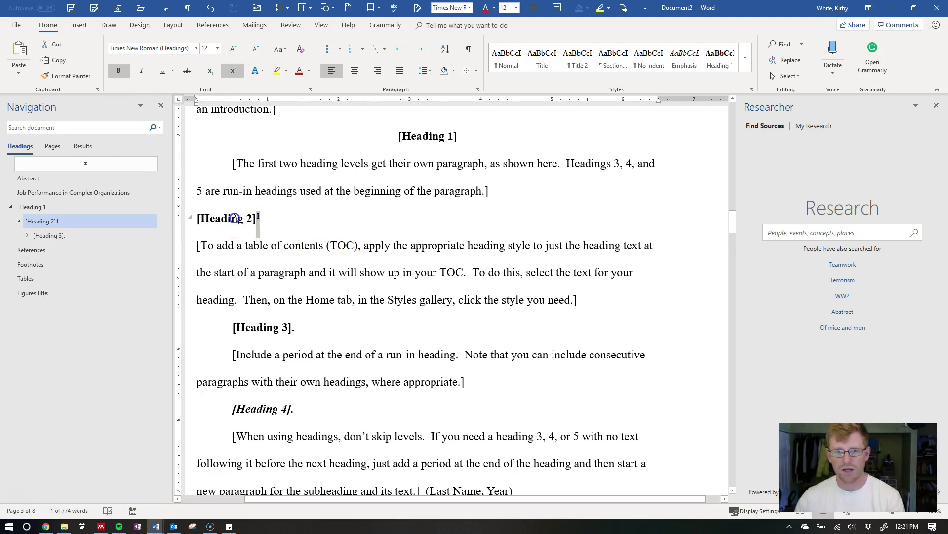
# - Delete the table of contents instructions under Heading 2, and try the Normal style on the empty line, undoing that style change
pyautogui.tripleClick(292, 248)
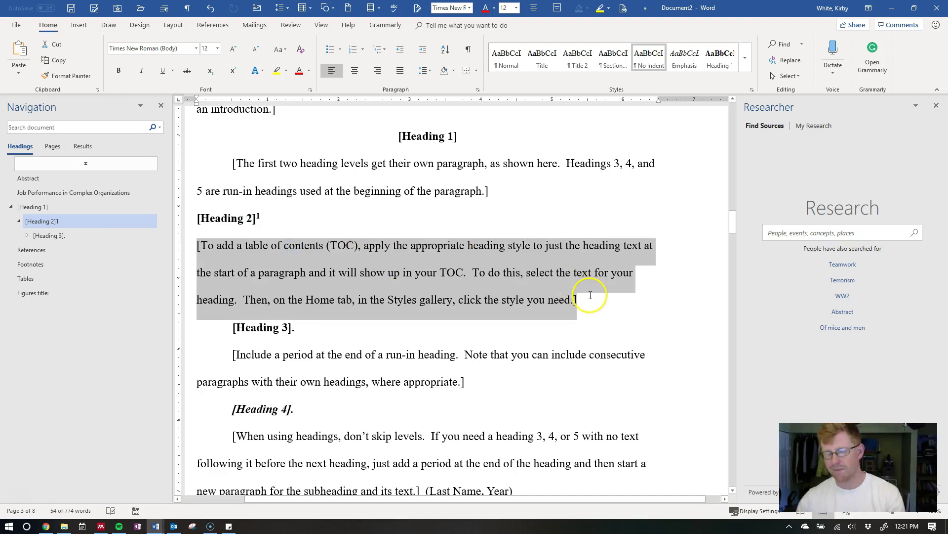
pyautogui.press('Delete')
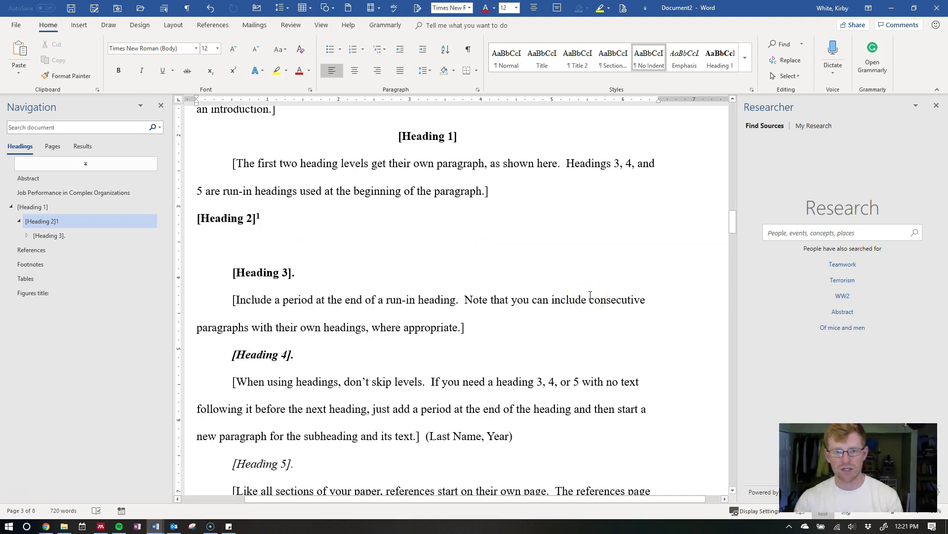
pyautogui.click(507, 57)
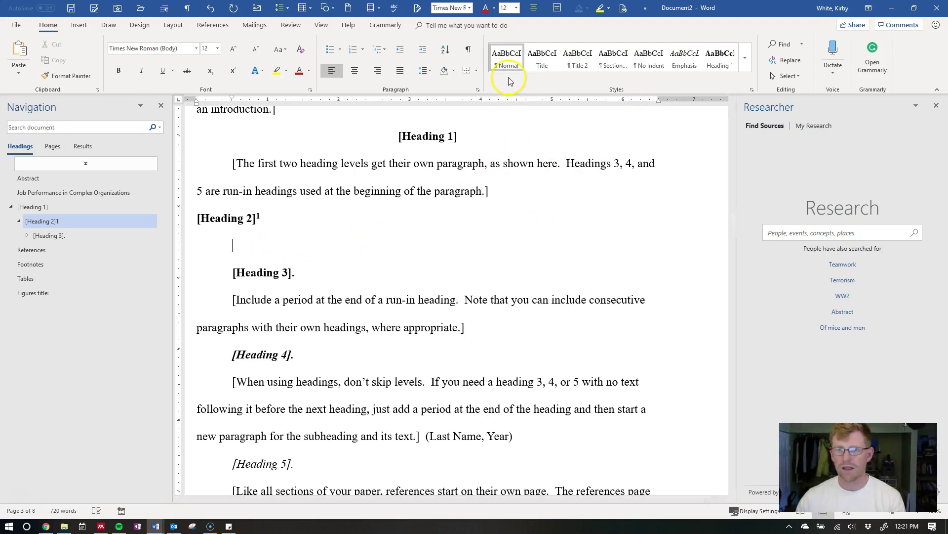
pyautogui.hotkey('ctrl', 'z')
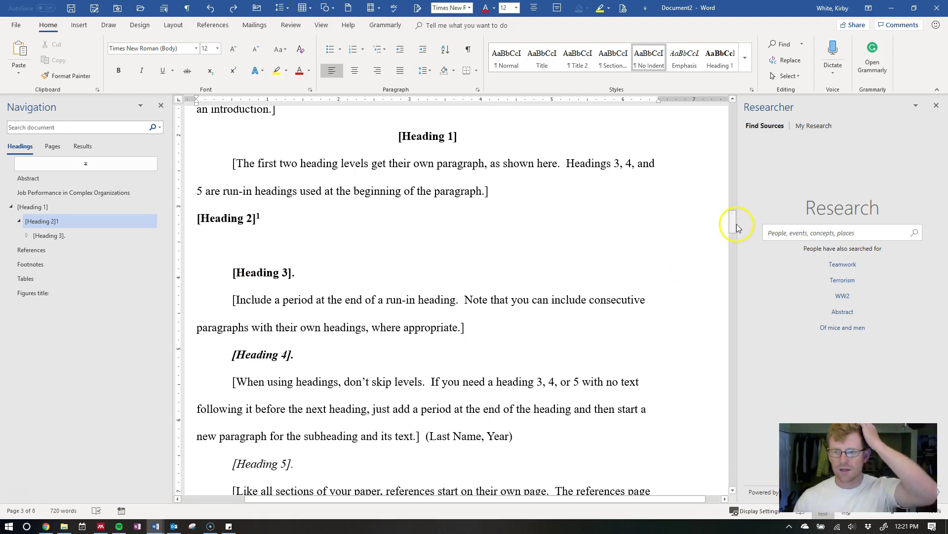
# - Examine the lower heading levels by selecting Heading 3 and Heading 4 and expanding Heading 3 in the document outline
pyautogui.moveTo(732, 224); pyautogui.dragTo(728, 238)
pyautogui.scroll(2, 332, 127)
pyautogui.click(335, 144)
pyautogui.scroll(3, 402, 176)
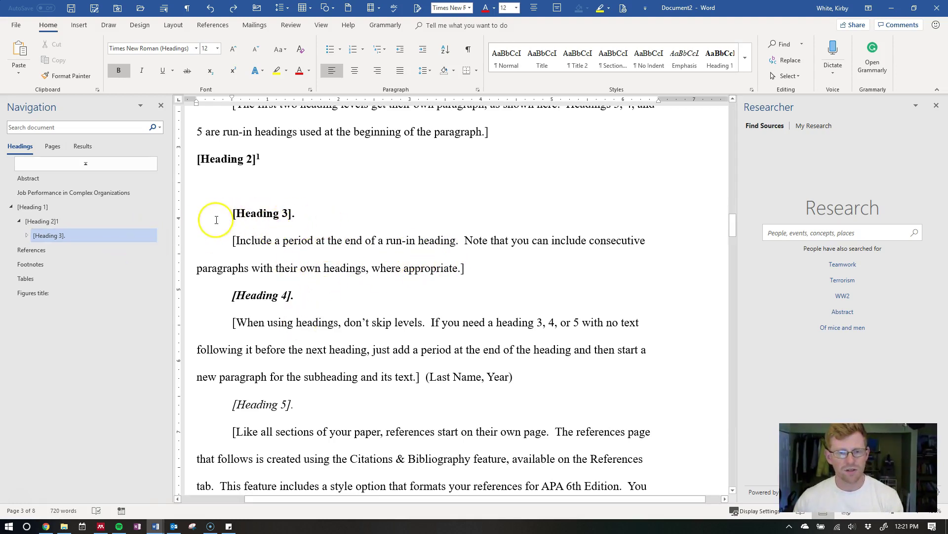
pyautogui.moveTo(233, 216); pyautogui.dragTo(292, 216)
pyautogui.moveTo(391, 499); pyautogui.dragTo(359, 503)
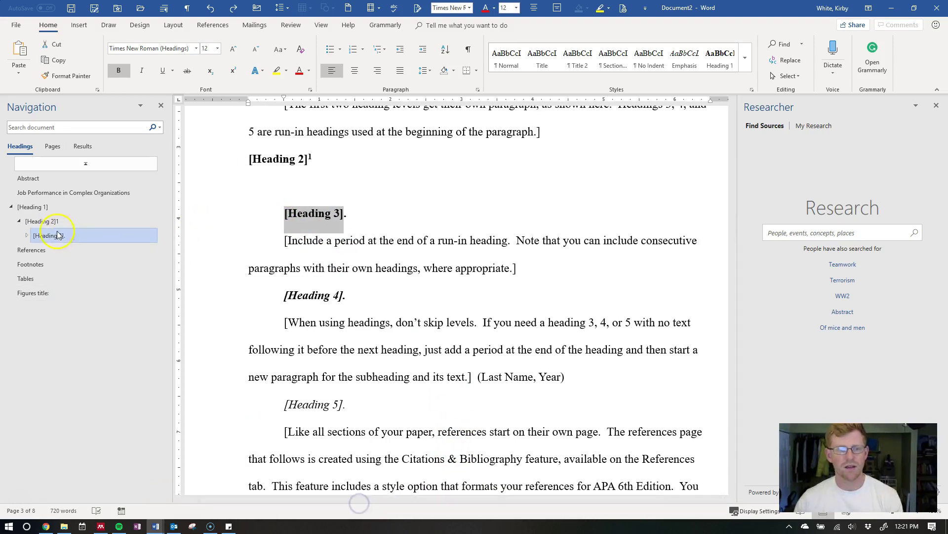
pyautogui.click(302, 293)
pyautogui.click(28, 236)
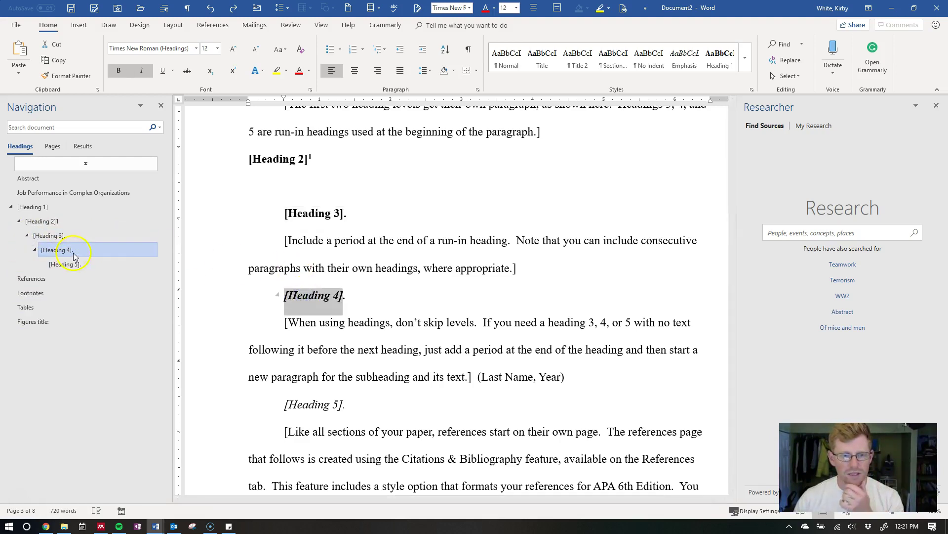
pyautogui.click(362, 219)
# - Return to the title page of the online APA report document and close it without saving the changes
pyautogui.moveTo(733, 226); pyautogui.dragTo(728, 94)
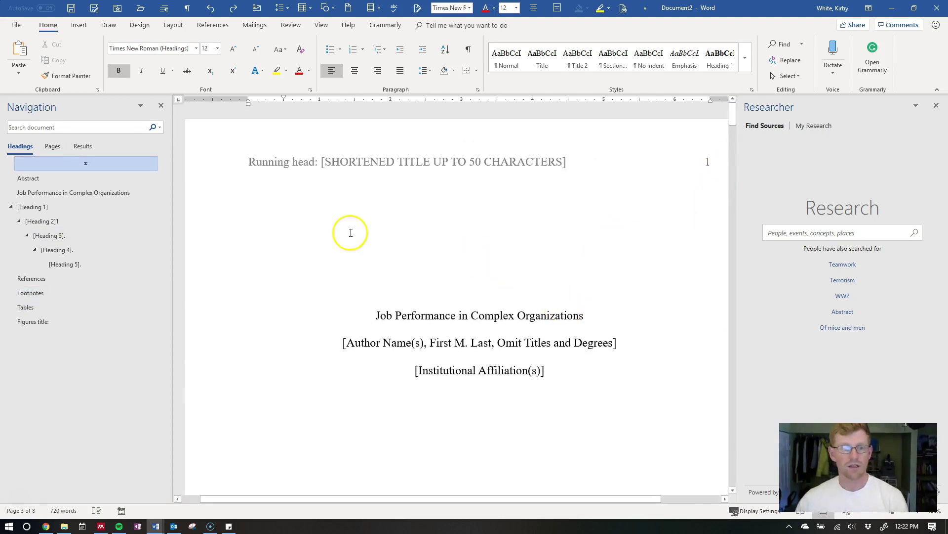
pyautogui.click(386, 223)
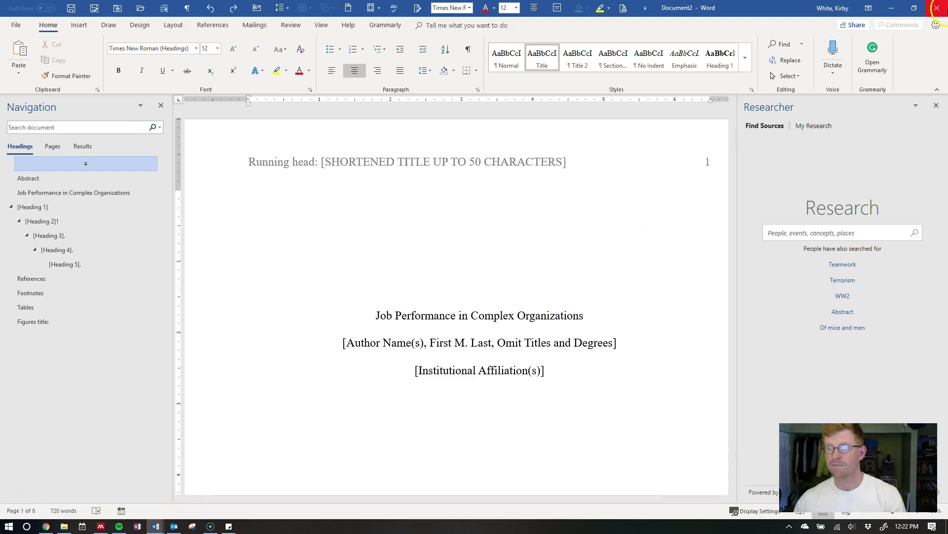
pyautogui.click(939, 14)
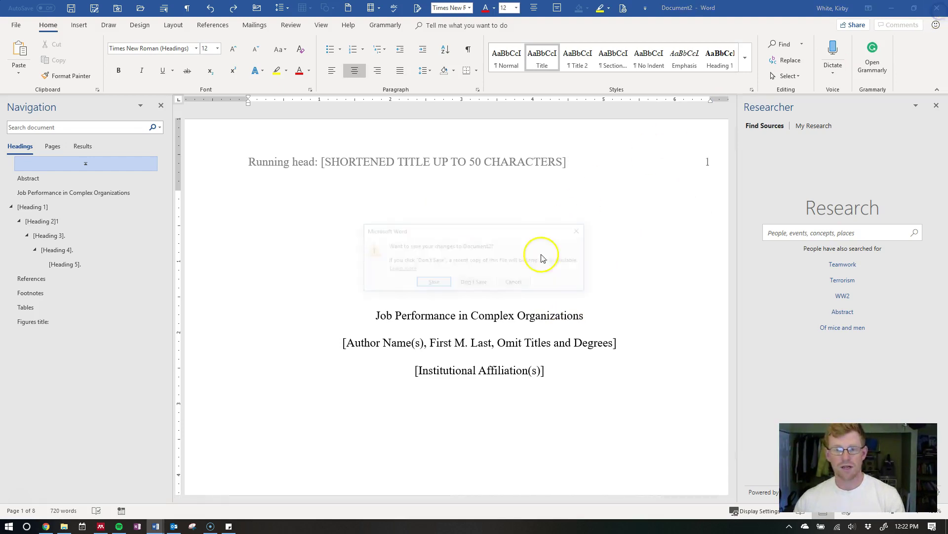
pyautogui.click(482, 281)
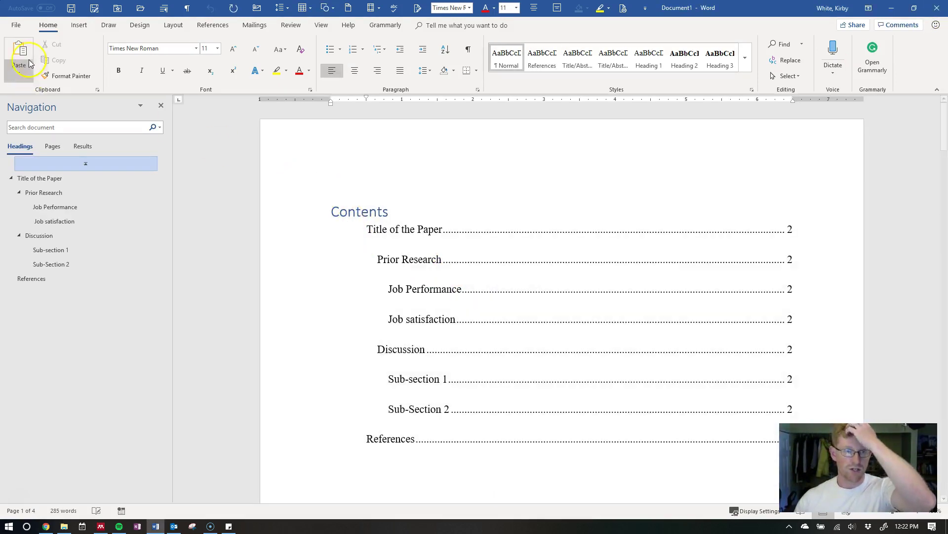
# - Create a new document from the personal template APA Template 2
pyautogui.click(17, 26)
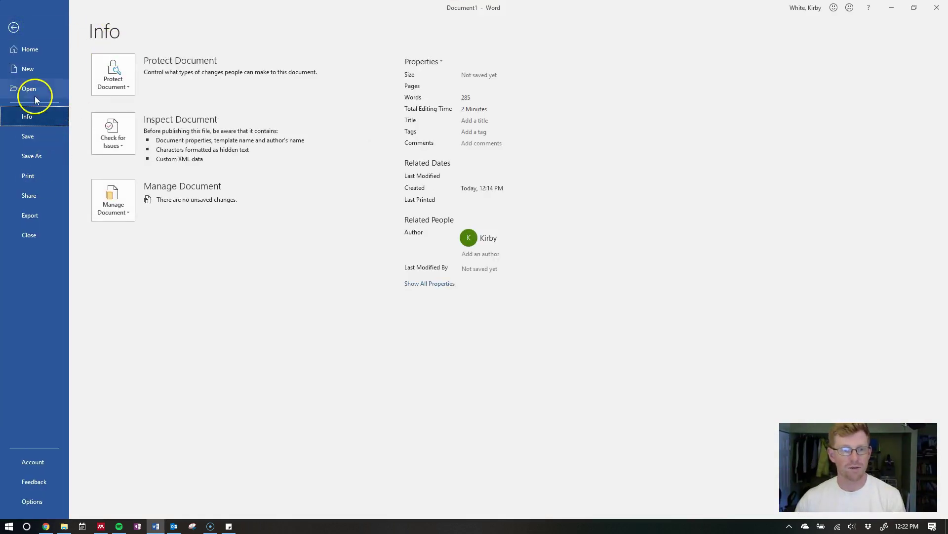
pyautogui.click(31, 69)
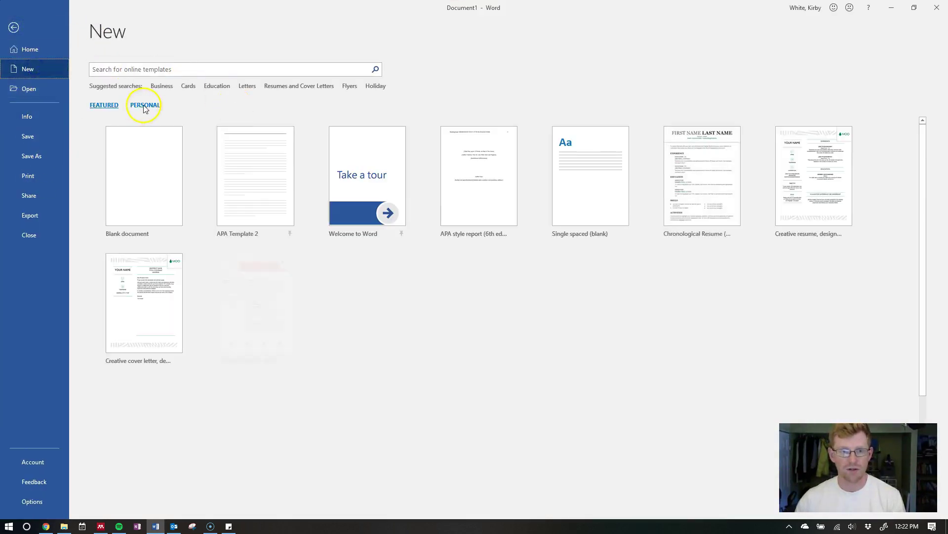
pyautogui.click(144, 105)
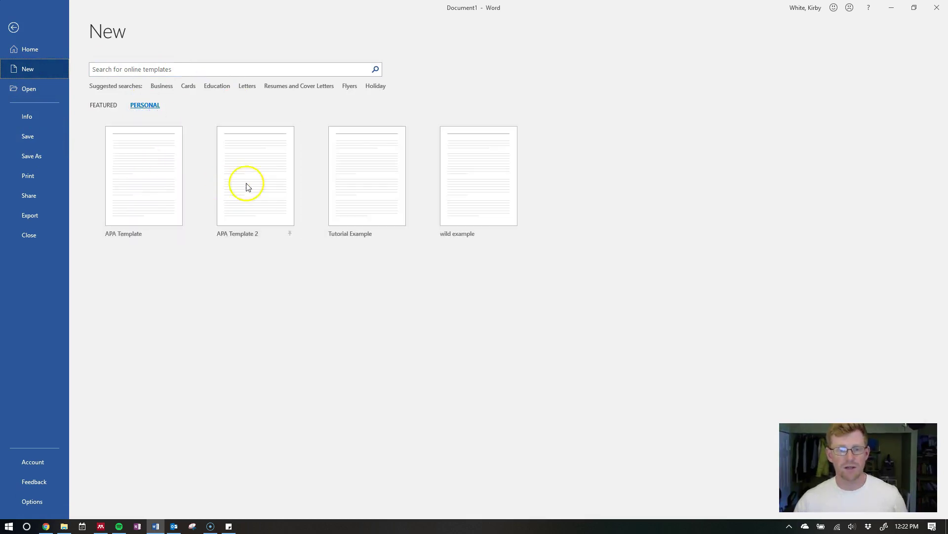
pyautogui.click(266, 184)
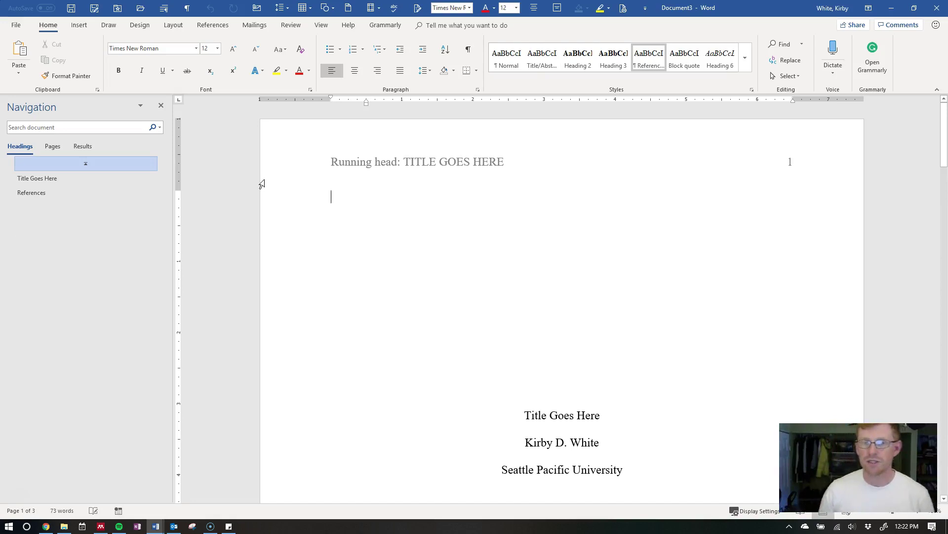
# - Replace the placeholder title on the title page with "Job Performance"
pyautogui.scroll(-3, 611, 327)
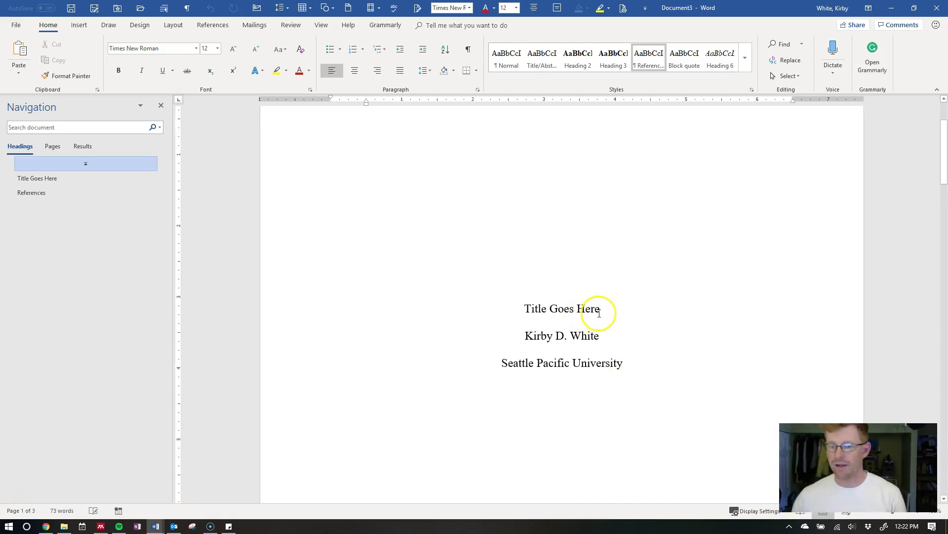
pyautogui.click(598, 310)
pyautogui.scroll(1, 717, 311)
pyautogui.hotkey('shift', 'Home')
pyautogui.write('Jo')
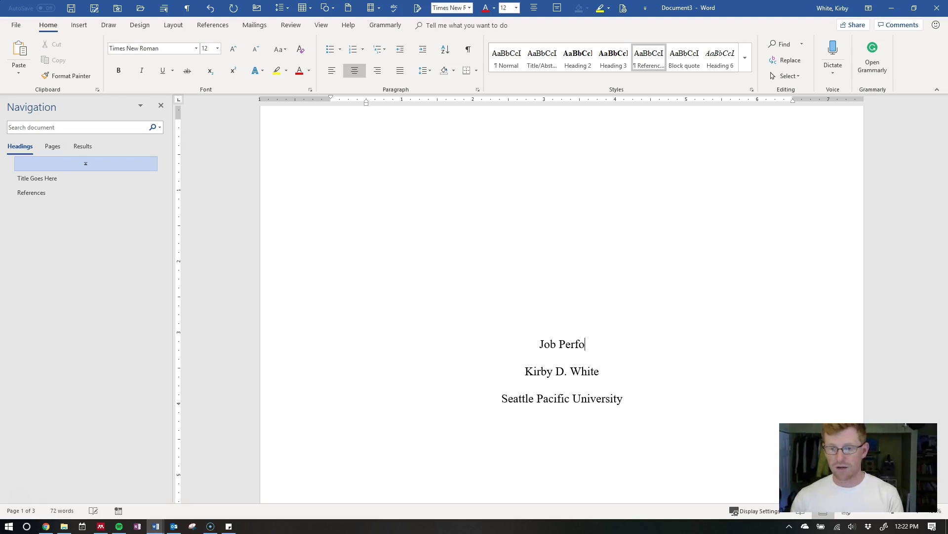
# - Review the repeated title and the sample table on page 2
pyautogui.scroll(-10, 657, 262)
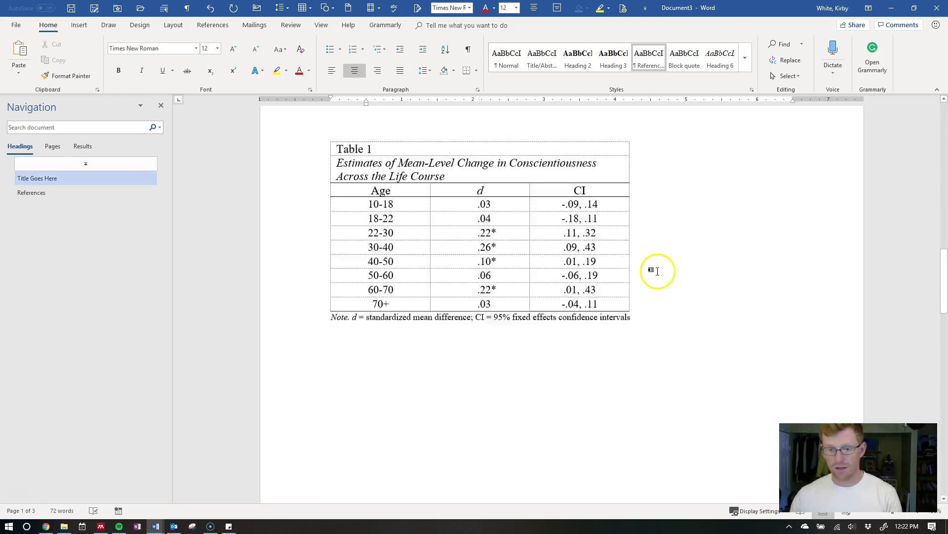
pyautogui.scroll(1, 627, 292)
pyautogui.click(612, 315)
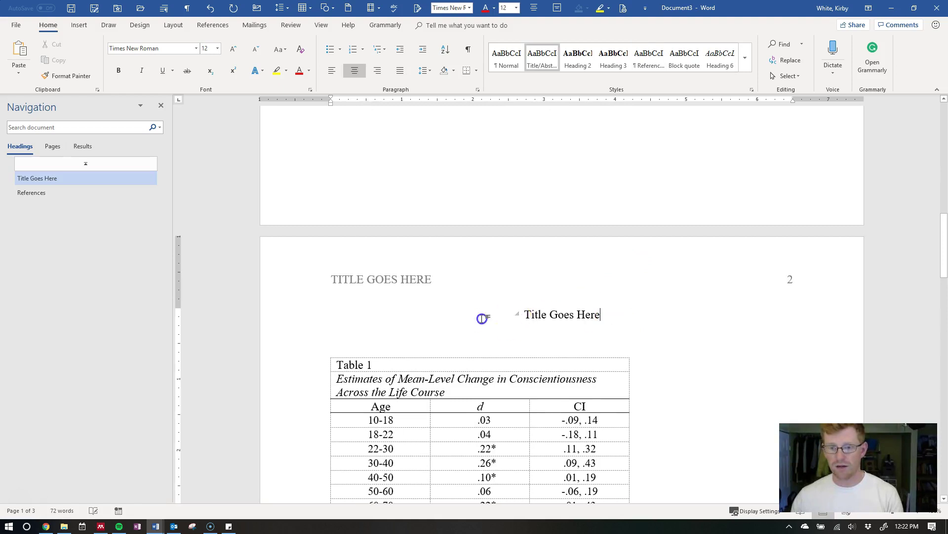
pyautogui.scroll(-2, 364, 324)
pyautogui.scroll(-10, 572, 317)
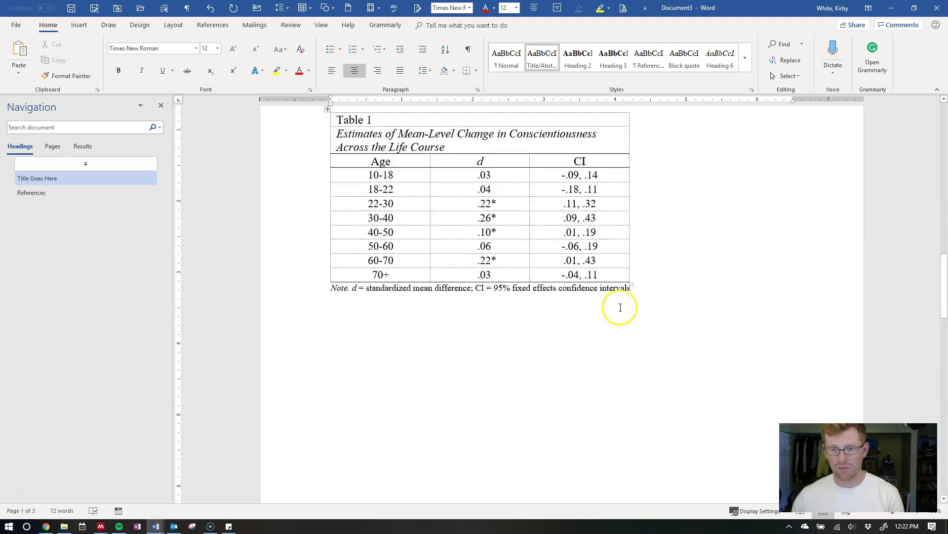
pyautogui.scroll(-2, 588, 330)
# - Change the running head title in the first page header to "JOB PERFORMANCE" and leave header editing
pyautogui.moveTo(943, 378); pyautogui.dragTo(943, 102)
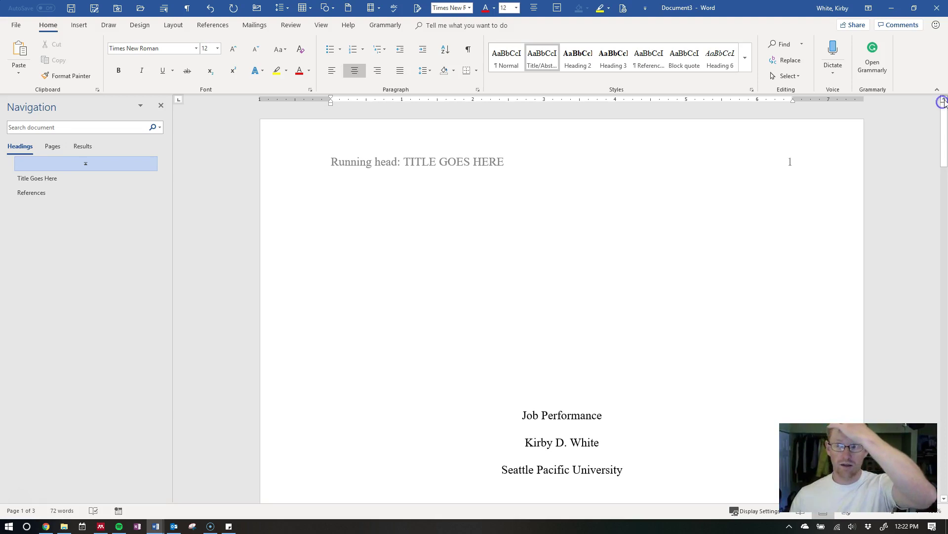
pyautogui.doubleClick(504, 163)
pyautogui.moveTo(504, 163); pyautogui.dragTo(418, 156)
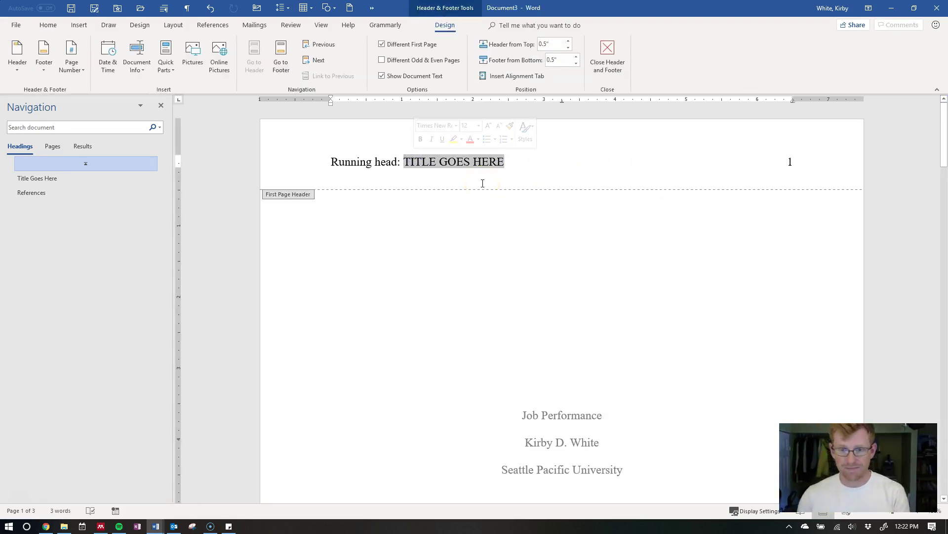
pyautogui.write('JOB PERFORMANC')
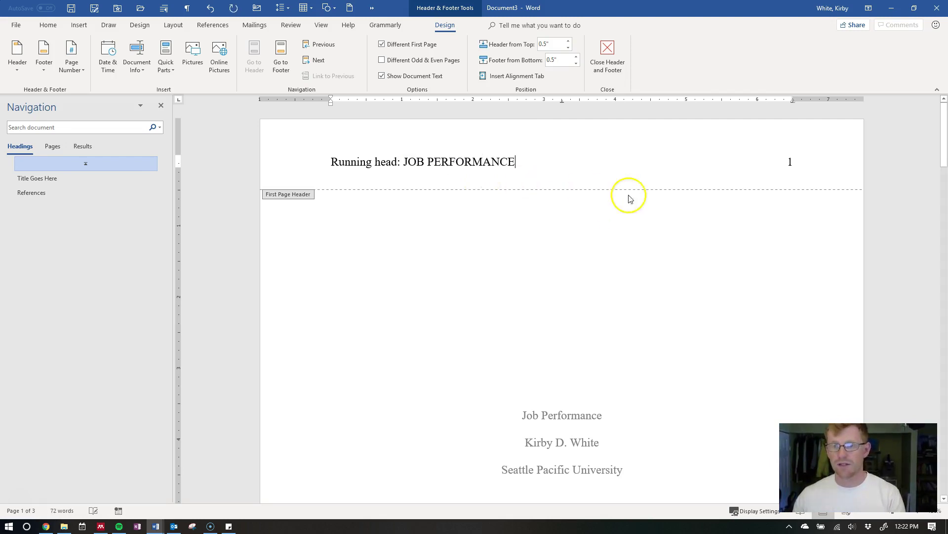
pyautogui.click(608, 55)
# - Insert an empty body paragraph below the repeated title on page 2
pyautogui.scroll(-5, 533, 287)
pyautogui.scroll(-3, 517, 303)
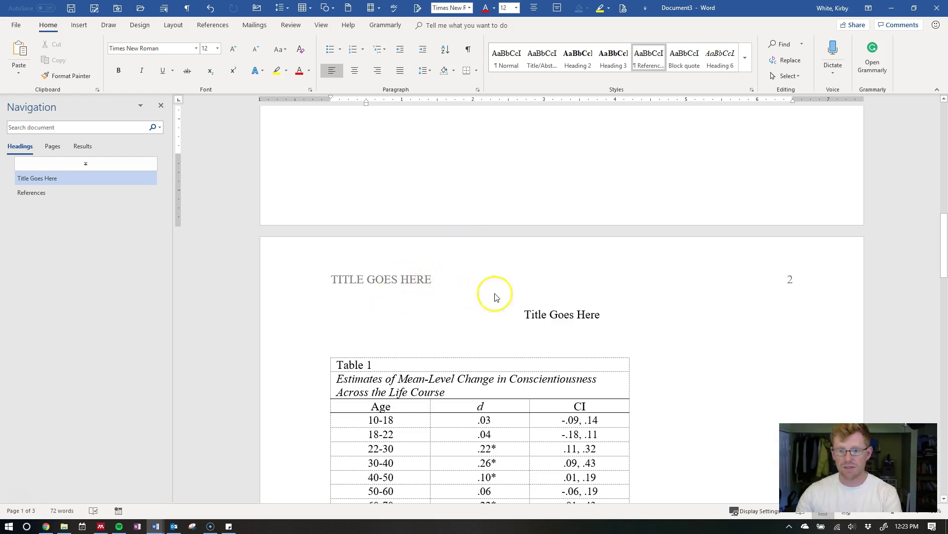
pyautogui.scroll(-1, 533, 304)
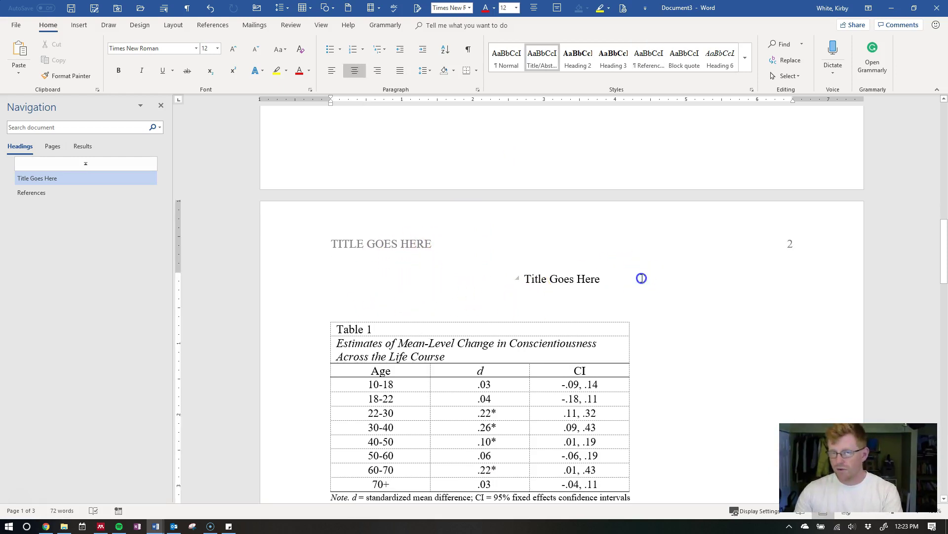
pyautogui.click(642, 278)
pyautogui.scroll(-1, 671, 297)
pyautogui.press('Return')
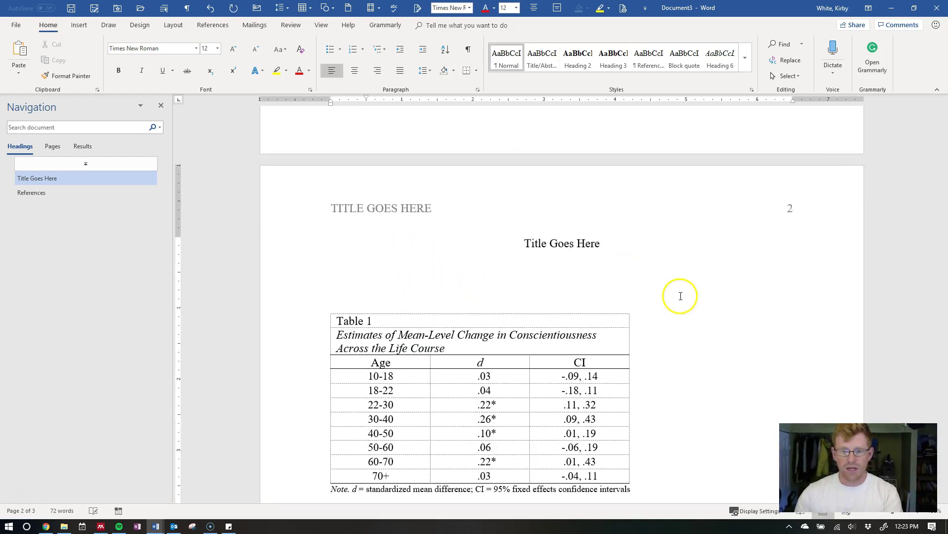
# - Inspect the sample Table 1 on page 2 by selecting the whole table and its caption
pyautogui.scroll(-2, 681, 296)
pyautogui.click(402, 247)
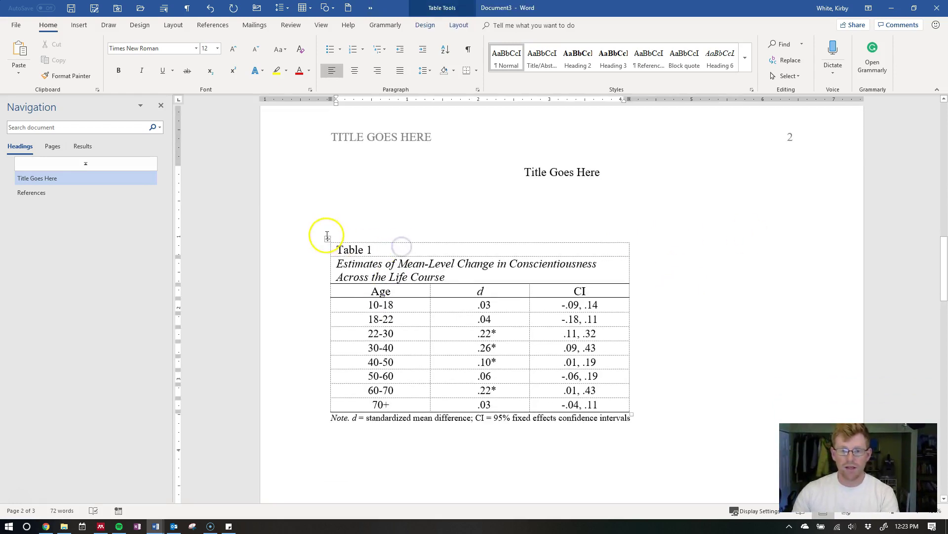
pyautogui.click(328, 239)
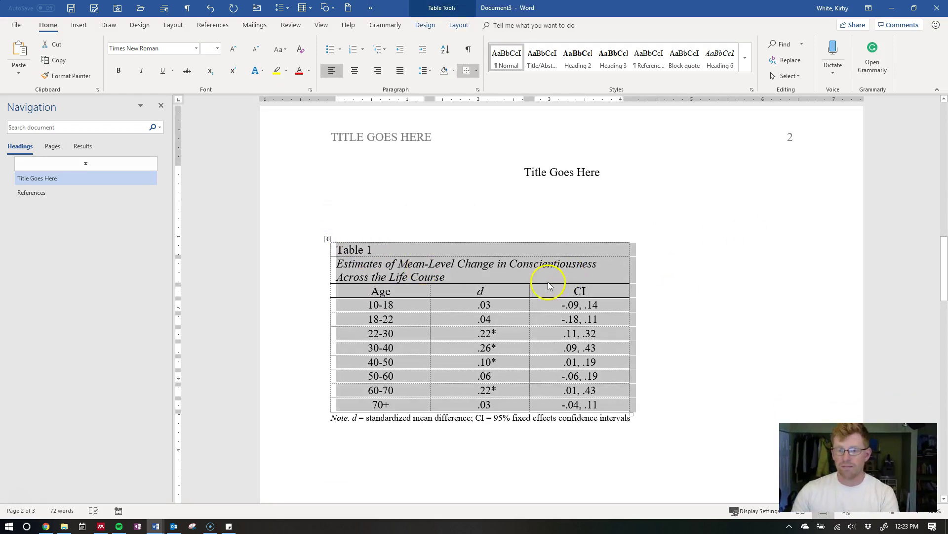
pyautogui.click(514, 275)
pyautogui.scroll(-1, 518, 371)
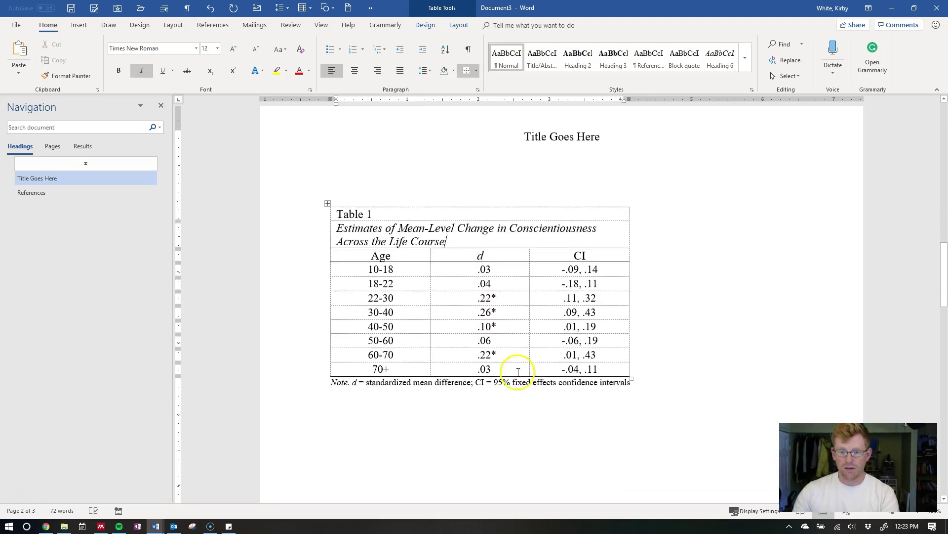
pyautogui.scroll(3, 519, 292)
# - Check the styles of the empty body line, the page 2 title and the References heading on page 3
pyautogui.click(556, 237)
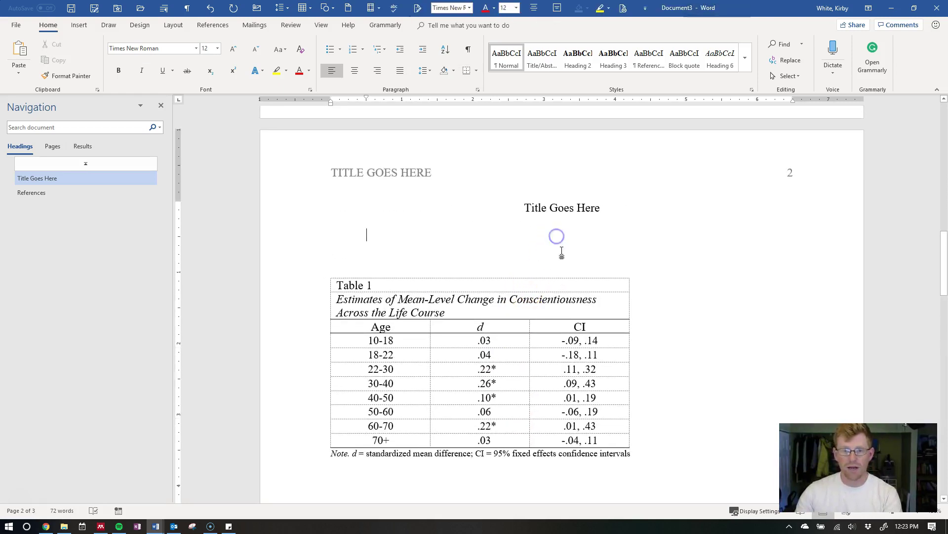
pyautogui.scroll(1, 603, 244)
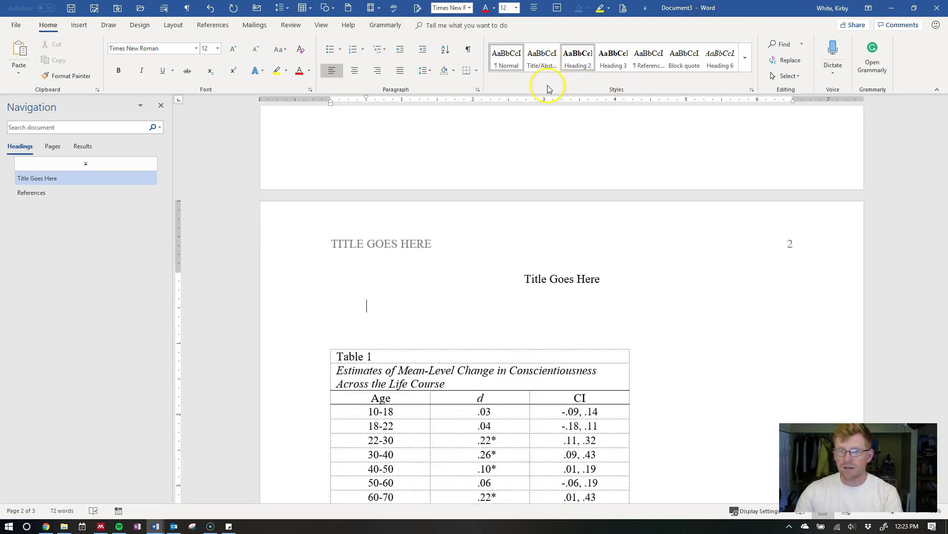
pyautogui.click(578, 278)
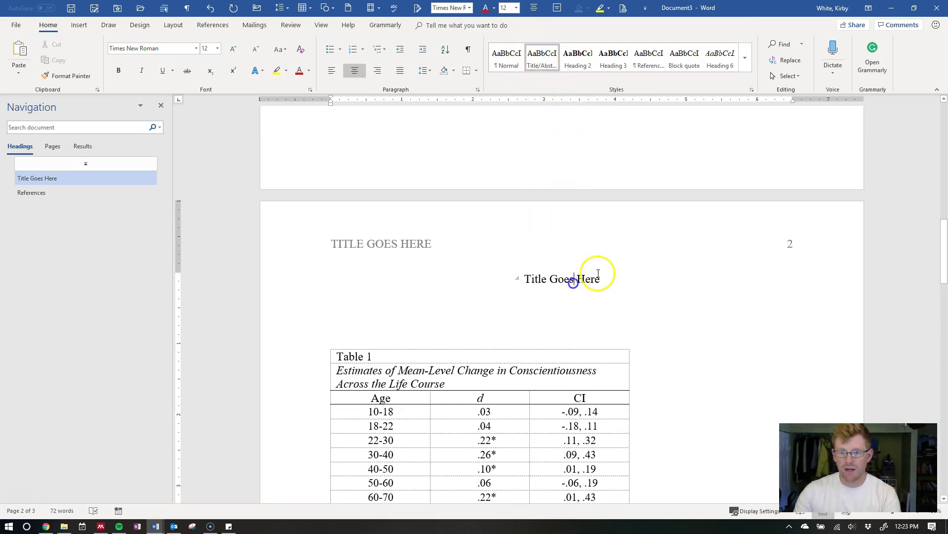
pyautogui.scroll(-6, 597, 261)
pyautogui.scroll(5, 597, 256)
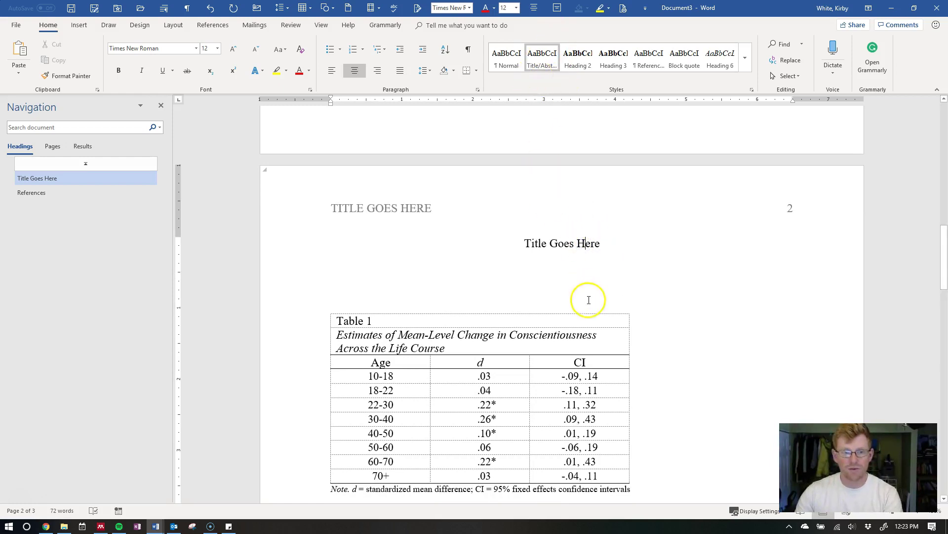
pyautogui.scroll(-13, 588, 299)
pyautogui.scroll(-4, 591, 312)
pyautogui.click(573, 218)
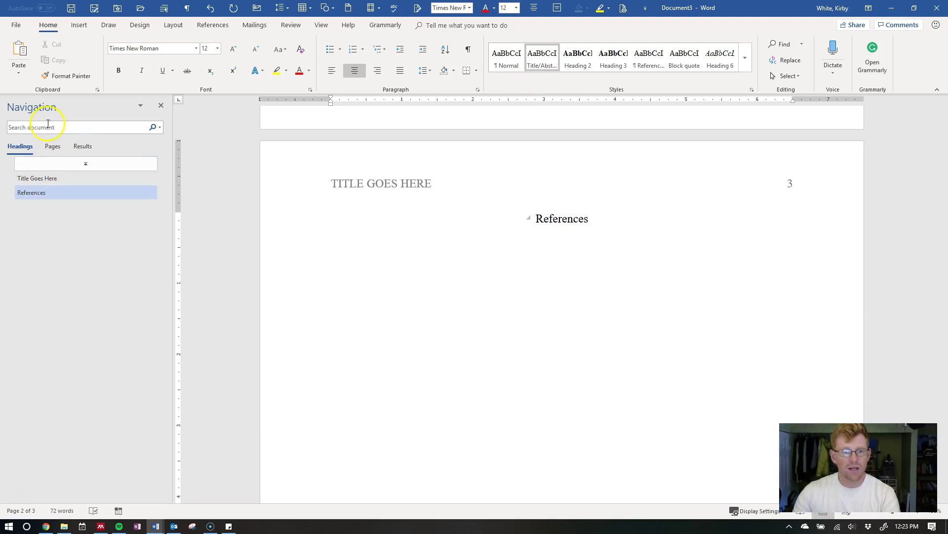
# - Enter "Text text" as body text in the empty line below the page 2 title
pyautogui.scroll(15, 603, 224)
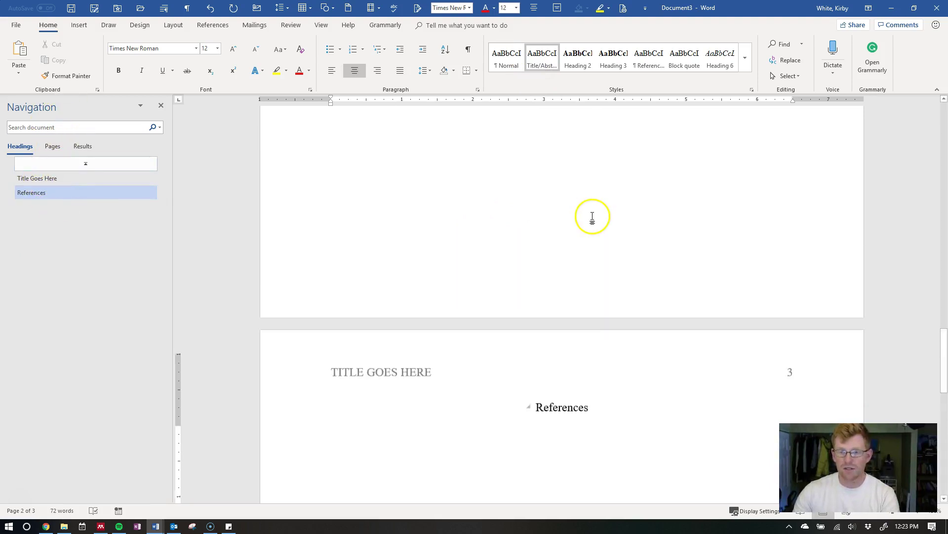
pyautogui.click(645, 214)
pyautogui.click(649, 239)
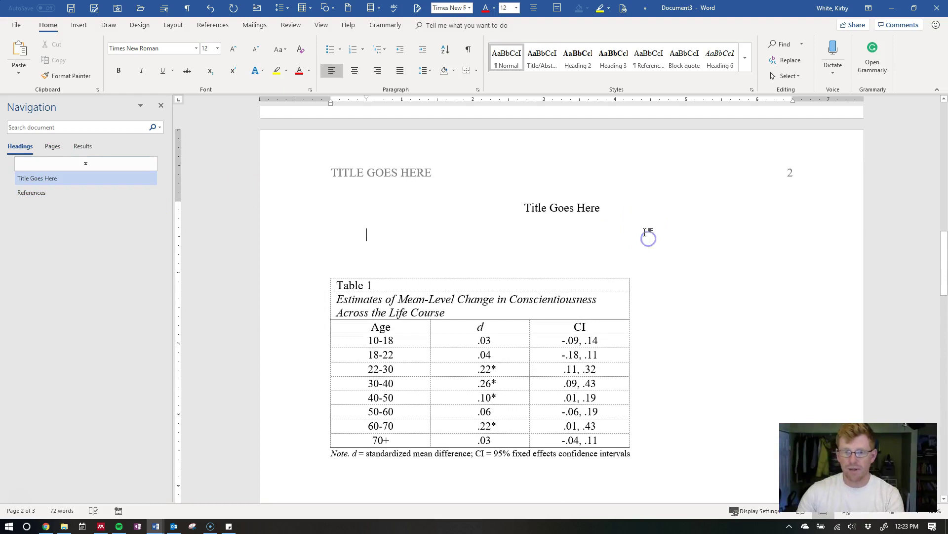
pyautogui.write('Text text')
# - Add a "Big Heading" line below the body text and apply the Heading 2 style to it
pyautogui.press('Return')
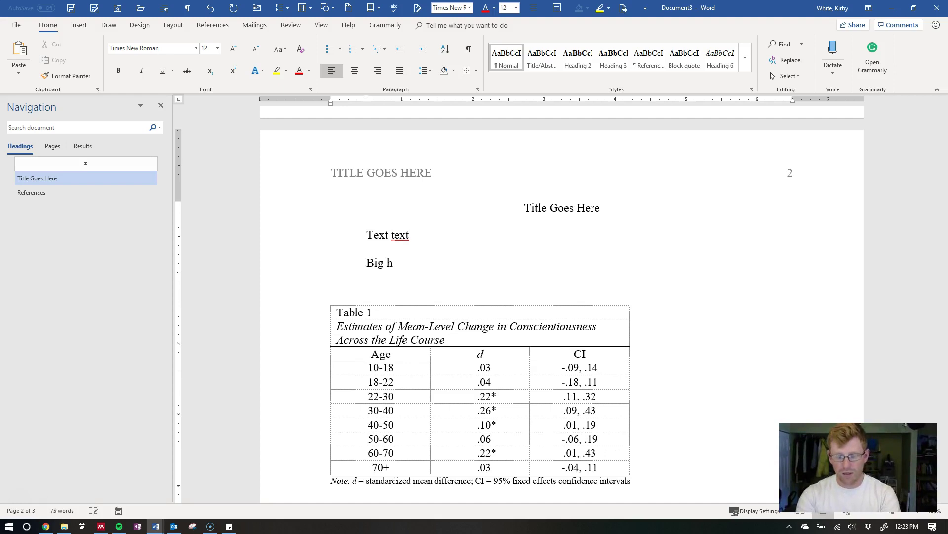
pyautogui.click(577, 62)
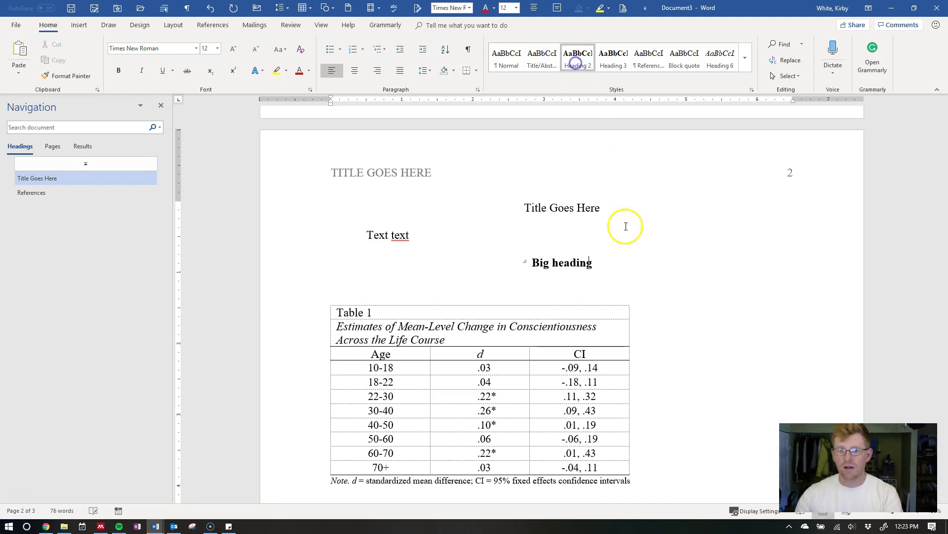
pyautogui.scroll(-1, 624, 256)
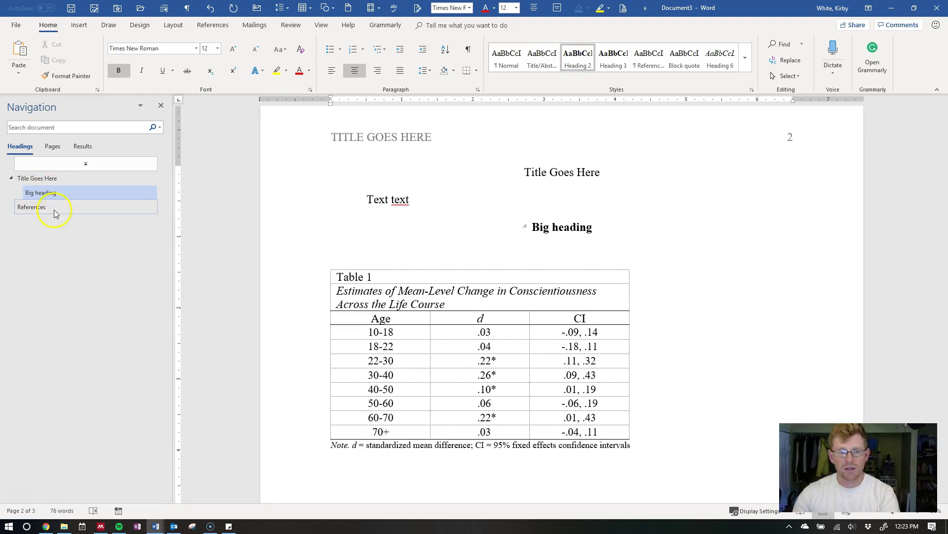
pyautogui.click(556, 223)
pyautogui.write('H')
# - Add two body paragraphs reading "Text" below Big Heading, followed by an empty line
pyautogui.click(655, 229)
pyautogui.press('Return')
pyautogui.write('Te')
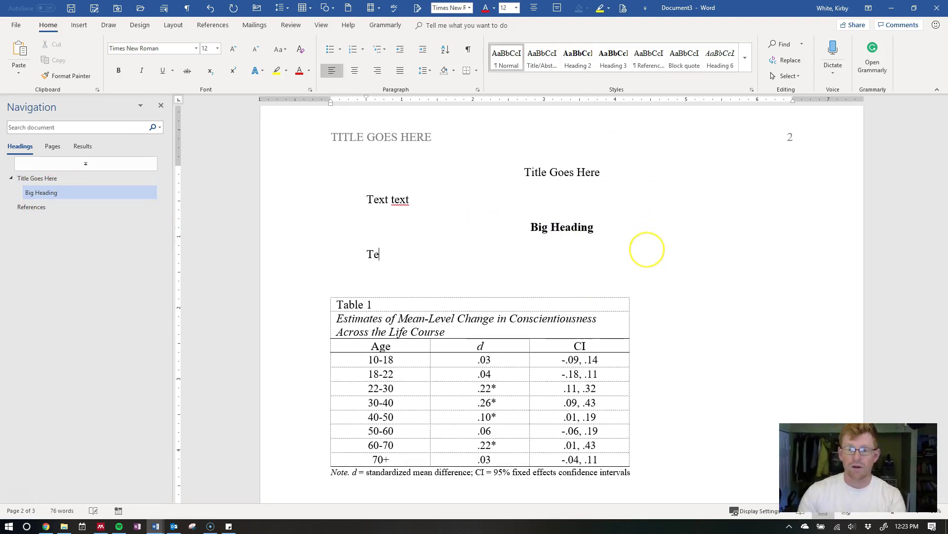
pyautogui.write('xt')
pyautogui.press('Return')
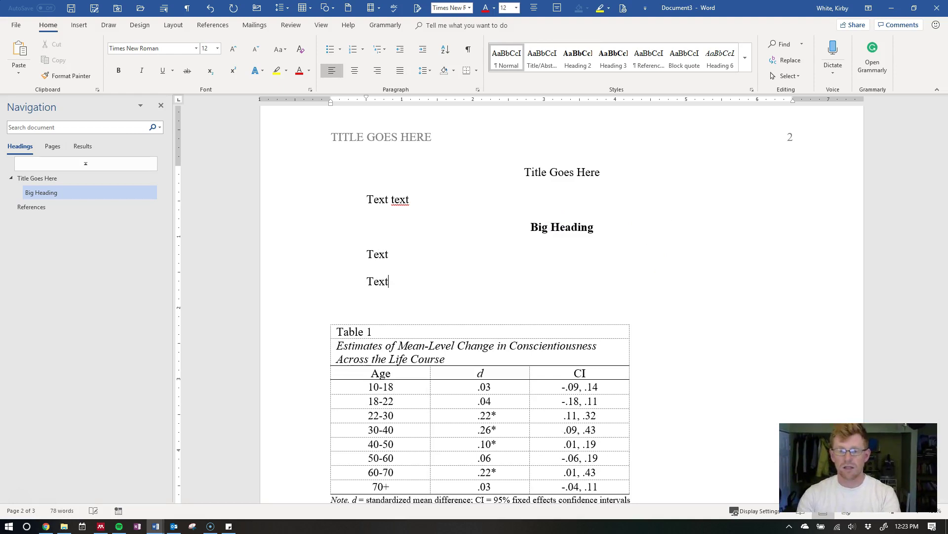
pyautogui.press('Return')
pyautogui.scroll(-3, 635, 304)
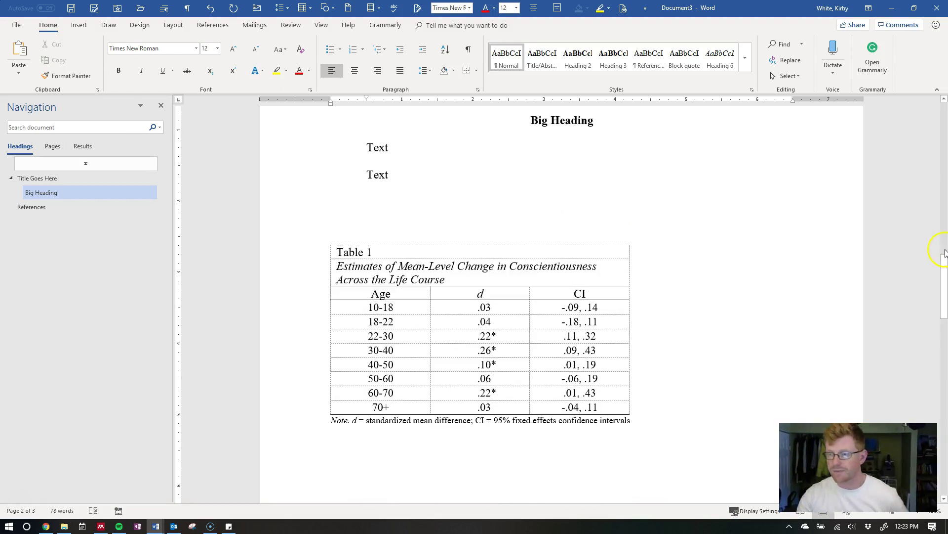
# - Review the sample table on page 2, the References page and the available citation and bibliography tools
pyautogui.moveTo(944, 272); pyautogui.dragTo(944, 258)
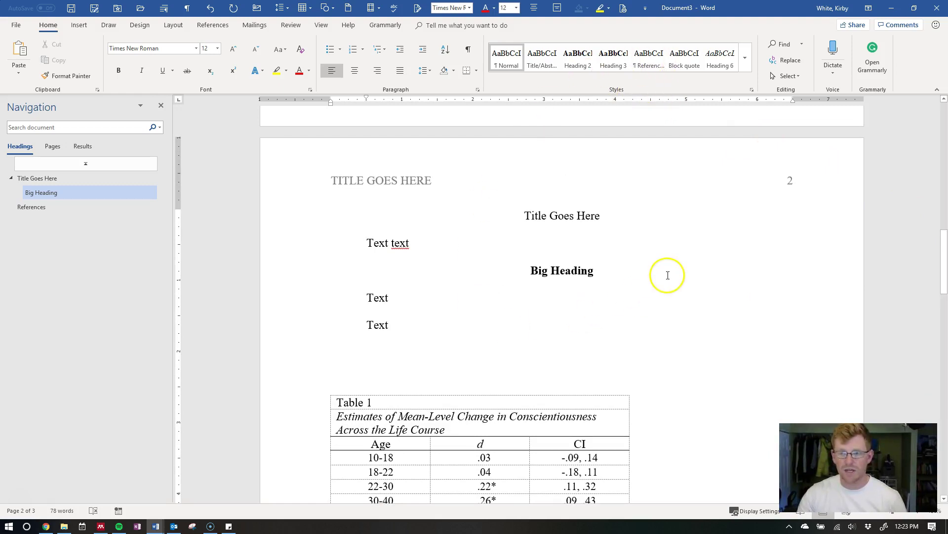
pyautogui.scroll(-7, 525, 349)
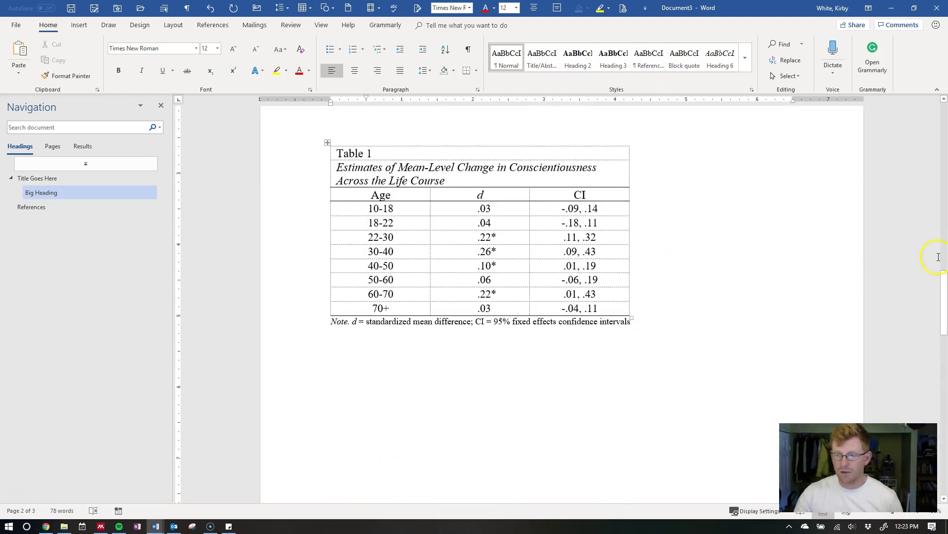
pyautogui.moveTo(944, 292); pyautogui.dragTo(943, 363)
pyautogui.click(667, 326)
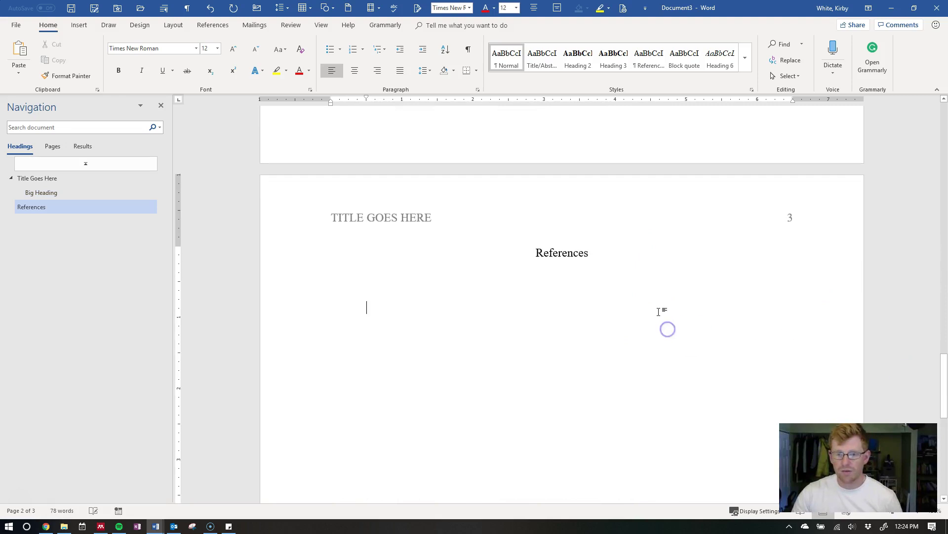
pyautogui.click(222, 25)
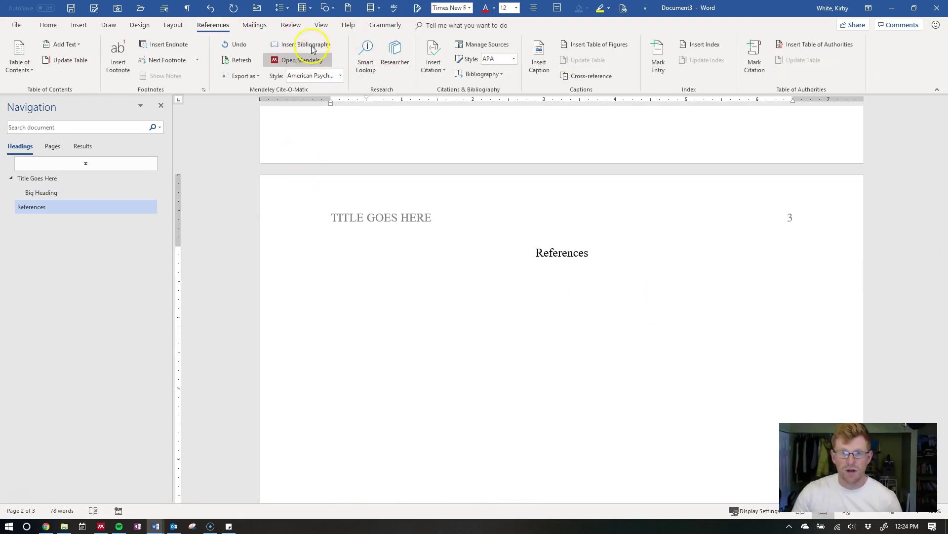
pyautogui.moveTo(945, 373); pyautogui.dragTo(945, 110)
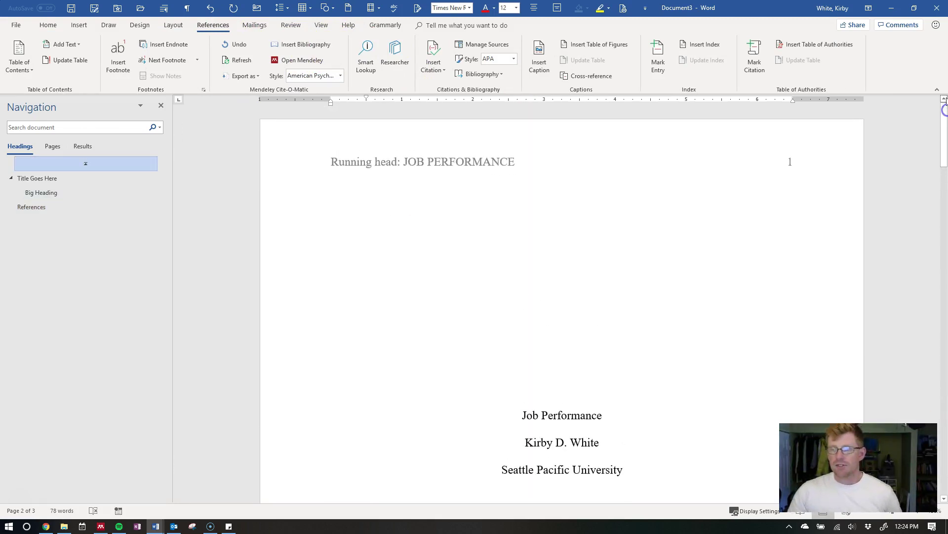
# - Review the title page's title, author and university lines and the blank area below them
pyautogui.click(48, 25)
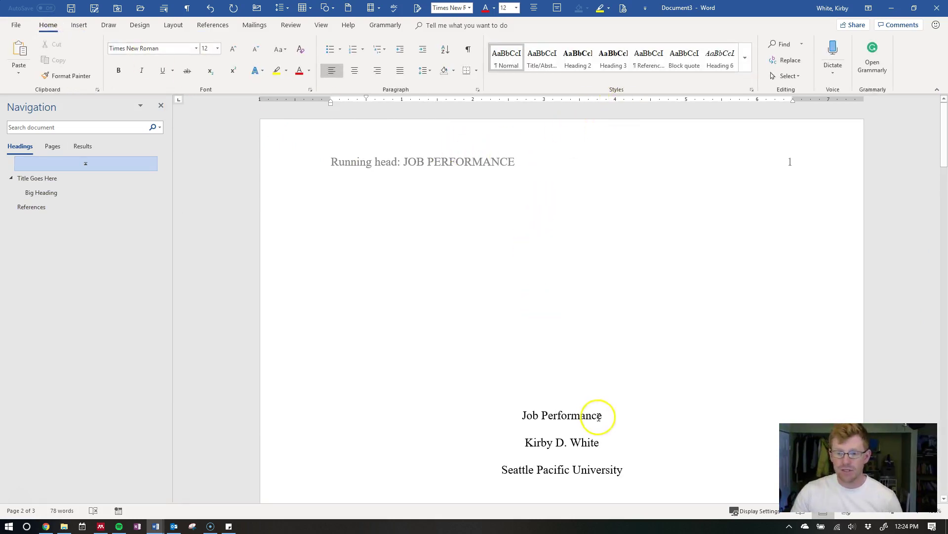
pyautogui.scroll(-3, 640, 411)
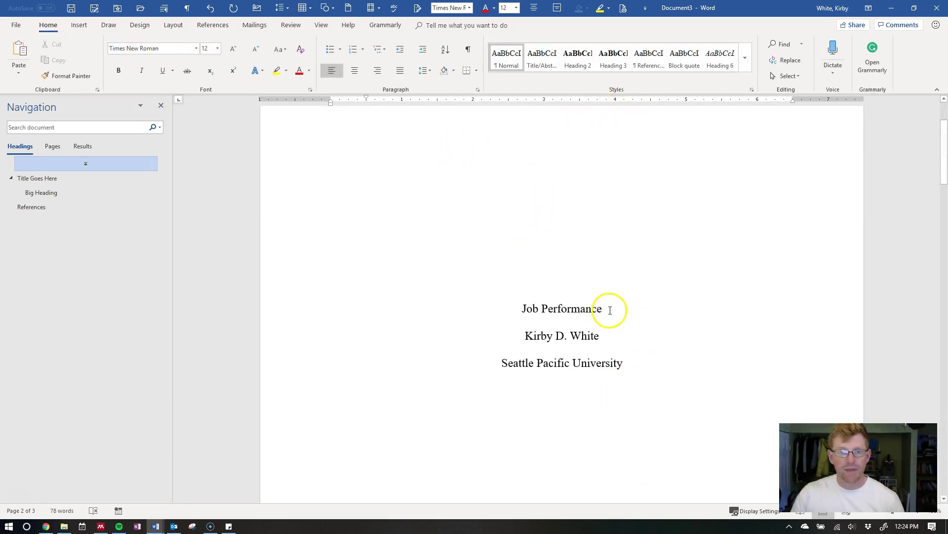
pyautogui.moveTo(608, 332); pyautogui.dragTo(513, 336)
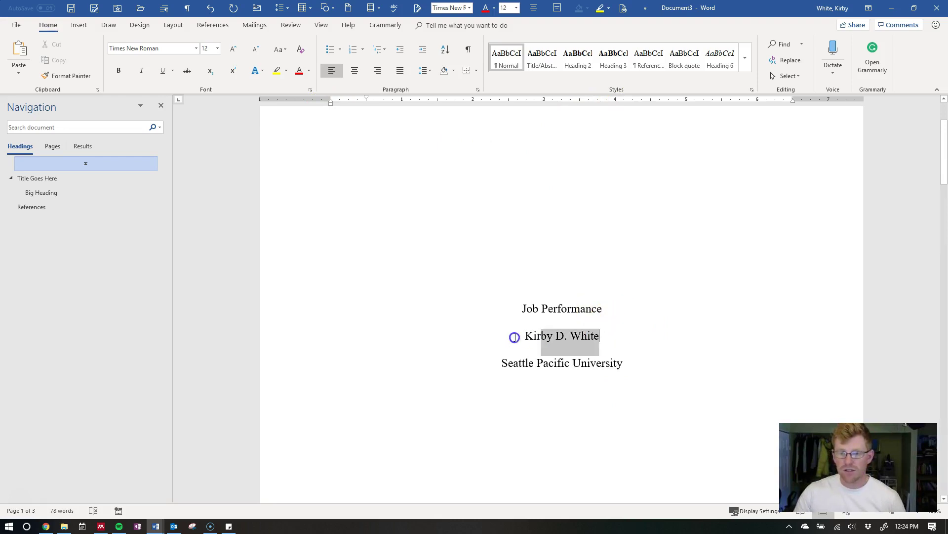
pyautogui.scroll(3, 708, 327)
pyautogui.scroll(-10, 904, 252)
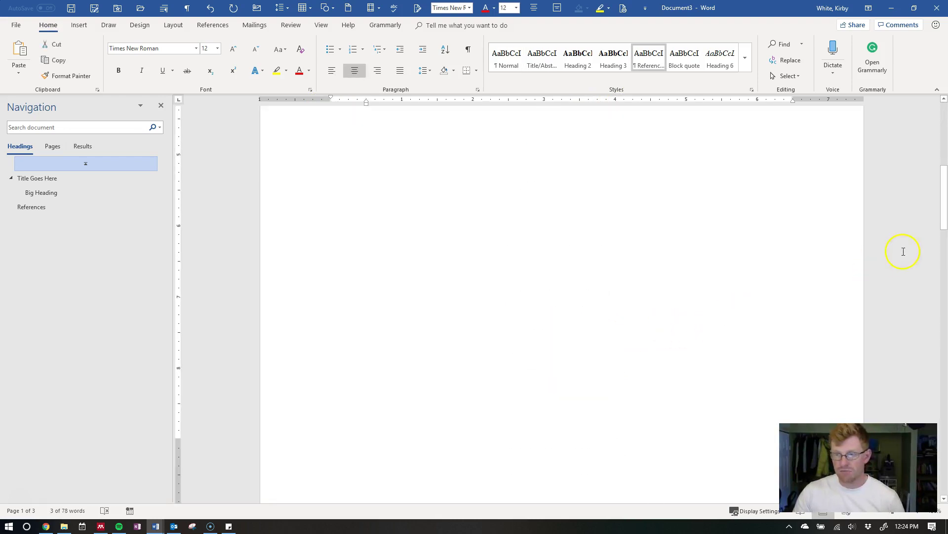
# - Try the Word Template (*.dotx) file type for saving the document, and cancel without saving
pyautogui.click(16, 24)
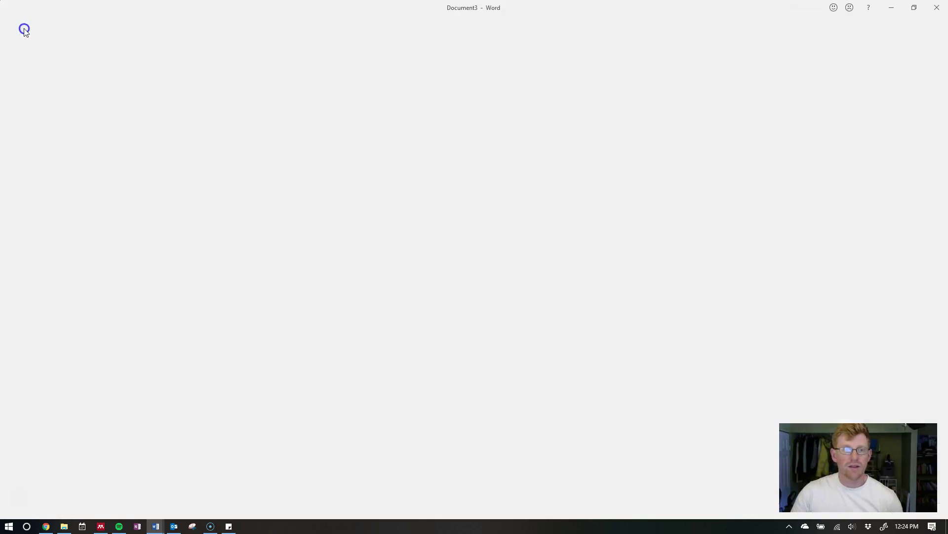
pyautogui.click(39, 157)
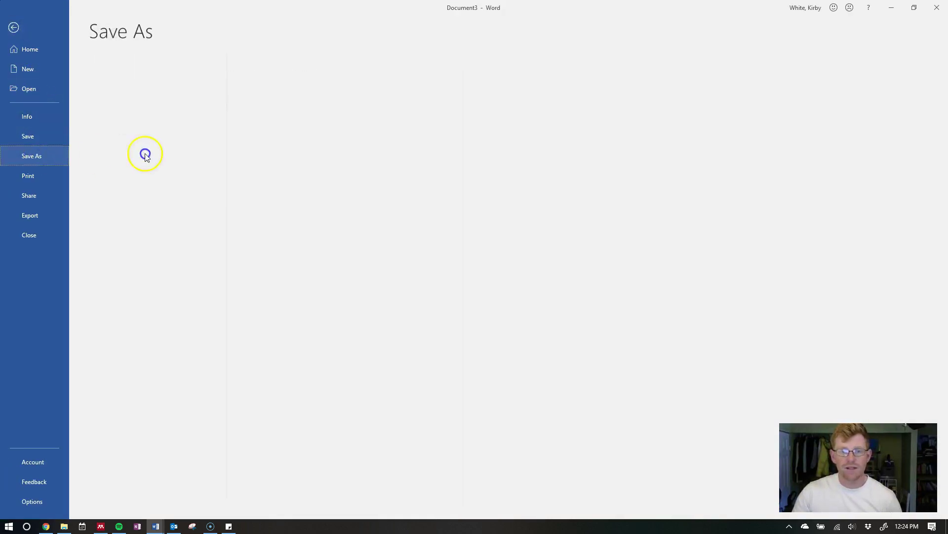
pyautogui.click(139, 208)
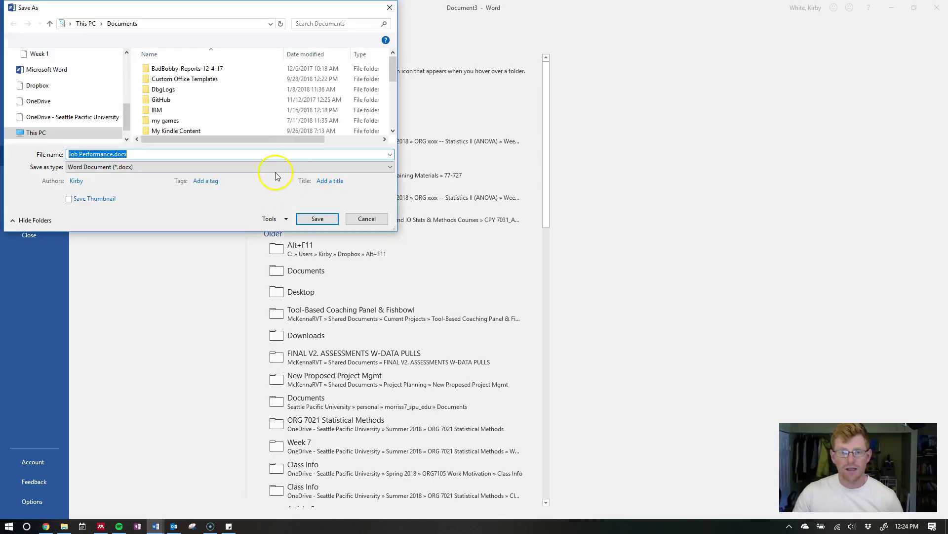
pyautogui.click(261, 167)
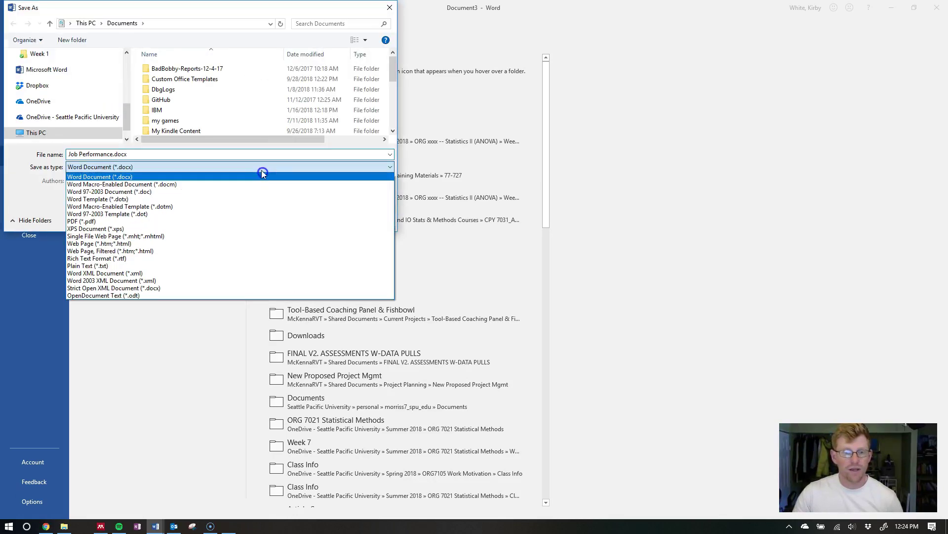
pyautogui.click(243, 199)
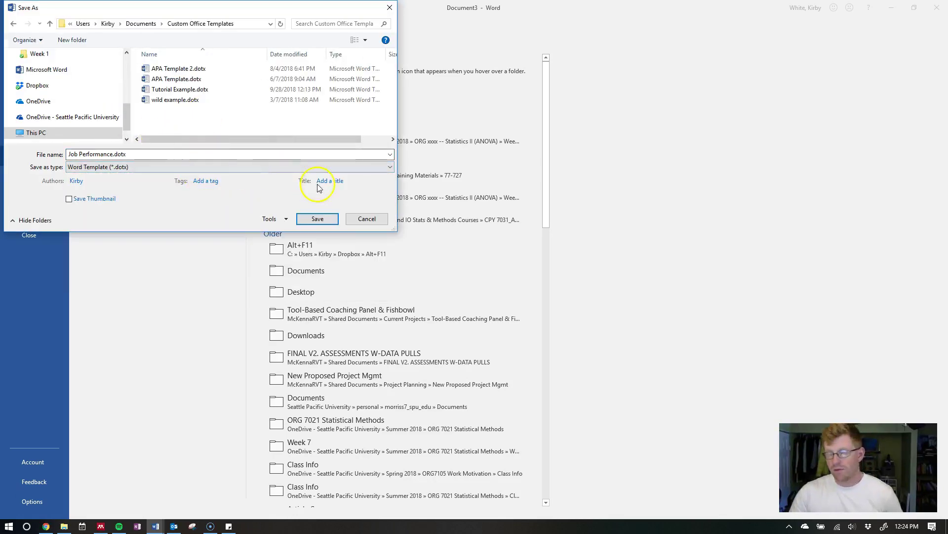
pyautogui.click(375, 221)
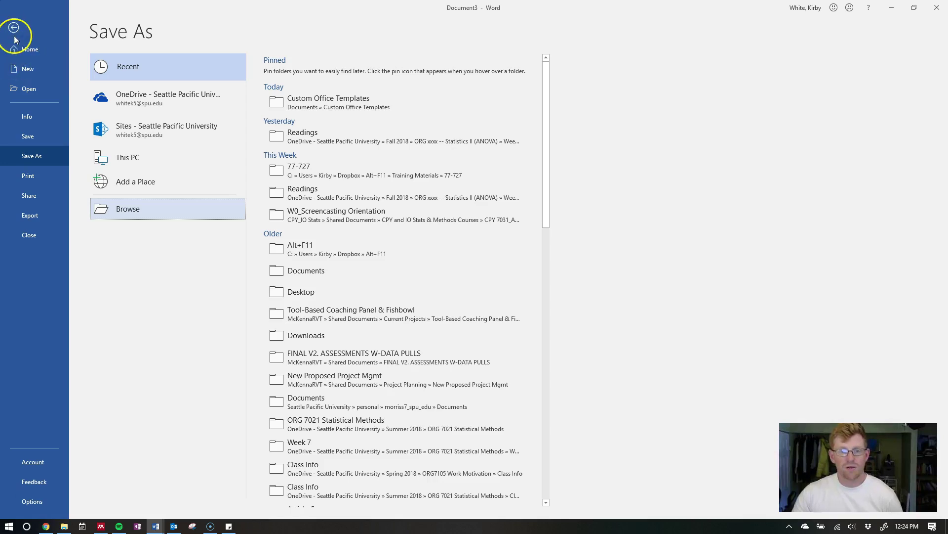
# - View the personal templates offered for new documents and return to the paper
pyautogui.click(31, 68)
pyautogui.click(153, 104)
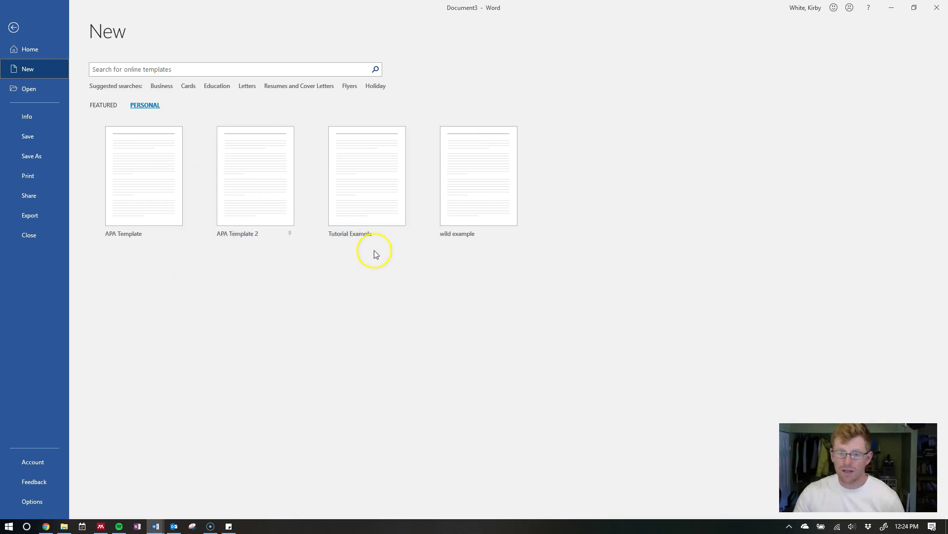
pyautogui.click(14, 28)
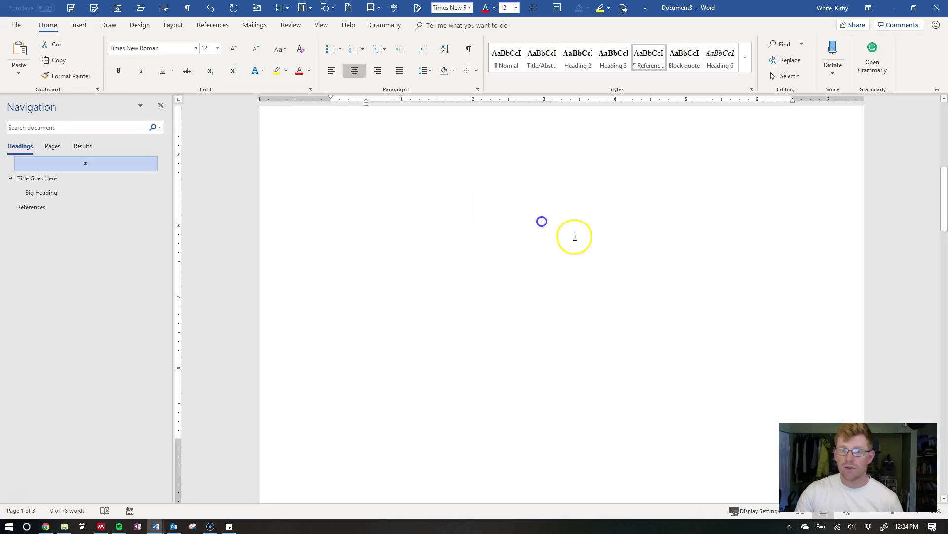
# - Add a "Heading 2" line below the two Text paragraphs on page 2 and apply the Heading 2 style to it
pyautogui.moveTo(934, 226); pyautogui.dragTo(944, 106)
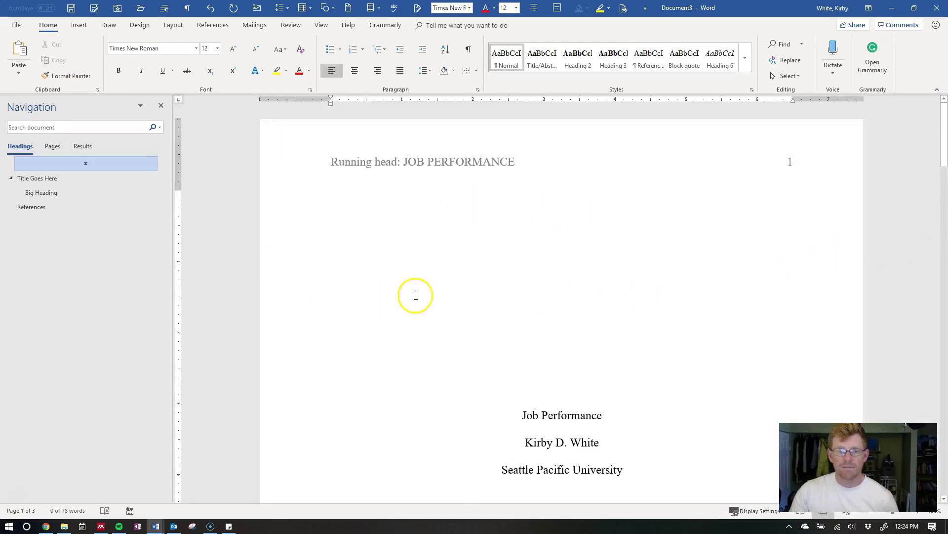
pyautogui.scroll(-4, 646, 305)
pyautogui.click(649, 295)
pyautogui.scroll(-15, 642, 296)
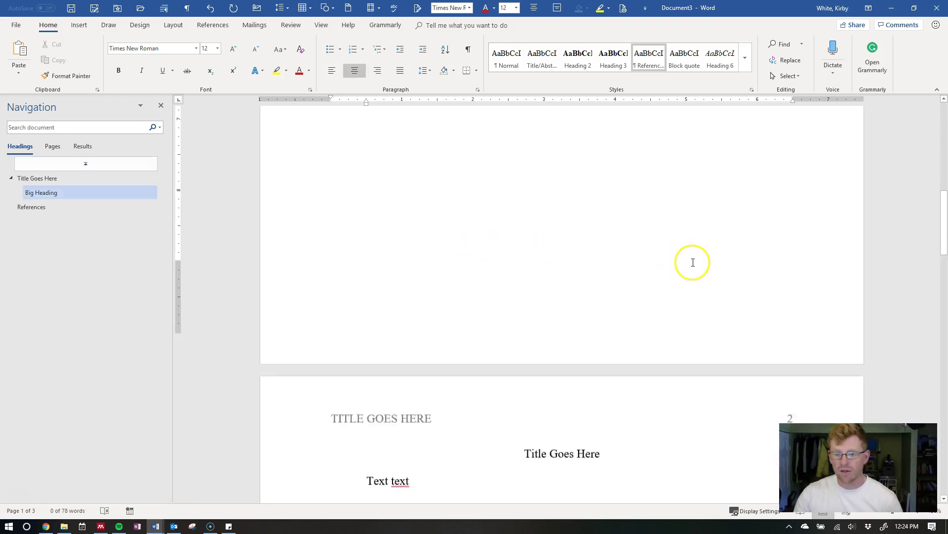
pyautogui.click(610, 333)
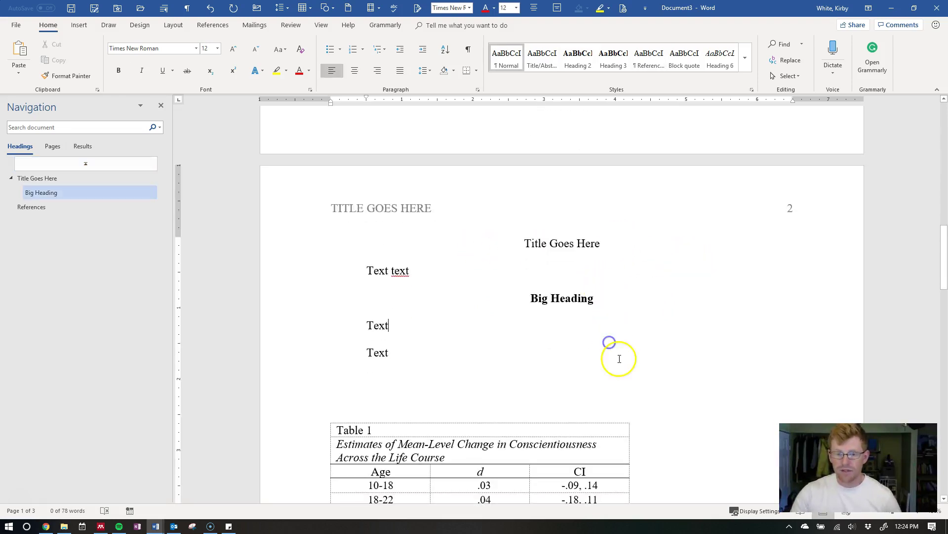
pyautogui.press('Return')
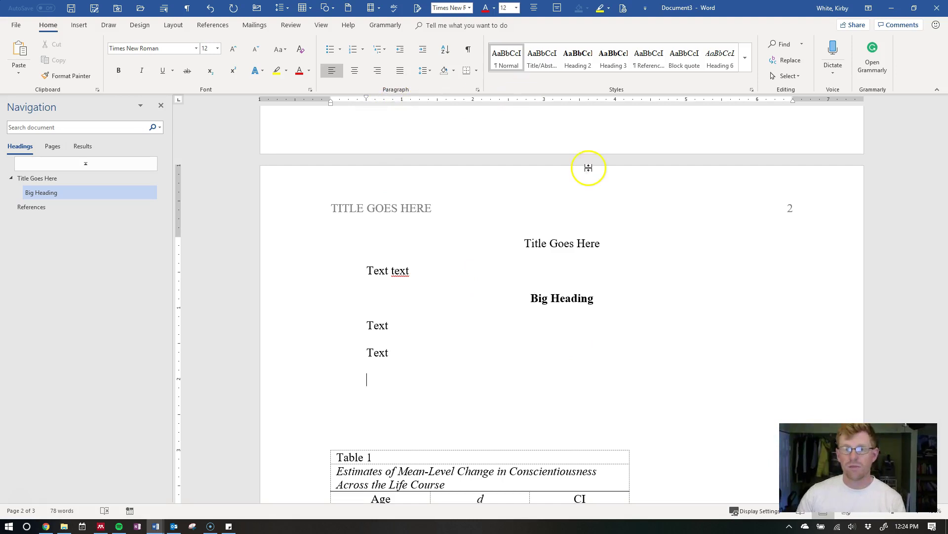
pyautogui.write('Heading')
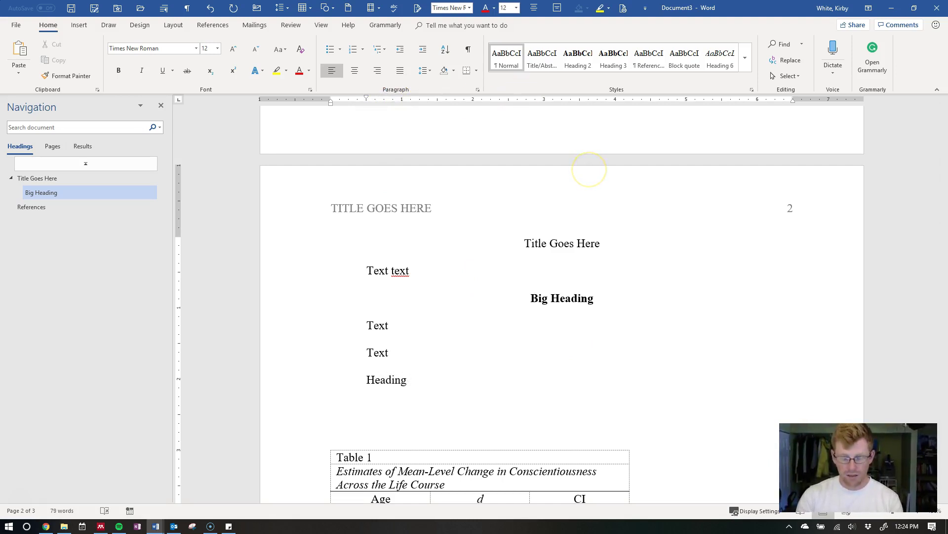
pyautogui.write(' 2')
pyautogui.press('Return')
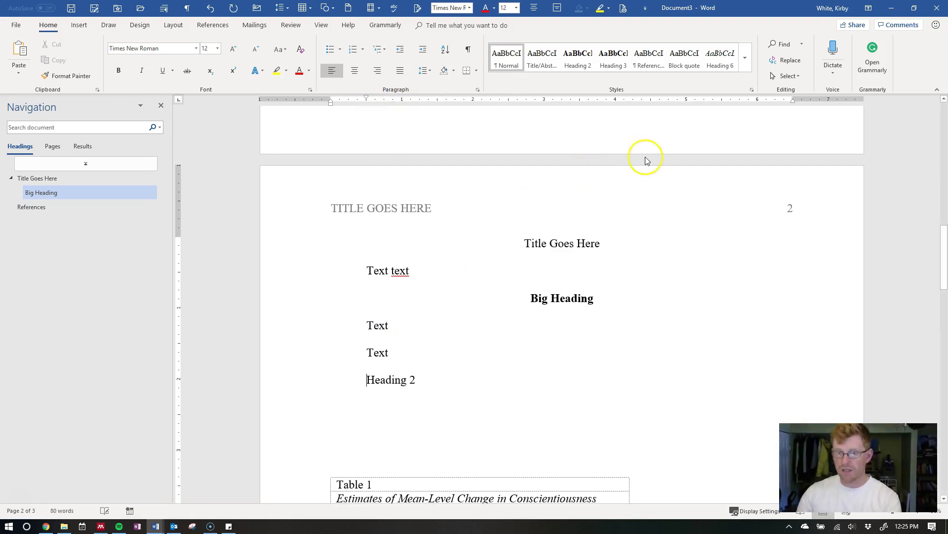
pyautogui.click(579, 59)
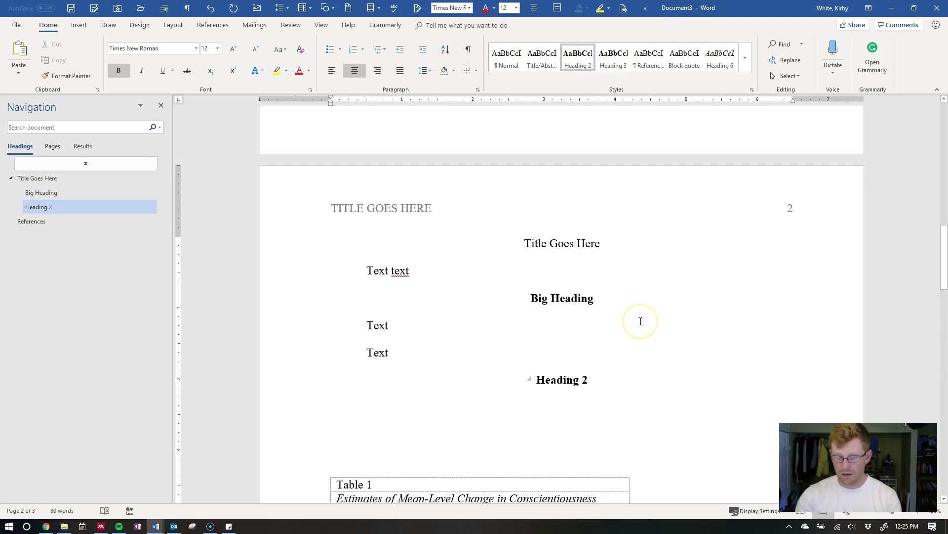
pyautogui.press('Return')
# - Apply the Heading 3 style to the second Text paragraph under Big Heading, and paste a copy of both Text lines below it
pyautogui.click(404, 354)
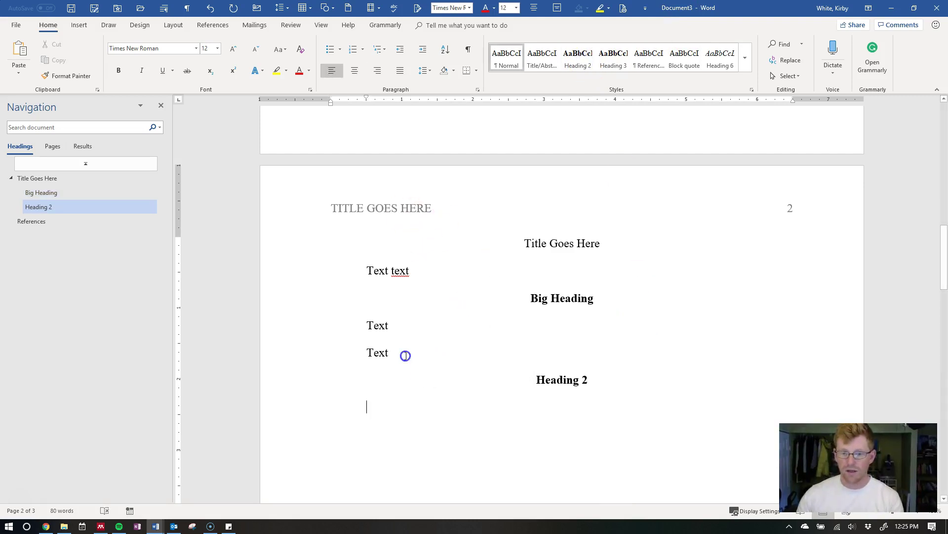
pyautogui.click(631, 63)
pyautogui.scroll(-1, 399, 302)
pyautogui.click(390, 291)
pyautogui.moveTo(370, 291); pyautogui.dragTo(385, 322)
pyautogui.hotkey('ctrl', 'c')
pyautogui.click(385, 322)
pyautogui.press('Return')
pyautogui.hotkey('ctrl', 'v')
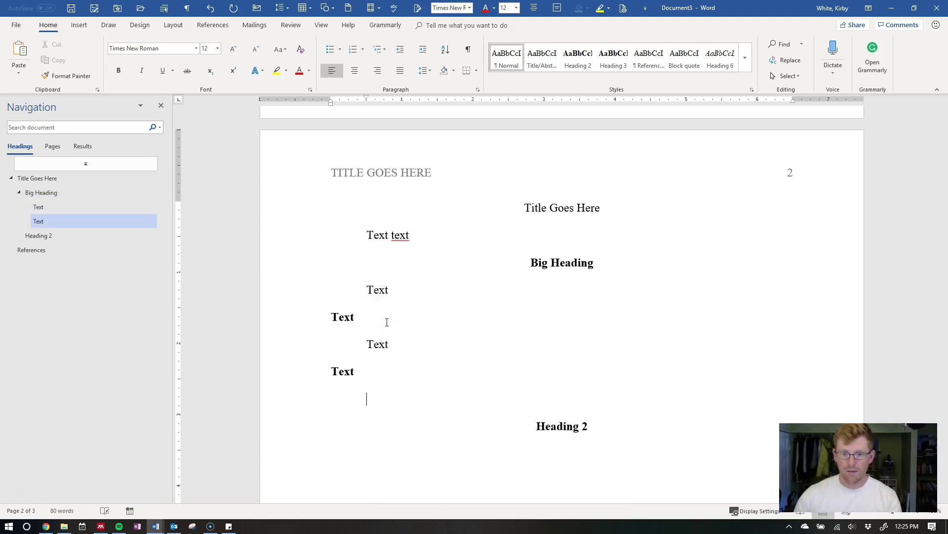
# - Cut the four Text lines under Big Heading and paste them below the Heading 2 line
pyautogui.moveTo(370, 372); pyautogui.dragTo(341, 287)
pyautogui.press('Delete')
pyautogui.scroll(-2, 544, 296)
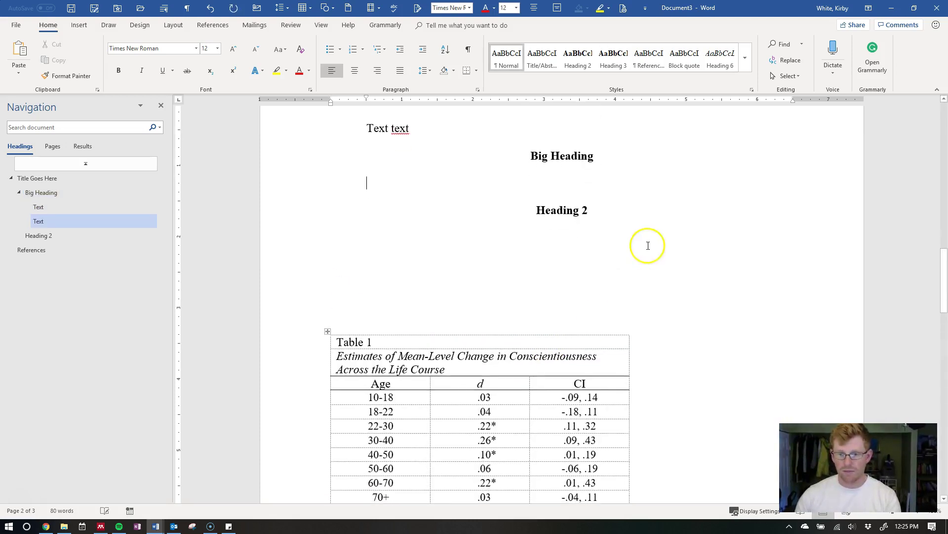
pyautogui.click(651, 215)
pyautogui.press('Return')
pyautogui.hotkey('ctrl', 'v')
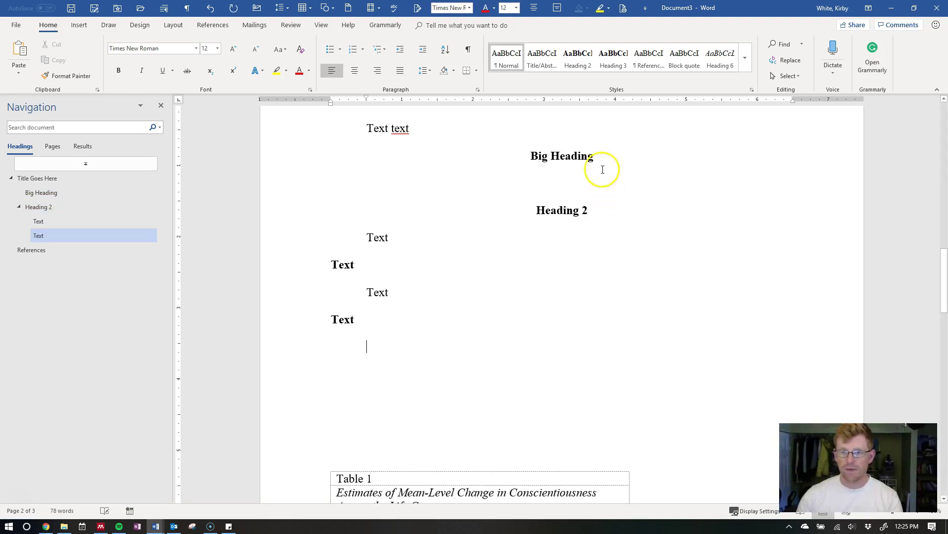
# - Paste the four Text lines below Big Heading as well and remove the empty lines before the Heading 2 line
pyautogui.click(601, 159)
pyautogui.press('Return')
pyautogui.hotkey('ctrl', 'v')
pyautogui.click(505, 285)
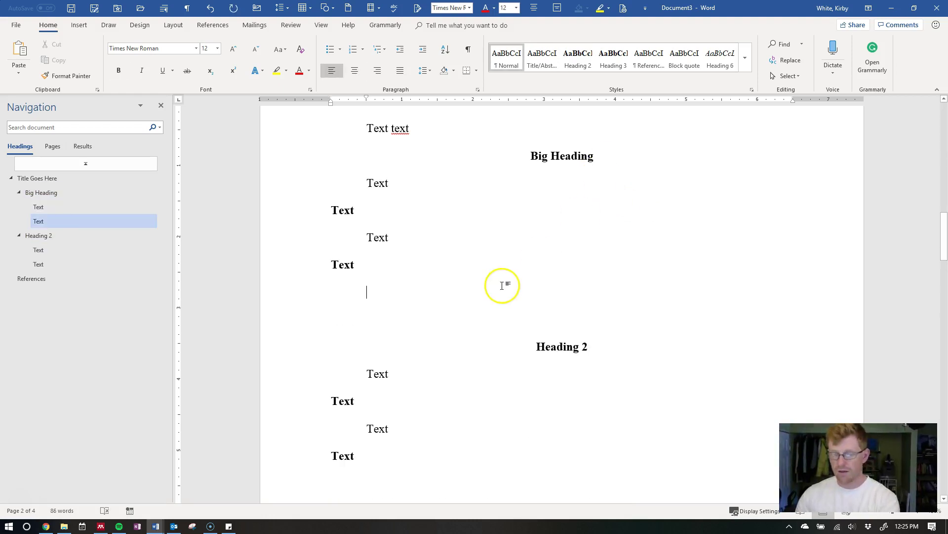
pyautogui.press('Delete')
pyautogui.press('Delete')
# - Remove the extra empty lines between the last Text subheading and Table 1
pyautogui.scroll(5, 553, 227)
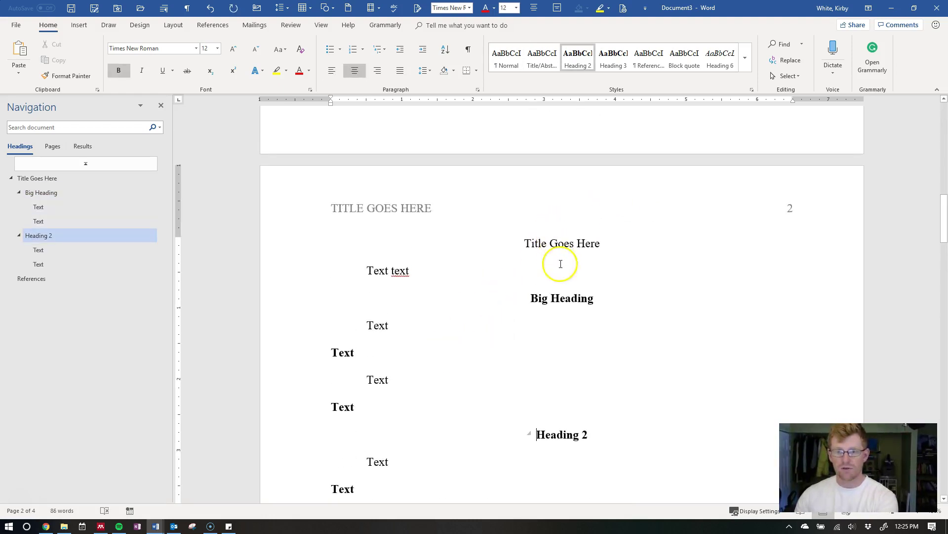
pyautogui.scroll(2, 499, 288)
pyautogui.scroll(-5, 494, 301)
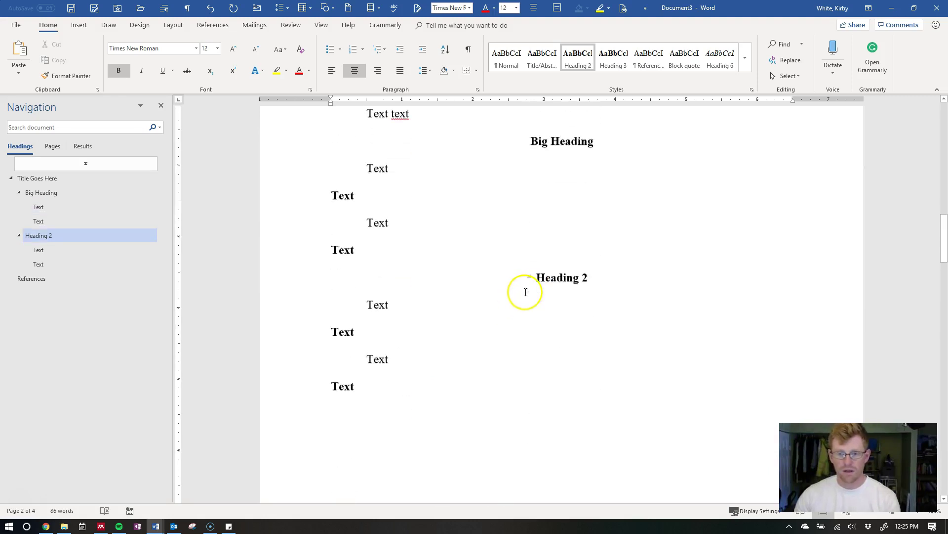
pyautogui.scroll(-3, 513, 288)
pyautogui.click(488, 296)
pyautogui.press('Delete')
pyautogui.press('BackSpace')
pyautogui.press('Delete')
pyautogui.press('Delete')
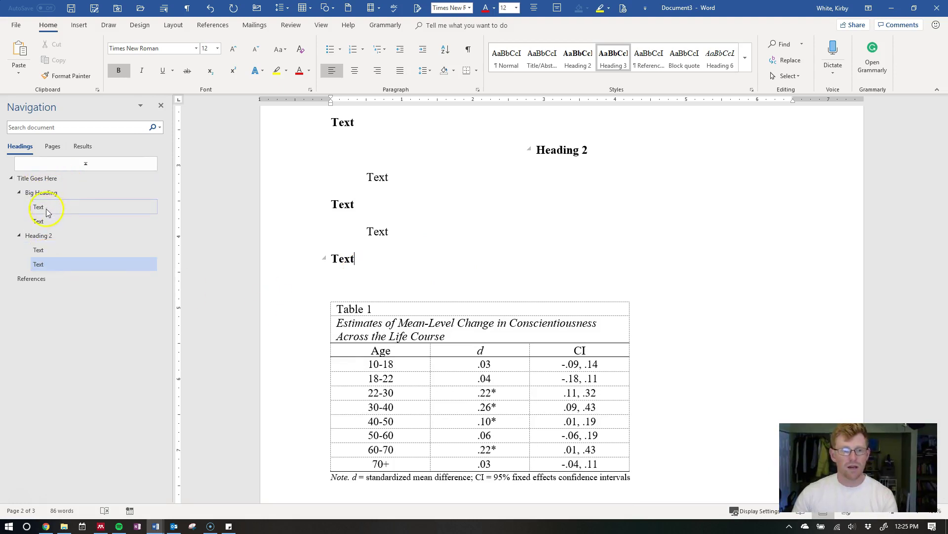
# - Jump to the first Text subheading under Big Heading and examine the paper's heading outline
pyautogui.click(62, 208)
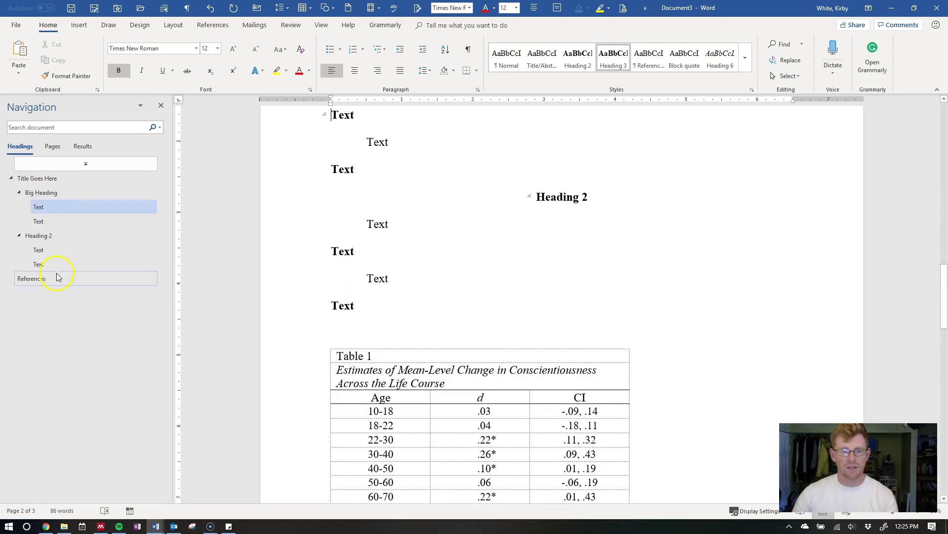
pyautogui.scroll(4, 642, 275)
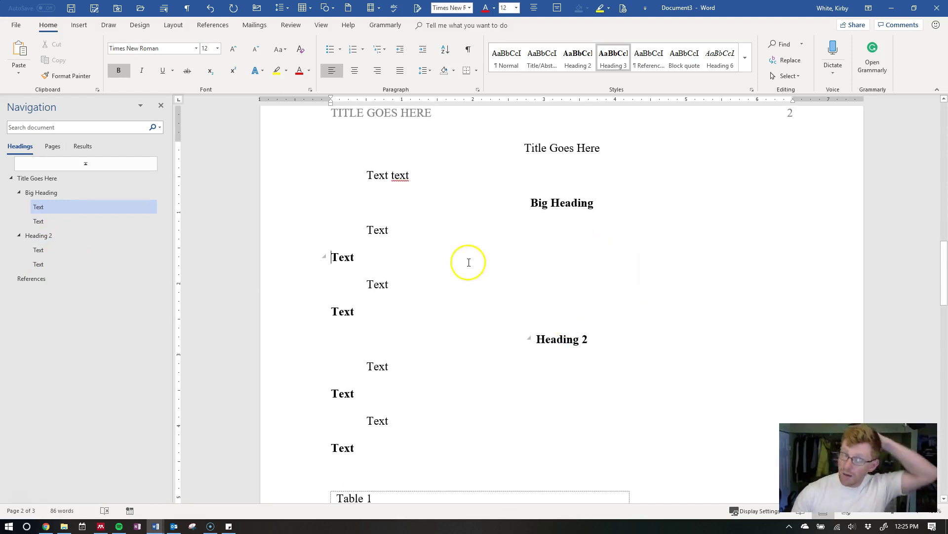
pyautogui.click(28, 238)
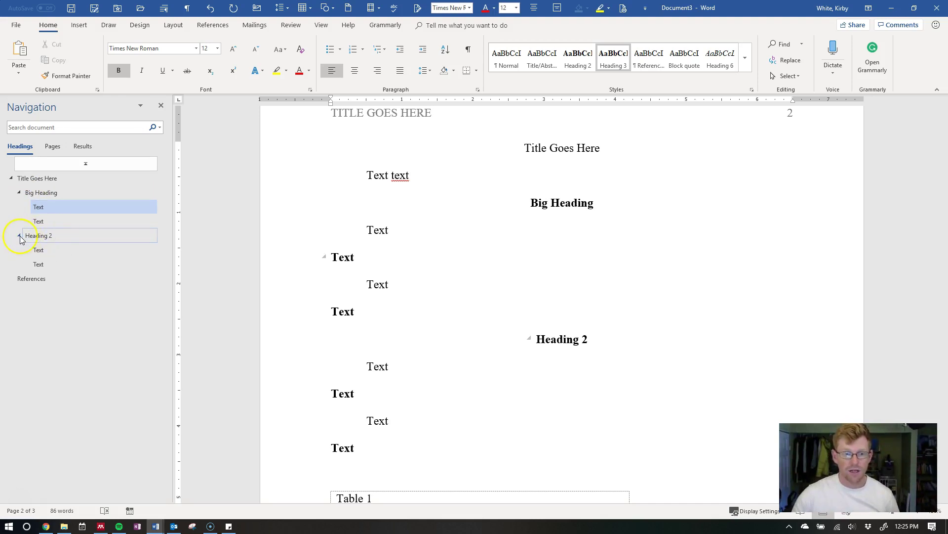
# - Move the Heading 2 section with all its contents above Big Heading in the heading outline
pyautogui.moveTo(57, 234); pyautogui.dragTo(56, 188)
pyautogui.scroll(3, 552, 228)
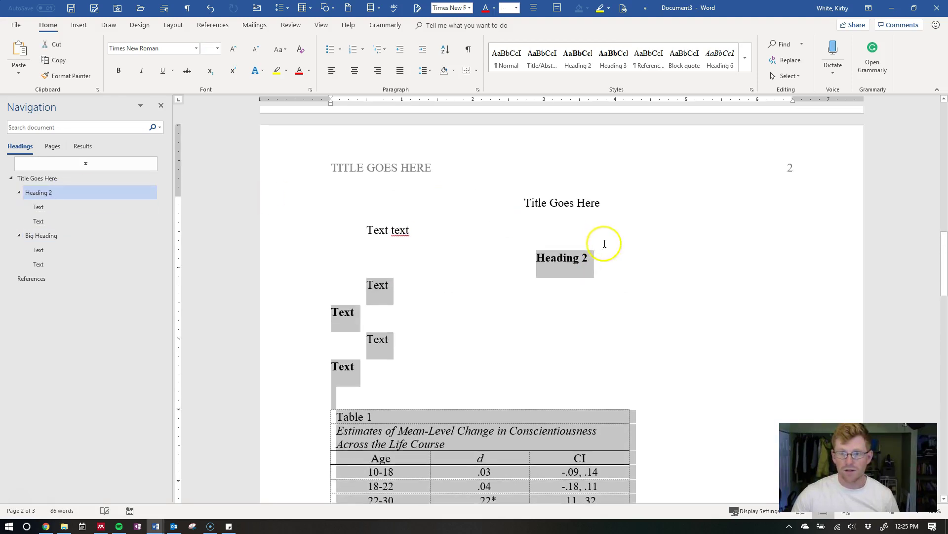
pyautogui.click(599, 254)
# - Remove the page break after Table 1's note so that Big Heading follows on the same page
pyautogui.scroll(-5, 585, 266)
pyautogui.scroll(-10, 597, 306)
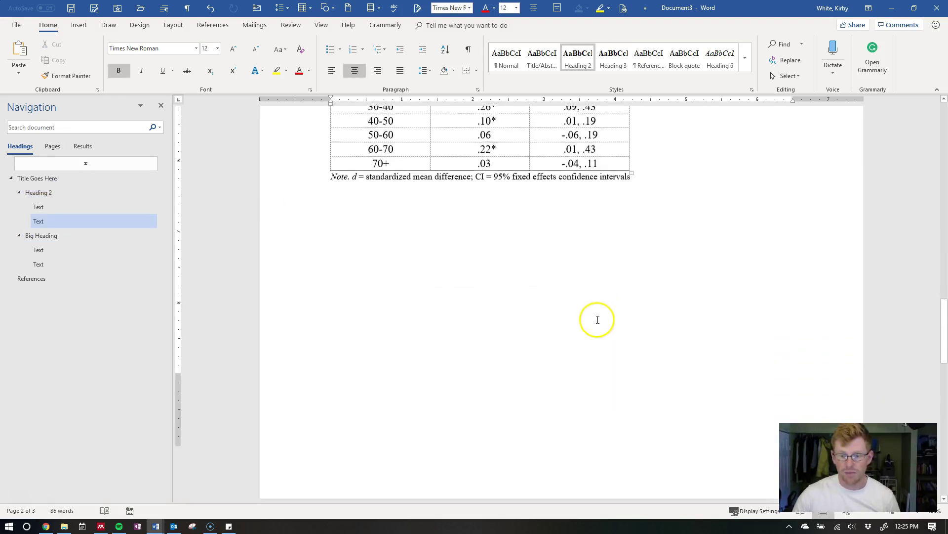
pyautogui.scroll(9, 597, 319)
pyautogui.click(598, 321)
pyautogui.scroll(-3, 598, 326)
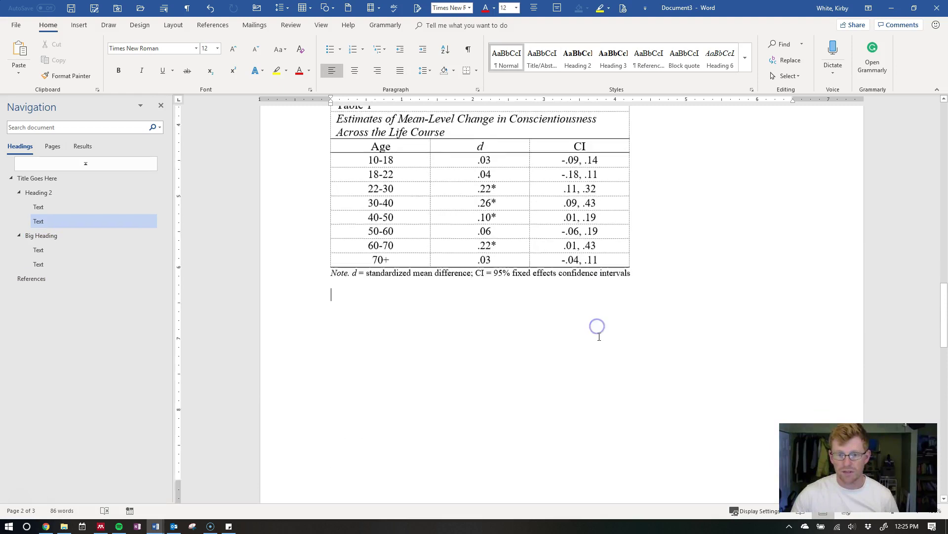
pyautogui.press('Delete')
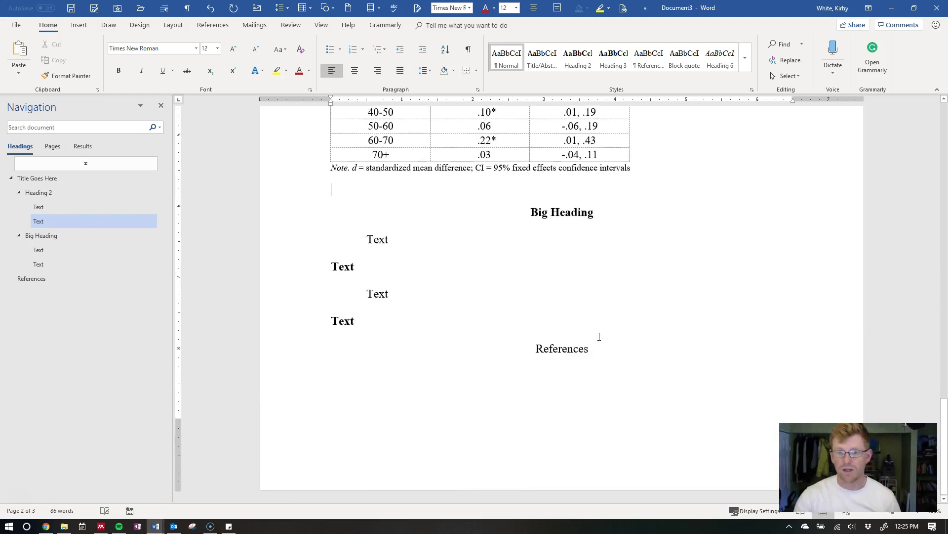
pyautogui.scroll(4, 599, 337)
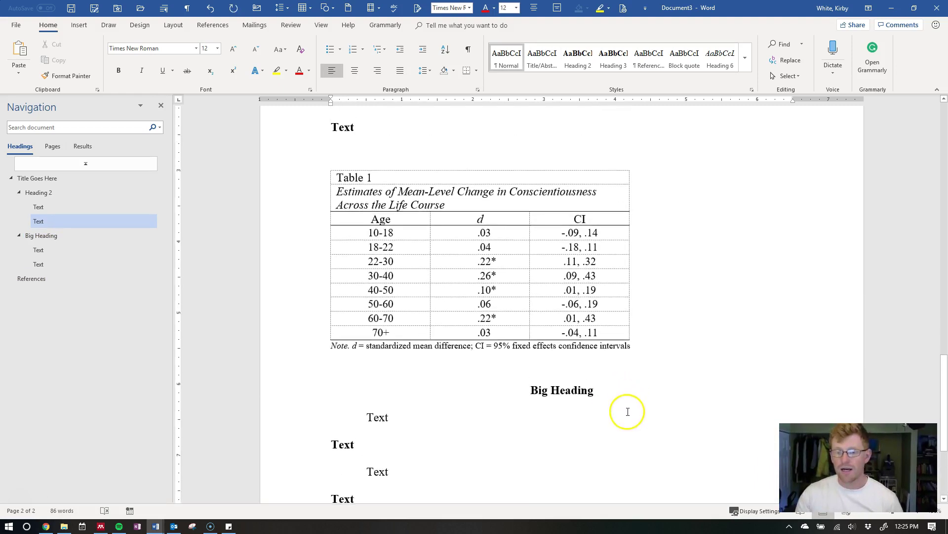
pyautogui.scroll(-3, 603, 413)
pyautogui.scroll(3, 615, 332)
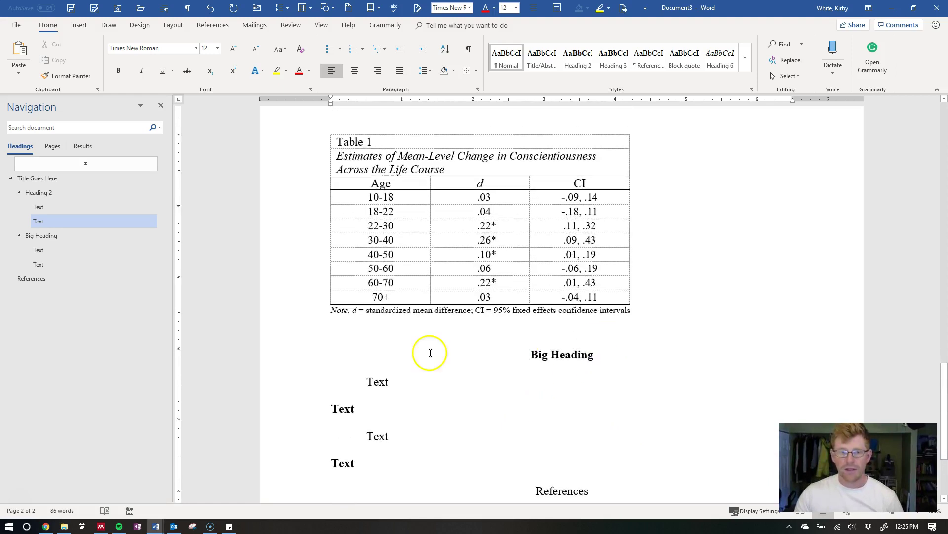
# - Swap the two Text subheadings under Heading 2 in the outline, moving the one that contains Table 1 first
pyautogui.scroll(4, 409, 254)
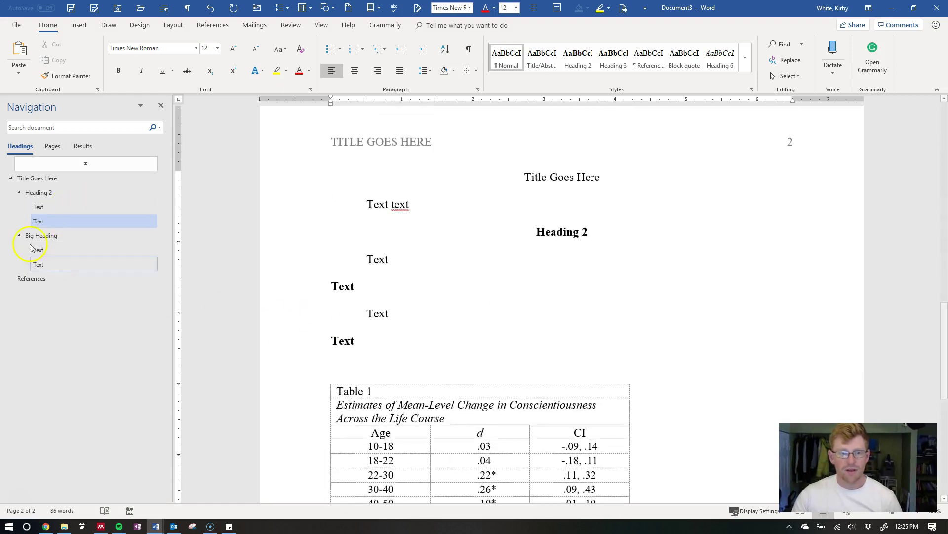
pyautogui.click(52, 207)
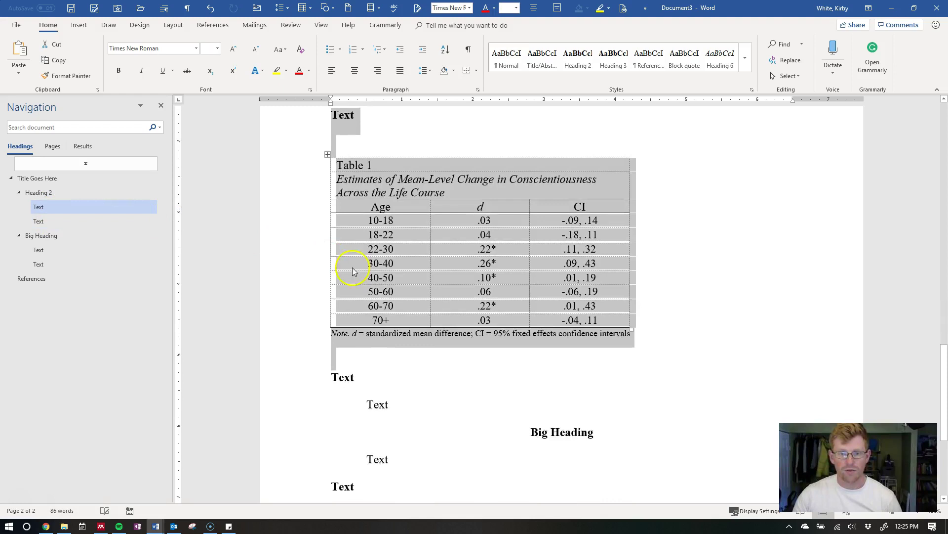
pyautogui.click(416, 303)
pyautogui.scroll(-2, 312, 250)
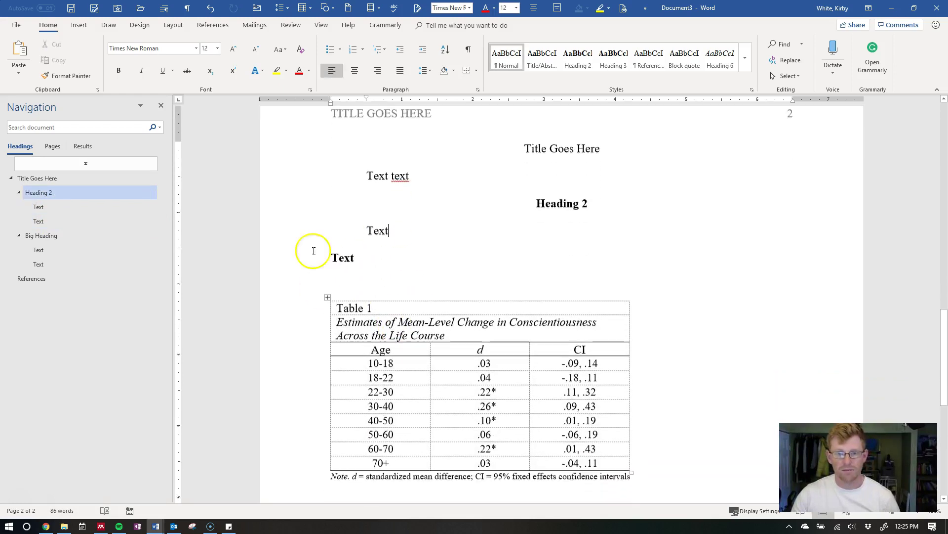
# - Rename the two Text subheadings under Big Heading as Head 1 and Head 2
pyautogui.click(54, 253)
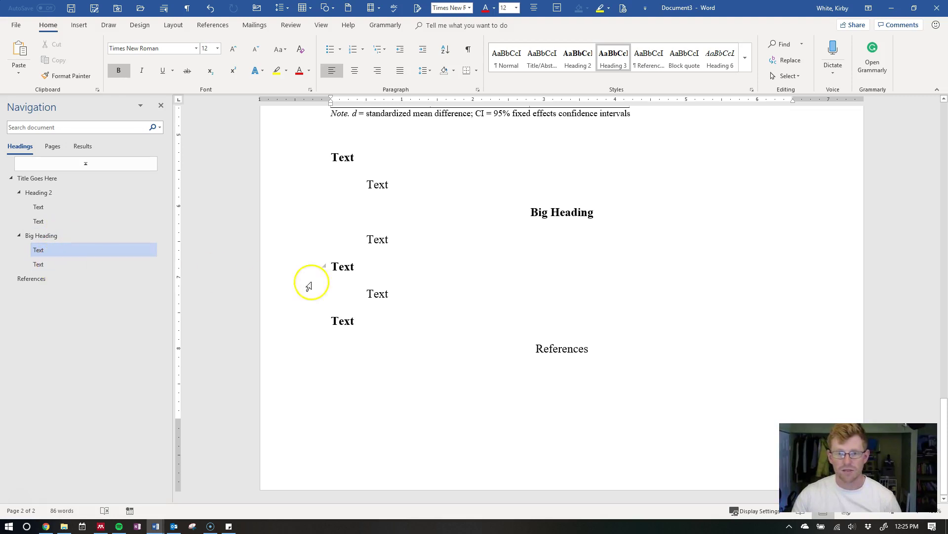
pyautogui.doubleClick(373, 278)
pyautogui.write('Head')
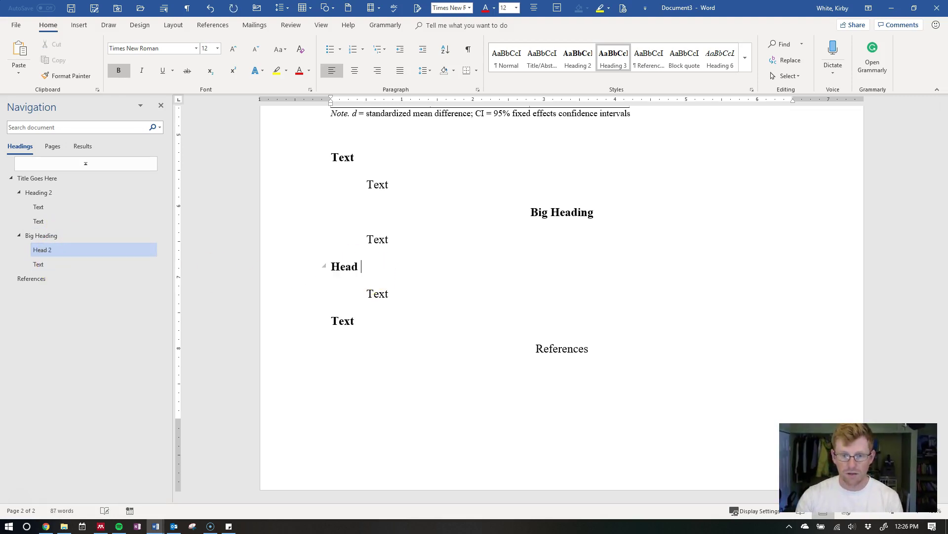
pyautogui.write(' 1')
pyautogui.press('Down')
pyautogui.press('Down')
pyautogui.press('Down')
pyautogui.press('Up')
pyautogui.hotkey('ctrl', 'shift', 'Left')
pyautogui.write('Head 2')
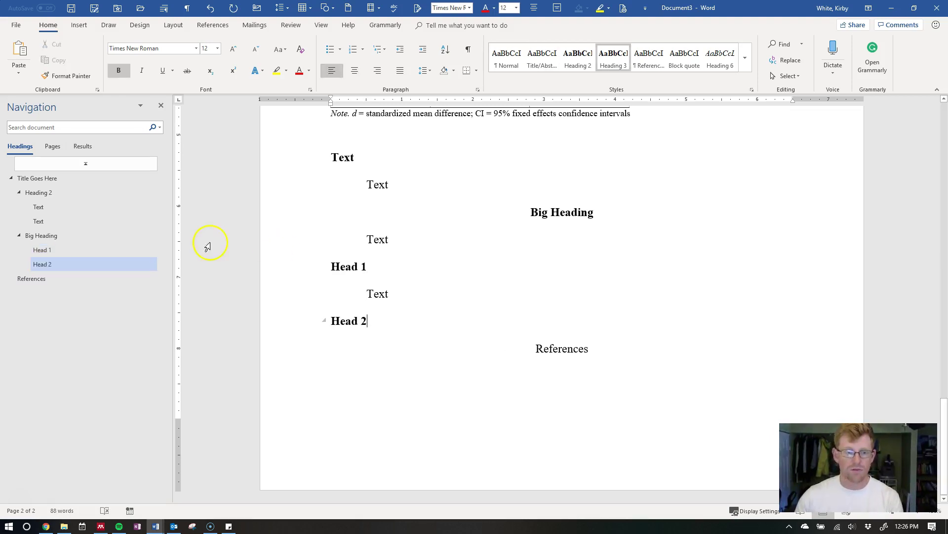
# - Move Head 2 above Head 1 under Big Heading in the heading outline
pyautogui.moveTo(74, 267); pyautogui.dragTo(74, 249)
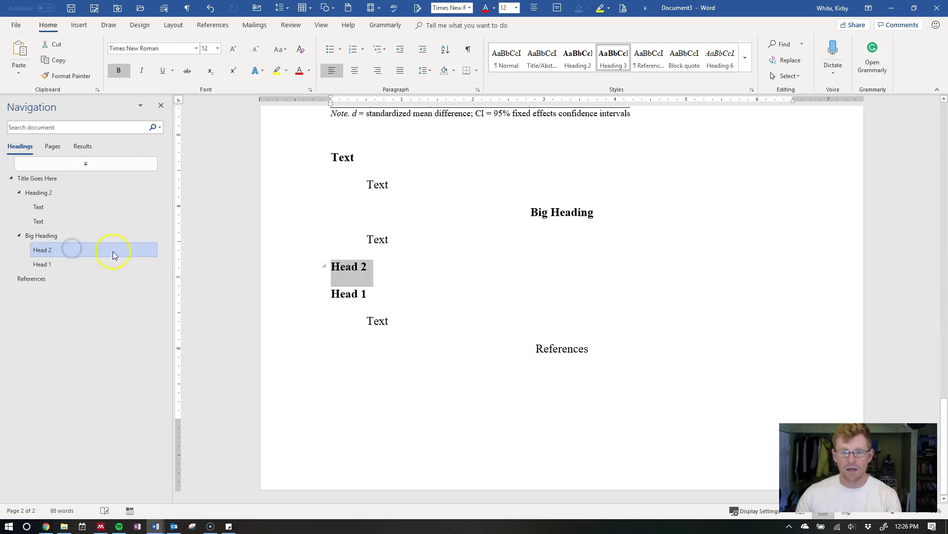
pyautogui.click(391, 292)
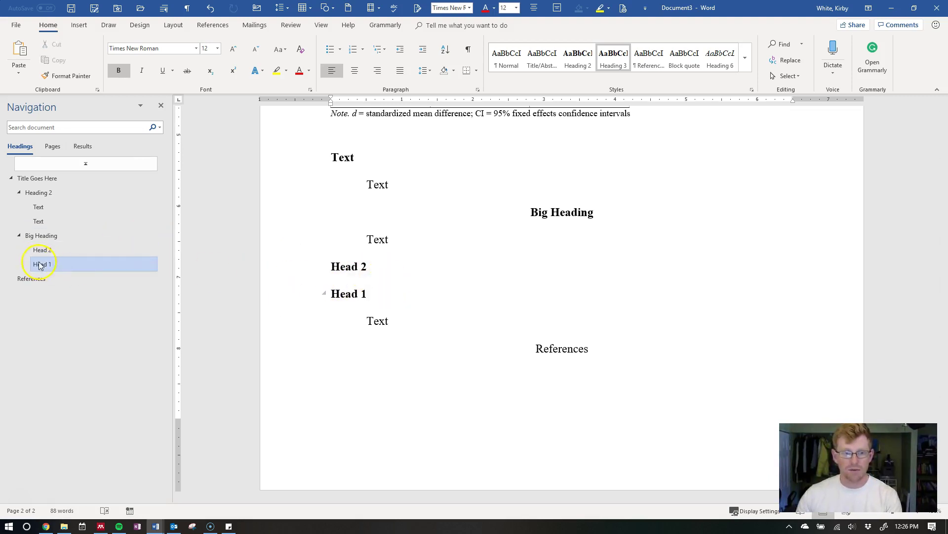
pyautogui.moveTo(295, 298); pyautogui.dragTo(306, 323)
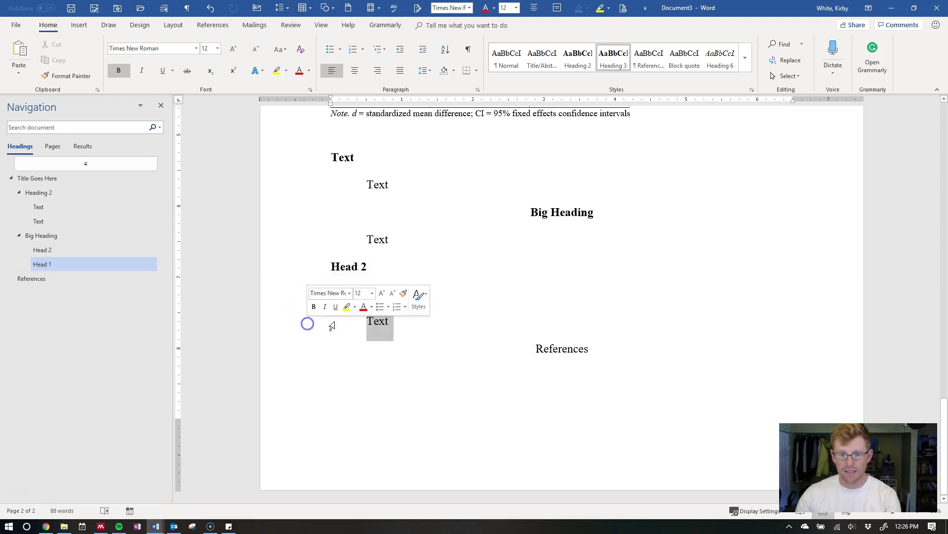
pyautogui.click(461, 306)
# - Restore the order under Big Heading by placing Head 1 and its text before Head 2
pyautogui.moveTo(58, 251); pyautogui.dragTo(58, 246)
pyautogui.click(397, 306)
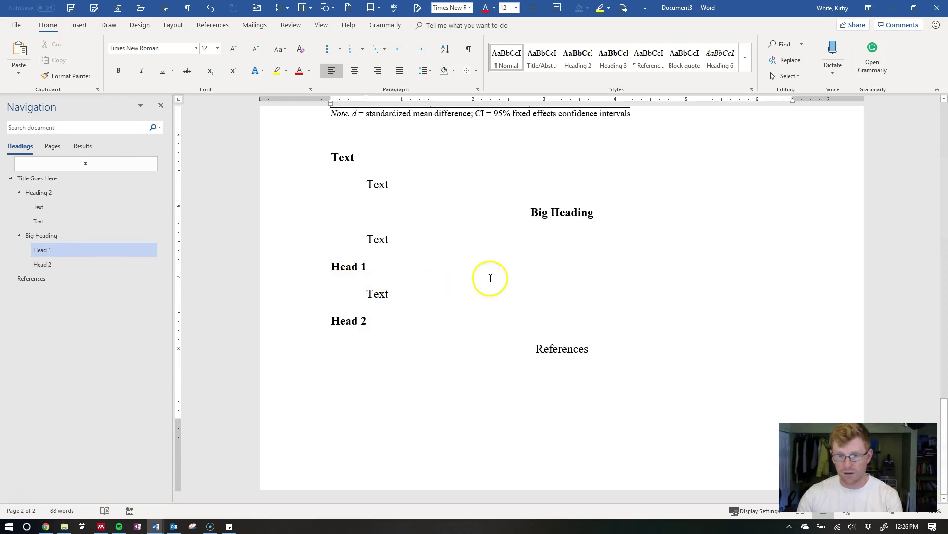
# - Jump to the first Text subheading under Heading 2 and place the cursor at the end of the Heading 2 line
pyautogui.scroll(3, 503, 275)
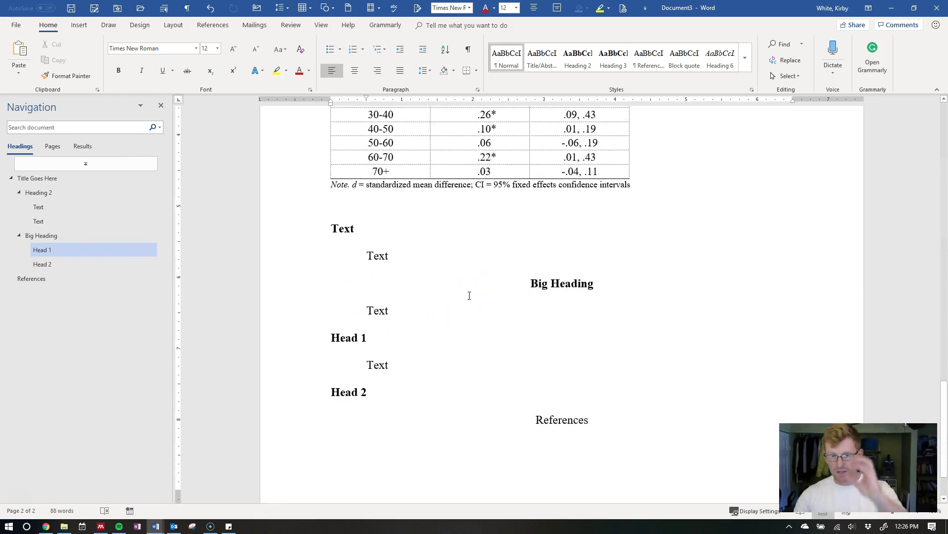
pyautogui.scroll(3, 469, 294)
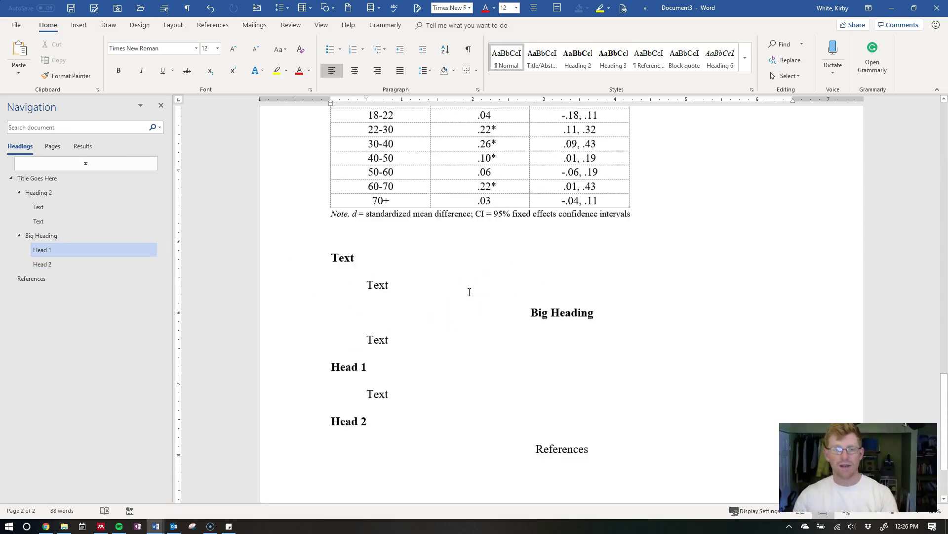
pyautogui.click(30, 205)
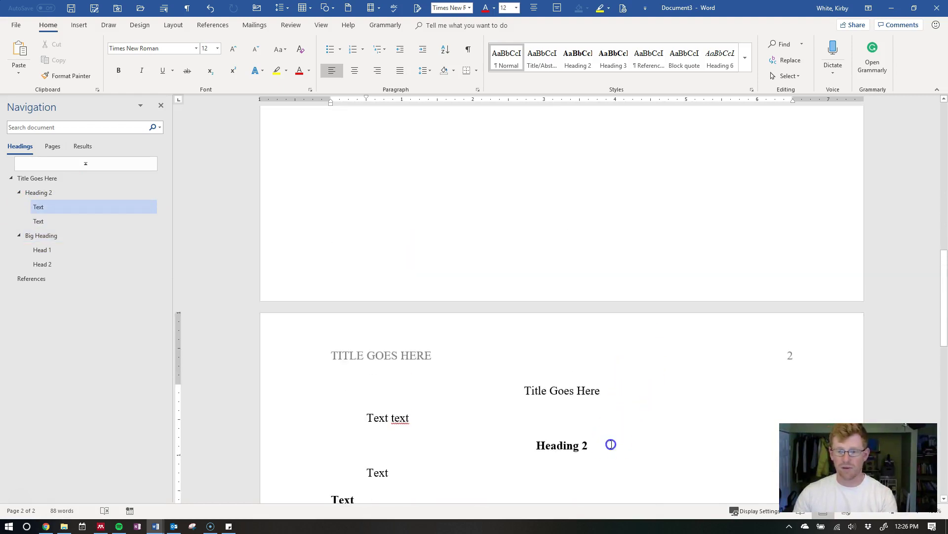
pyautogui.click(611, 444)
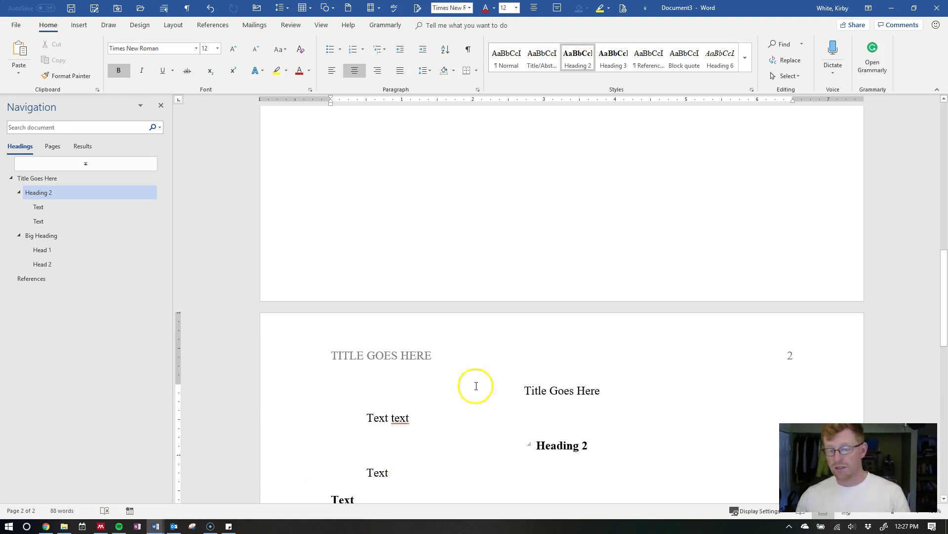
pyautogui.scroll(-6, 622, 415)
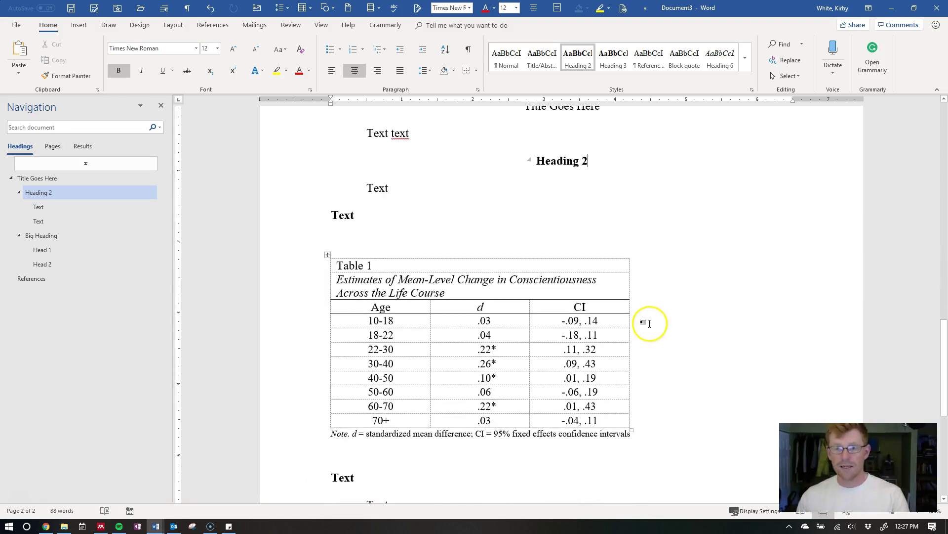